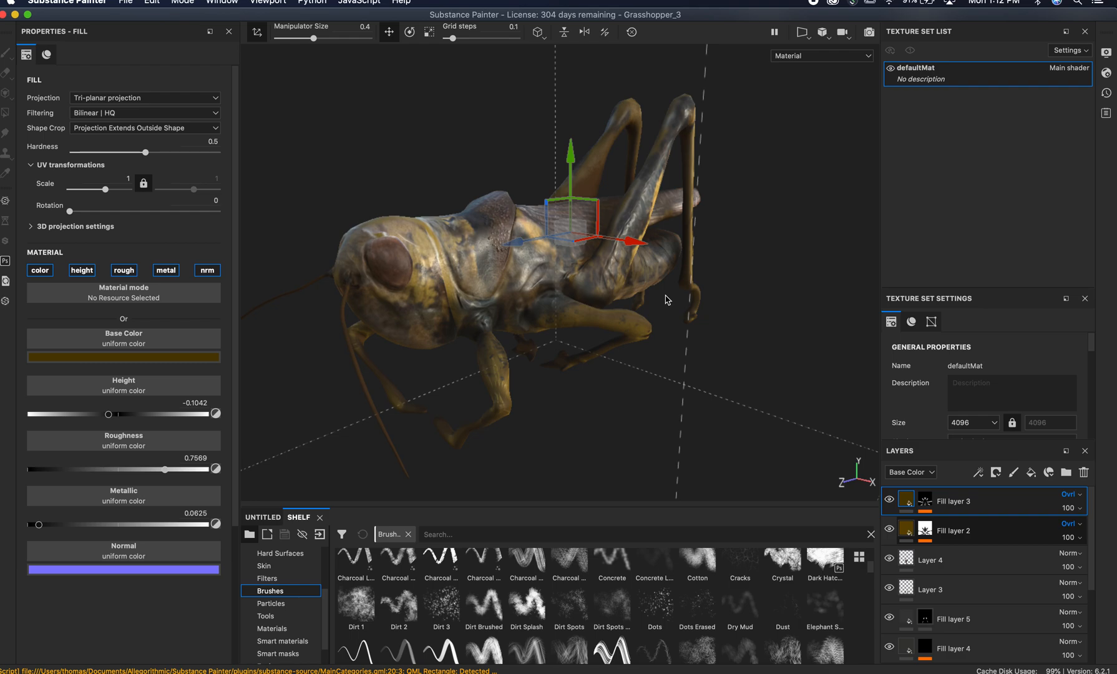
- Examine the textured grasshopper model from several angles and distances
{"action": "left_click_drag", "start_coordinate": [693, 337], "coordinate": [488, 328], "text": "alt"}
{"action": "right_click_drag", "start_coordinate": [488, 329], "coordinate": [734, 328], "text": "alt"}
{"action": "left_click_drag", "start_coordinate": [631, 329], "coordinate": [740, 310], "text": "alt"}
{"action": "right_click_drag", "start_coordinate": [740, 311], "coordinate": [582, 296], "text": "alt"}
{"action": "mouse_move", "coordinate": [701, 319]}
{"action": "right_mouse_down", "text": "alt"}
{"action": "mouse_move", "coordinate": [644, 312]}
{"action": "mouse_move", "coordinate": [716, 320]}
{"action": "mouse_move", "coordinate": [703, 322]}
{"action": "right_mouse_up", "text": "alt"}
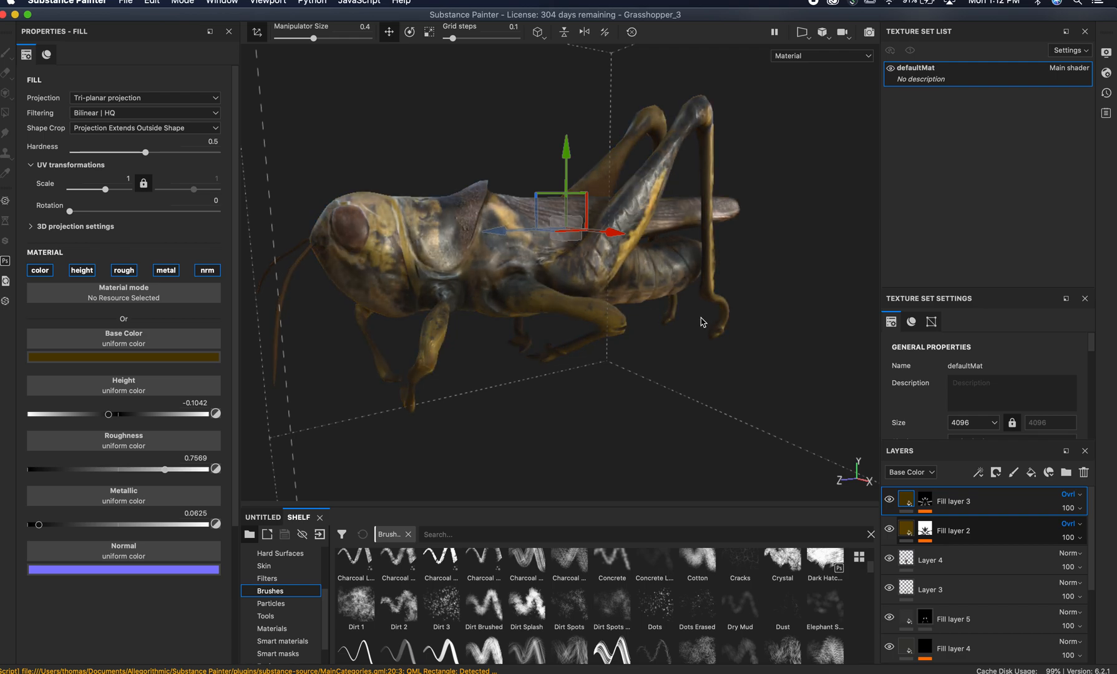
{"action": "left_click_drag", "start_coordinate": [582, 304], "coordinate": [424, 282], "text": "alt"}
{"action": "left_click_drag", "start_coordinate": [498, 278], "coordinate": [590, 292], "text": "alt"}
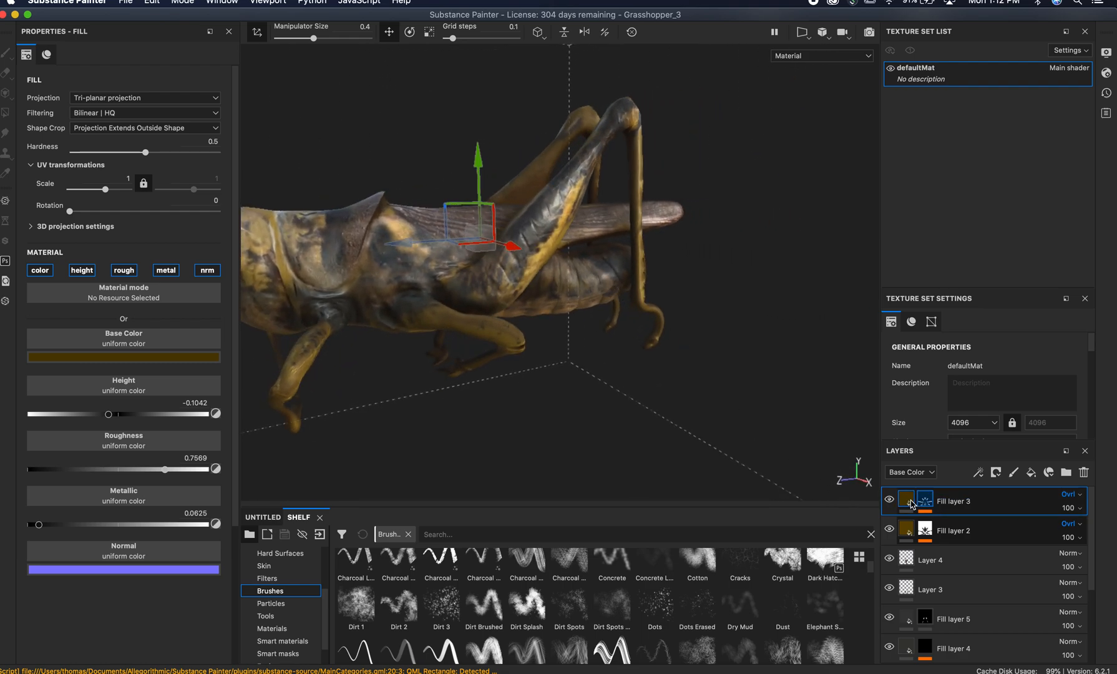
- Compare the grasshopper's colouring with Fill layer 3 and Fill layer 2 each hidden and shown, viewing it from several angles
{"action": "left_click", "coordinate": [890, 499]}
{"action": "left_click", "coordinate": [891, 499]}
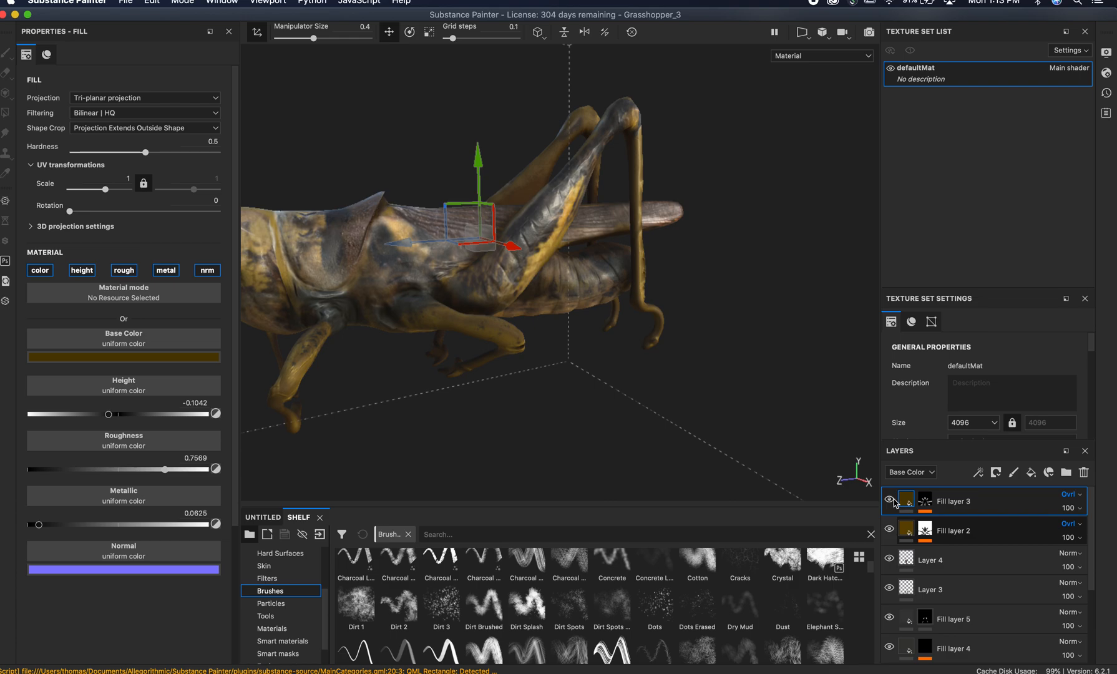
{"action": "left_click", "coordinate": [890, 529]}
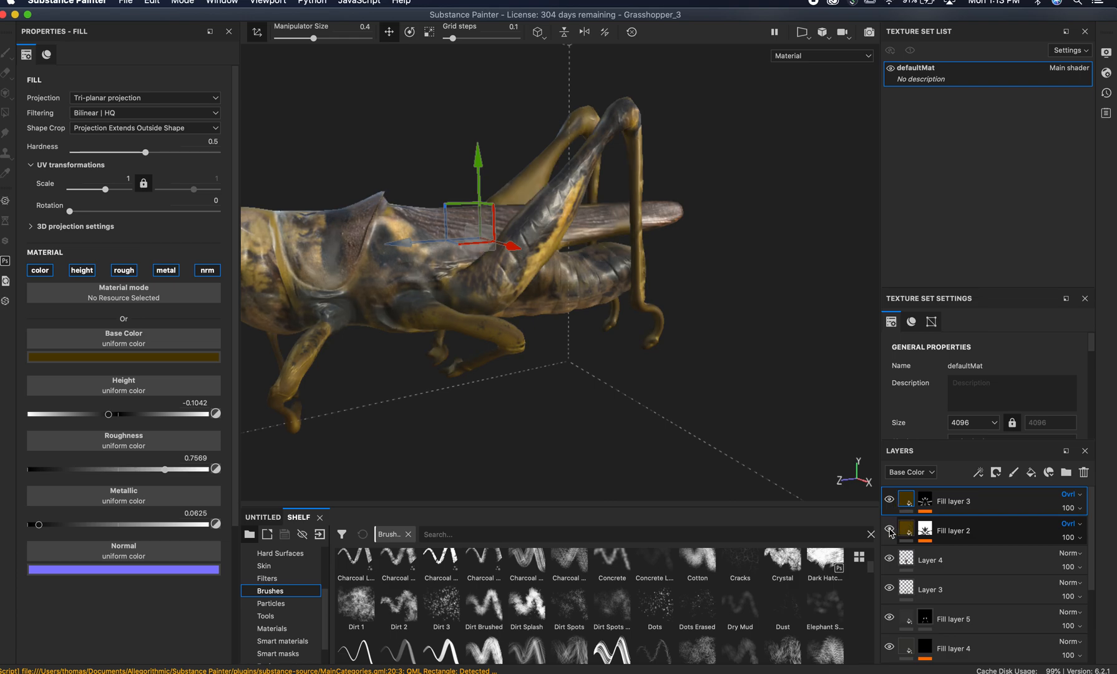
{"action": "left_click", "coordinate": [890, 529]}
{"action": "right_click_drag", "start_coordinate": [676, 375], "coordinate": [442, 328], "text": "alt"}
{"action": "middle_click_drag", "start_coordinate": [593, 335], "coordinate": [658, 340], "text": "alt"}
{"action": "right_click_drag", "start_coordinate": [598, 343], "coordinate": [848, 396], "text": "alt"}
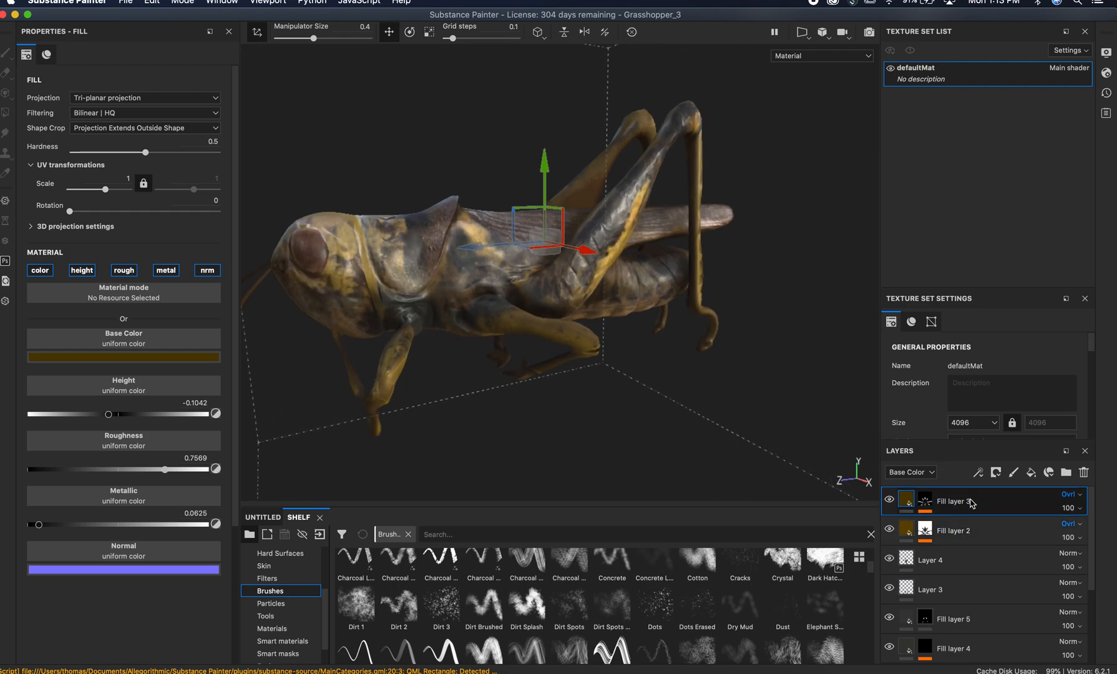
{"action": "left_click_drag", "start_coordinate": [565, 323], "coordinate": [458, 312], "text": "alt"}
{"action": "right_click_drag", "start_coordinate": [576, 377], "coordinate": [401, 320], "text": "alt"}
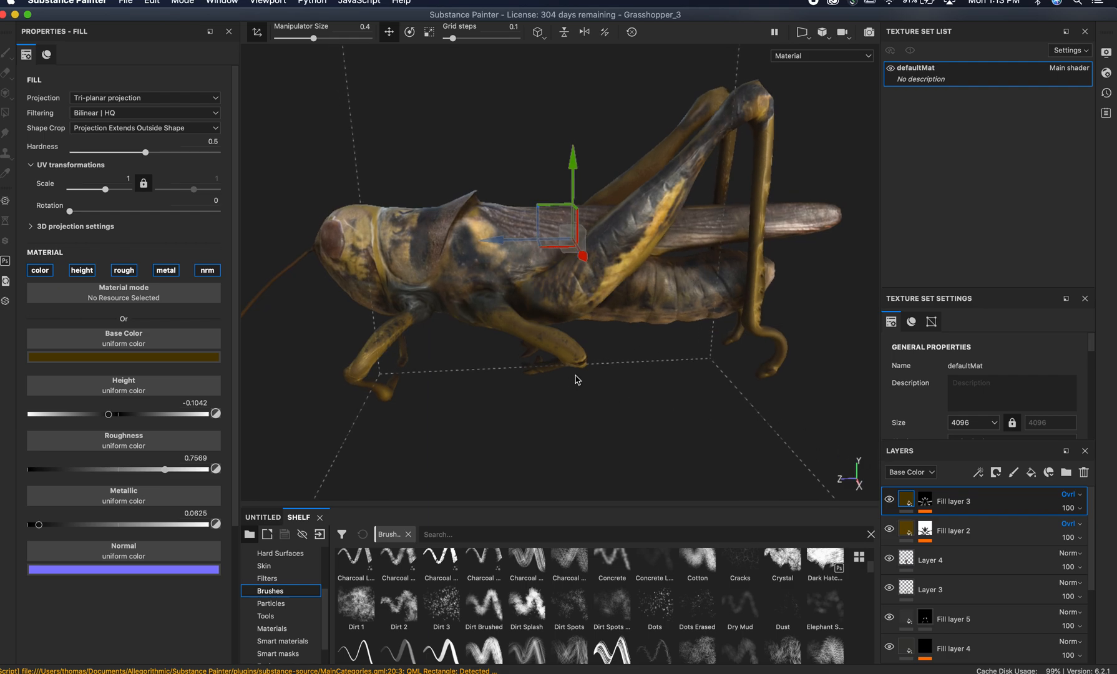
{"action": "left_click_drag", "start_coordinate": [401, 320], "coordinate": [447, 294], "text": "alt"}
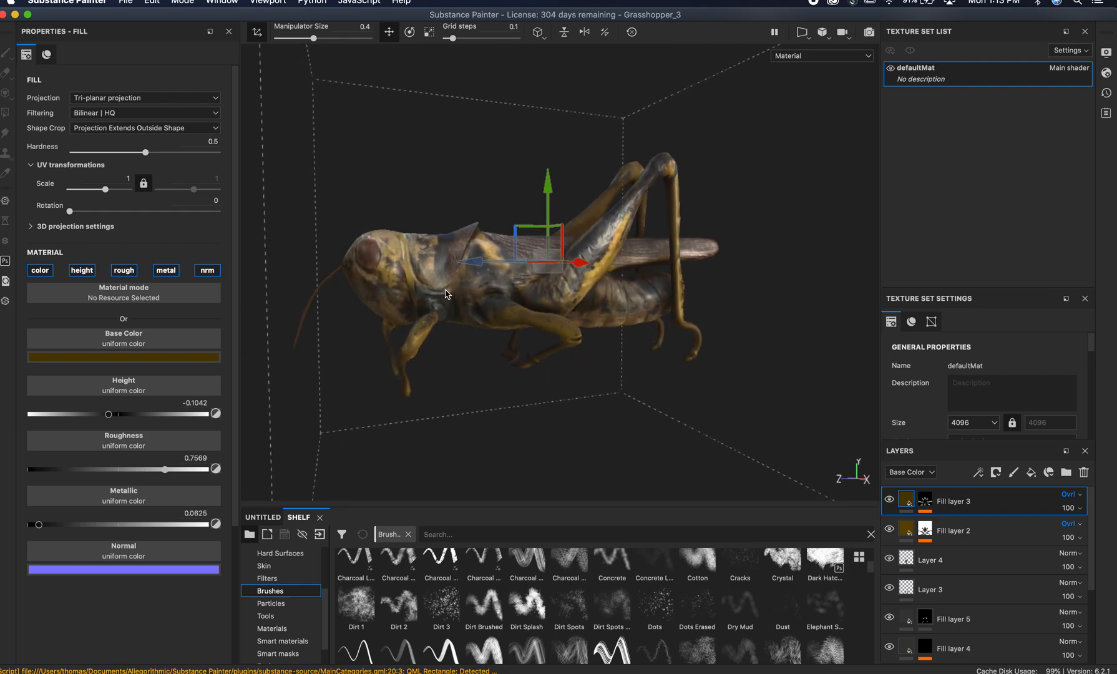
- Switch to Preview and review the example renders unnamed (1).jpg, unnamed.jpg and unnamed (2).jpg
{"action": "key", "text": "super+Tab"}
{"action": "key", "text": "super+Tab"}
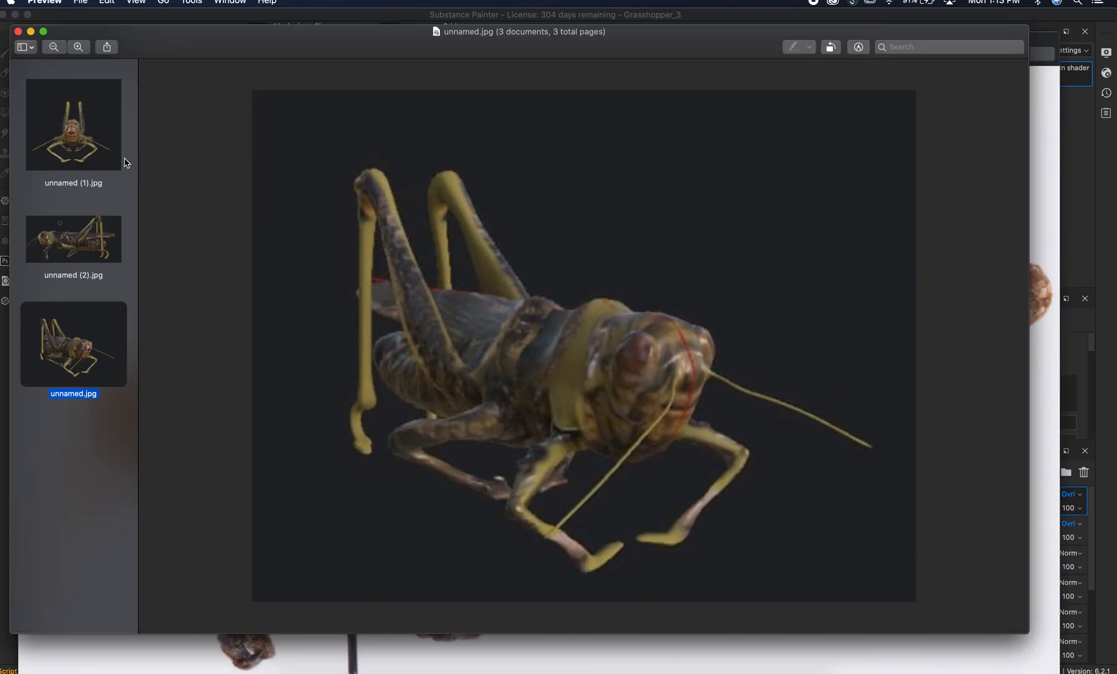
{"action": "left_click", "coordinate": [85, 134]}
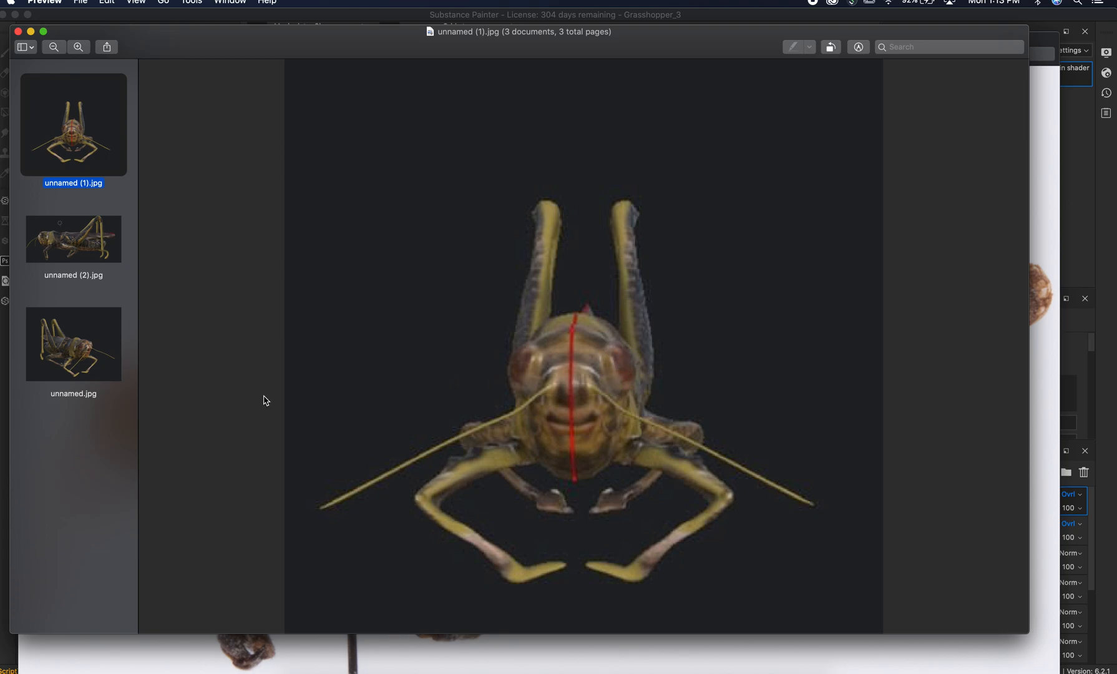
{"action": "left_click", "coordinate": [104, 357]}
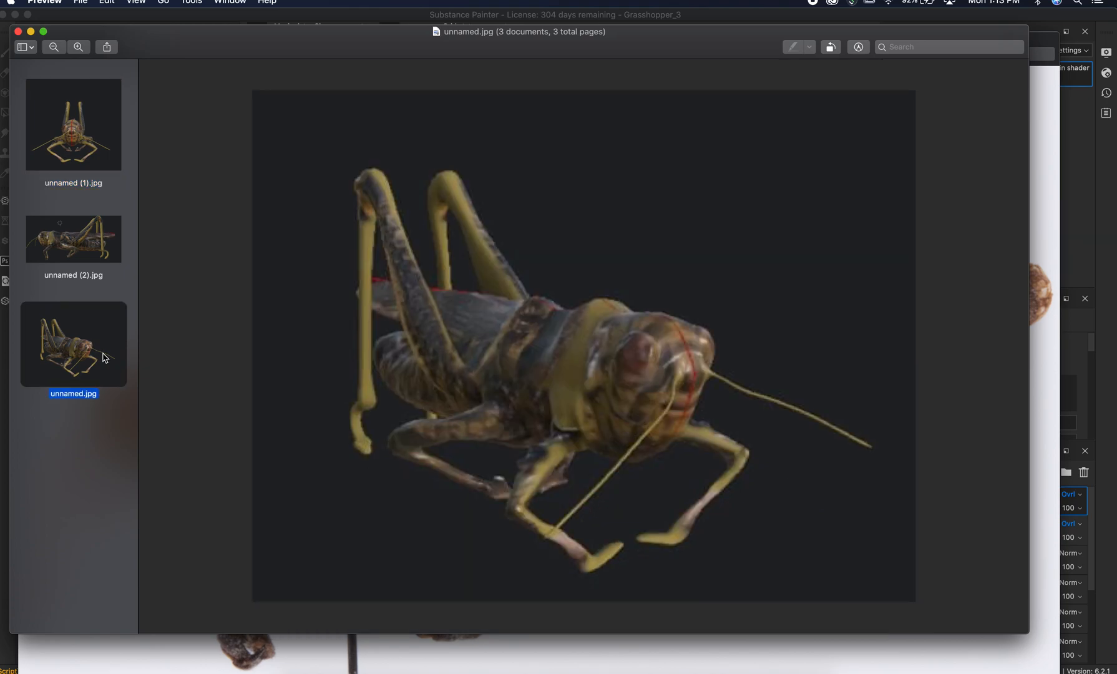
{"action": "left_click", "coordinate": [95, 240]}
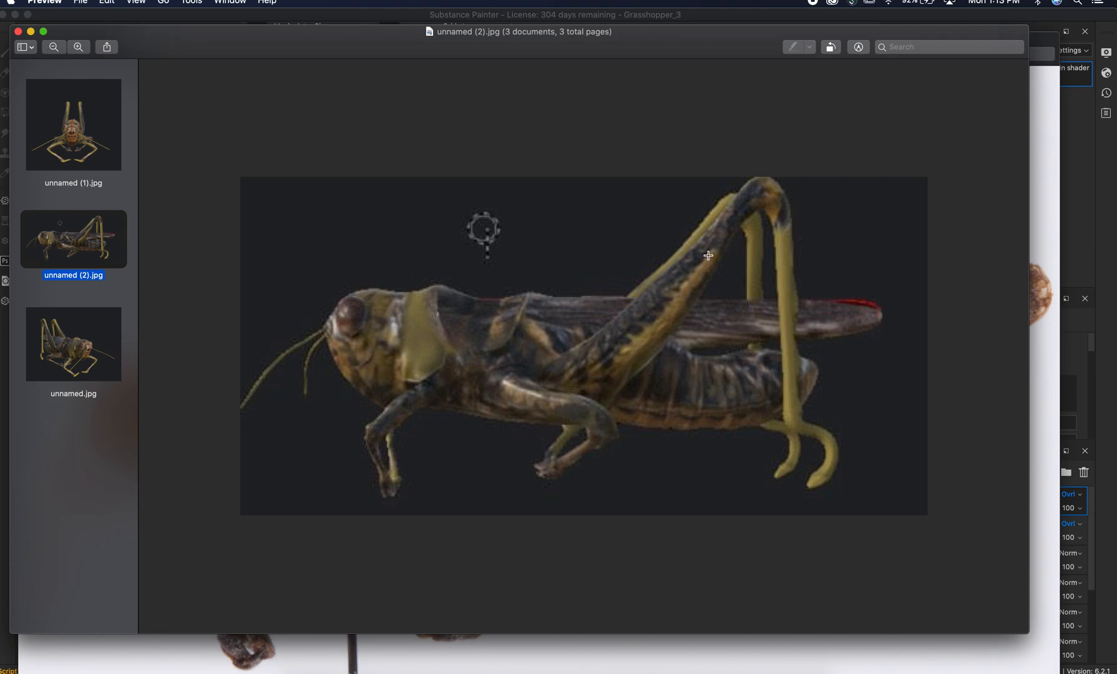
- Minimize the window with the example renders to reveal the reference photo VTU_ESC_00011_2_0000.tif
{"action": "key", "text": "super+Tab"}
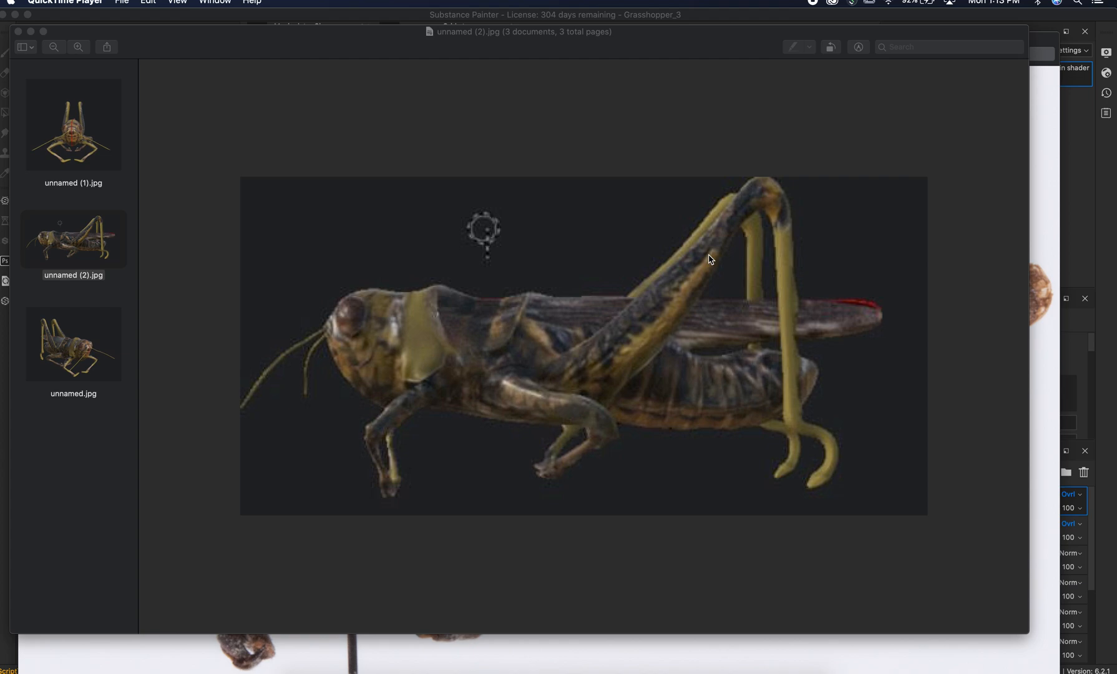
{"action": "key", "text": "super+Tab"}
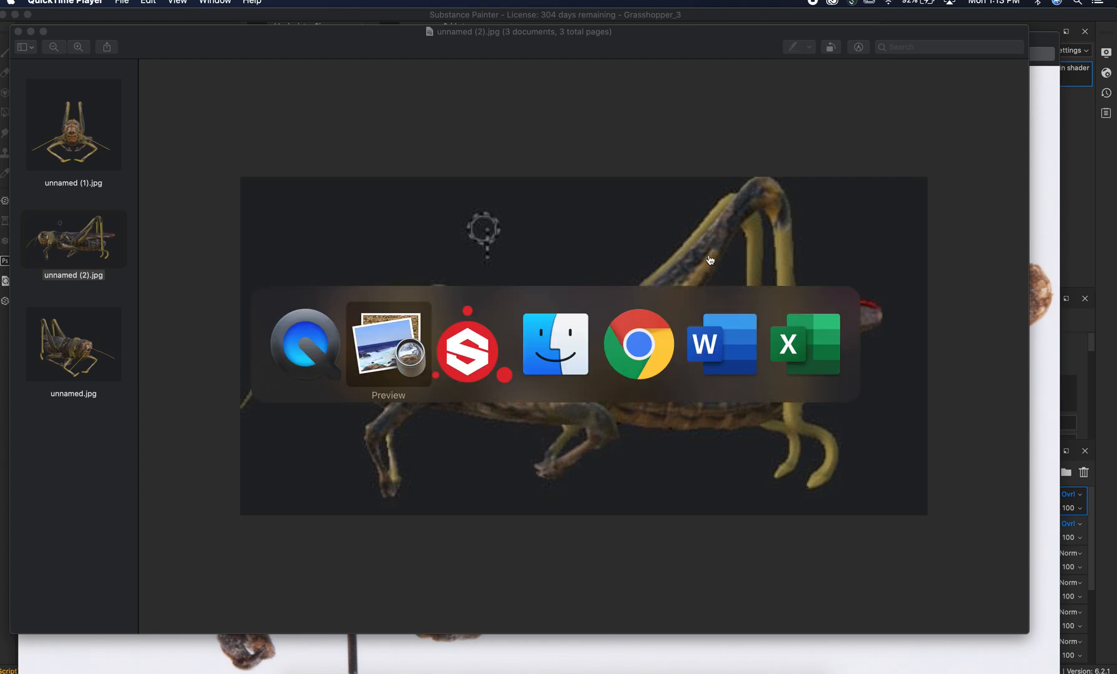
{"action": "left_click_drag", "start_coordinate": [363, 49], "coordinate": [507, 340]}
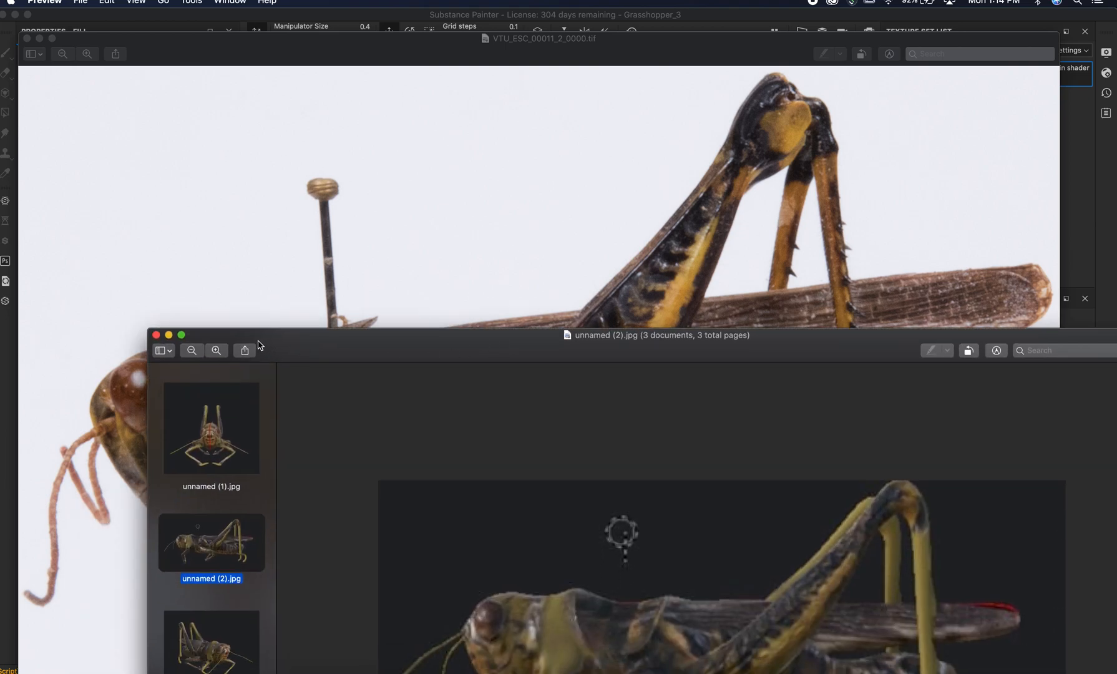
{"action": "left_click", "coordinate": [168, 335]}
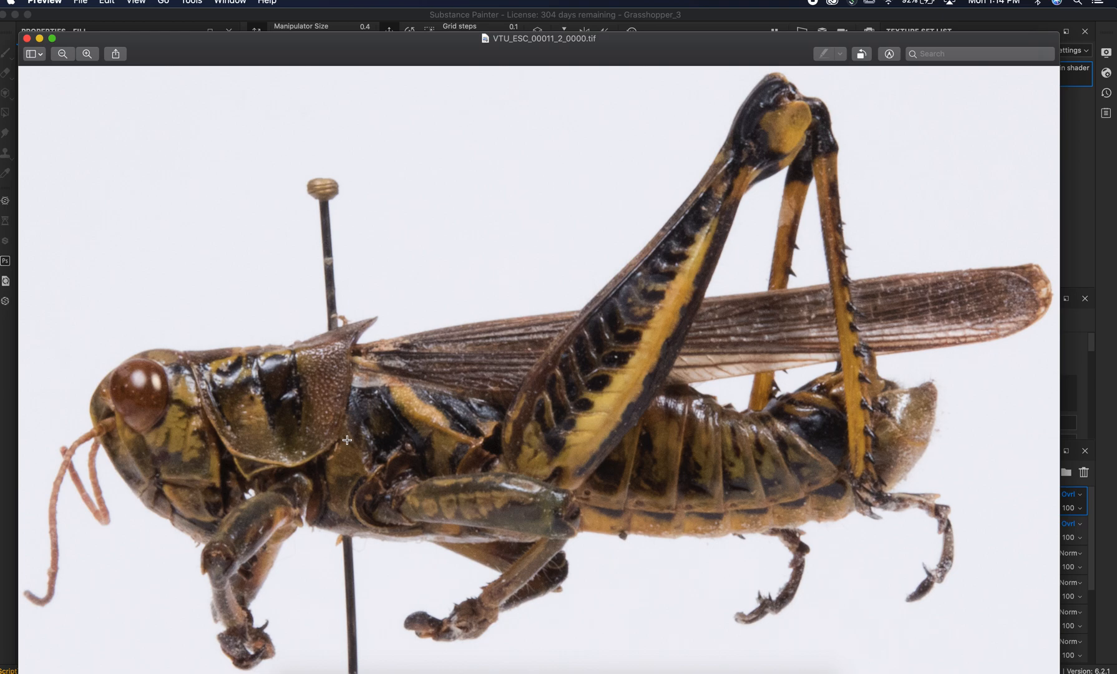
- Return to Substance Painter and rotate the environment lighting slightly around the grasshopper
{"action": "key", "text": "super+Tab"}
{"action": "key", "text": "super+Tab"}
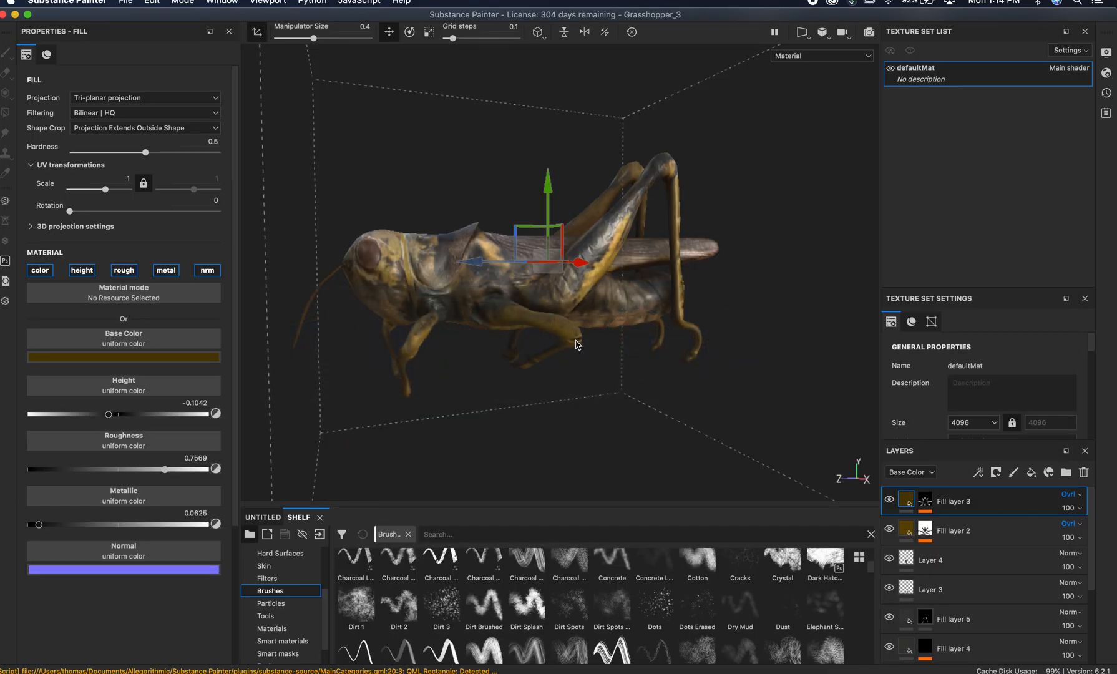
{"action": "mouse_move", "coordinate": [618, 349]}
{"action": "right_mouse_down", "text": "shift"}
{"action": "mouse_move", "coordinate": [601, 332]}
{"action": "mouse_move", "coordinate": [638, 342]}
{"action": "mouse_move", "coordinate": [625, 336]}
{"action": "right_mouse_up", "text": "shift"}
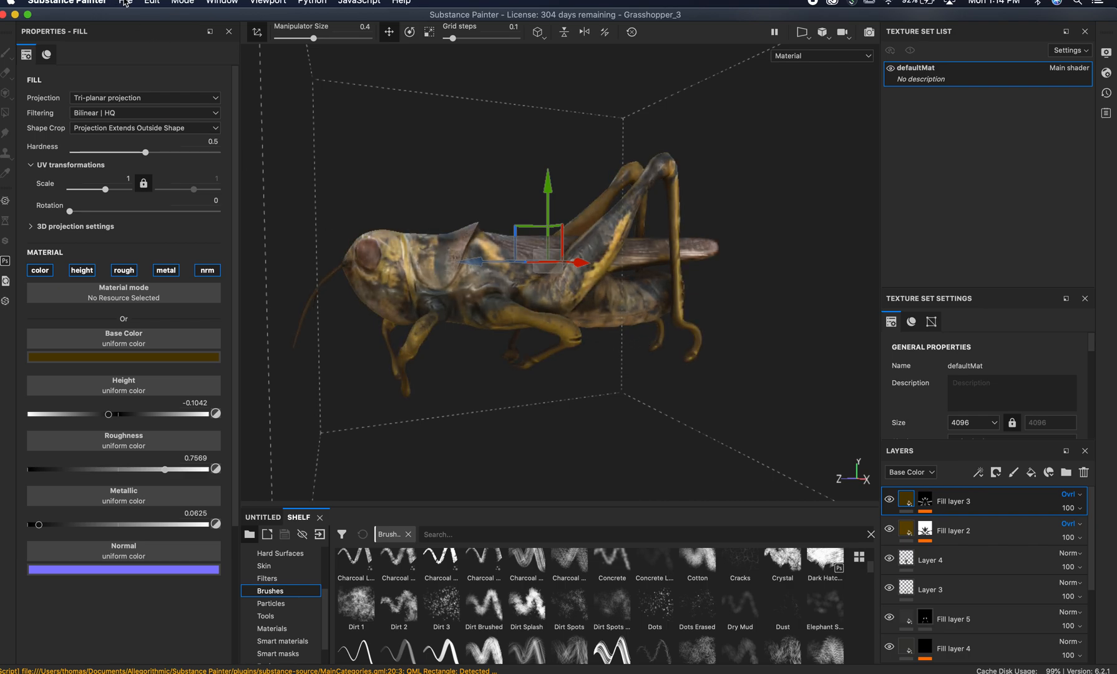
- Switch to Finder and bring the Substance folder with the numbered project files to the front
{"action": "key", "text": "super+Tab"}
{"action": "key", "text": "super+Tab"}
{"action": "key", "text": "super+Tab"}
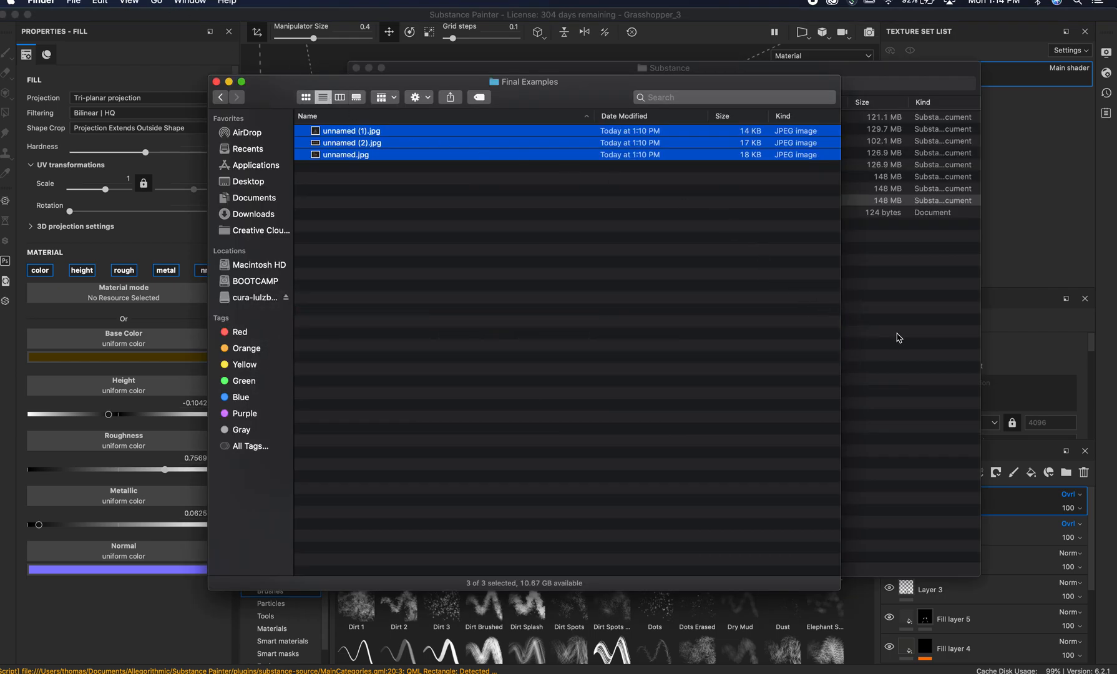
{"action": "left_click", "coordinate": [899, 338]}
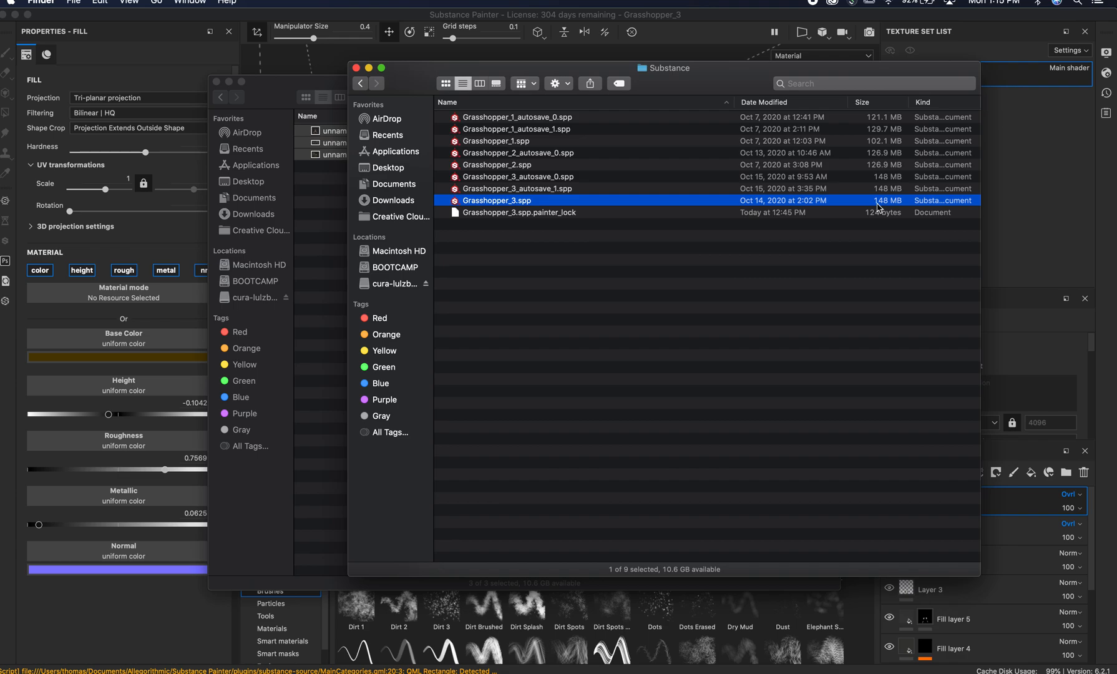
- Return to Substance Painter and open the recent project Grasshopper_2.spp without saving the current project's changes
{"action": "key", "text": "super+Tab"}
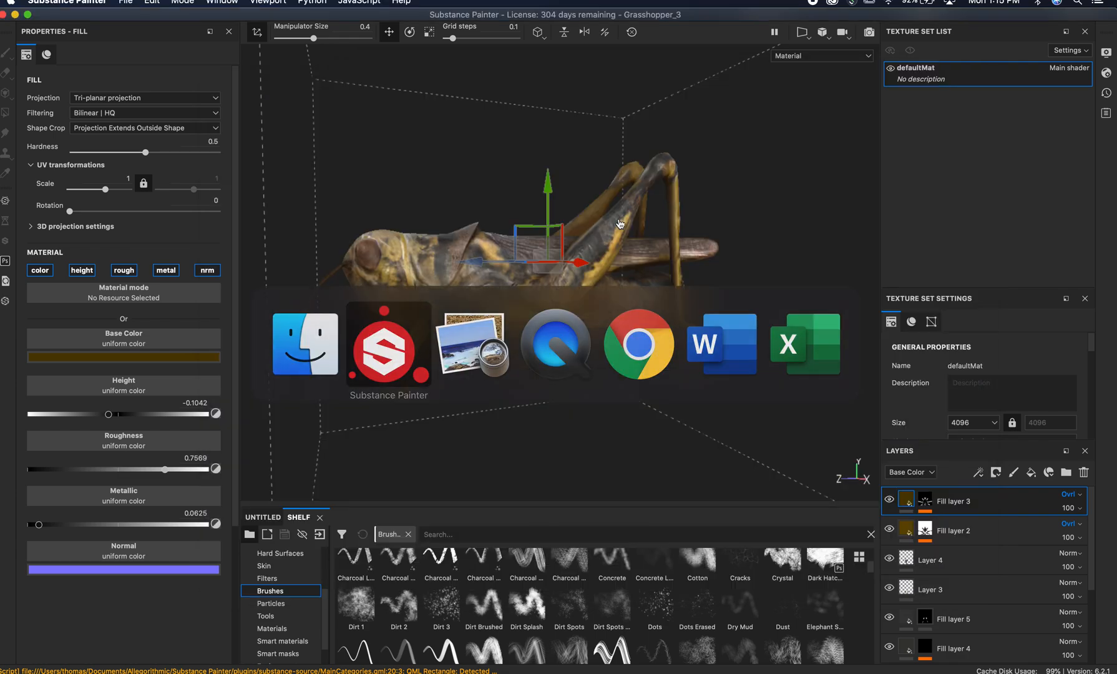
{"action": "left_click", "coordinate": [127, 3]}
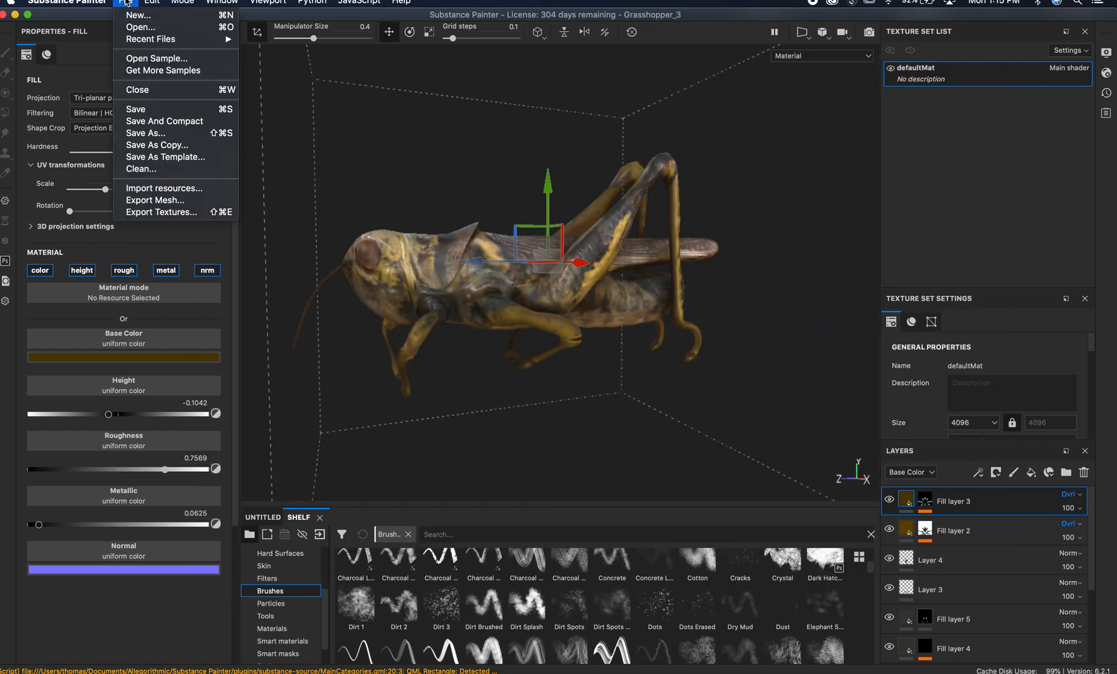
{"action": "mouse_move", "coordinate": [140, 40]}
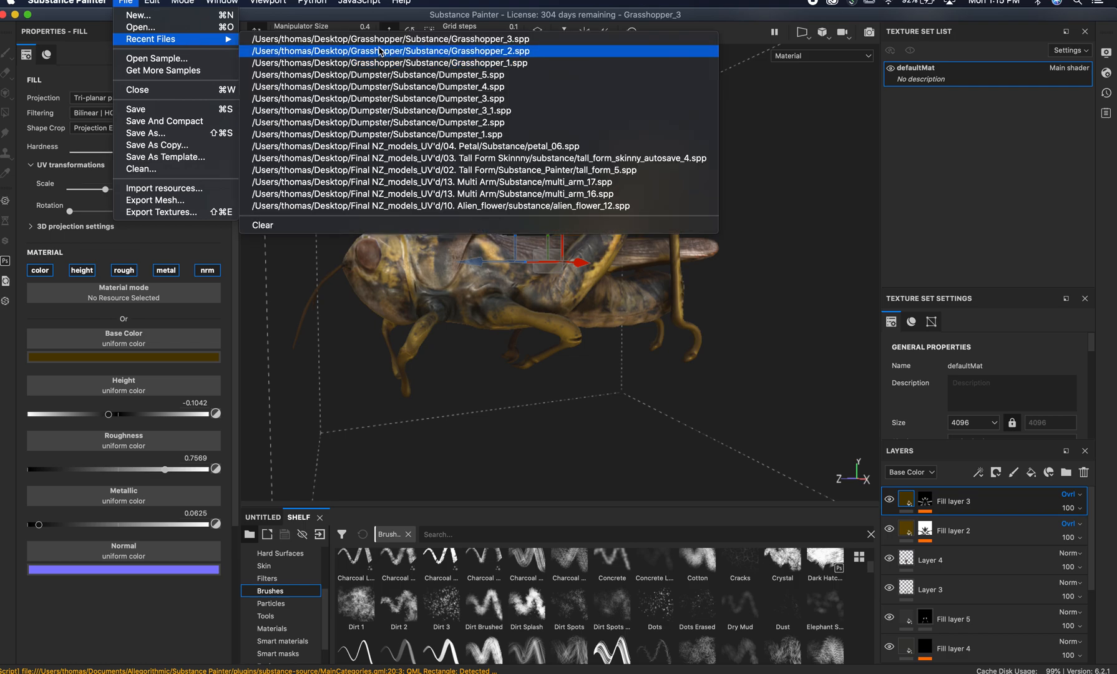
{"action": "left_click", "coordinate": [381, 52]}
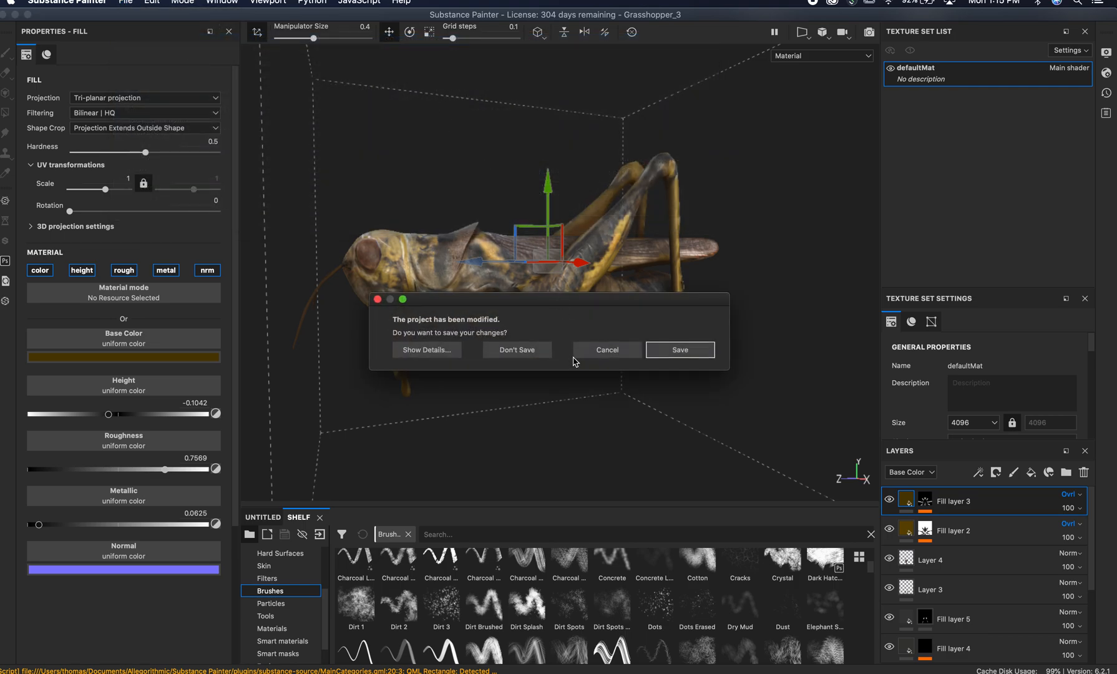
{"action": "left_click", "coordinate": [517, 350]}
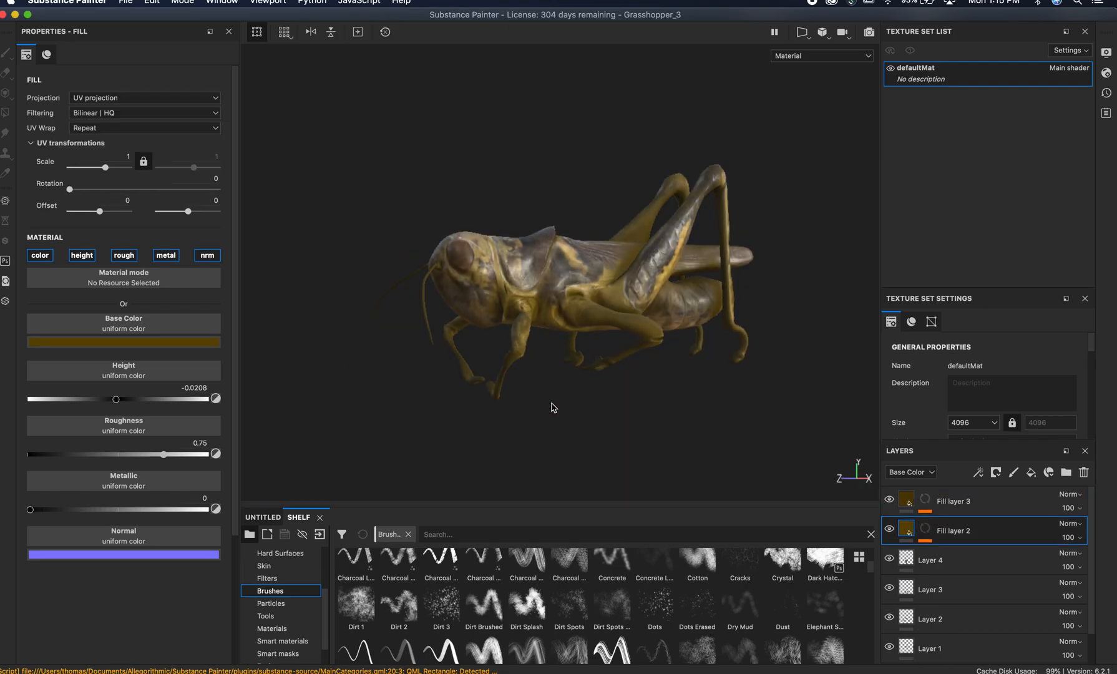
- Examine the projected textures on the grasshopper's body and the unpainted areas around its leg joints up close
{"action": "right_click_drag", "start_coordinate": [435, 346], "coordinate": [697, 355], "text": "alt"}
{"action": "left_click_drag", "start_coordinate": [697, 355], "coordinate": [545, 329], "text": "alt"}
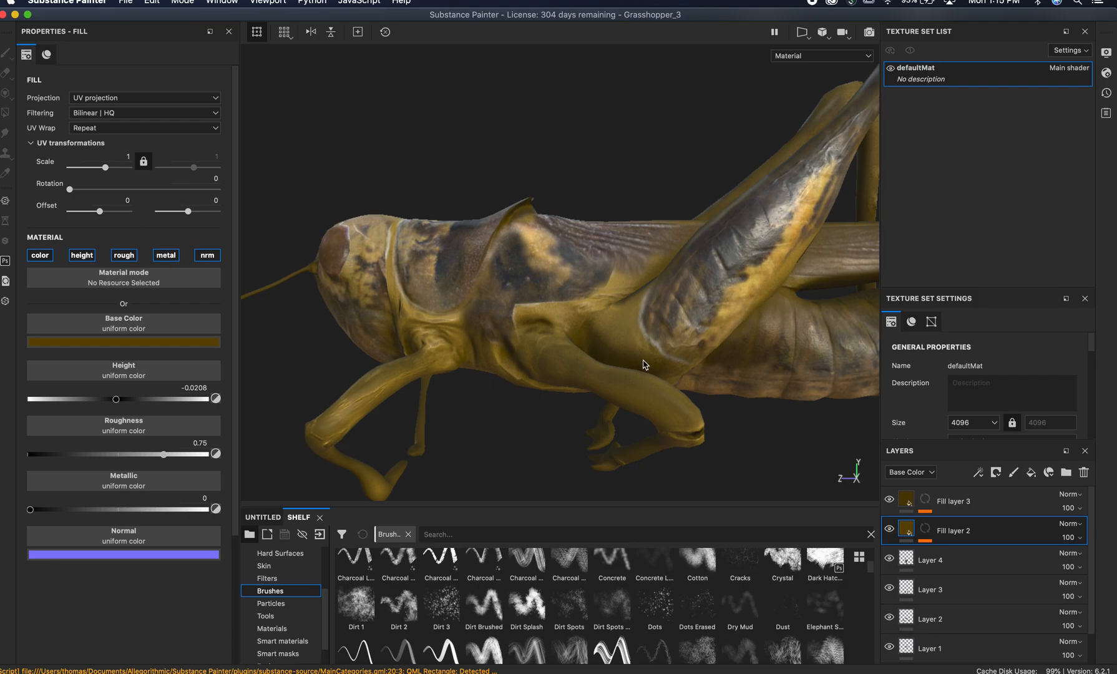
{"action": "left_click_drag", "start_coordinate": [398, 273], "coordinate": [548, 301], "text": "alt"}
{"action": "middle_click_drag", "start_coordinate": [547, 299], "coordinate": [571, 282], "text": "alt"}
{"action": "right_click_drag", "start_coordinate": [571, 284], "coordinate": [742, 334], "text": "alt"}
{"action": "middle_click_drag", "start_coordinate": [660, 340], "coordinate": [573, 280], "text": "alt"}
{"action": "left_click_drag", "start_coordinate": [641, 327], "coordinate": [539, 321], "text": "alt"}
{"action": "middle_click_drag", "start_coordinate": [539, 322], "coordinate": [520, 317], "text": "alt"}
{"action": "right_click_drag", "start_coordinate": [468, 292], "coordinate": [729, 350], "text": "alt"}
{"action": "middle_click_drag", "start_coordinate": [625, 325], "coordinate": [799, 369], "text": "alt"}
{"action": "left_click_drag", "start_coordinate": [681, 327], "coordinate": [702, 315], "text": "alt"}
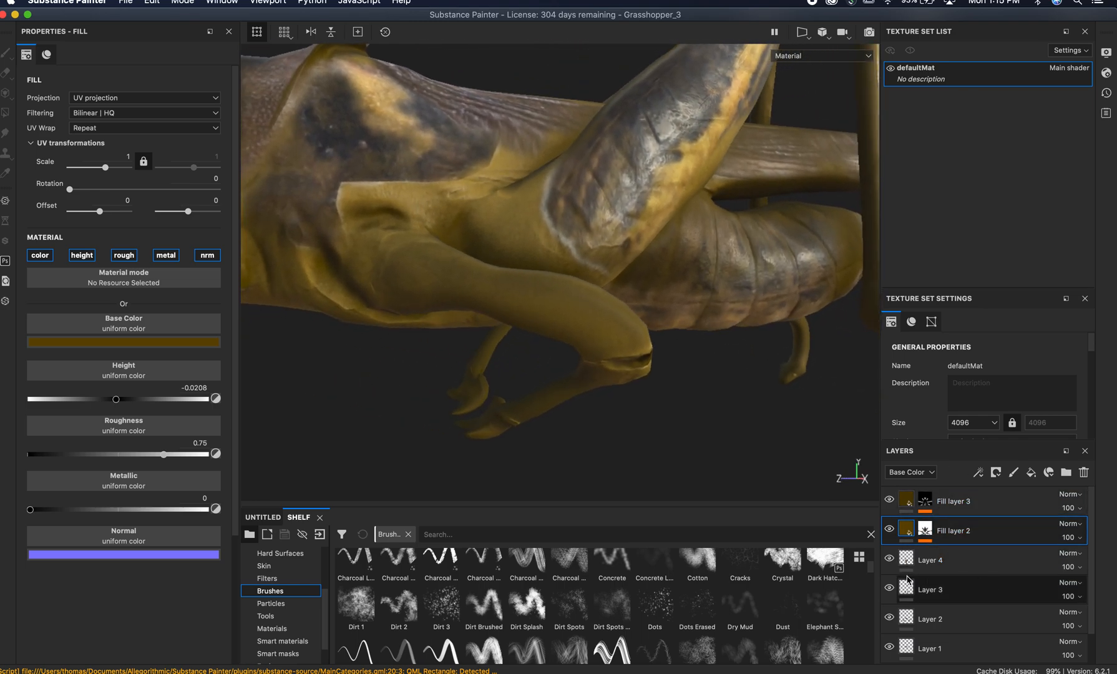
- Identify which body part each projection layer covers by hiding and showing the painted layers, including Layer 3, Layer 2 and Layer 4
{"action": "left_click", "coordinate": [890, 589]}
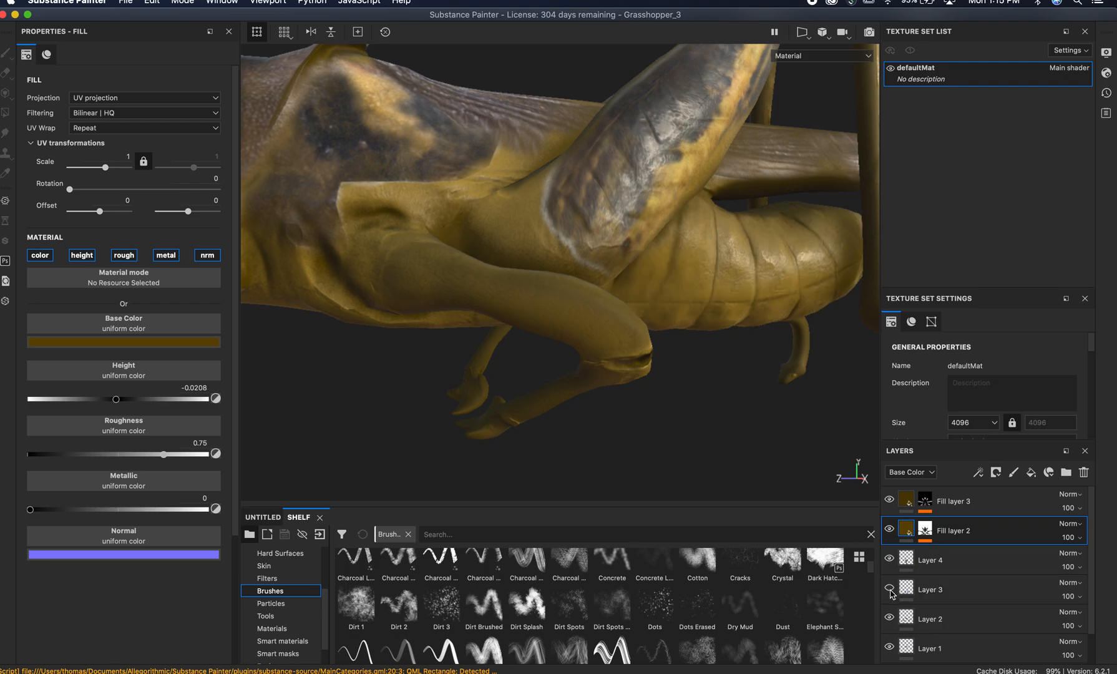
{"action": "left_click", "coordinate": [890, 589]}
{"action": "left_click", "coordinate": [890, 619]}
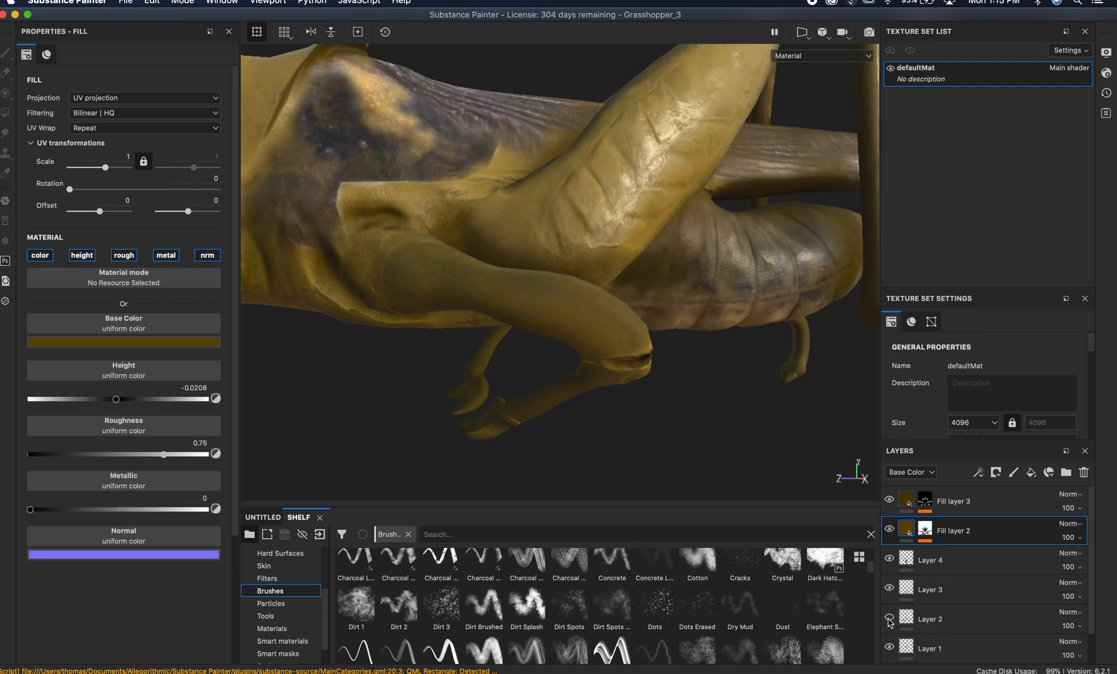
{"action": "left_click", "coordinate": [890, 618]}
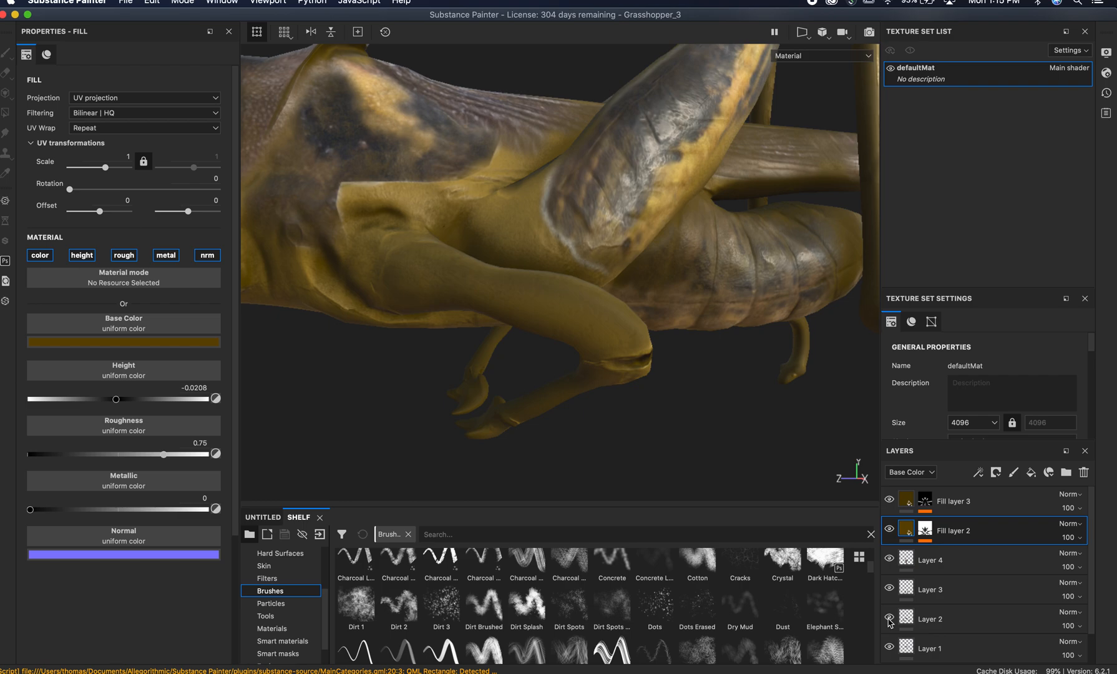
{"action": "left_click", "coordinate": [979, 623]}
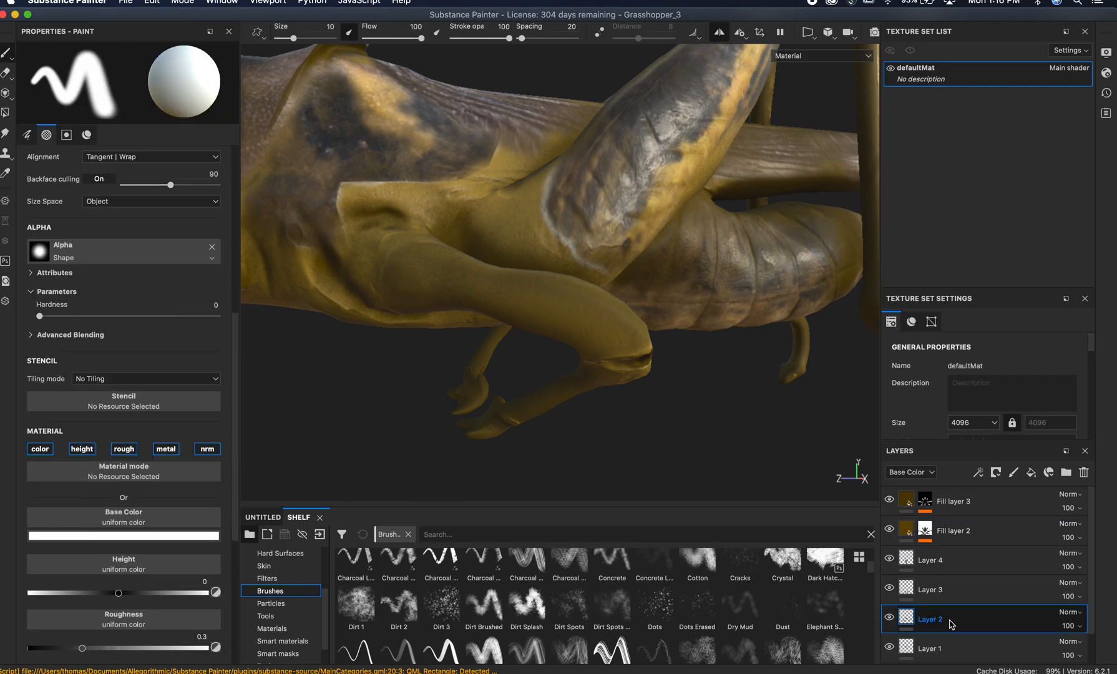
{"action": "left_click", "coordinate": [890, 588]}
{"action": "left_click", "coordinate": [890, 589]}
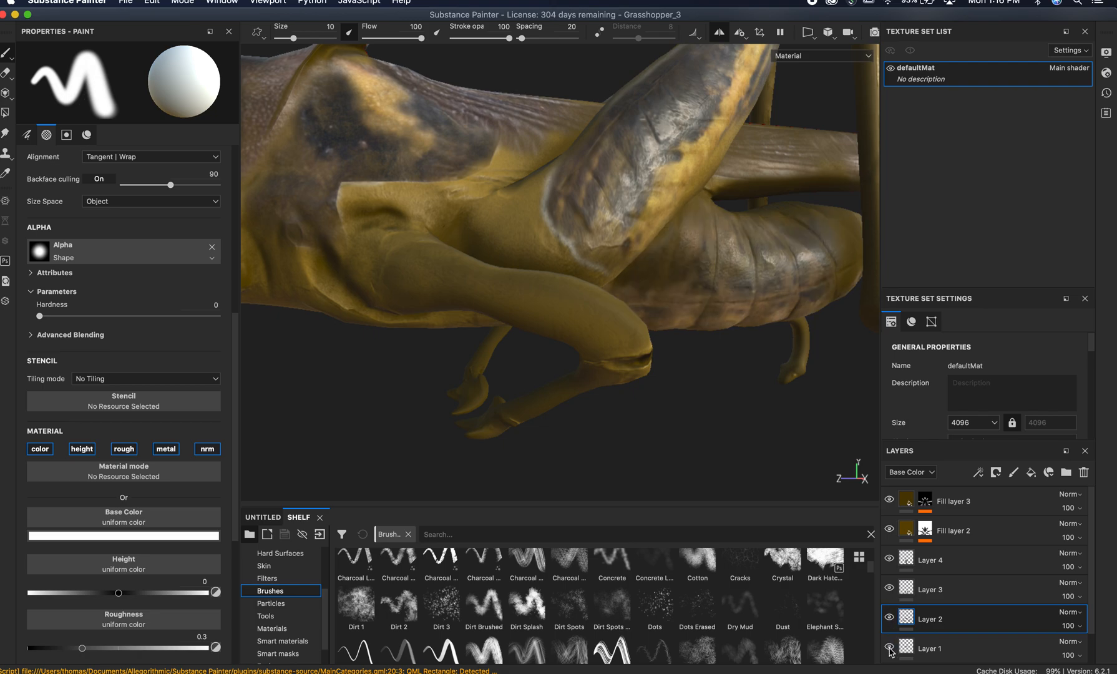
{"action": "left_click", "coordinate": [890, 560]}
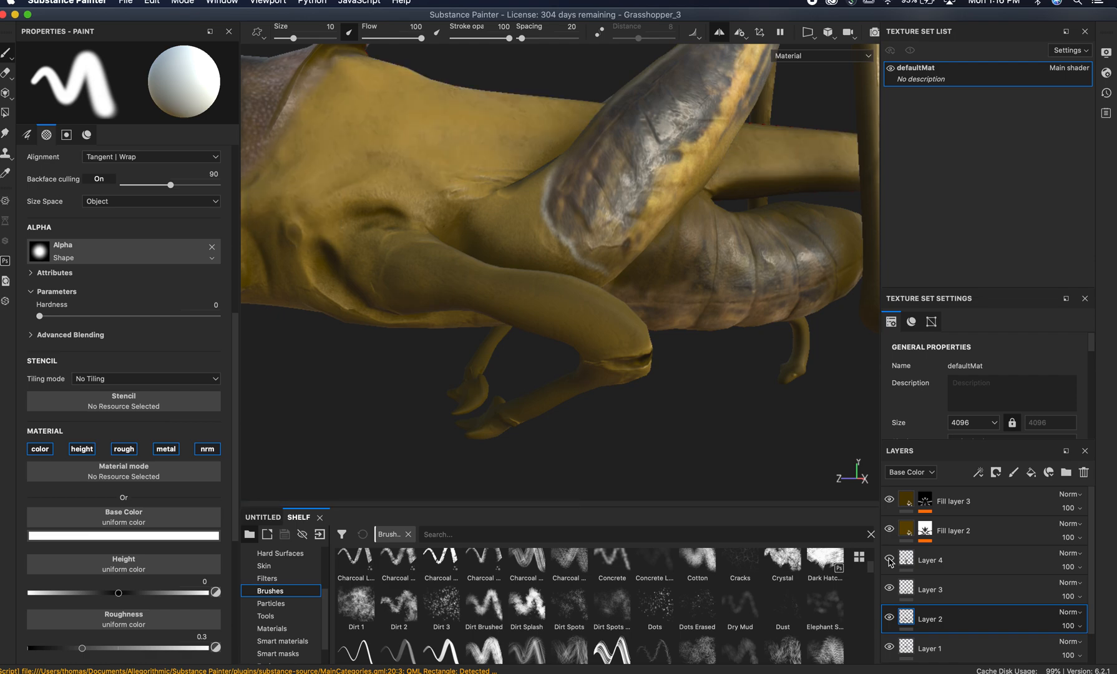
{"action": "left_click", "coordinate": [889, 559]}
- Select Layer 4 and inspect its projected texture around the middle leg's base, checking its visibility off and on
{"action": "left_click", "coordinate": [983, 565]}
{"action": "middle_click_drag", "start_coordinate": [542, 284], "coordinate": [627, 312], "text": "alt"}
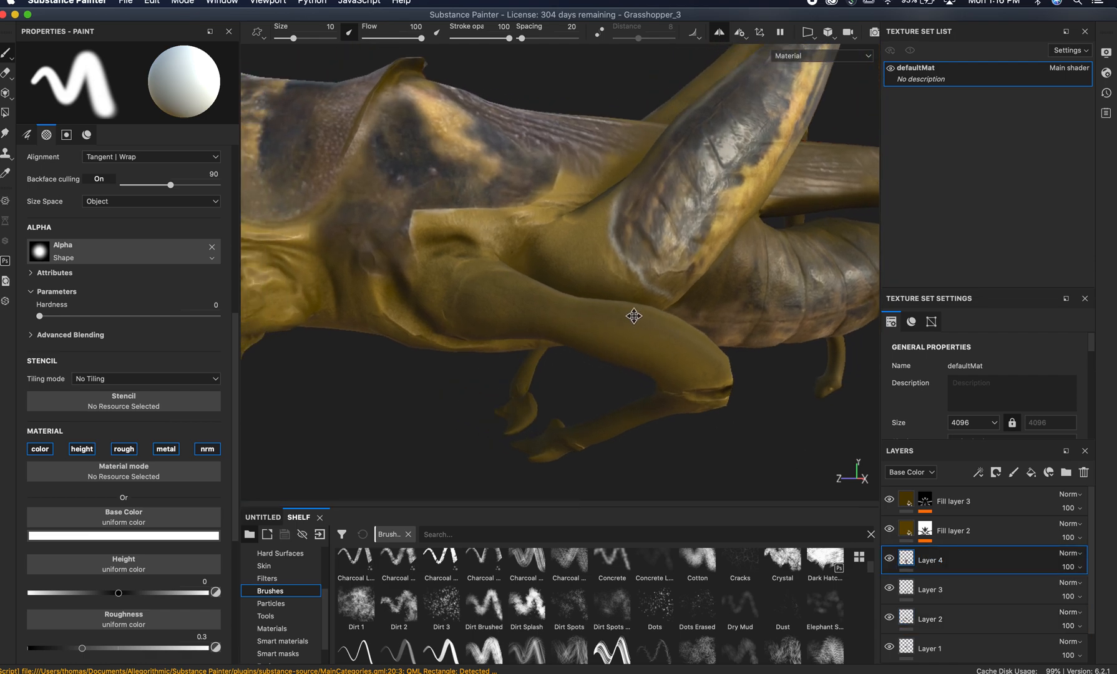
{"action": "right_click_drag", "start_coordinate": [627, 312], "coordinate": [696, 382], "text": "alt"}
{"action": "mouse_move", "coordinate": [615, 368]}
{"action": "left_mouse_down", "text": "alt"}
{"action": "mouse_move", "coordinate": [762, 401]}
{"action": "mouse_move", "coordinate": [699, 462]}
{"action": "left_mouse_up", "text": "alt"}
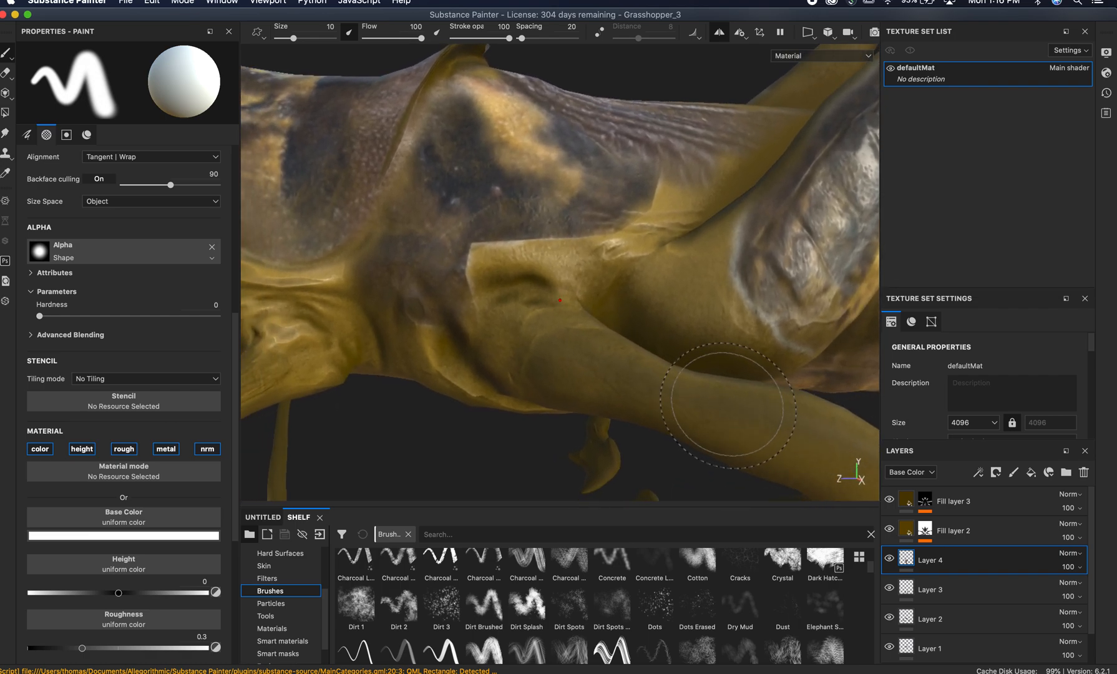
{"action": "left_click", "coordinate": [890, 560]}
{"action": "left_click", "coordinate": [890, 559]}
- Shift the application window slightly so its tool column is fully on screen
{"action": "left_click_drag", "start_coordinate": [151, 15], "coordinate": [159, 14]}
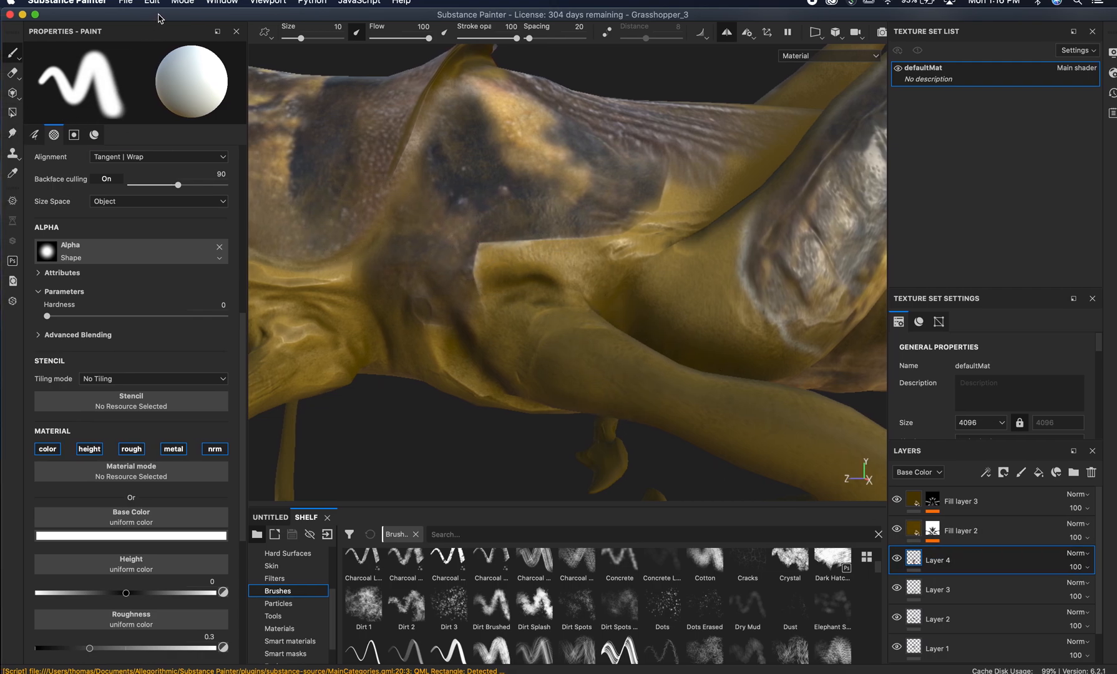
- Use the Clone tool on Layer 4 to cover the hard texture edge above the middle leg's base with nearby thorax texture
{"action": "left_click", "coordinate": [12, 156]}
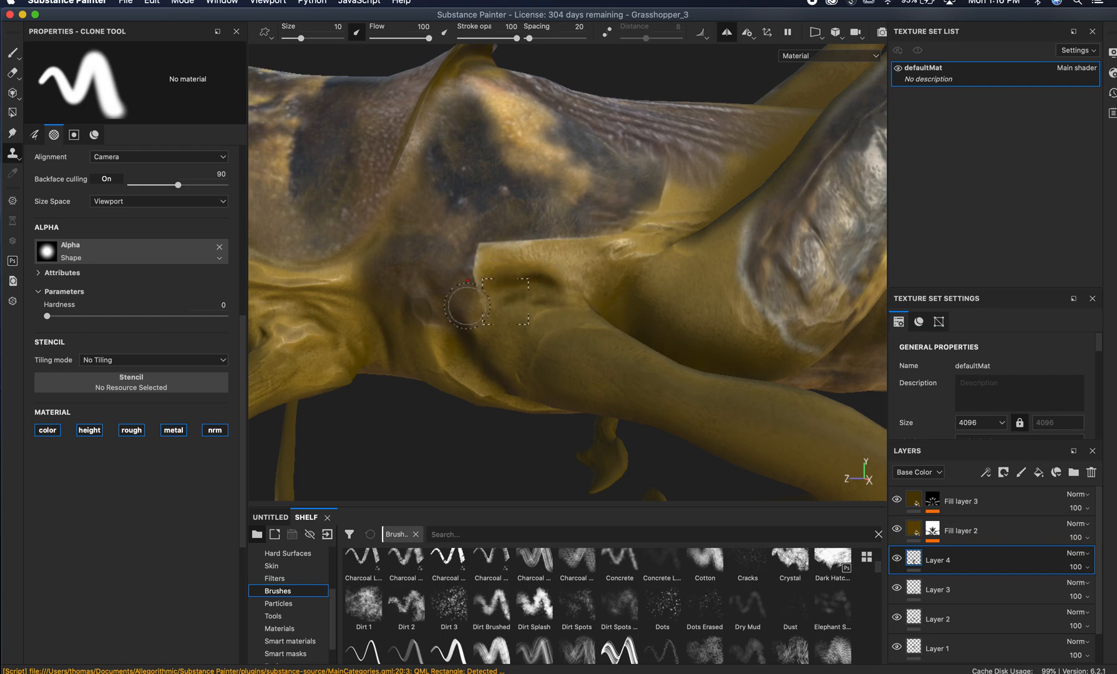
{"action": "left_click", "coordinate": [403, 270]}
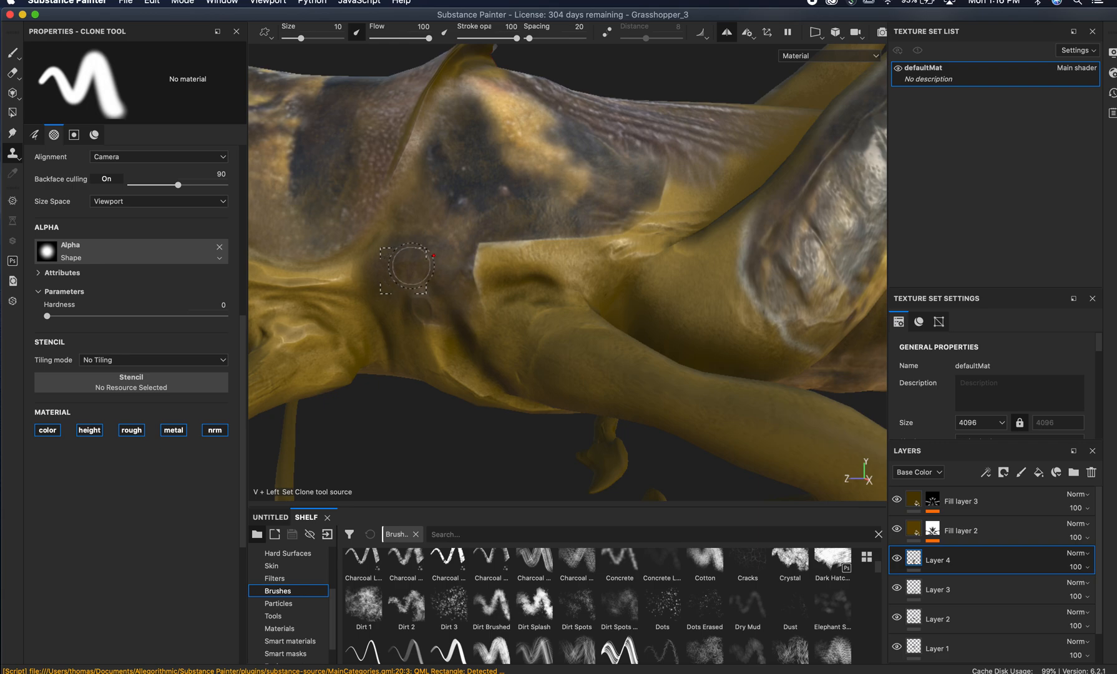
{"action": "mouse_move", "coordinate": [469, 274]}
{"action": "left_mouse_down"}
{"action": "mouse_move", "coordinate": [480, 275]}
{"action": "mouse_move", "coordinate": [489, 247]}
{"action": "mouse_move", "coordinate": [553, 248]}
{"action": "left_mouse_up"}
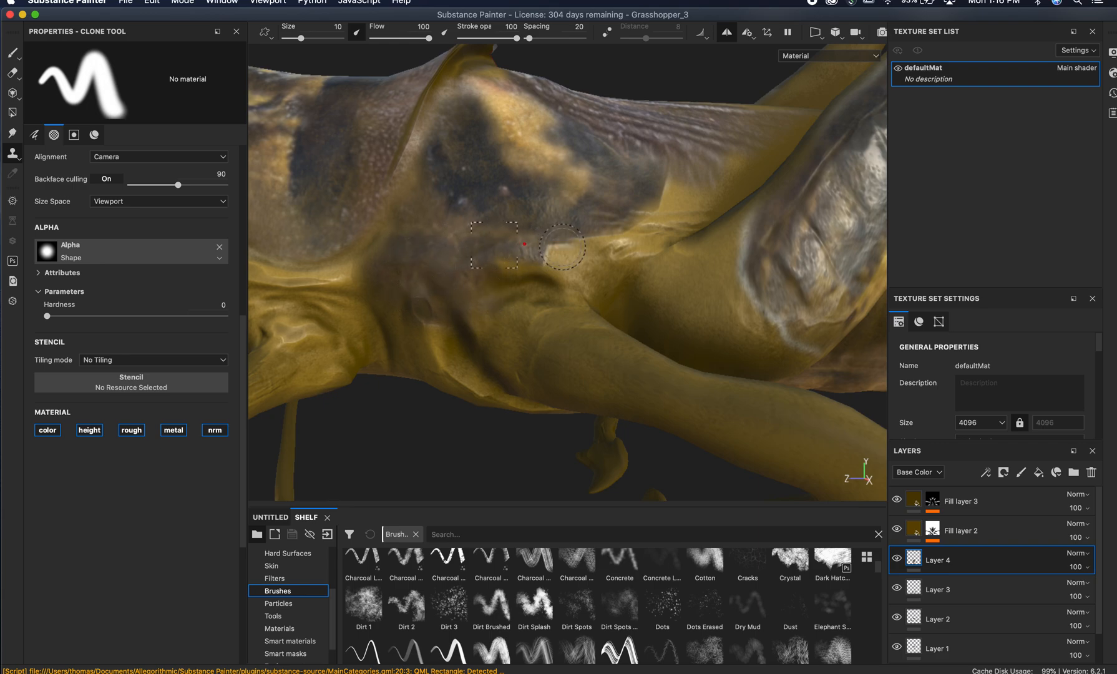
{"action": "key", "text": "v"}
{"action": "left_click", "coordinate": [509, 225]}
{"action": "mouse_move", "coordinate": [569, 240]}
{"action": "left_mouse_down"}
{"action": "mouse_move", "coordinate": [556, 269]}
{"action": "mouse_move", "coordinate": [605, 265]}
{"action": "mouse_move", "coordinate": [579, 231]}
{"action": "mouse_move", "coordinate": [614, 244]}
{"action": "left_mouse_up"}
{"action": "key", "text": "v"}
{"action": "left_click", "coordinate": [537, 228]}
{"action": "key", "text": "v"}
{"action": "left_click", "coordinate": [540, 249]}
{"action": "left_click_drag", "start_coordinate": [559, 274], "coordinate": [598, 286]}
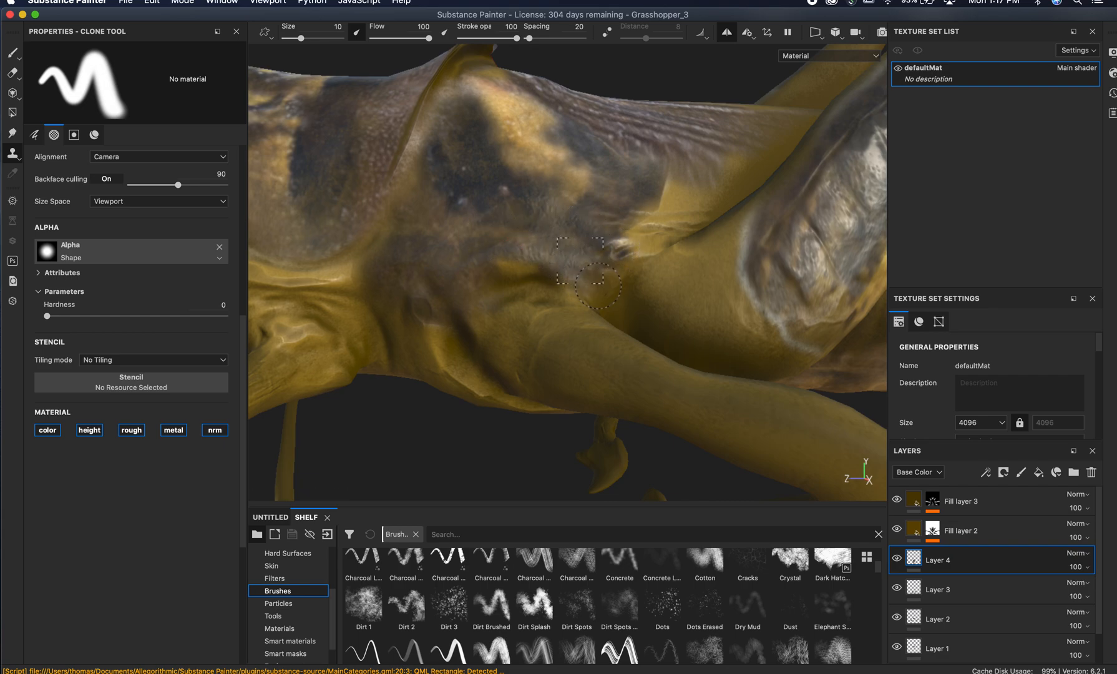
- Clone brown thorax texture over the yellow areas in front of and below the middle leg's base, resampling the source between strokes
{"action": "key", "text": "v"}
{"action": "left_click", "coordinate": [528, 221]}
{"action": "mouse_move", "coordinate": [504, 253]}
{"action": "left_mouse_down"}
{"action": "mouse_move", "coordinate": [534, 272]}
{"action": "mouse_move", "coordinate": [481, 288]}
{"action": "mouse_move", "coordinate": [452, 258]}
{"action": "left_mouse_up"}
{"action": "key", "text": "v"}
{"action": "left_click", "coordinate": [472, 253]}
{"action": "left_click_drag", "start_coordinate": [437, 298], "coordinate": [447, 337]}
{"action": "key", "text": "v"}
{"action": "left_click", "coordinate": [483, 240]}
{"action": "left_click_drag", "start_coordinate": [392, 302], "coordinate": [390, 334]}
{"action": "key", "text": "v"}
{"action": "left_click", "coordinate": [483, 260]}
{"action": "left_click_drag", "start_coordinate": [430, 297], "coordinate": [439, 368]}
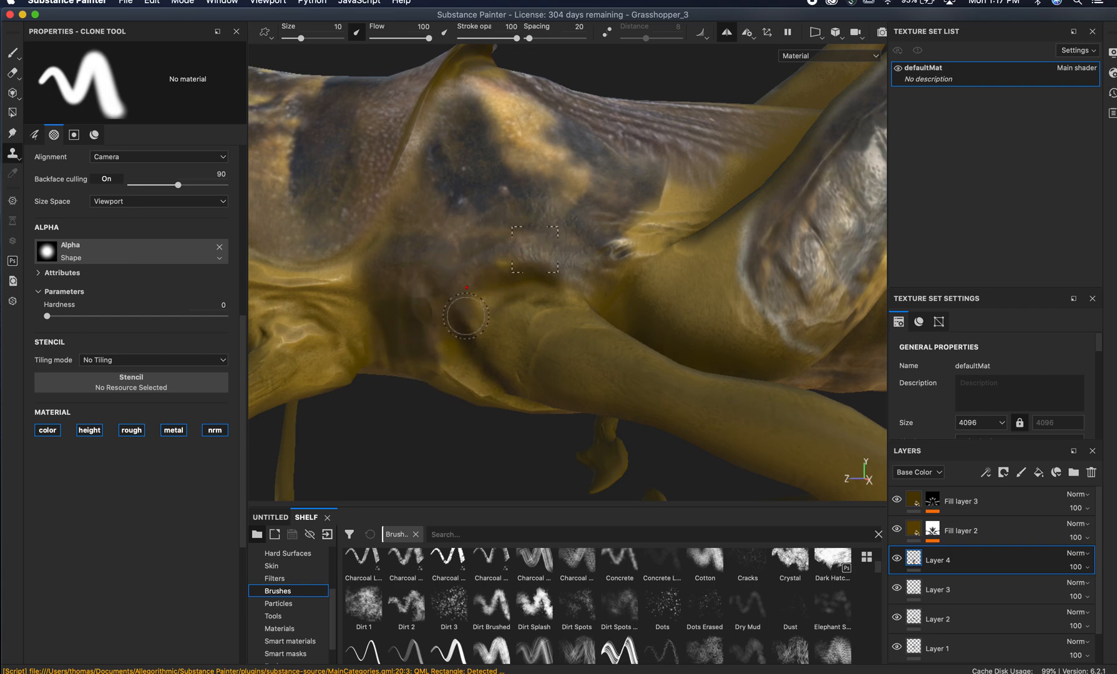
- Check the colouring around the leg bases in the VTU_ESC_00011_2_0000.tif reference photo in Preview, then return to Substance Painter
{"action": "key", "text": "super+Tab"}
{"action": "key", "text": "super+Tab"}
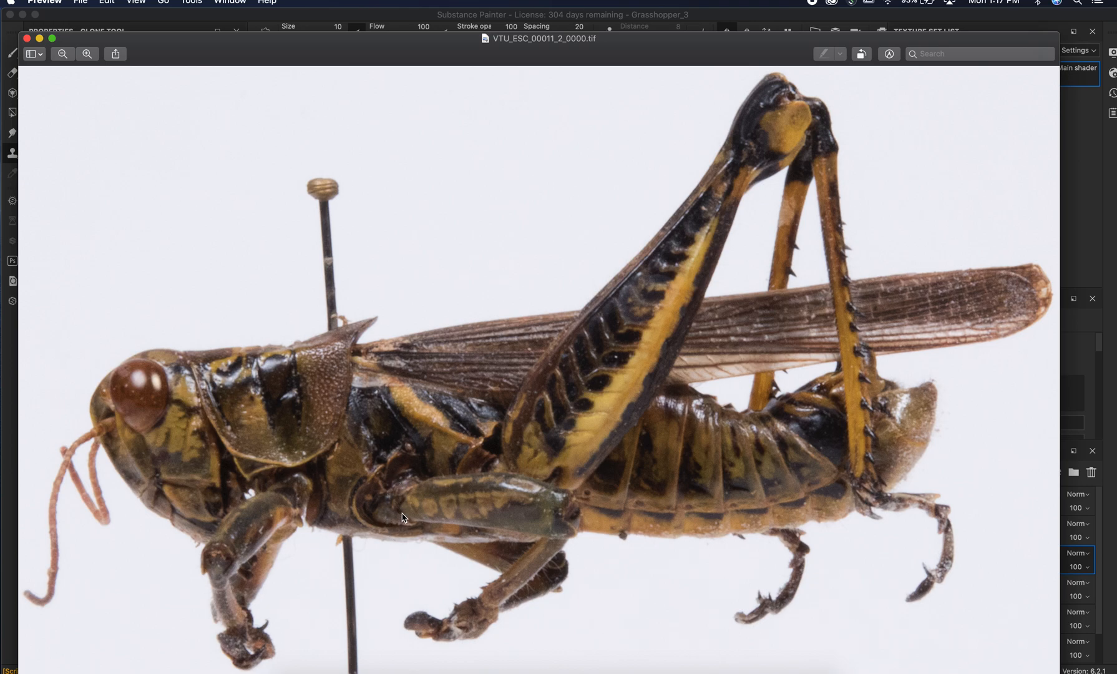
{"action": "key", "text": "super+Tab"}
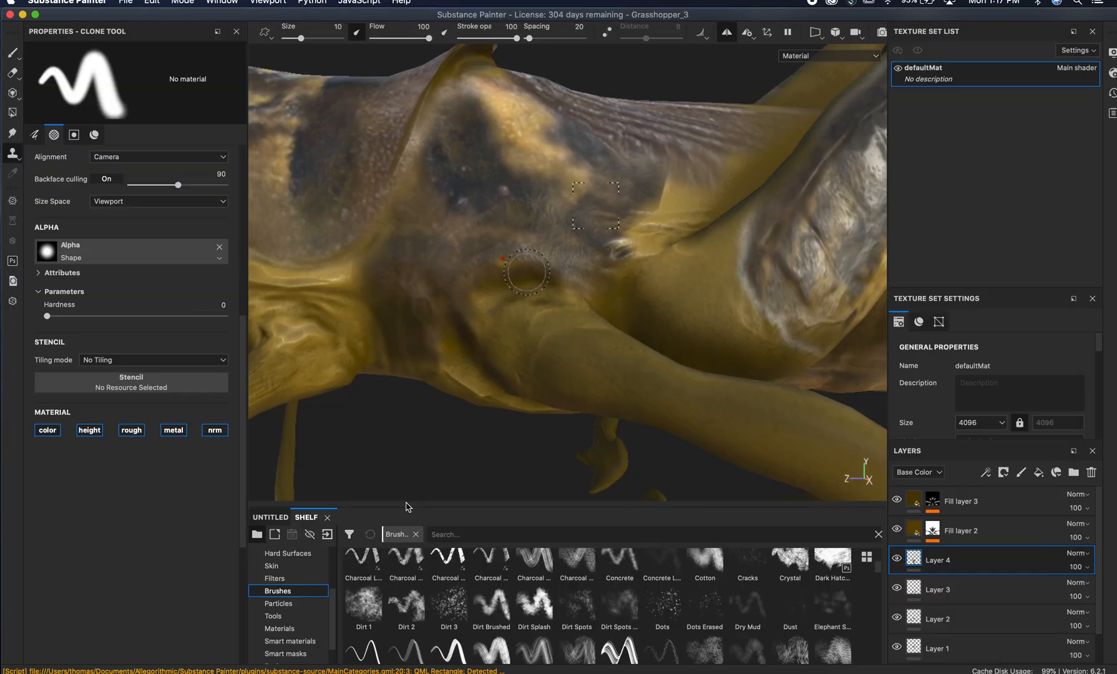
- Clone thorax texture over the yellow area below the pronotum, between the front and middle leg bases
{"action": "key", "text": "v"}
{"action": "left_click", "coordinate": [416, 258]}
{"action": "mouse_move", "coordinate": [340, 293]}
{"action": "left_mouse_down"}
{"action": "mouse_move", "coordinate": [361, 272]}
{"action": "mouse_move", "coordinate": [326, 298]}
{"action": "mouse_move", "coordinate": [365, 306]}
{"action": "mouse_move", "coordinate": [383, 267]}
{"action": "mouse_move", "coordinate": [528, 312]}
{"action": "mouse_move", "coordinate": [518, 319]}
{"action": "mouse_move", "coordinate": [448, 282]}
{"action": "mouse_move", "coordinate": [669, 309]}
{"action": "left_mouse_up"}
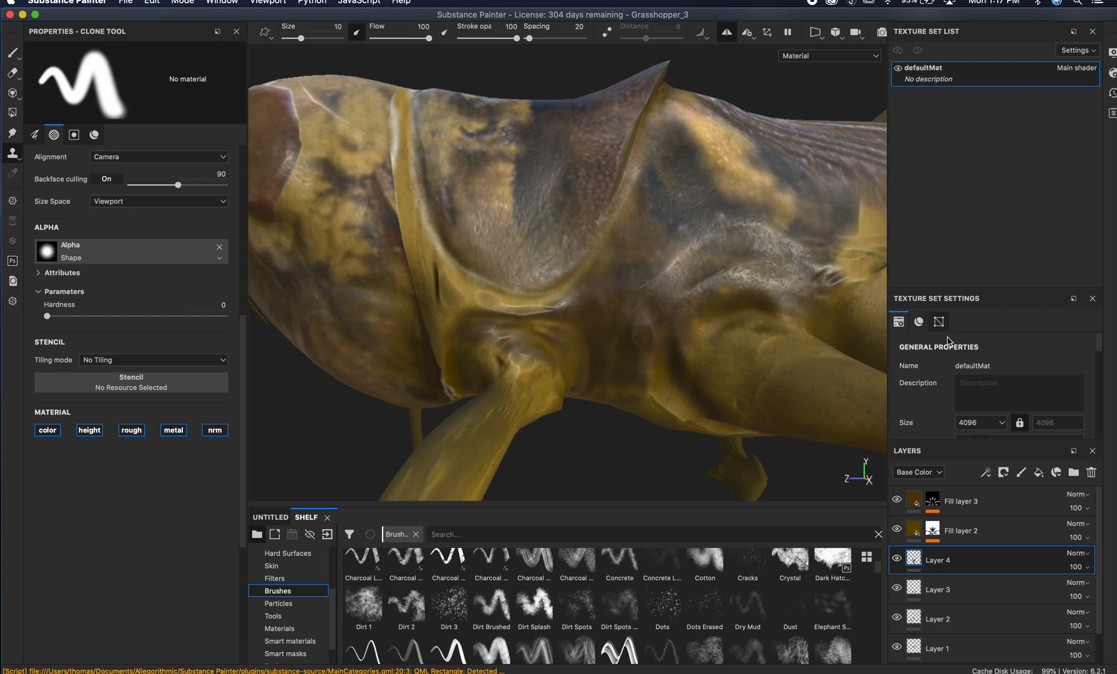
- Check Layer 4 off and on, then clone thorax and wing texture over the hard-edged yellow patch beside the hind leg's base
{"action": "left_click_drag", "start_coordinate": [757, 290], "coordinate": [530, 362], "text": "alt"}
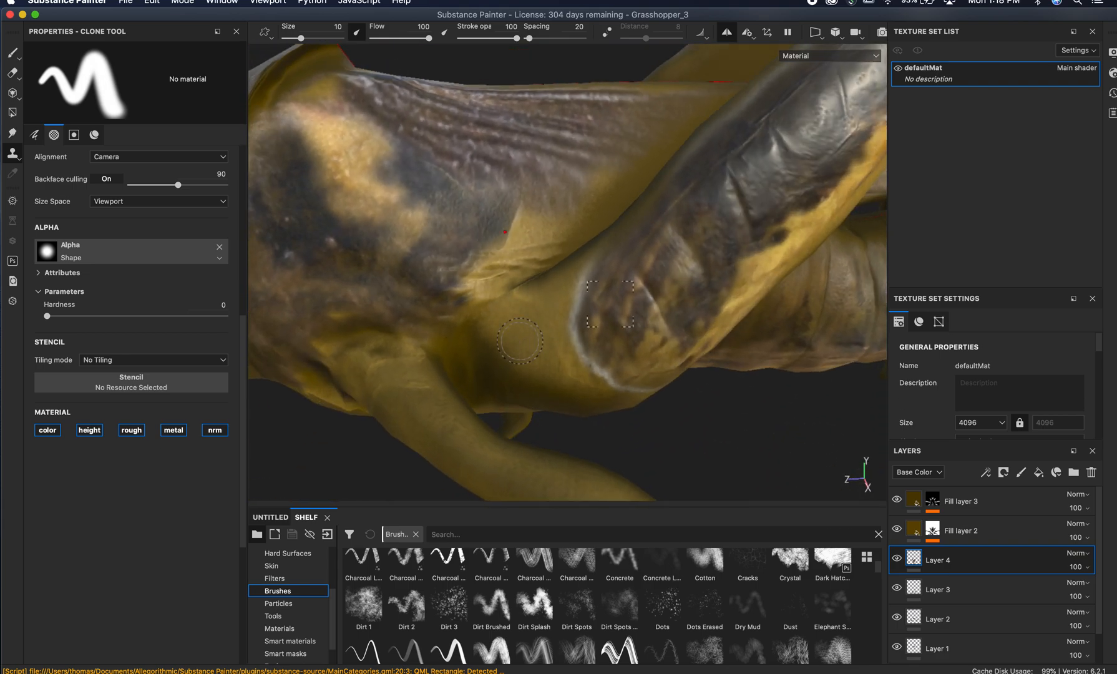
{"action": "left_click", "coordinate": [898, 560]}
{"action": "left_click", "coordinate": [897, 561]}
{"action": "key", "text": "v"}
{"action": "left_click", "coordinate": [364, 253]}
{"action": "mouse_move", "coordinate": [554, 221]}
{"action": "left_mouse_down"}
{"action": "mouse_move", "coordinate": [495, 254]}
{"action": "mouse_move", "coordinate": [460, 301]}
{"action": "left_mouse_up"}
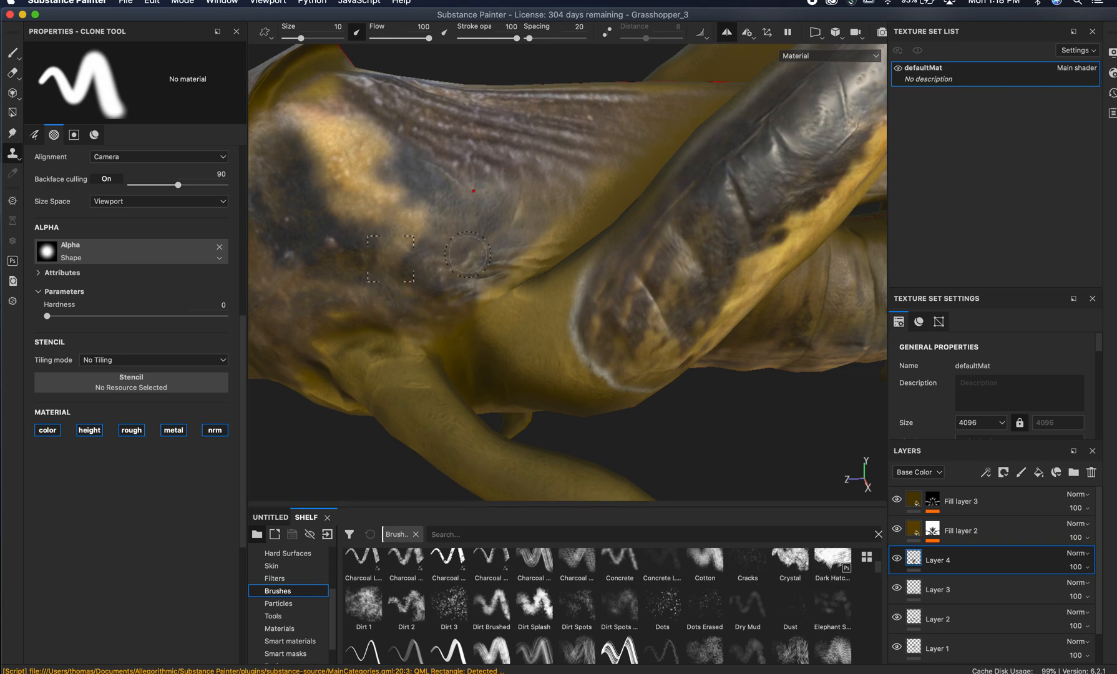
{"action": "key", "text": "v"}
{"action": "left_click", "coordinate": [481, 236]}
{"action": "left_click_drag", "start_coordinate": [528, 261], "coordinate": [515, 270]}
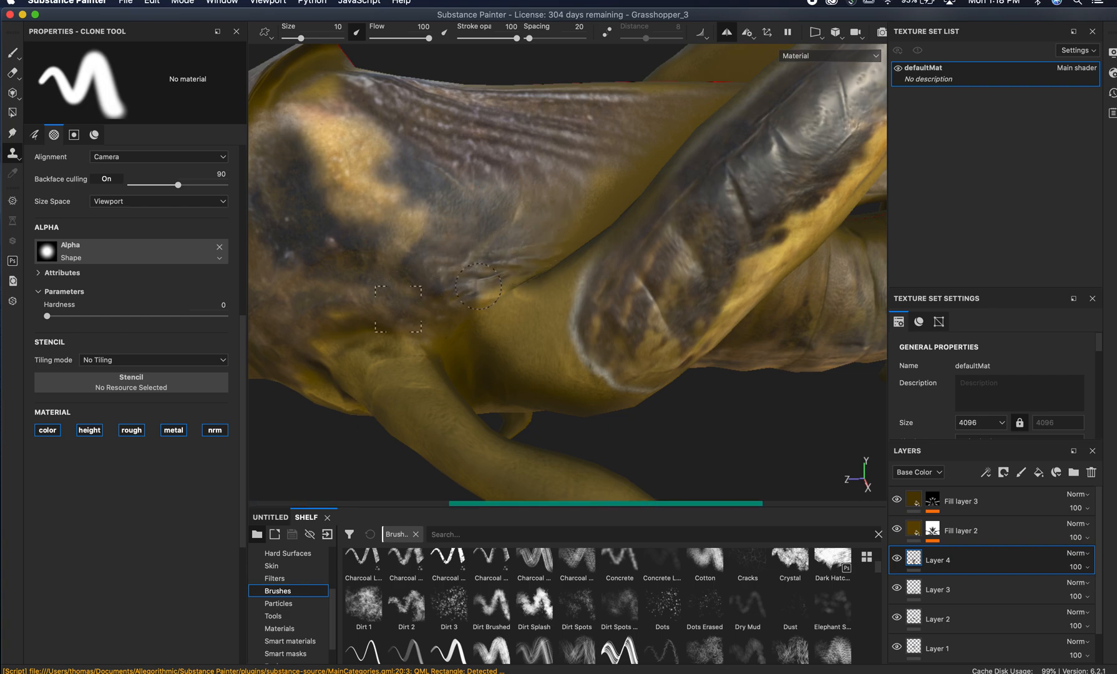
{"action": "key", "text": "v"}
{"action": "left_click", "coordinate": [549, 201]}
{"action": "left_click_drag", "start_coordinate": [516, 286], "coordinate": [464, 301]}
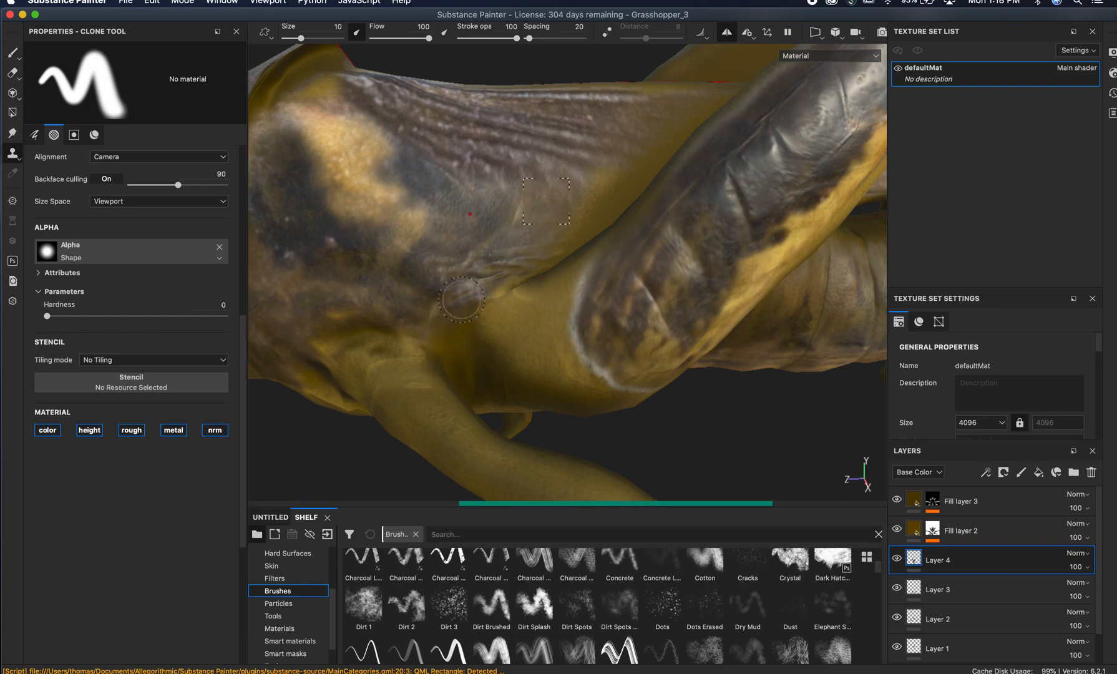
- Clone striped wing texture on the upper side of the folded wing, above the hind leg
{"action": "mouse_move", "coordinate": [572, 219]}
{"action": "left_mouse_down", "text": "alt"}
{"action": "mouse_move", "coordinate": [571, 308]}
{"action": "mouse_move", "coordinate": [550, 365]}
{"action": "mouse_move", "coordinate": [487, 362]}
{"action": "mouse_move", "coordinate": [414, 388]}
{"action": "left_mouse_up", "text": "alt"}
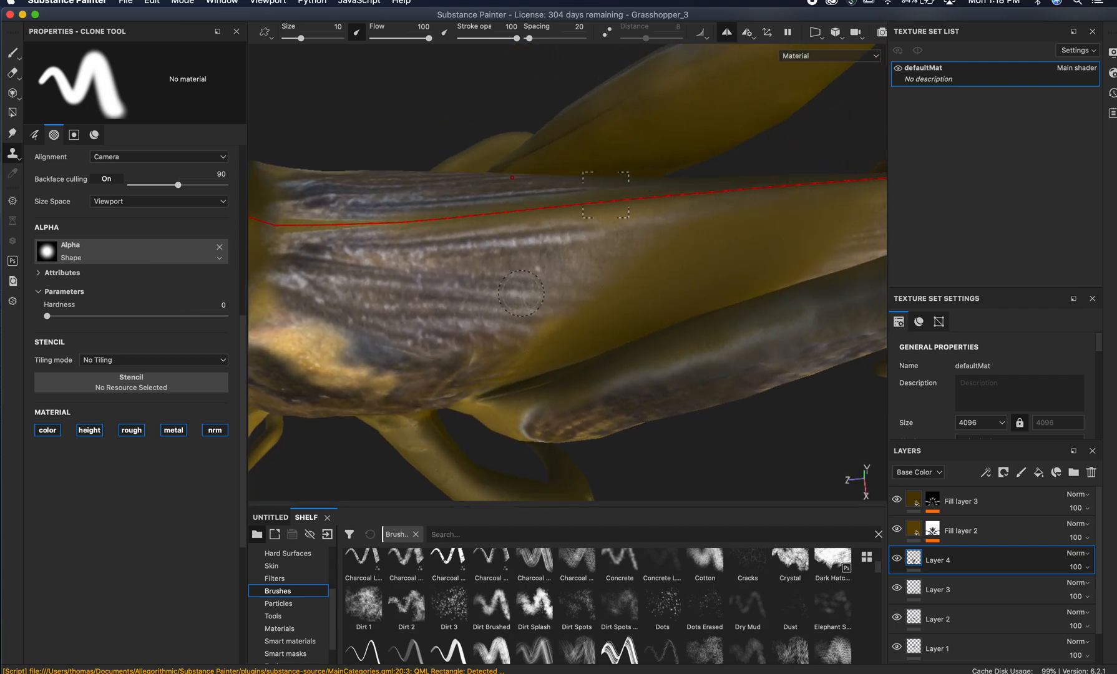
{"action": "key", "text": "v"}
{"action": "left_click", "coordinate": [483, 321]}
- Compare the model with Fill layer 2 hidden and shown, and set Fill layer 2 and Fill layer 3 to Overlay blending
{"action": "left_click", "coordinate": [897, 530]}
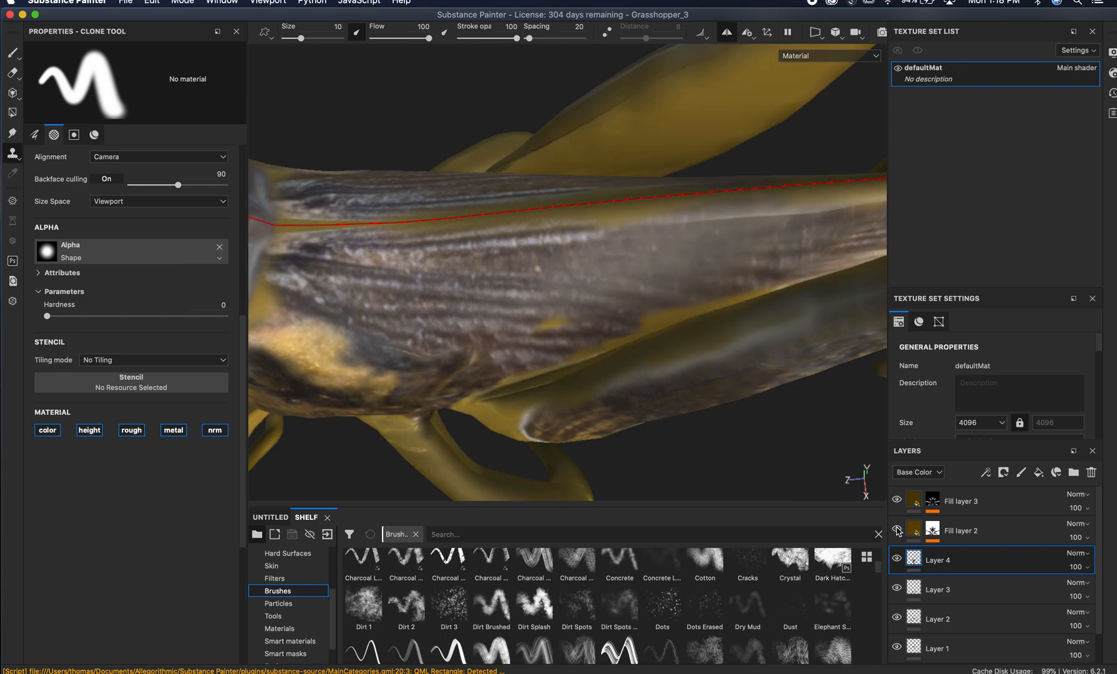
{"action": "left_click", "coordinate": [897, 529]}
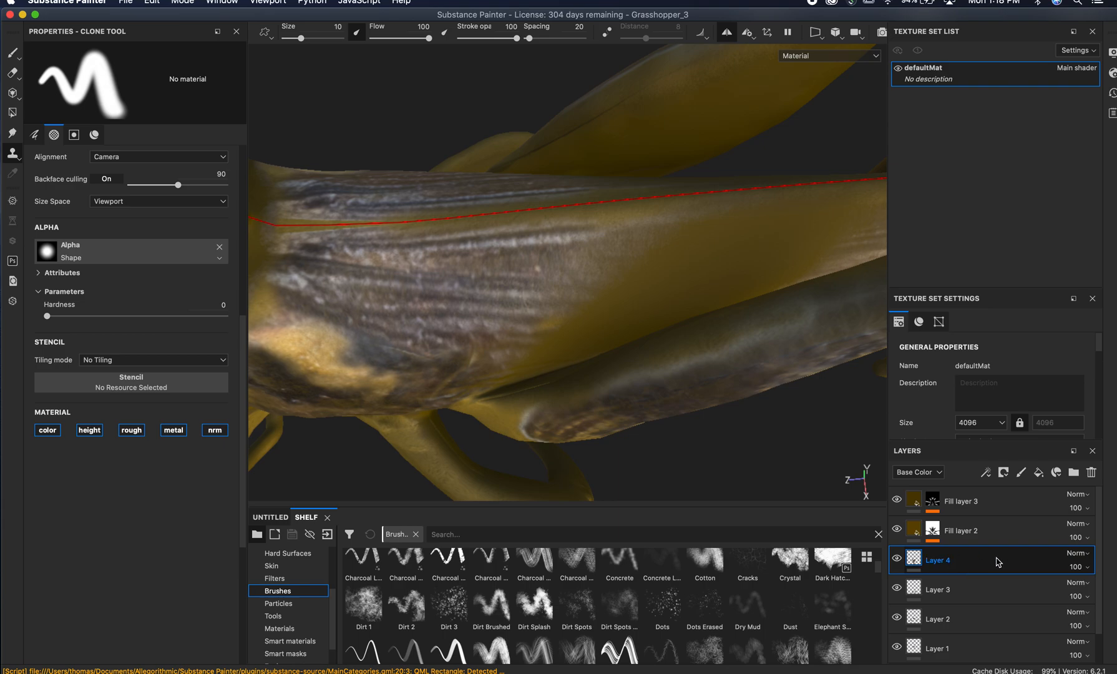
{"action": "left_click", "coordinate": [1086, 525]}
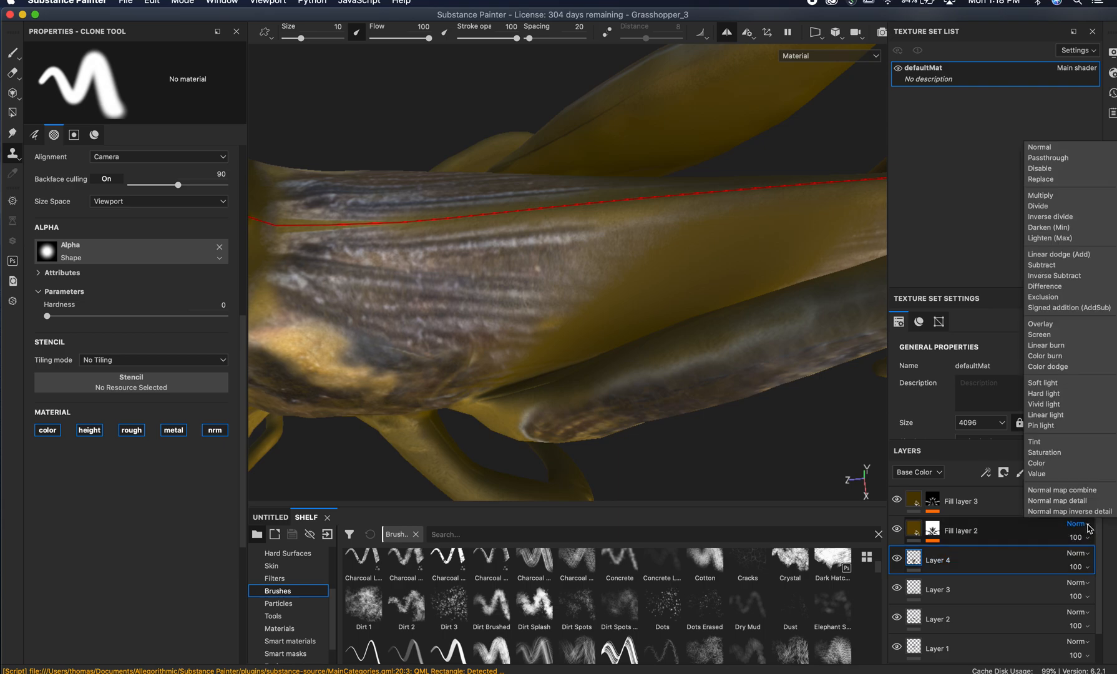
{"action": "left_click", "coordinate": [1059, 324]}
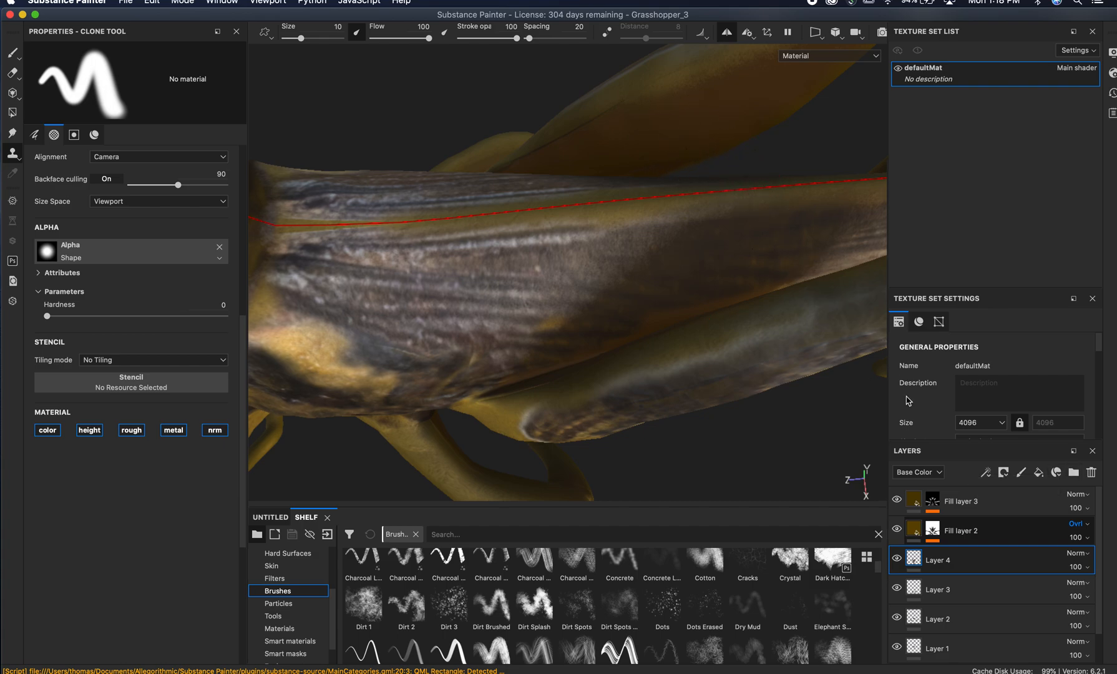
{"action": "left_click", "coordinate": [1026, 508]}
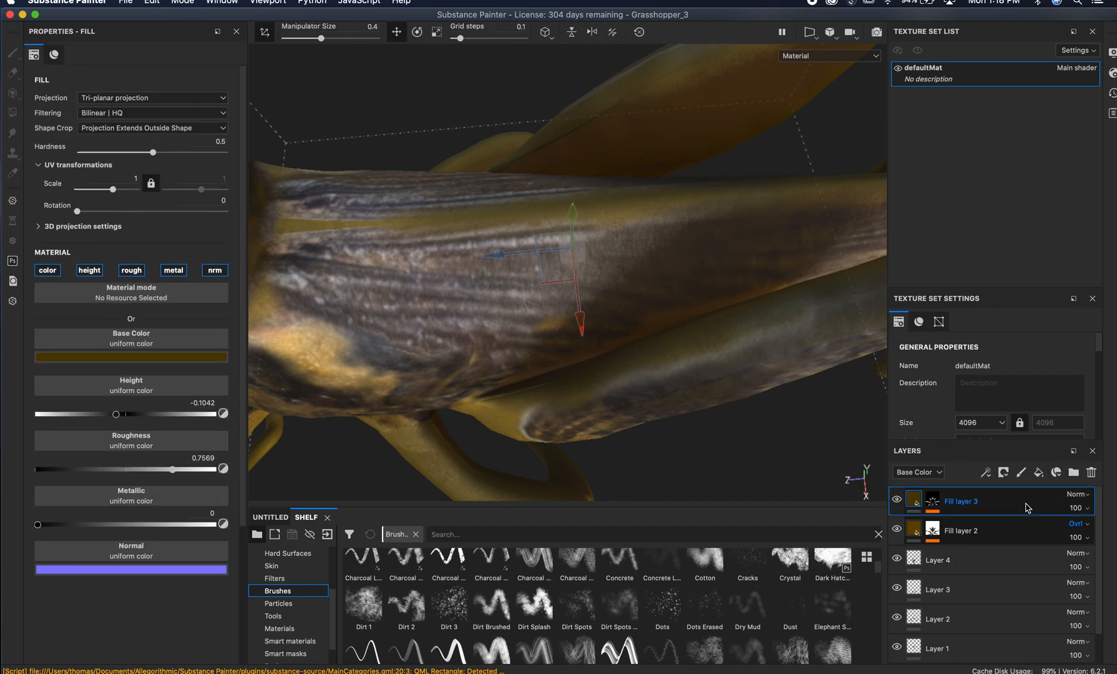
{"action": "left_click", "coordinate": [1092, 497]}
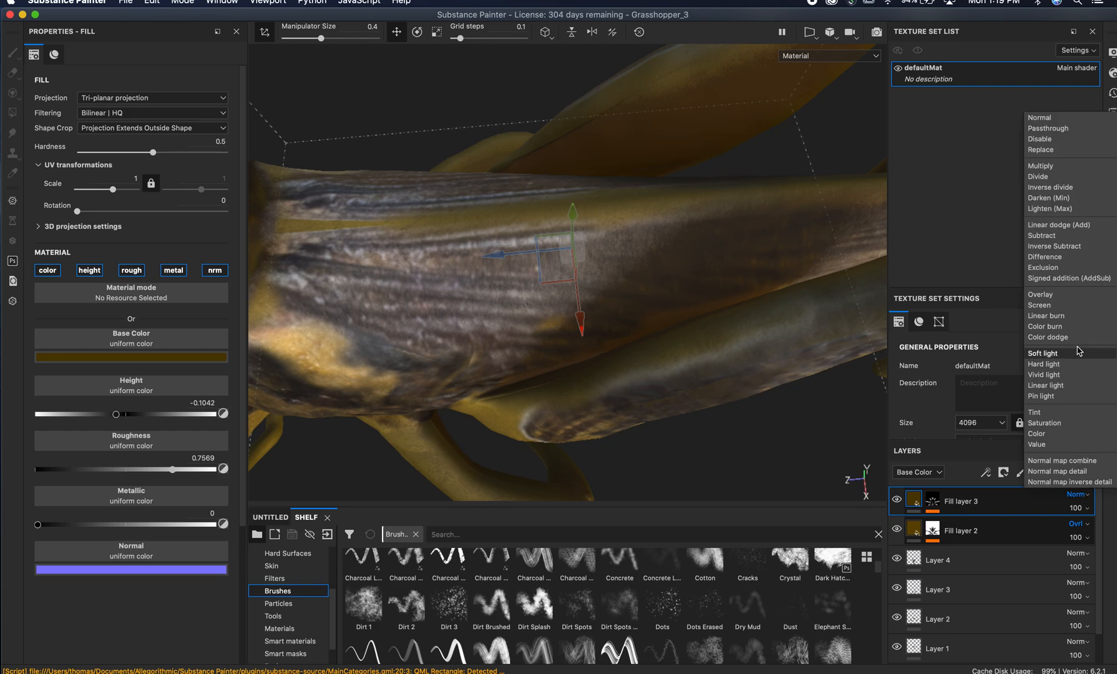
{"action": "left_click", "coordinate": [1071, 295]}
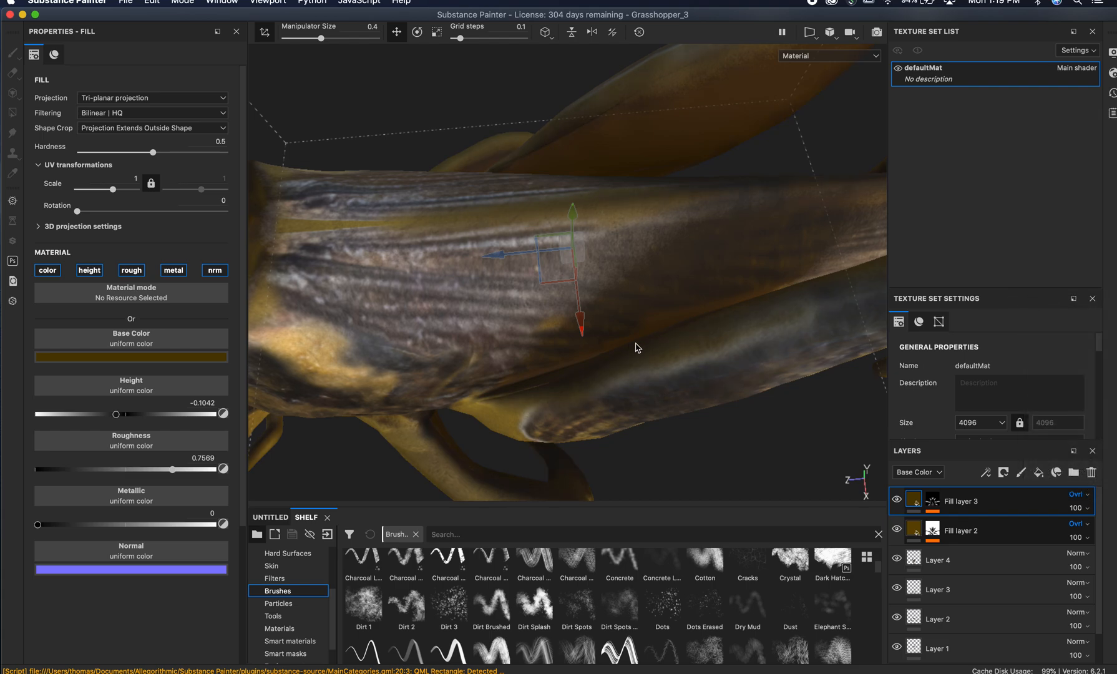
- Examine the overlaid colour on the hind leg, thorax and wing up close, checking Fill layer 3 off and on
{"action": "left_click_drag", "start_coordinate": [591, 358], "coordinate": [693, 315], "text": "alt"}
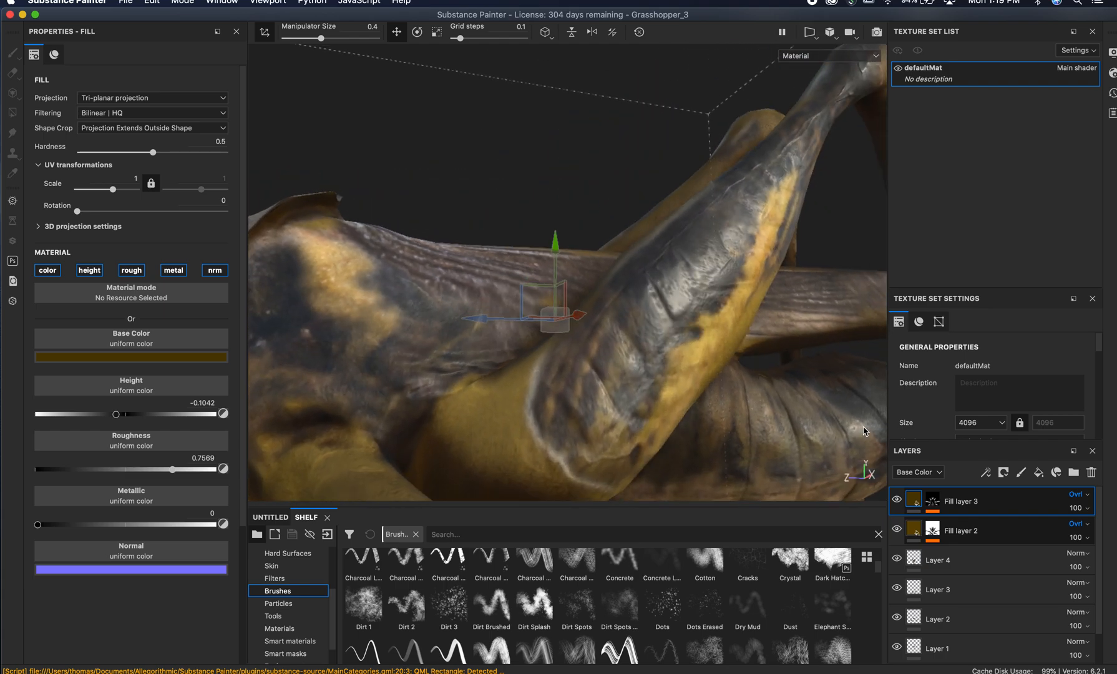
{"action": "left_click", "coordinate": [896, 500]}
{"action": "left_click", "coordinate": [897, 500]}
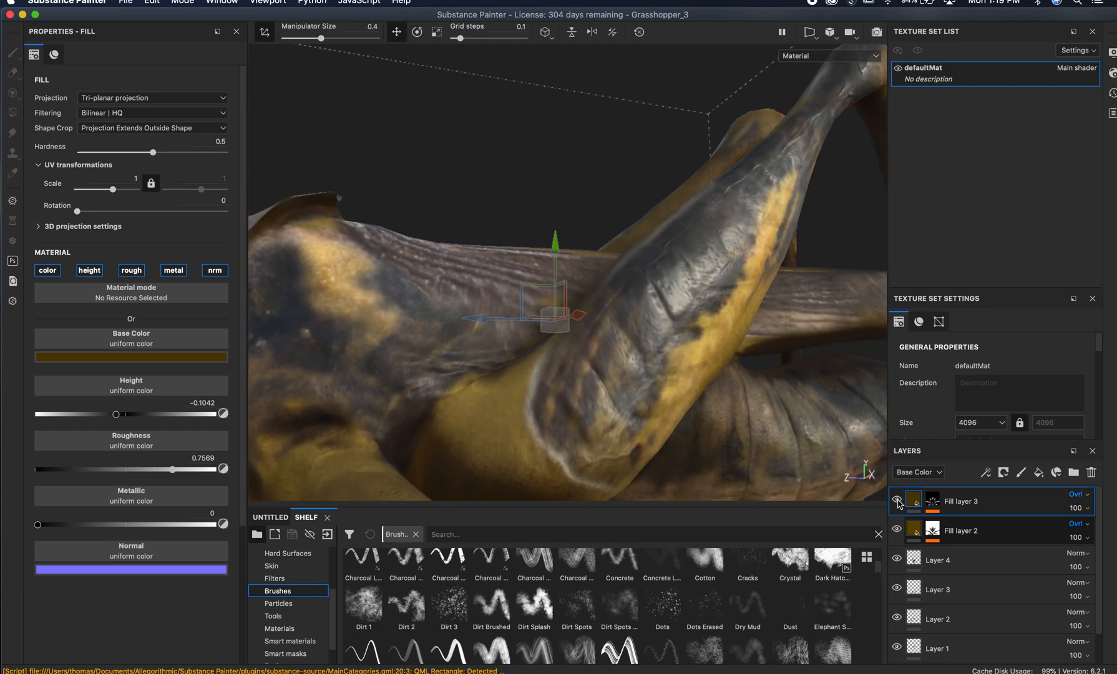
{"action": "left_click_drag", "start_coordinate": [628, 331], "coordinate": [633, 287], "text": "alt"}
{"action": "right_click_drag", "start_coordinate": [627, 281], "coordinate": [809, 335], "text": "alt"}
{"action": "right_click_drag", "start_coordinate": [551, 279], "coordinate": [691, 293], "text": "alt"}
{"action": "left_click_drag", "start_coordinate": [691, 293], "coordinate": [564, 289], "text": "alt"}
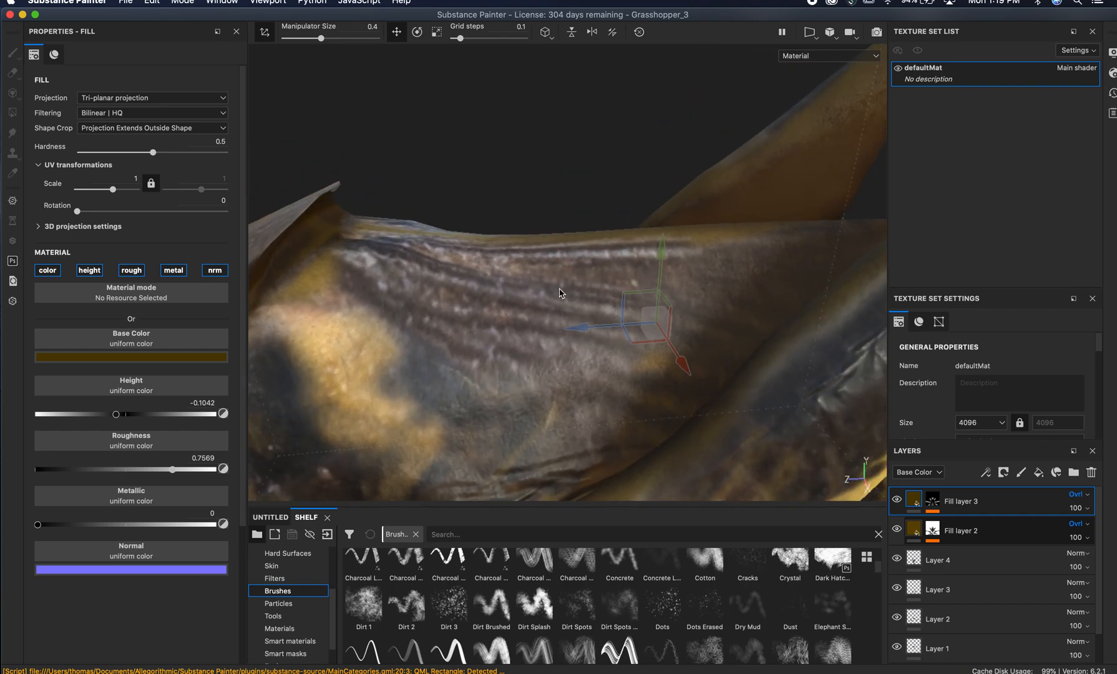
{"action": "left_click_drag", "start_coordinate": [494, 281], "coordinate": [510, 382], "text": "alt"}
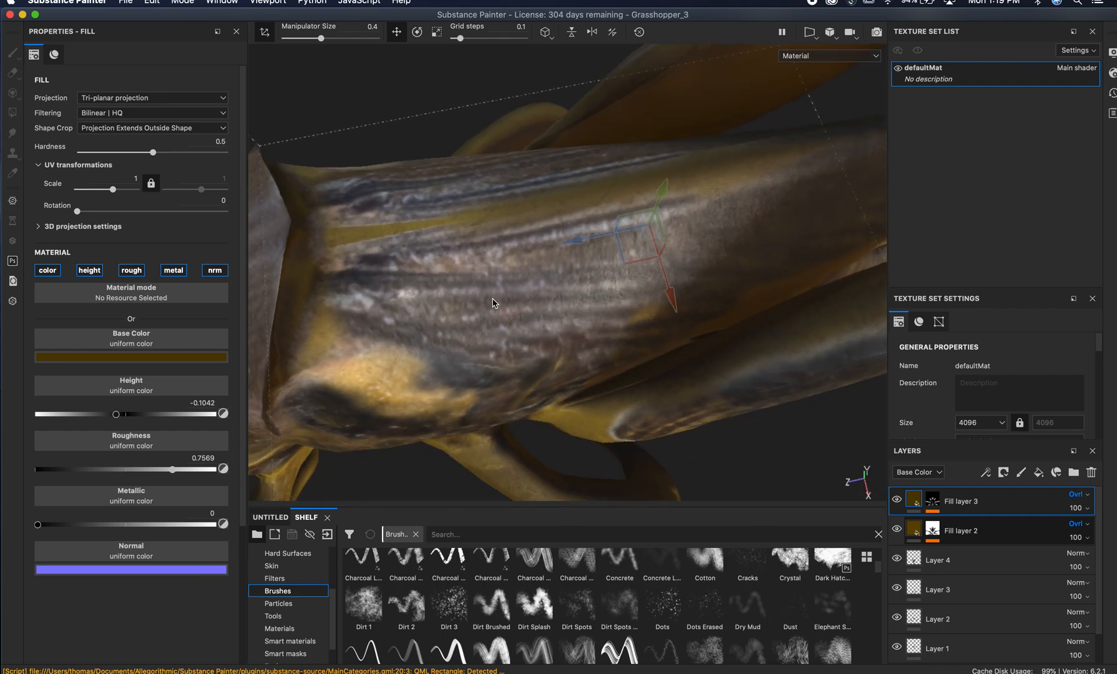
- Select Layer 4 and clone wing texture over the remaining yellow patches on the wing's side and along its upper ridge
{"action": "left_click", "coordinate": [996, 566]}
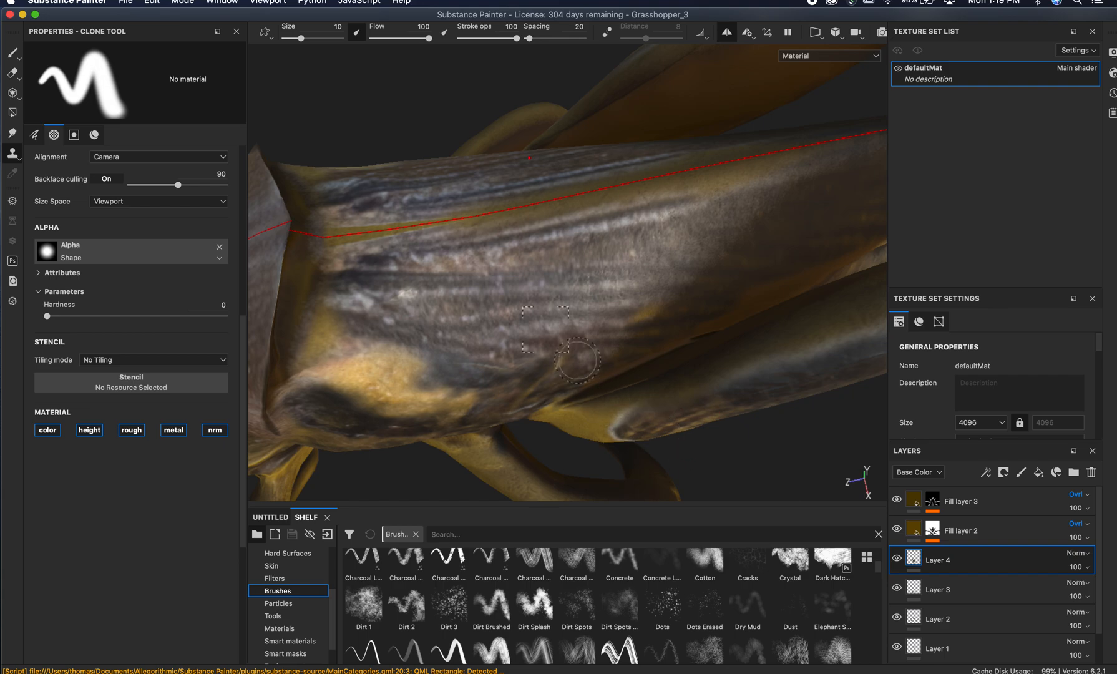
{"action": "key", "text": "v"}
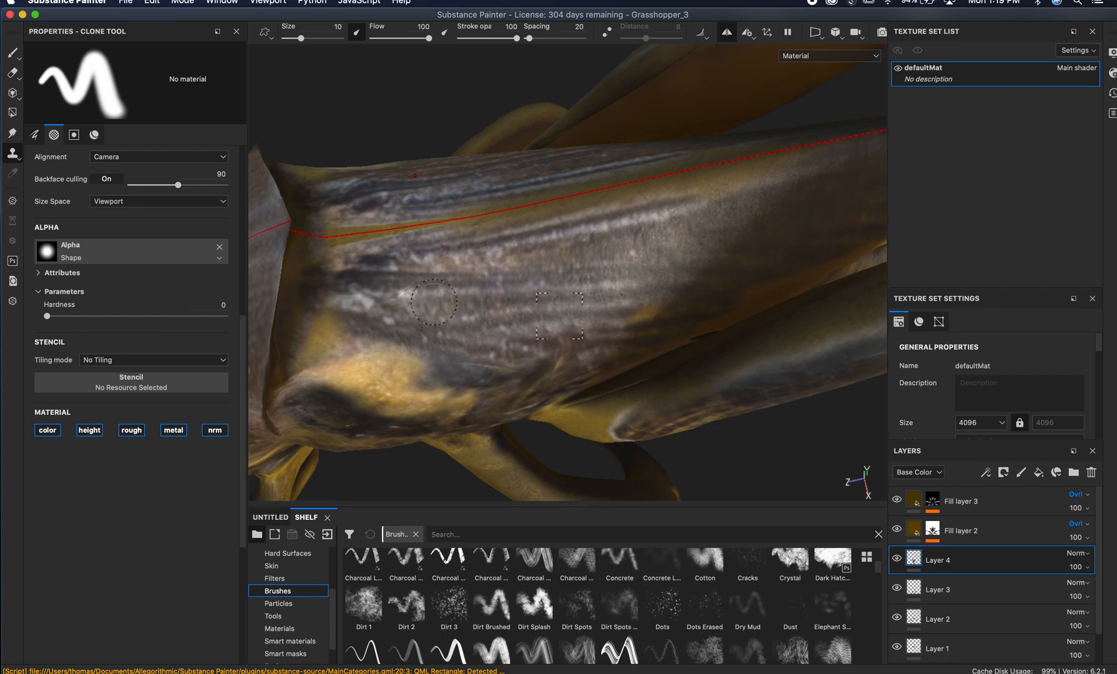
{"action": "left_click_drag", "start_coordinate": [366, 322], "coordinate": [326, 339]}
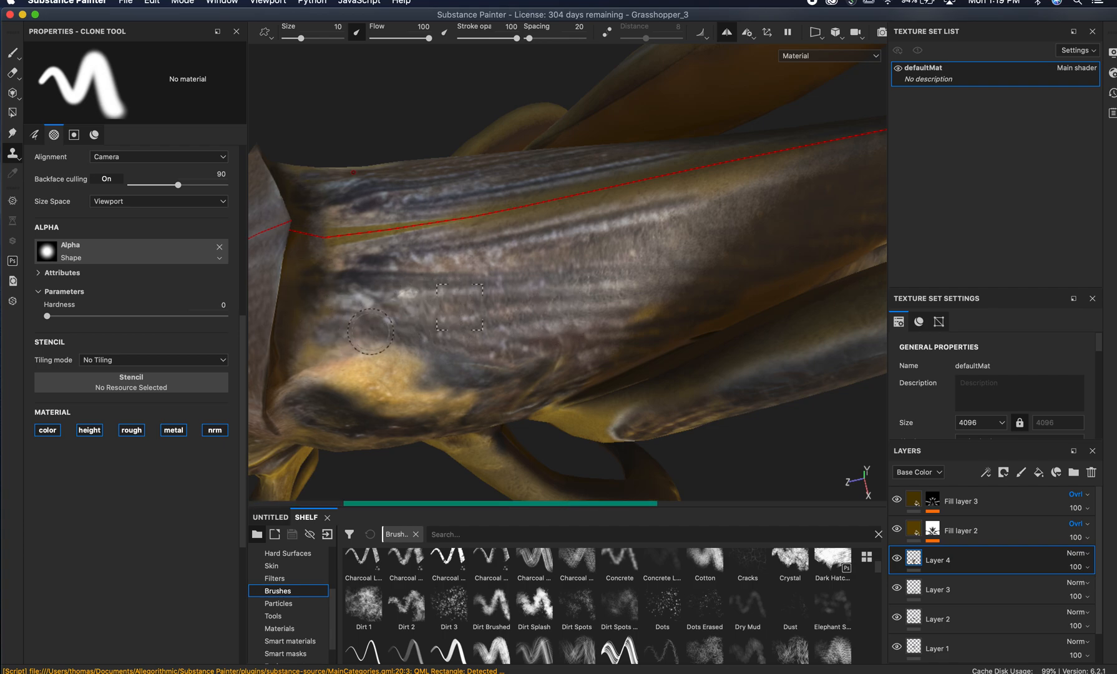
{"action": "left_click_drag", "start_coordinate": [413, 352], "coordinate": [362, 354]}
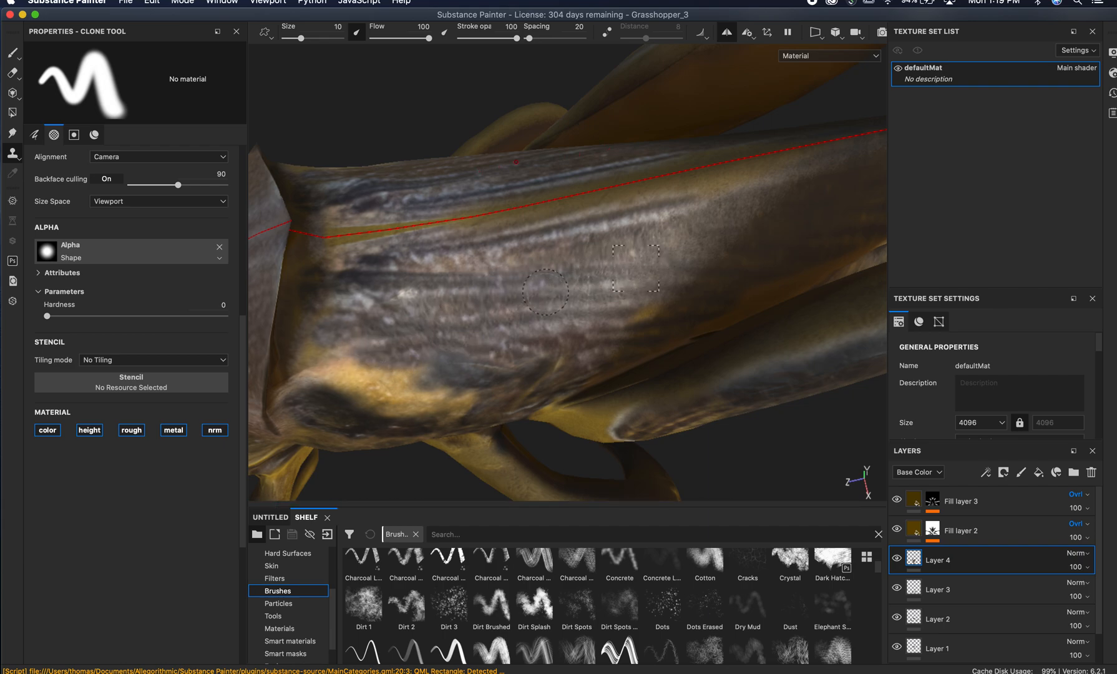
{"action": "left_click_drag", "start_coordinate": [638, 320], "coordinate": [644, 316]}
{"action": "left_click_drag", "start_coordinate": [477, 236], "coordinate": [740, 171]}
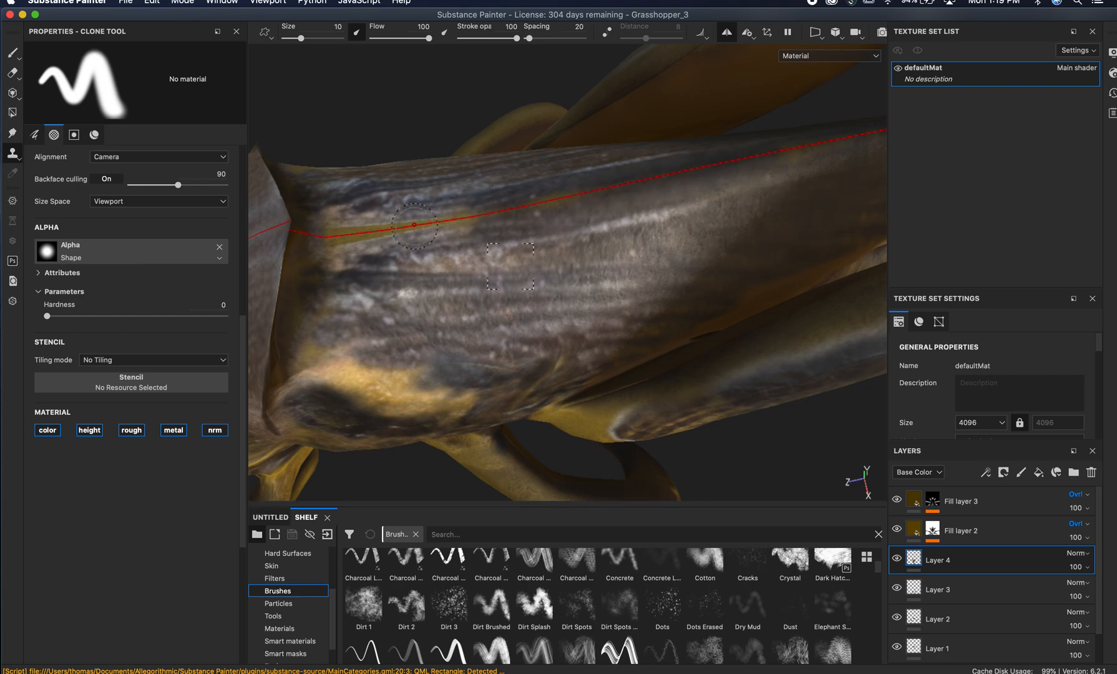
- Turn off symmetry and clone wing texture over the yellow strip along the centre line of the wings
{"action": "left_click", "coordinate": [727, 35]}
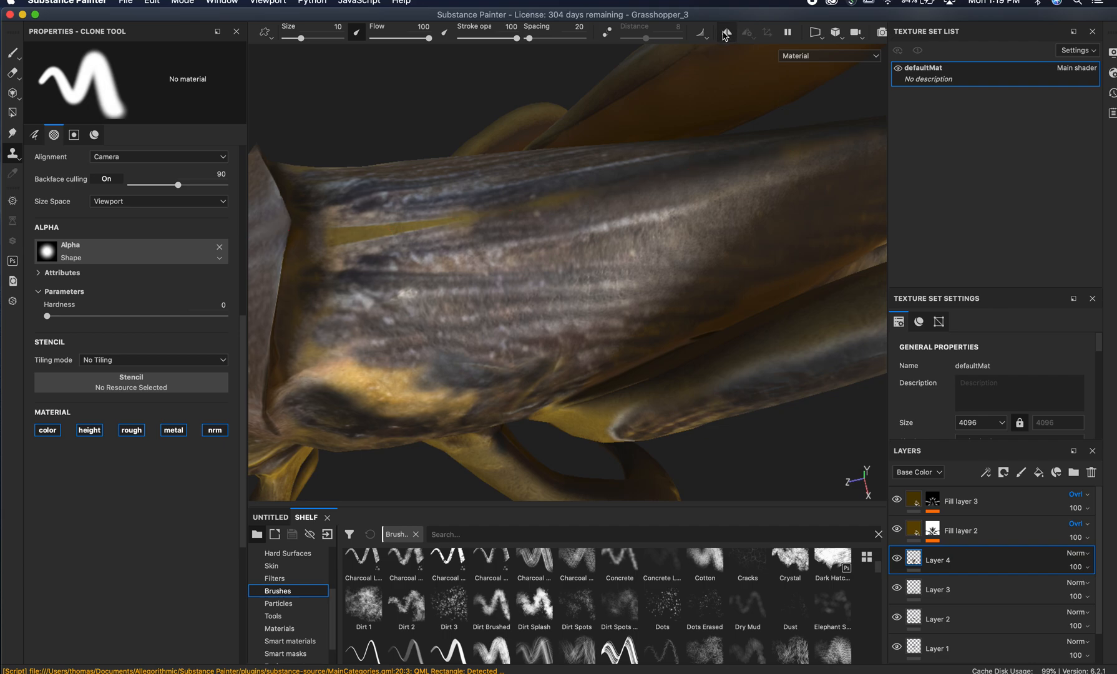
{"action": "key", "text": "v"}
{"action": "left_click", "coordinate": [364, 278]}
{"action": "left_click", "coordinate": [331, 243]}
{"action": "left_click_drag", "start_coordinate": [408, 227], "coordinate": [617, 190]}
- Clone wing texture over the yellow areas along the top of the rear wing between the hind legs
{"action": "left_click_drag", "start_coordinate": [692, 206], "coordinate": [559, 141], "text": "alt"}
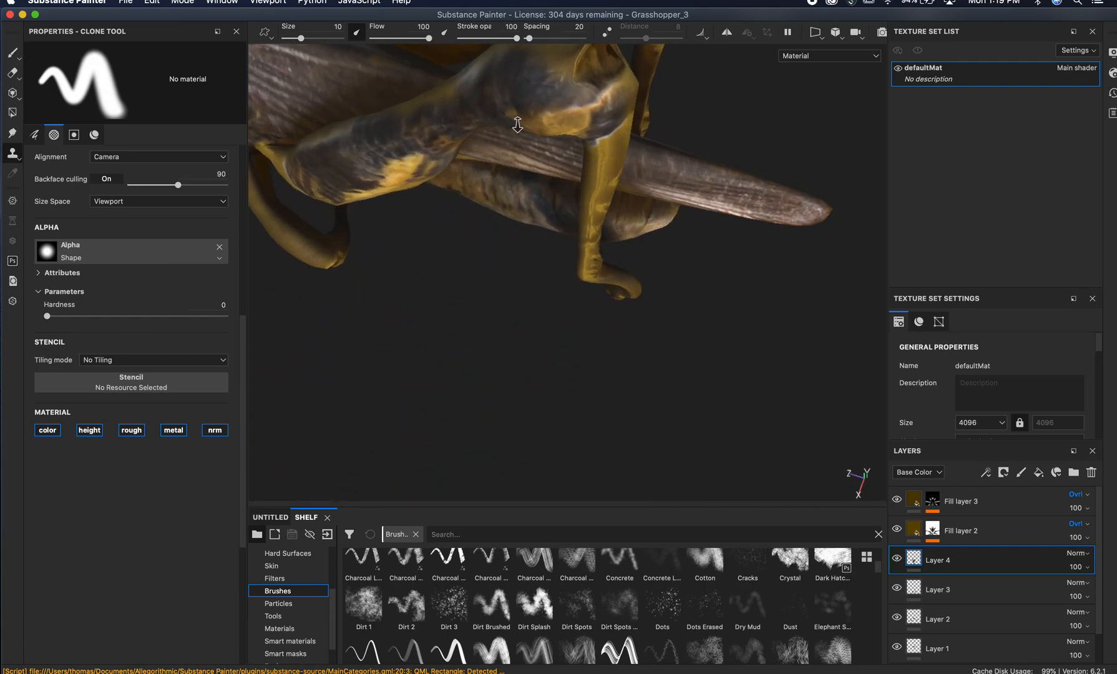
{"action": "right_click_drag", "start_coordinate": [482, 121], "coordinate": [747, 75], "text": "alt"}
{"action": "left_click_drag", "start_coordinate": [748, 75], "coordinate": [743, 262], "text": "alt"}
{"action": "middle_click_drag", "start_coordinate": [743, 262], "coordinate": [790, 389], "text": "alt"}
{"action": "mouse_move", "coordinate": [790, 388]}
{"action": "left_mouse_down", "text": "alt"}
{"action": "mouse_move", "coordinate": [519, 238]}
{"action": "mouse_move", "coordinate": [637, 270]}
{"action": "mouse_move", "coordinate": [514, 192]}
{"action": "mouse_move", "coordinate": [474, 339]}
{"action": "mouse_move", "coordinate": [422, 282]}
{"action": "mouse_move", "coordinate": [466, 252]}
{"action": "left_mouse_up", "text": "alt"}
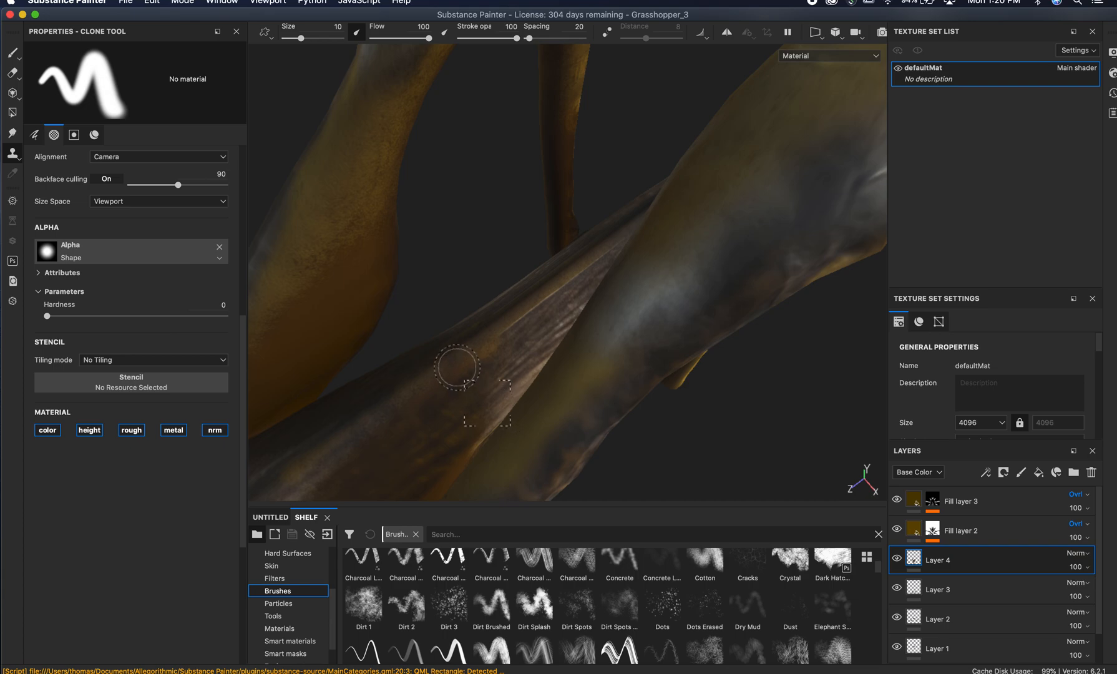
{"action": "left_click_drag", "start_coordinate": [480, 342], "coordinate": [576, 273]}
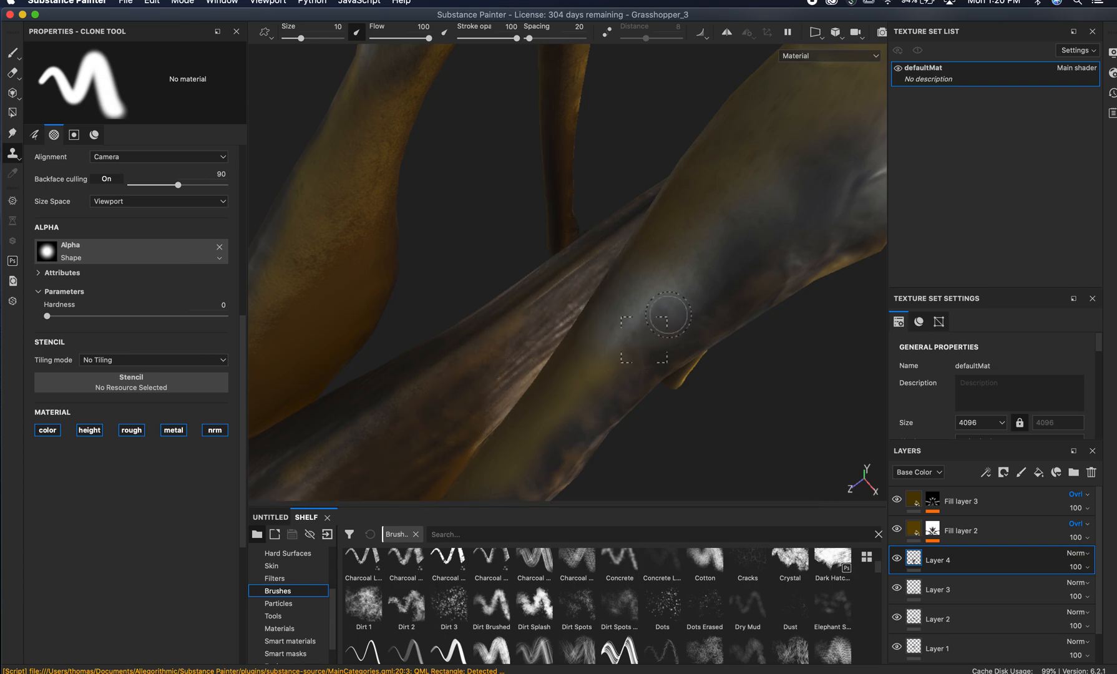
{"action": "mouse_move", "coordinate": [709, 312]}
{"action": "left_mouse_down", "text": "alt"}
{"action": "mouse_move", "coordinate": [397, 256]}
{"action": "mouse_move", "coordinate": [418, 267]}
{"action": "mouse_move", "coordinate": [381, 245]}
{"action": "mouse_move", "coordinate": [382, 256]}
{"action": "mouse_move", "coordinate": [527, 302]}
{"action": "mouse_move", "coordinate": [512, 300]}
{"action": "mouse_move", "coordinate": [547, 269]}
{"action": "mouse_move", "coordinate": [531, 270]}
{"action": "left_mouse_up", "text": "alt"}
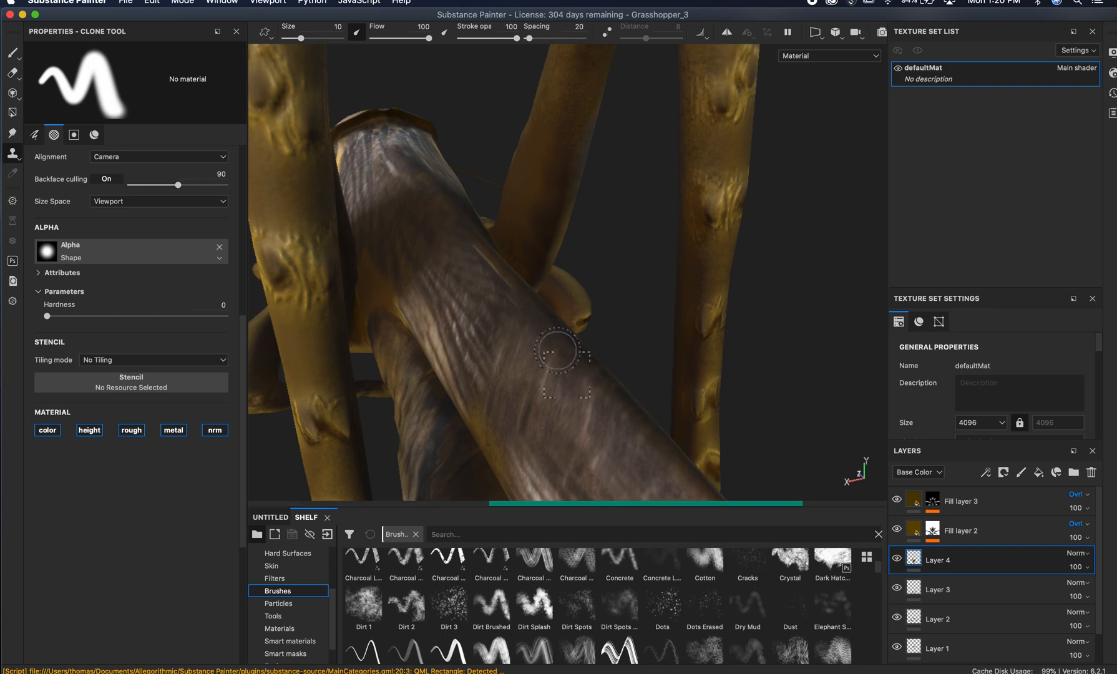
{"action": "left_click_drag", "start_coordinate": [557, 350], "coordinate": [571, 281], "text": "alt"}
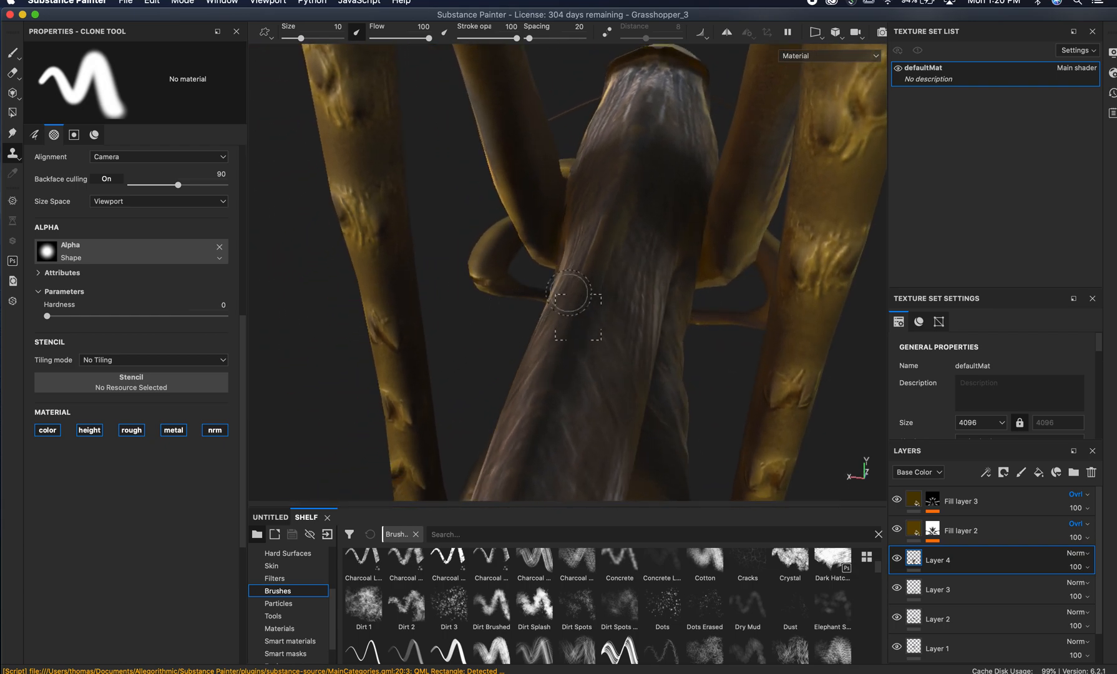
- Clone streaked wing texture over the smooth dark stretch in the middle of the rear wing
{"action": "key", "text": "v"}
{"action": "left_click", "coordinate": [617, 273]}
{"action": "left_click_drag", "start_coordinate": [619, 244], "coordinate": [644, 170]}
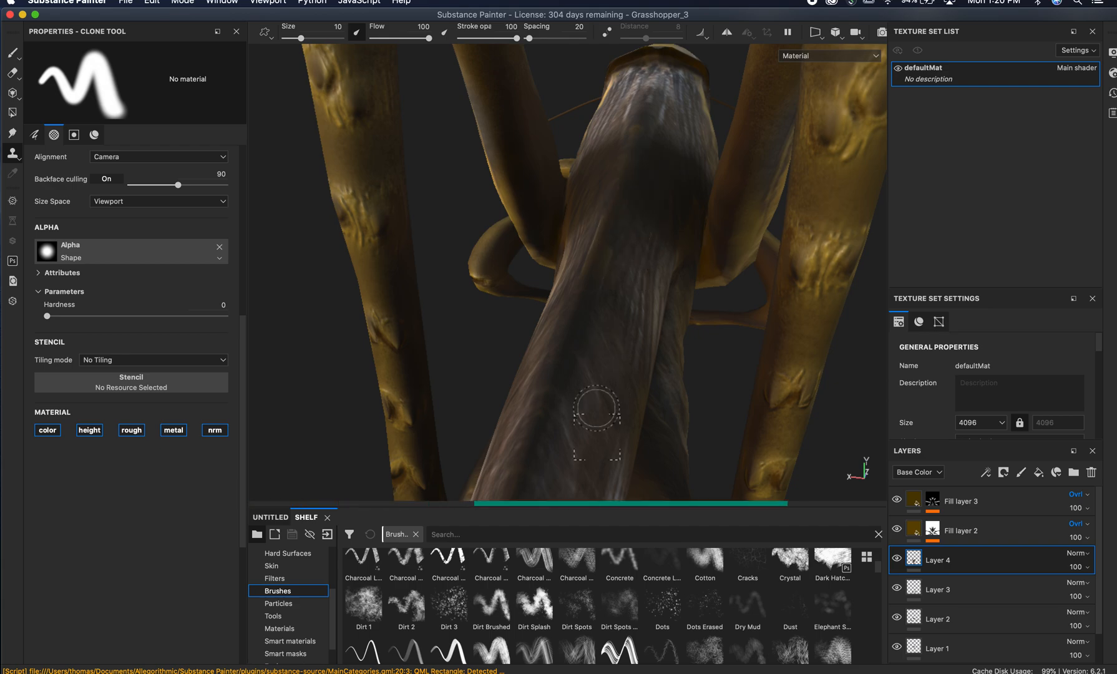
- Clone striped wing texture over the blurry and yellow patches along the side and lower edge of the wing behind the hind leg
{"action": "key", "text": "f"}
{"action": "left_click_drag", "start_coordinate": [430, 362], "coordinate": [756, 352], "text": "alt"}
{"action": "right_click_drag", "start_coordinate": [570, 397], "coordinate": [766, 399], "text": "alt"}
{"action": "left_click_drag", "start_coordinate": [767, 402], "coordinate": [674, 375], "text": "alt"}
{"action": "right_click_drag", "start_coordinate": [674, 375], "coordinate": [713, 390], "text": "alt"}
{"action": "left_click_drag", "start_coordinate": [713, 390], "coordinate": [661, 374], "text": "alt"}
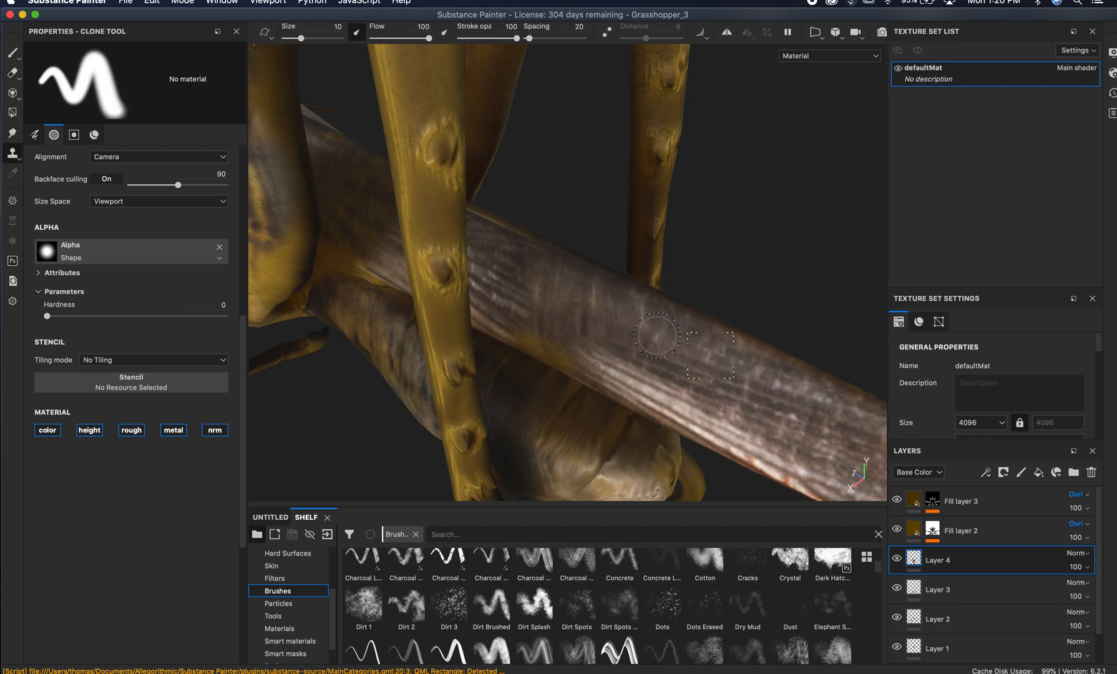
{"action": "left_click_drag", "start_coordinate": [670, 337], "coordinate": [657, 329]}
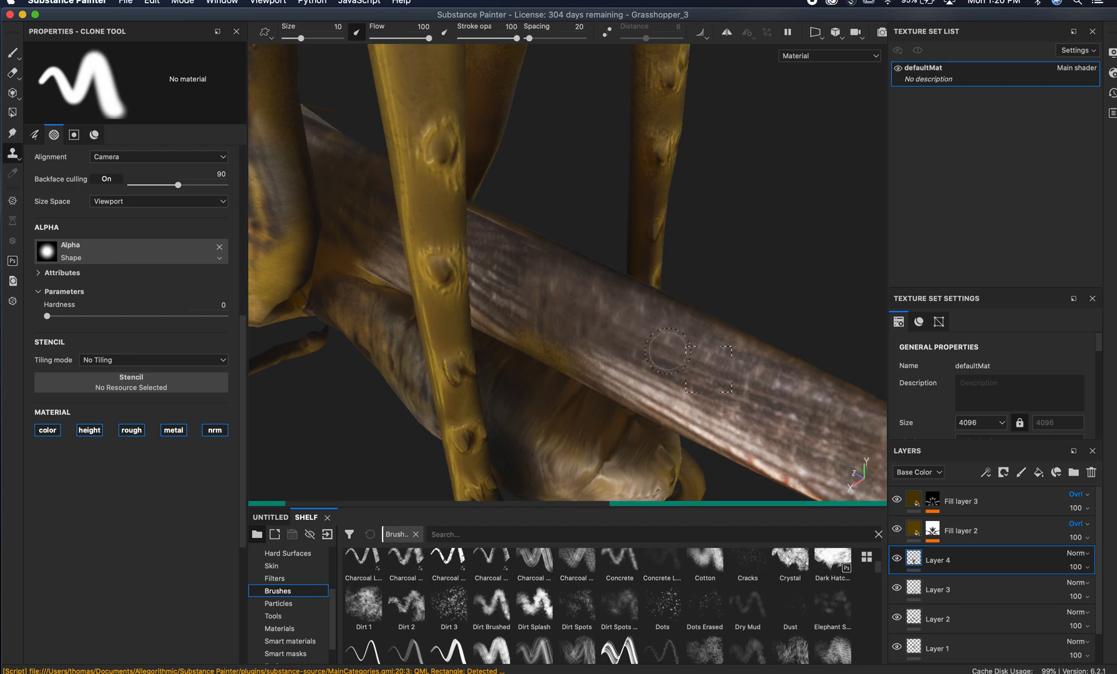
{"action": "key", "text": "v"}
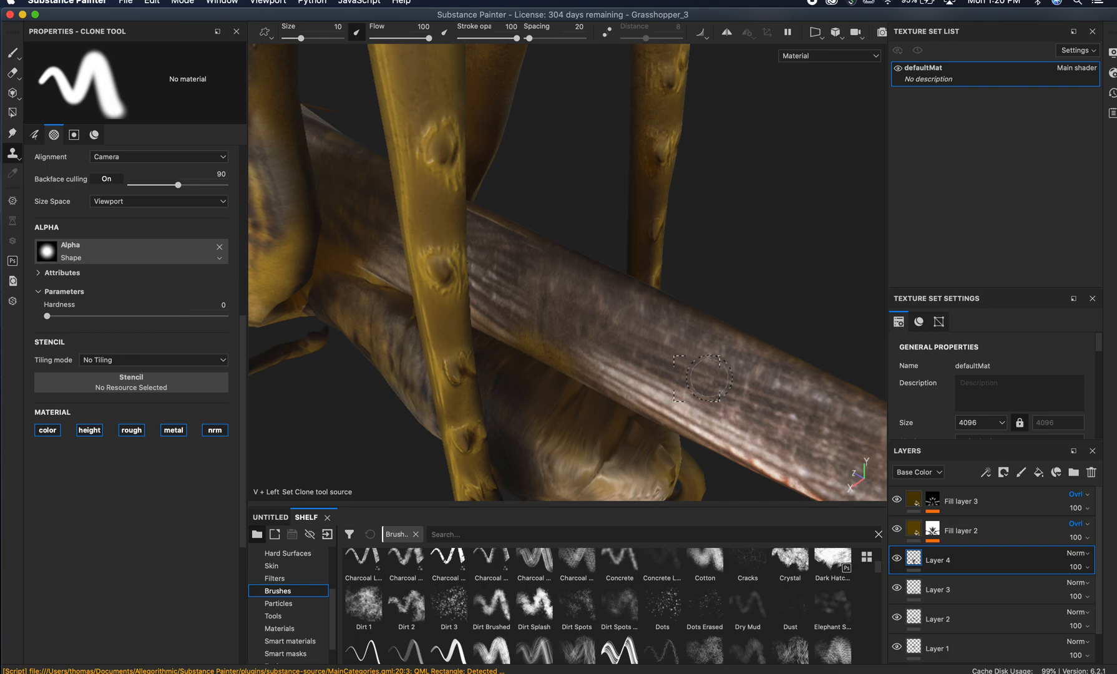
{"action": "left_click", "coordinate": [704, 377]}
{"action": "left_click_drag", "start_coordinate": [647, 356], "coordinate": [541, 308]}
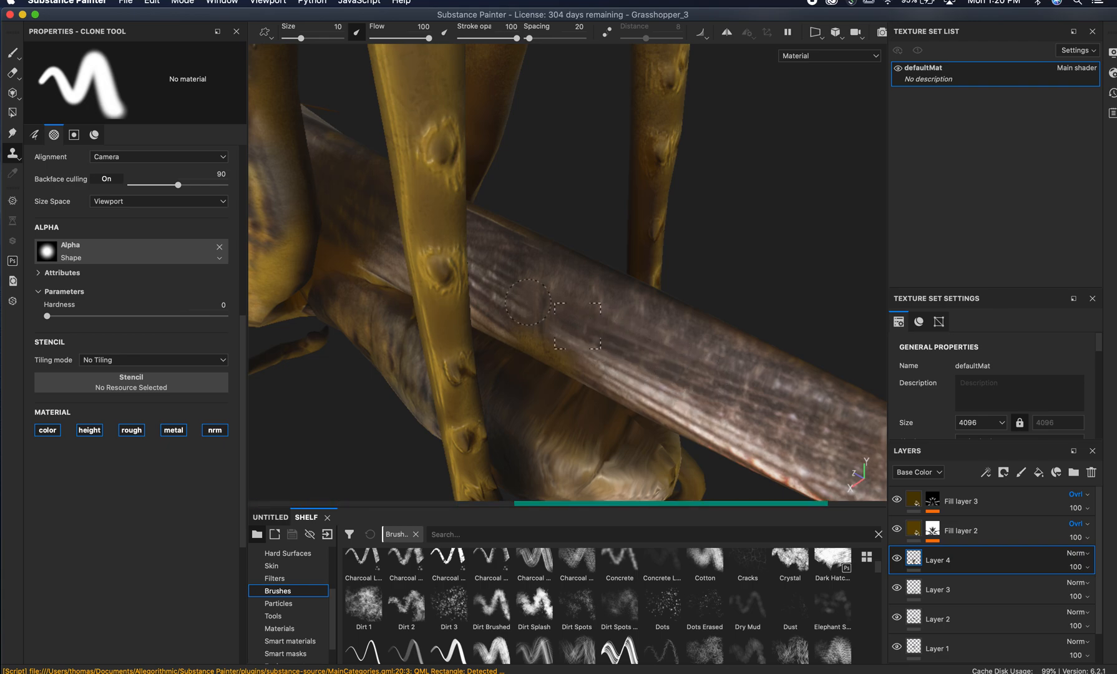
{"action": "left_click", "coordinate": [644, 396]}
{"action": "left_click_drag", "start_coordinate": [598, 372], "coordinate": [549, 338]}
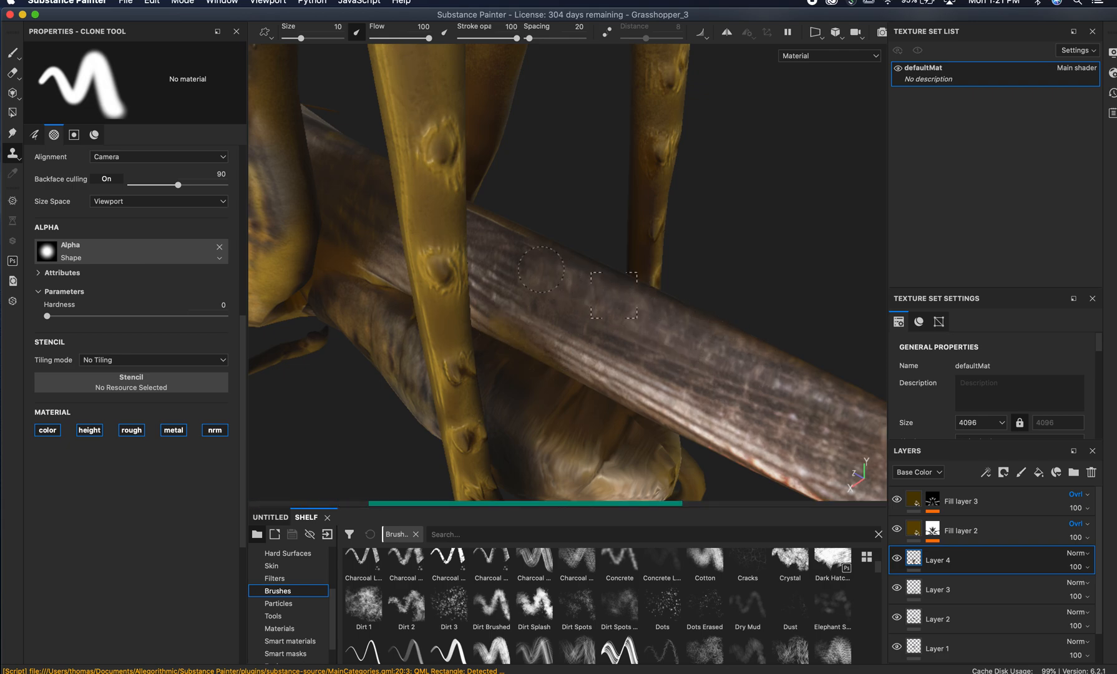
- Clone wing texture over the yellow area at the wing's base where it meets the hind leg
{"action": "right_click_drag", "start_coordinate": [708, 382], "coordinate": [537, 297], "text": "alt"}
{"action": "left_click_drag", "start_coordinate": [537, 296], "coordinate": [632, 235], "text": "alt"}
{"action": "right_click_drag", "start_coordinate": [631, 235], "coordinate": [634, 369], "text": "alt"}
{"action": "left_click_drag", "start_coordinate": [634, 369], "coordinate": [490, 326], "text": "alt"}
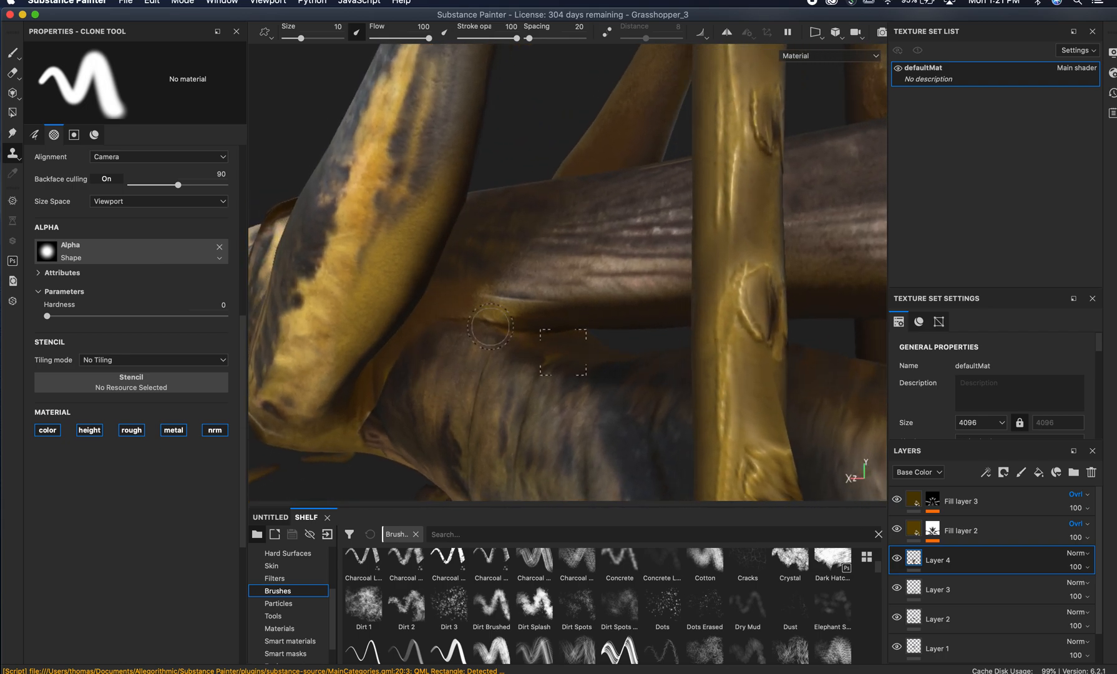
{"action": "left_click", "coordinate": [553, 262]}
{"action": "left_click_drag", "start_coordinate": [484, 272], "coordinate": [463, 274]}
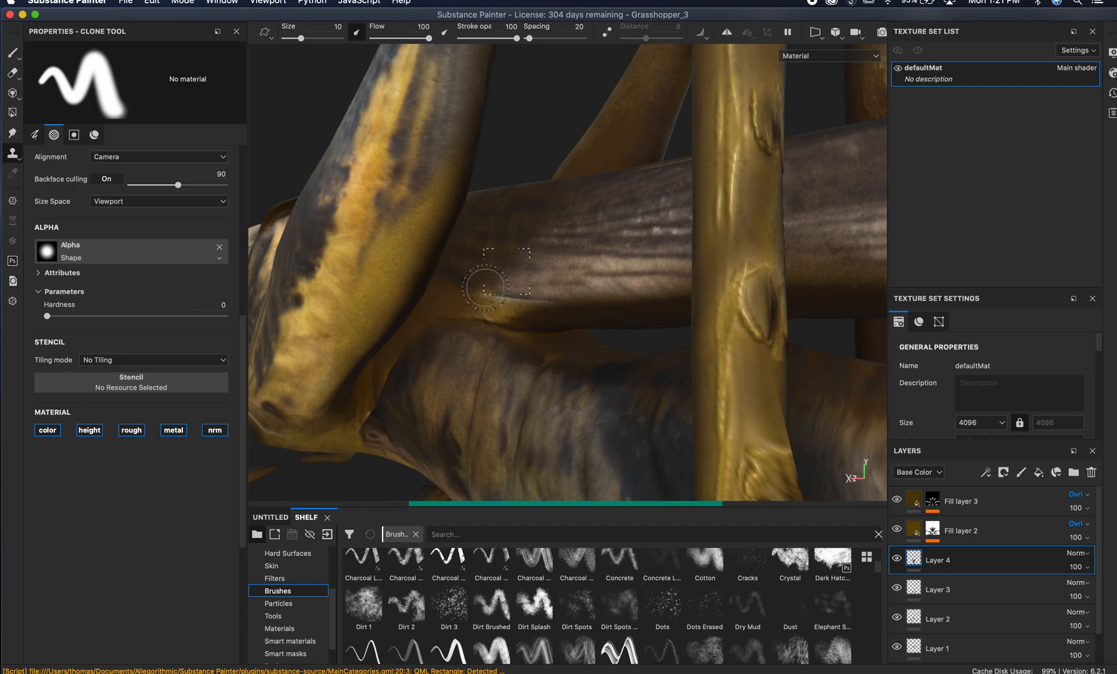
{"action": "left_click", "coordinate": [548, 318]}
{"action": "left_click_drag", "start_coordinate": [487, 311], "coordinate": [462, 306]}
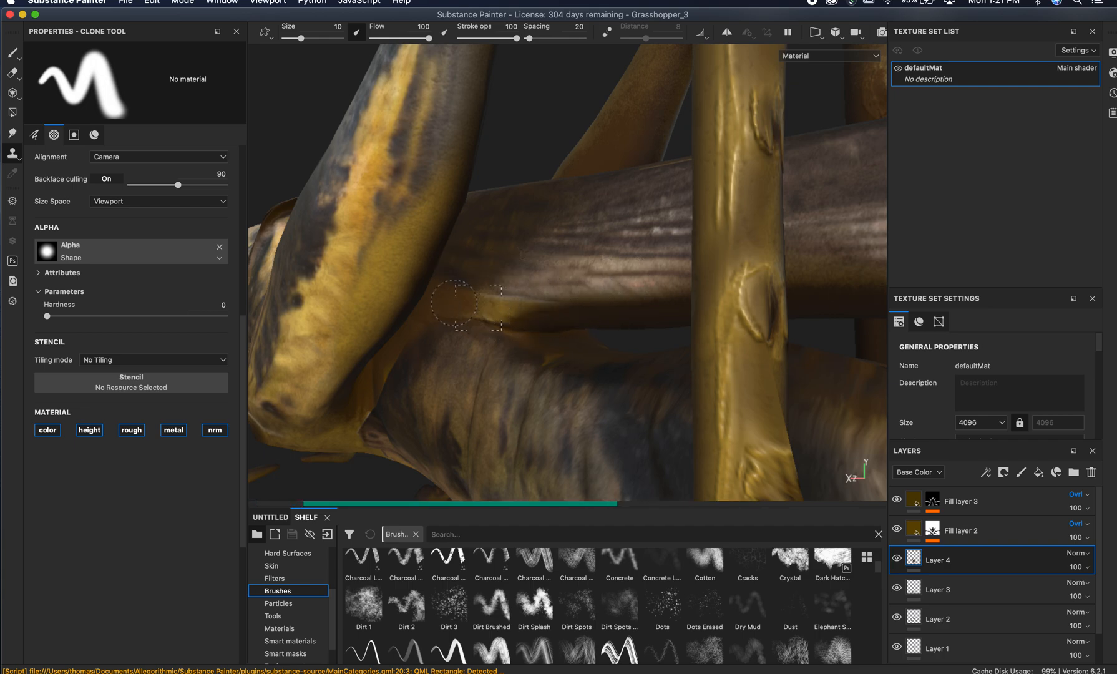
- Check Layer 3's visibility, select it, and clone abdomen texture over the seam where the abdomen meets the thorax
{"action": "left_click", "coordinate": [406, 403]}
{"action": "left_click_drag", "start_coordinate": [407, 360], "coordinate": [377, 377]}
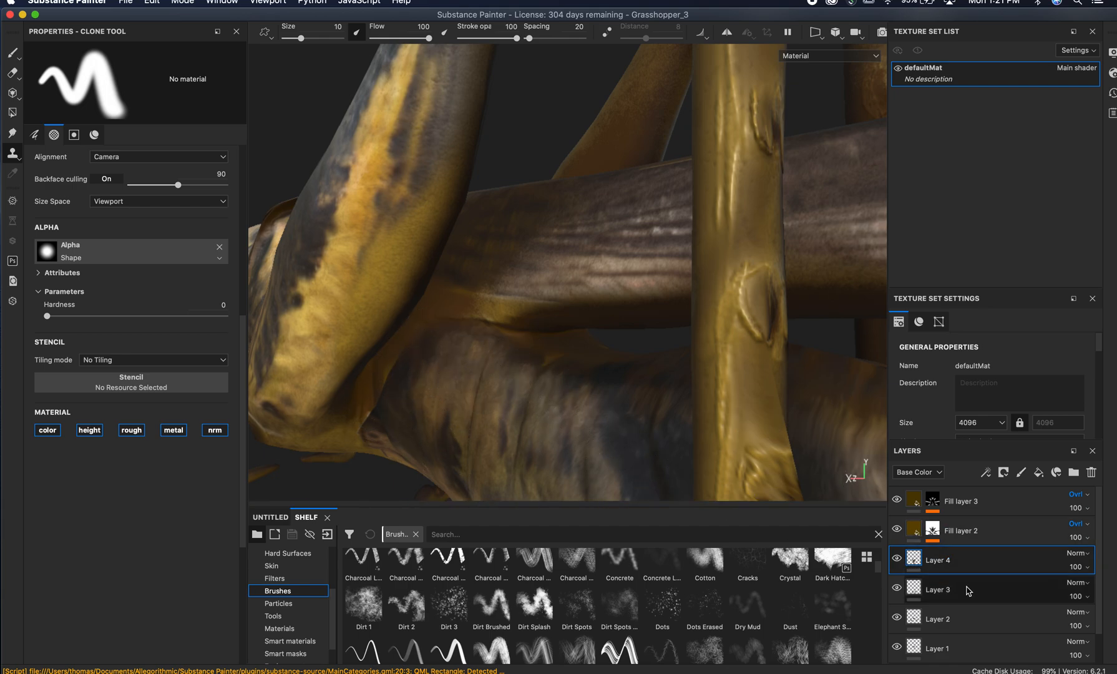
{"action": "left_click", "coordinate": [897, 588]}
{"action": "left_click", "coordinate": [897, 588]}
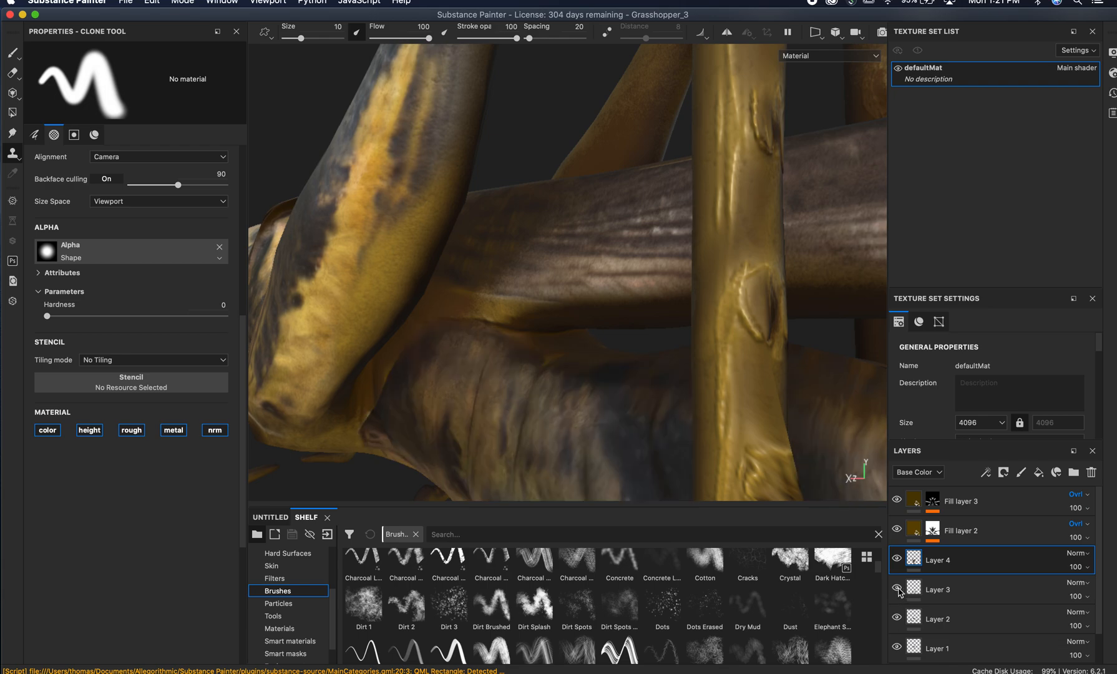
{"action": "left_click", "coordinate": [1005, 594]}
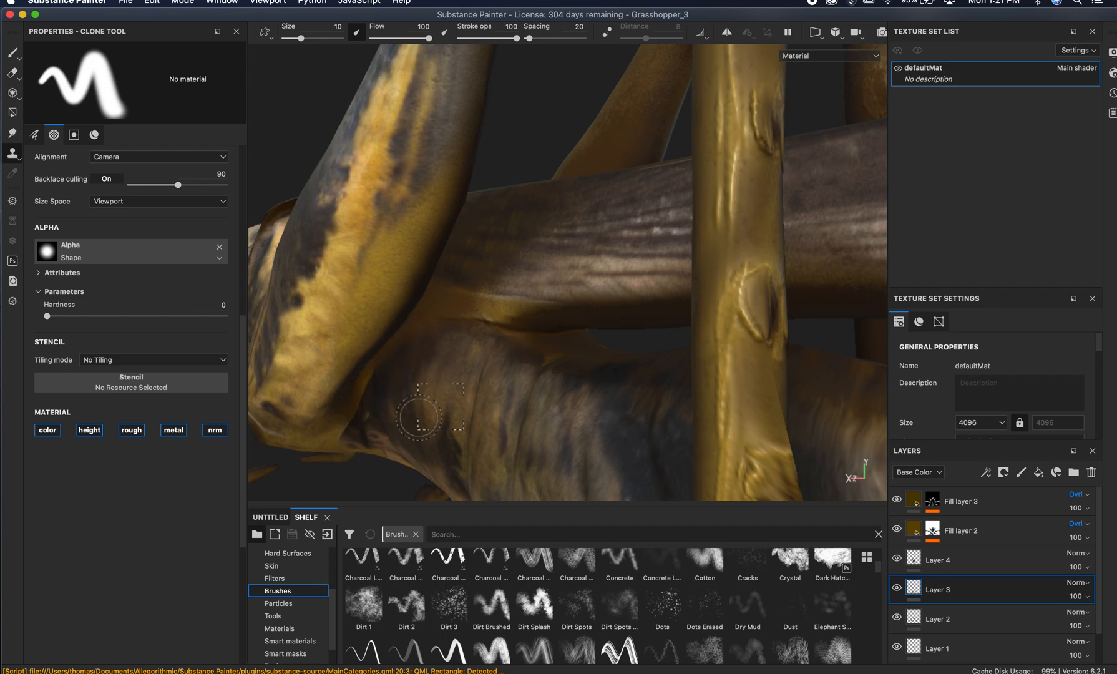
{"action": "left_click_drag", "start_coordinate": [406, 424], "coordinate": [608, 179], "text": "alt"}
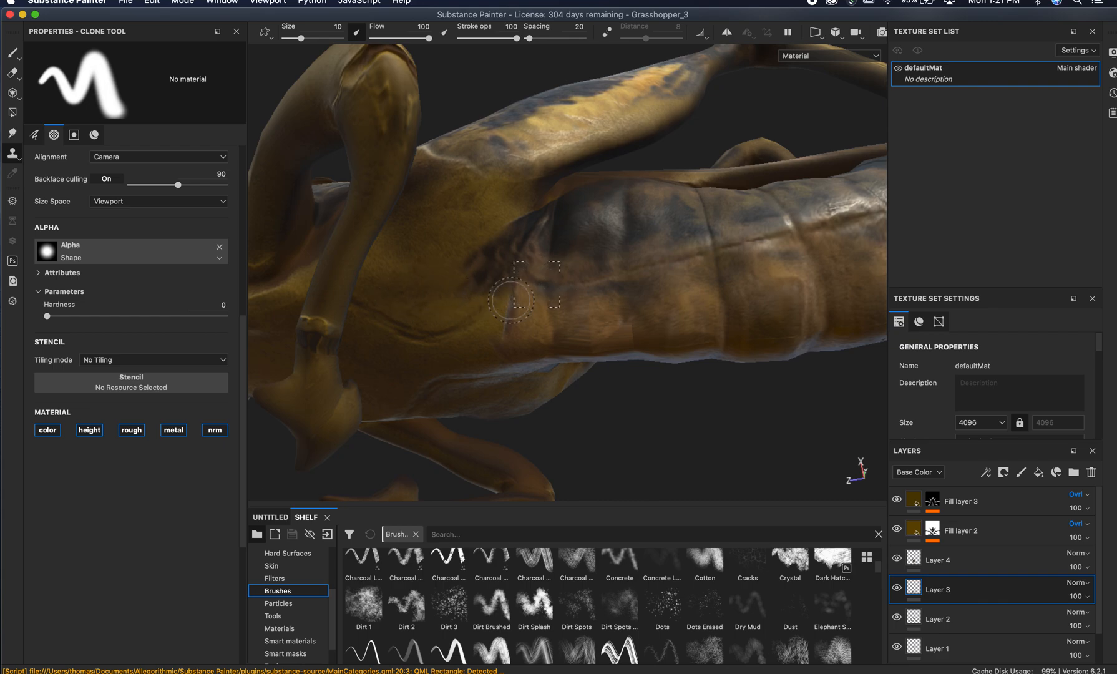
{"action": "key", "text": "v"}
{"action": "left_click", "coordinate": [529, 337]}
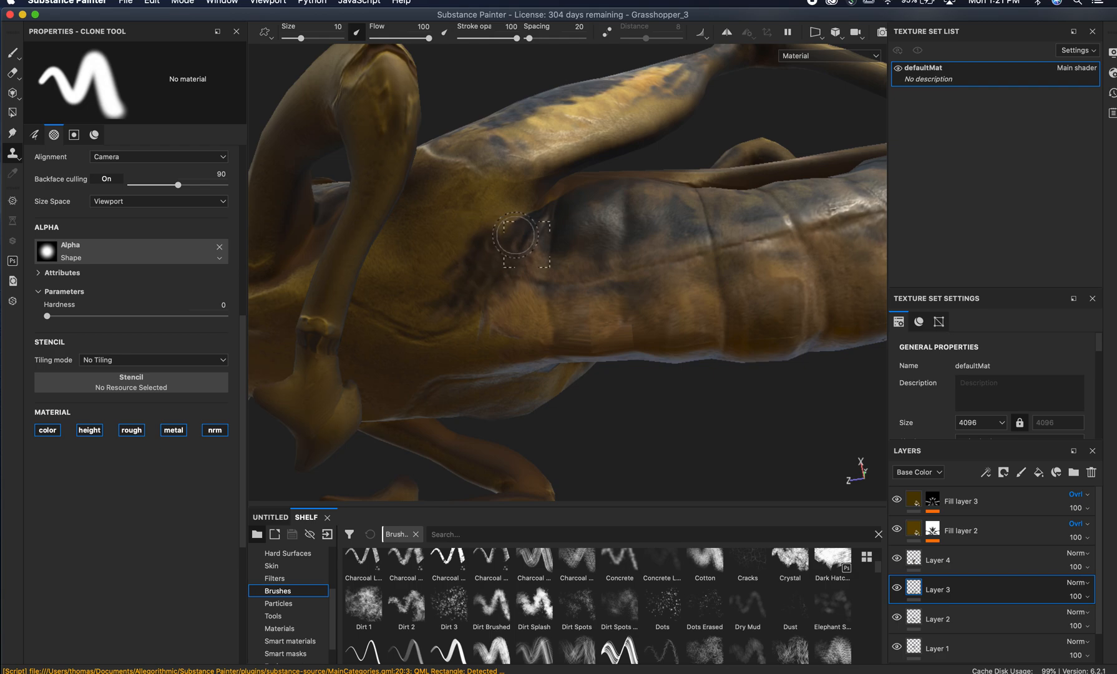
{"action": "left_click_drag", "start_coordinate": [520, 223], "coordinate": [494, 225]}
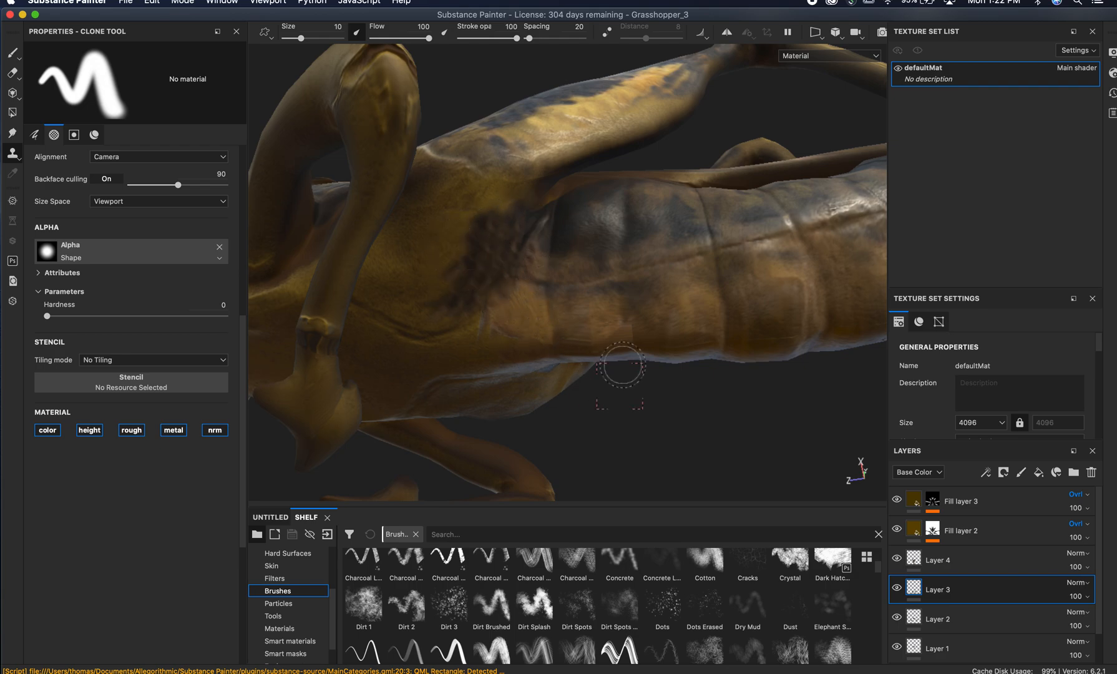
- Identify Layer 2 as the hind leg's layer, select it, and clone leg texture over the white outline near the thigh's base
{"action": "left_click_drag", "start_coordinate": [674, 203], "coordinate": [607, 152], "text": "alt"}
{"action": "left_click_drag", "start_coordinate": [613, 310], "coordinate": [639, 424], "text": "alt"}
{"action": "right_click_drag", "start_coordinate": [490, 362], "coordinate": [615, 328], "text": "alt"}
{"action": "middle_click_drag", "start_coordinate": [614, 328], "coordinate": [562, 293], "text": "alt"}
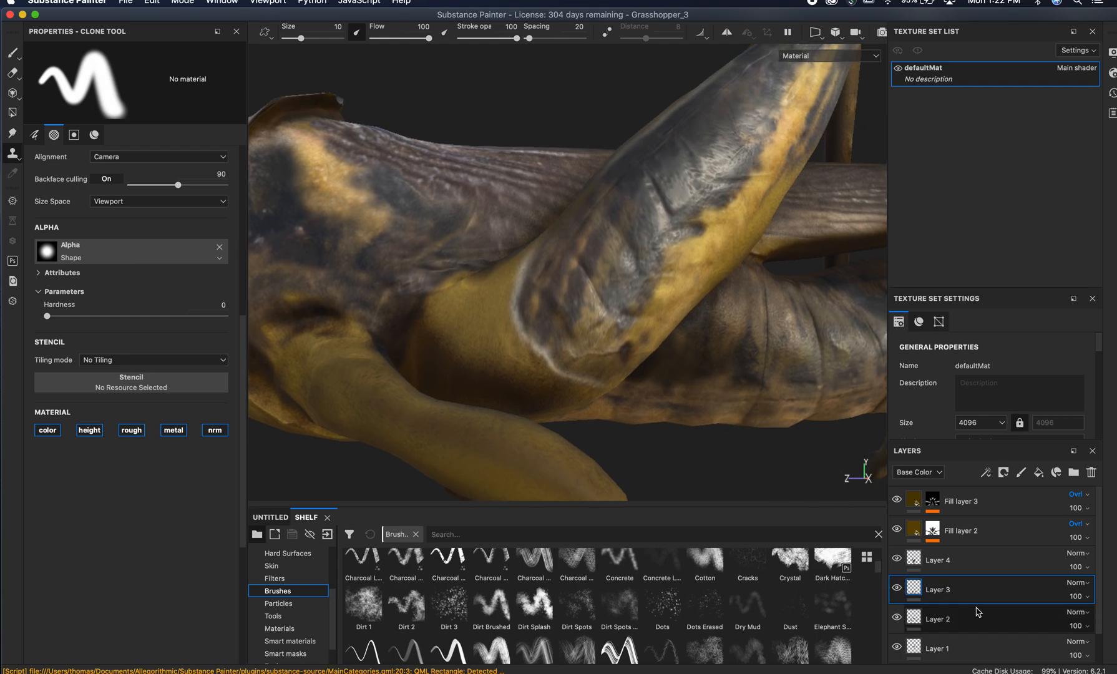
{"action": "scroll", "coordinate": [975, 604], "scroll_direction": "down", "scroll_amount": 2}
{"action": "left_click", "coordinate": [898, 582]}
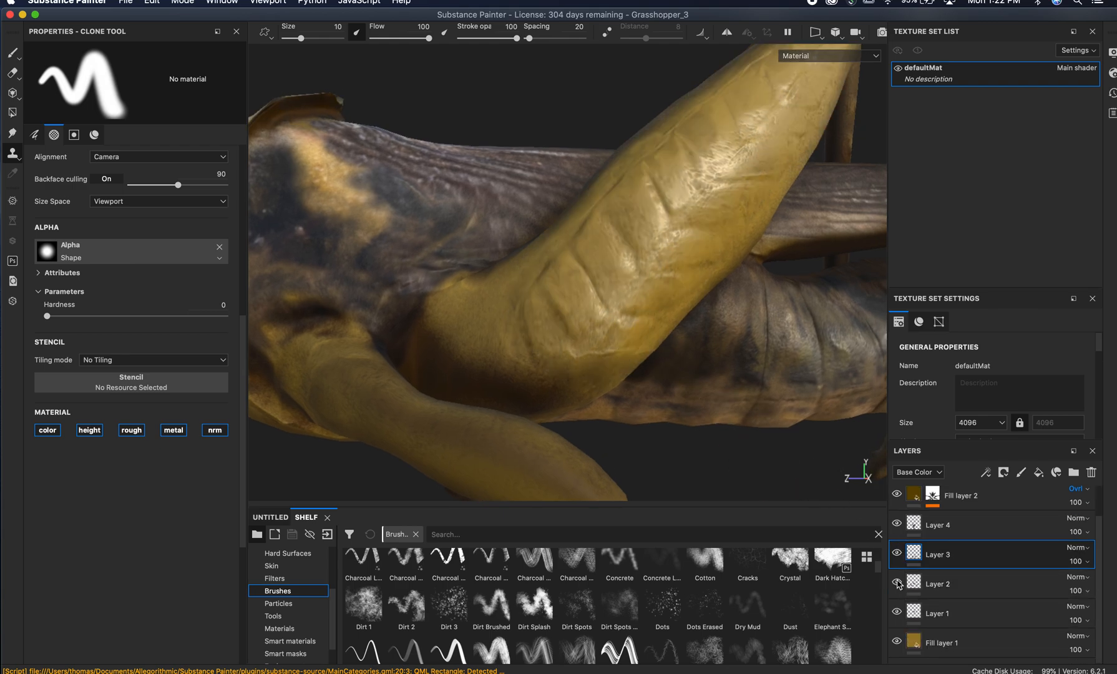
{"action": "left_click", "coordinate": [898, 583]}
{"action": "left_click", "coordinate": [995, 593]}
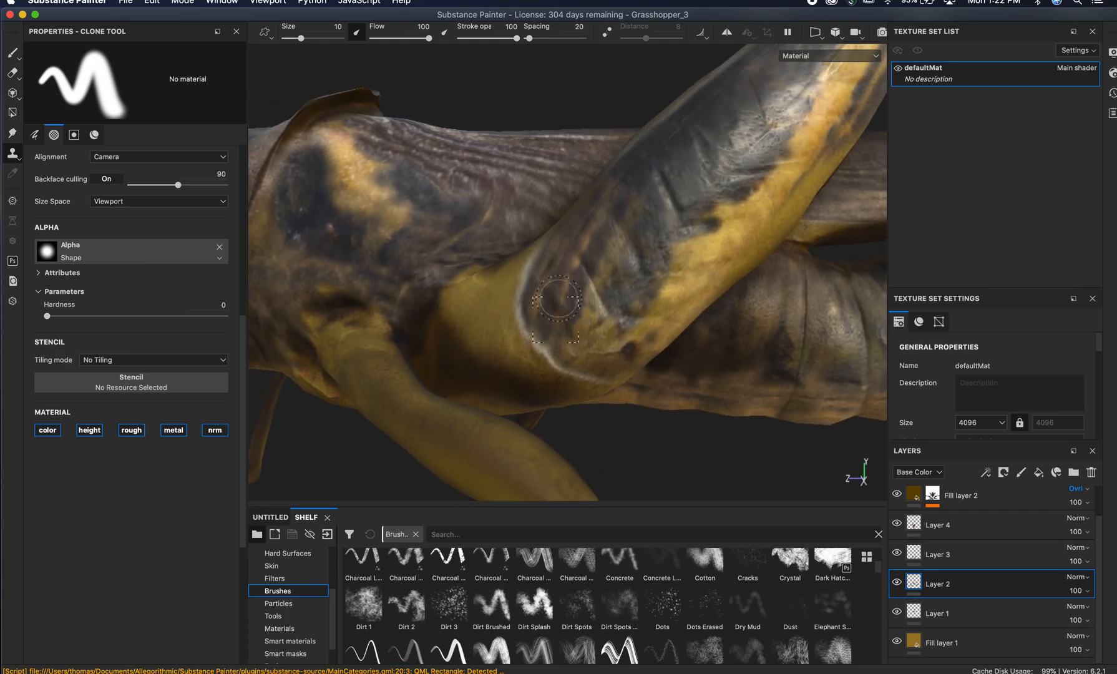
{"action": "mouse_move", "coordinate": [559, 298]}
{"action": "left_mouse_down"}
{"action": "mouse_move", "coordinate": [565, 289]}
{"action": "mouse_move", "coordinate": [515, 301]}
{"action": "mouse_move", "coordinate": [521, 329]}
{"action": "left_mouse_up"}
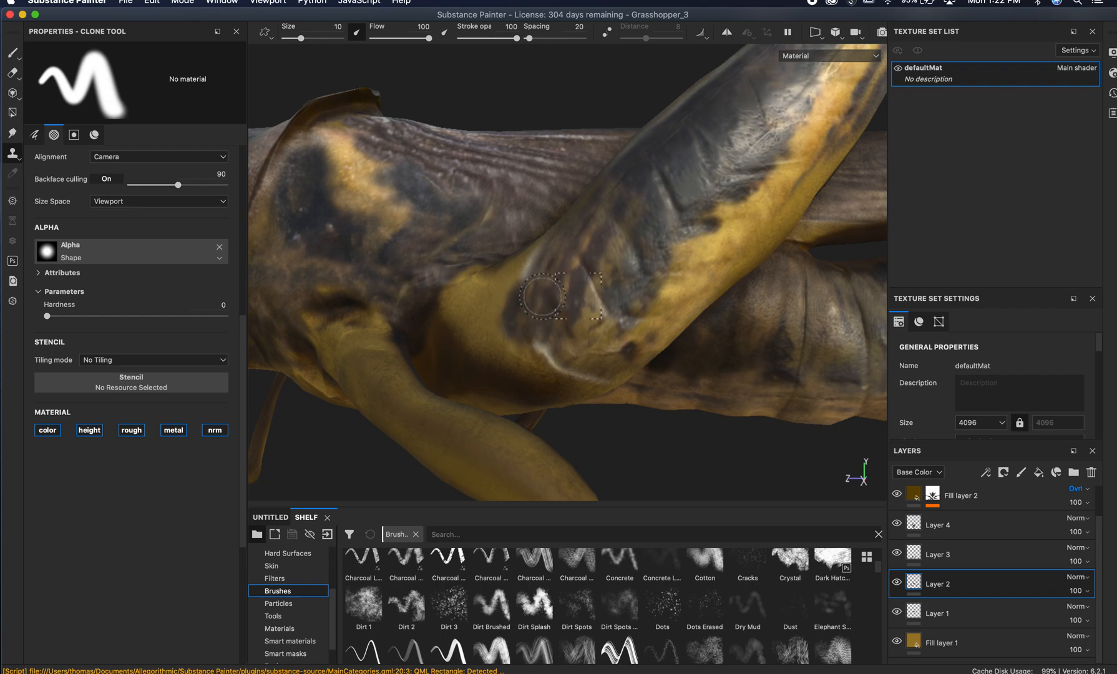
{"action": "mouse_move", "coordinate": [542, 265]}
{"action": "left_mouse_down"}
{"action": "mouse_move", "coordinate": [498, 299]}
{"action": "mouse_move", "coordinate": [488, 334]}
{"action": "left_mouse_up"}
{"action": "left_click", "coordinate": [561, 288]}
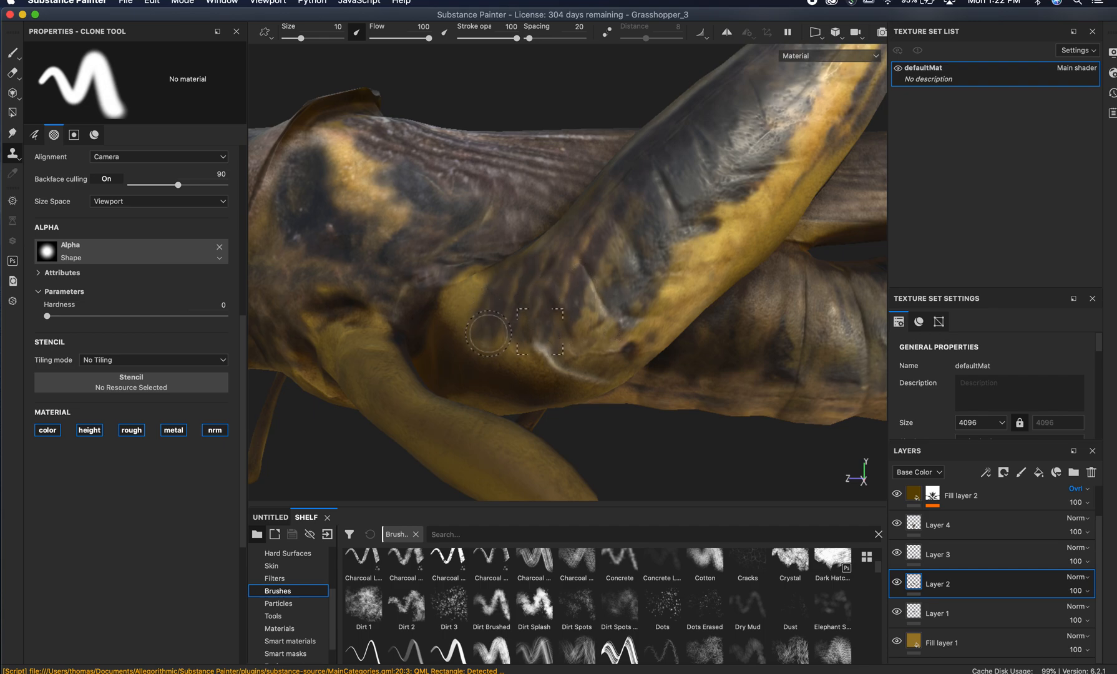
{"action": "left_click", "coordinate": [594, 351]}
{"action": "left_click_drag", "start_coordinate": [545, 357], "coordinate": [561, 369]}
- Clone the mottled dark leg pattern over the remaining plain yellow at the hind leg's base, up to the thorax
{"action": "mouse_move", "coordinate": [637, 384]}
{"action": "left_mouse_down", "text": "alt"}
{"action": "mouse_move", "coordinate": [579, 342]}
{"action": "mouse_move", "coordinate": [511, 320]}
{"action": "mouse_move", "coordinate": [612, 368]}
{"action": "left_mouse_up", "text": "alt"}
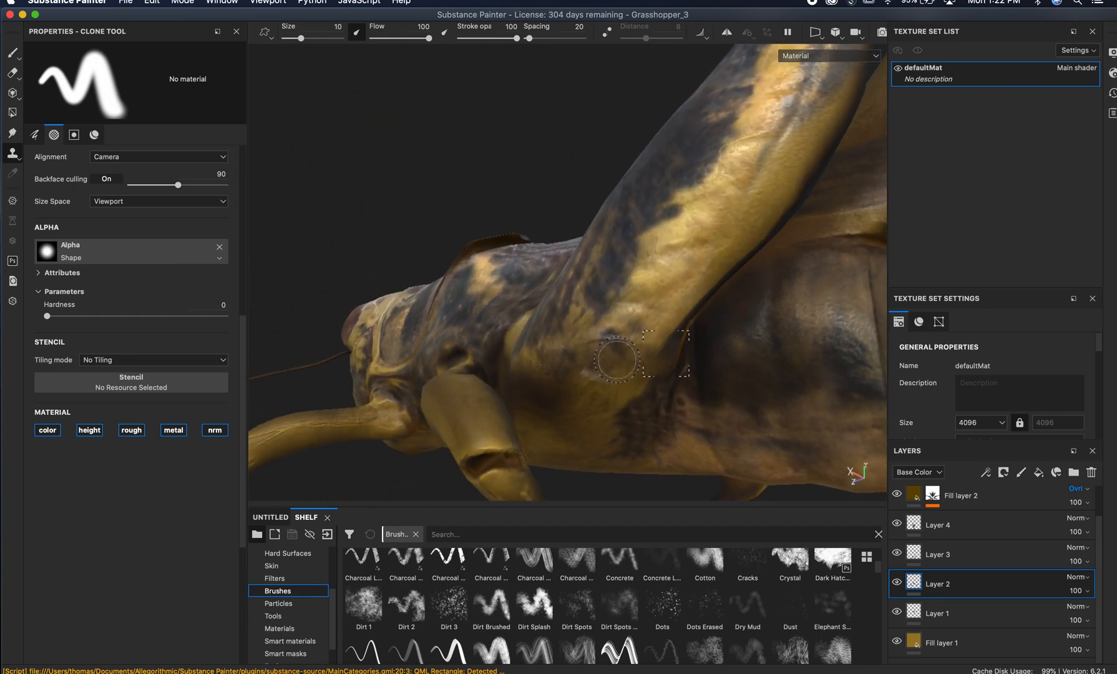
{"action": "left_click", "coordinate": [623, 351]}
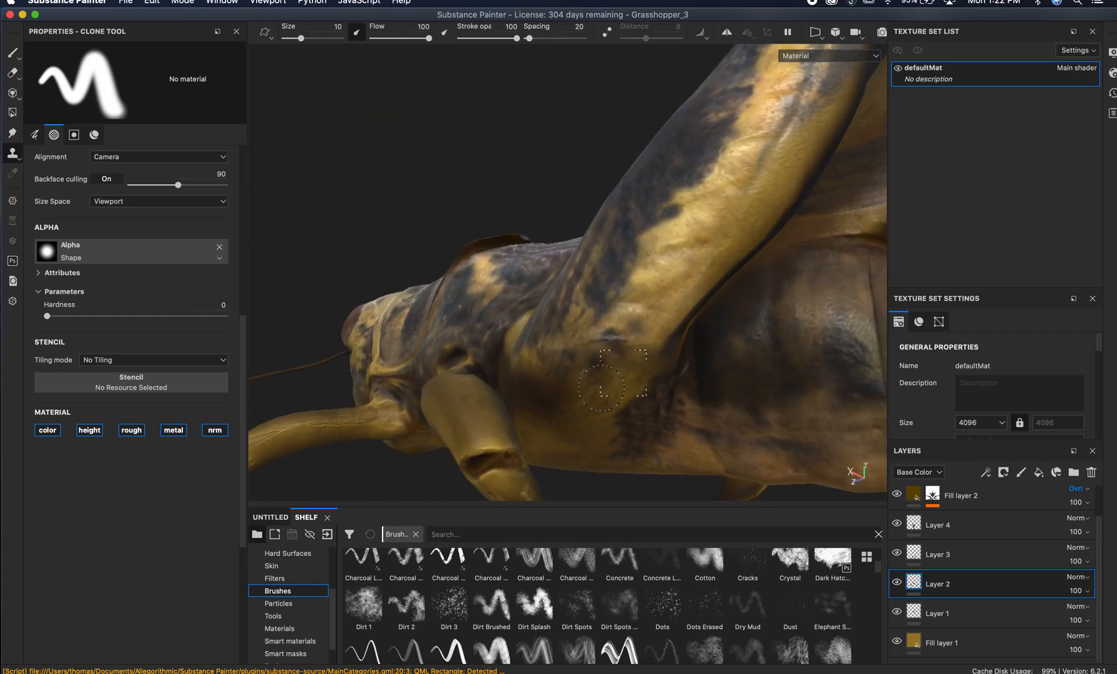
{"action": "mouse_move", "coordinate": [647, 356]}
{"action": "left_mouse_down", "text": "alt"}
{"action": "mouse_move", "coordinate": [791, 406]}
{"action": "mouse_move", "coordinate": [535, 337]}
{"action": "left_mouse_up", "text": "alt"}
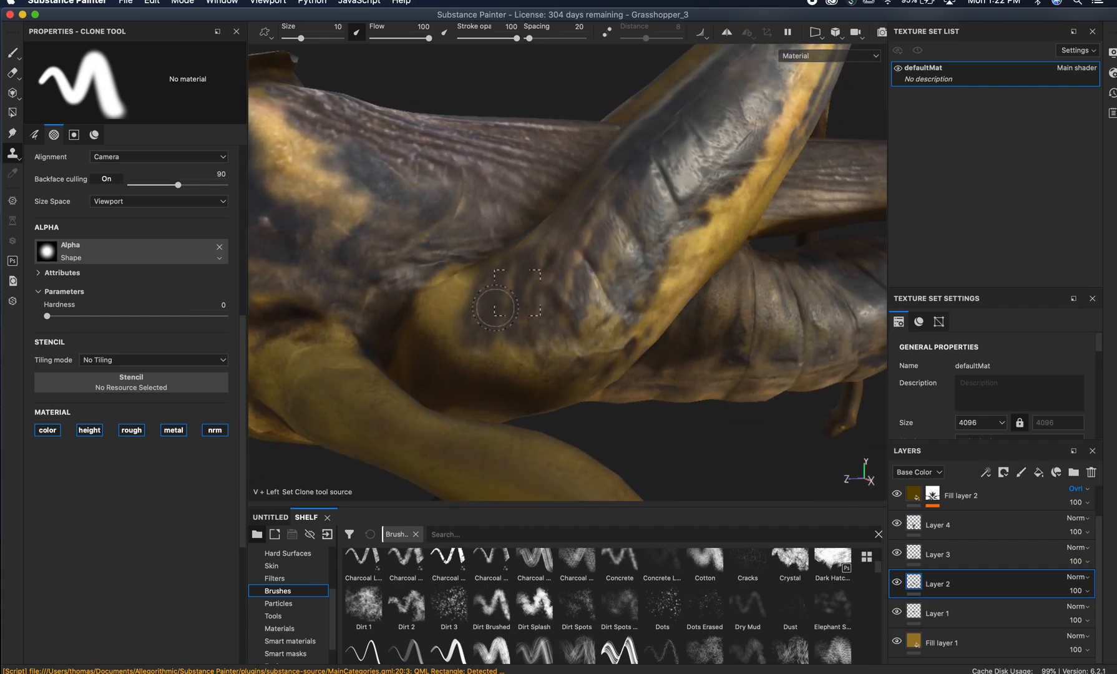
{"action": "mouse_move", "coordinate": [482, 298]}
{"action": "left_mouse_down"}
{"action": "mouse_move", "coordinate": [458, 293]}
{"action": "mouse_move", "coordinate": [432, 356]}
{"action": "left_mouse_up"}
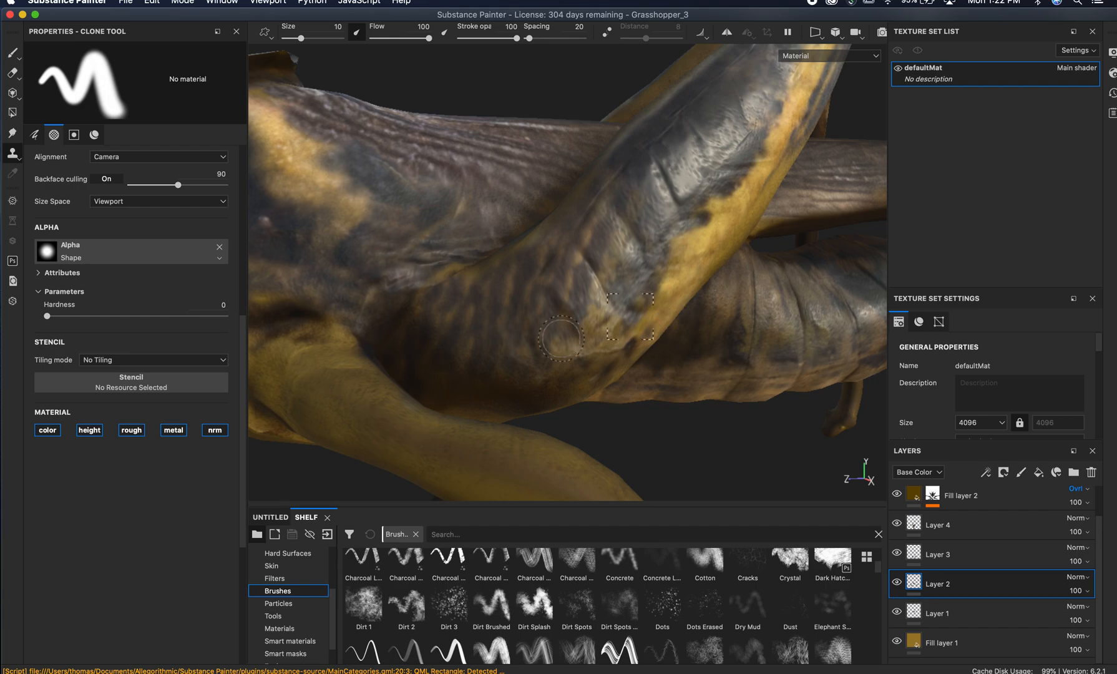
- Examine the blended textures on the hind leg, thorax and head from the side and above
{"action": "scroll", "coordinate": [474, 303], "scroll_direction": "down", "scroll_amount": 10}
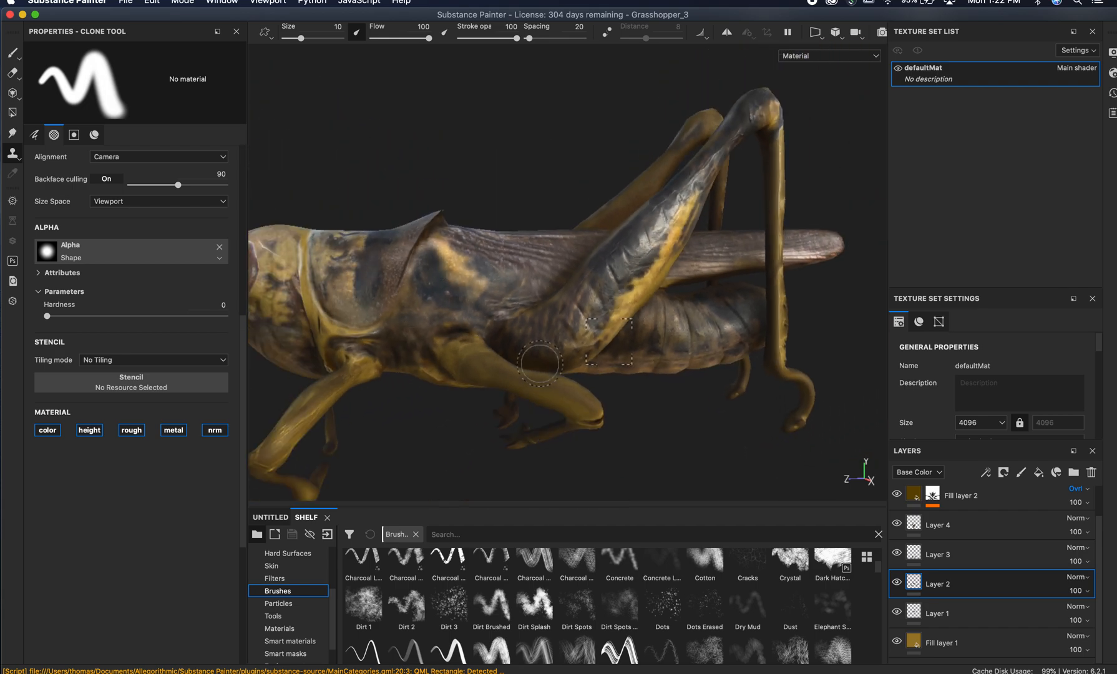
{"action": "left_click_drag", "start_coordinate": [474, 299], "coordinate": [497, 341], "text": "alt"}
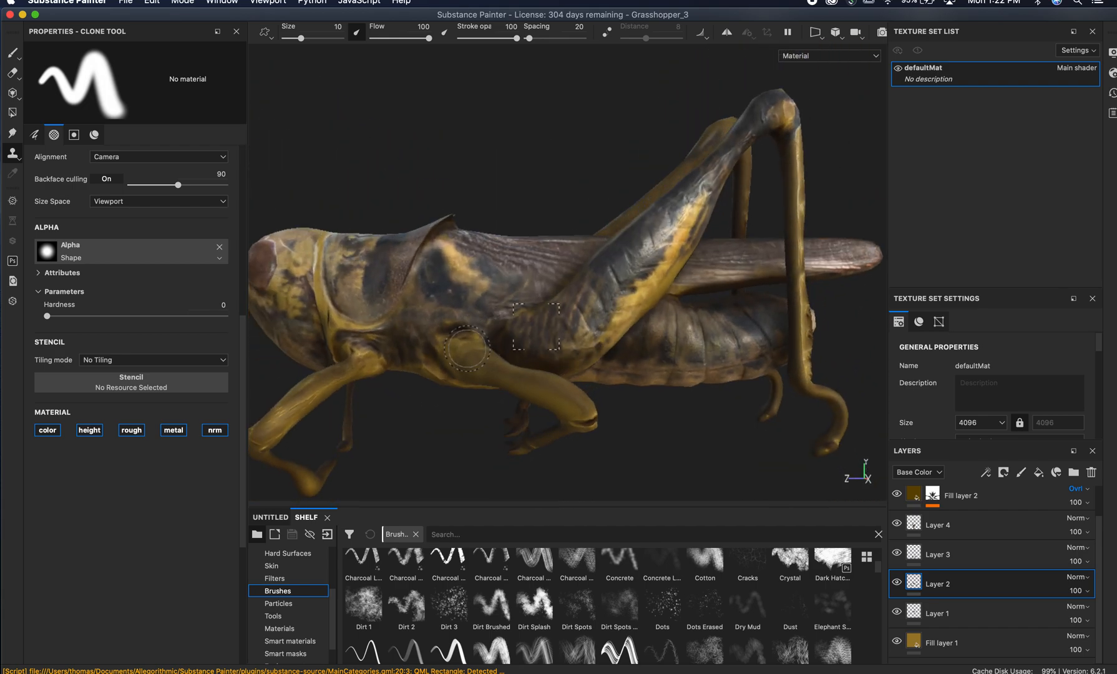
{"action": "scroll", "coordinate": [497, 368], "scroll_direction": "up", "scroll_amount": 5}
{"action": "middle_click_drag", "start_coordinate": [498, 373], "coordinate": [719, 322], "text": "alt"}
{"action": "mouse_move", "coordinate": [524, 334]}
{"action": "left_mouse_down", "text": "alt"}
{"action": "mouse_move", "coordinate": [502, 330]}
{"action": "mouse_move", "coordinate": [565, 347]}
{"action": "left_mouse_up", "text": "alt"}
{"action": "mouse_move", "coordinate": [574, 351]}
{"action": "right_mouse_down", "text": "alt"}
{"action": "mouse_move", "coordinate": [489, 345]}
{"action": "mouse_move", "coordinate": [577, 337]}
{"action": "right_mouse_up", "text": "alt"}
{"action": "middle_click_drag", "start_coordinate": [540, 271], "coordinate": [562, 409], "text": "alt"}
{"action": "left_click_drag", "start_coordinate": [461, 400], "coordinate": [466, 465], "text": "alt"}
{"action": "right_click_drag", "start_coordinate": [467, 464], "coordinate": [647, 423], "text": "alt"}
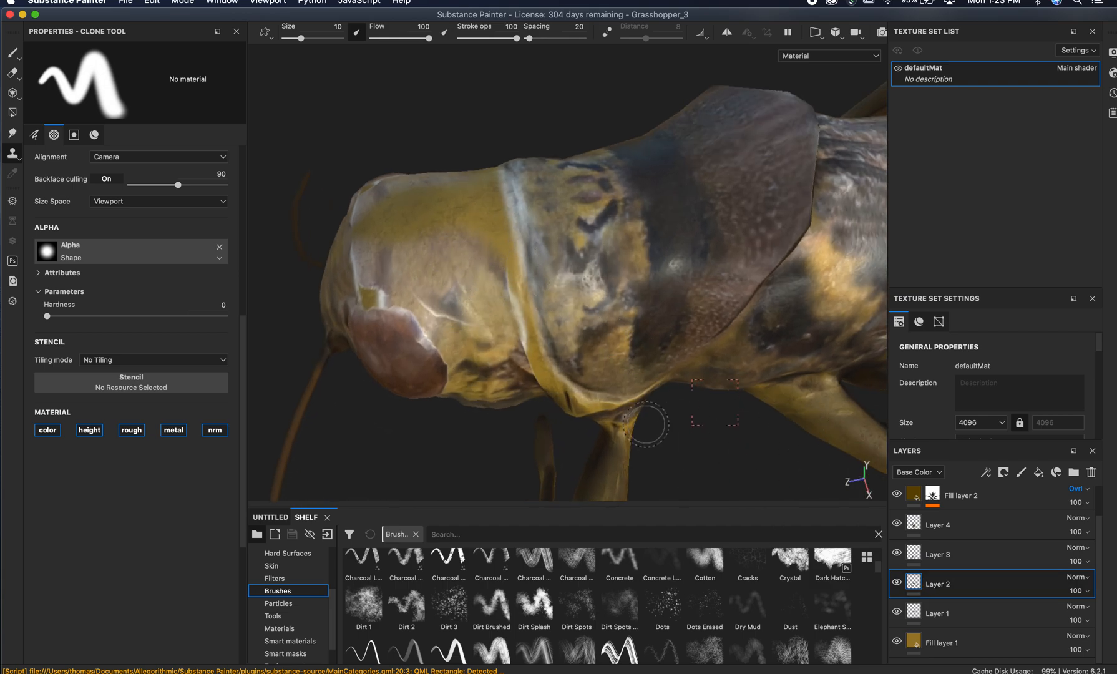
- Turn symmetry back on and examine the head, thorax and legs from the side
{"action": "left_click_drag", "start_coordinate": [650, 436], "coordinate": [625, 330], "text": "alt"}
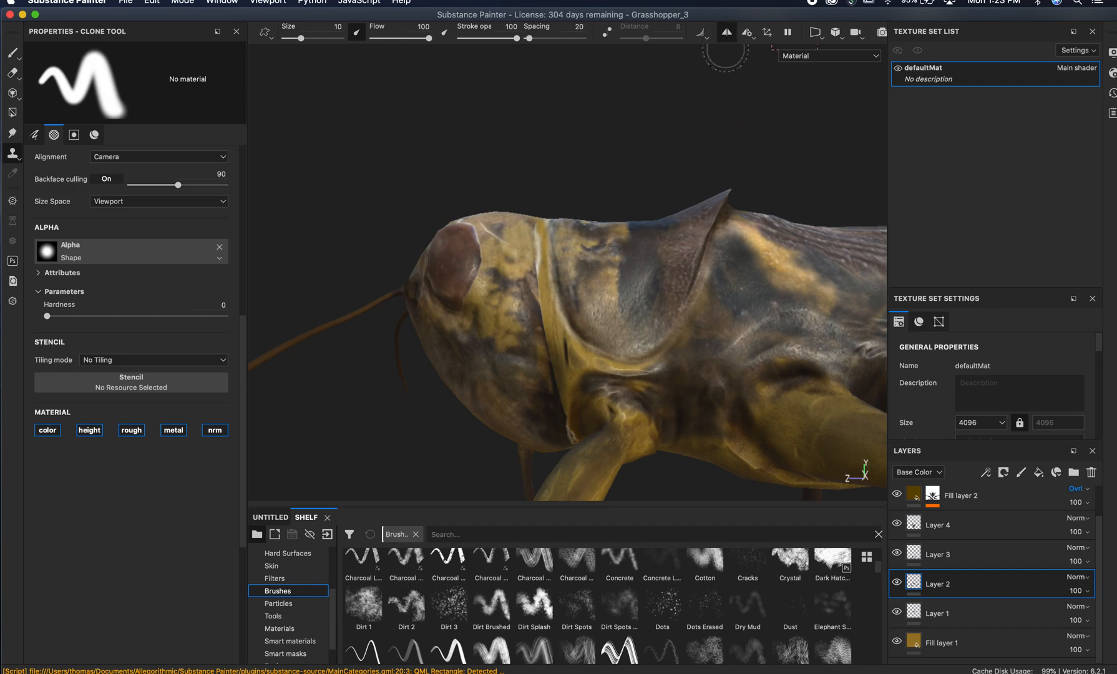
{"action": "right_click_drag", "start_coordinate": [737, 382], "coordinate": [430, 315], "text": "alt"}
{"action": "middle_click_drag", "start_coordinate": [517, 260], "coordinate": [357, 145], "text": "alt"}
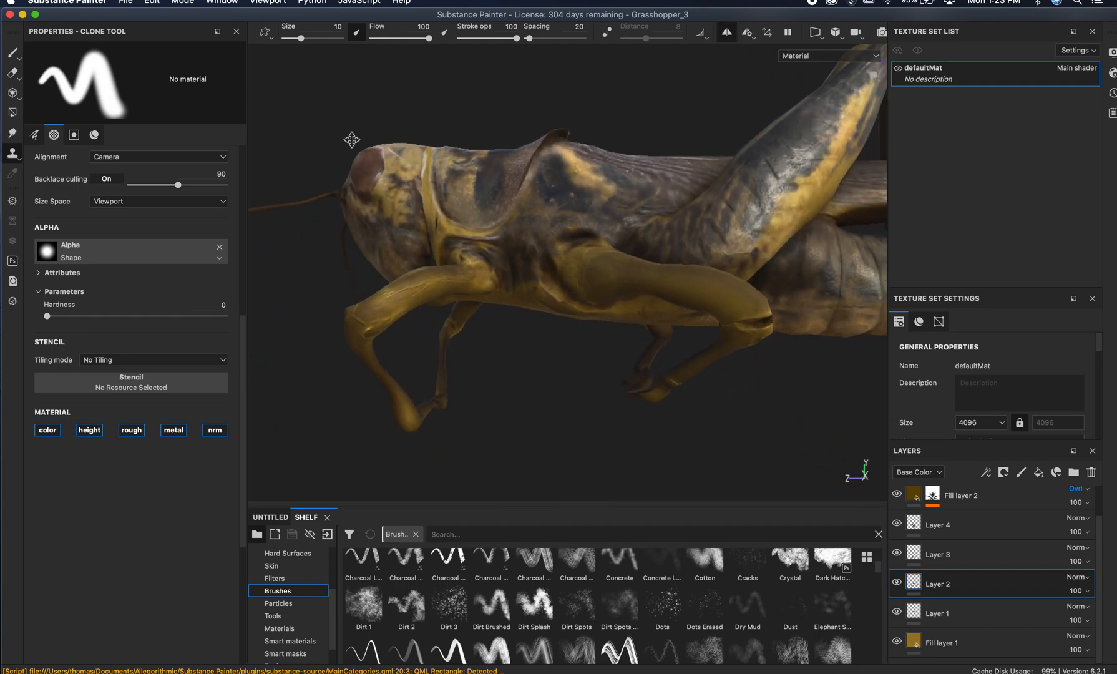
{"action": "right_click_drag", "start_coordinate": [357, 145], "coordinate": [450, 153], "text": "alt"}
{"action": "left_click_drag", "start_coordinate": [375, 140], "coordinate": [617, 252], "text": "alt"}
{"action": "right_click_drag", "start_coordinate": [539, 304], "coordinate": [368, 281], "text": "alt"}
{"action": "middle_click_drag", "start_coordinate": [495, 254], "coordinate": [568, 372], "text": "alt"}
{"action": "left_click_drag", "start_coordinate": [568, 372], "coordinate": [348, 360], "text": "alt"}
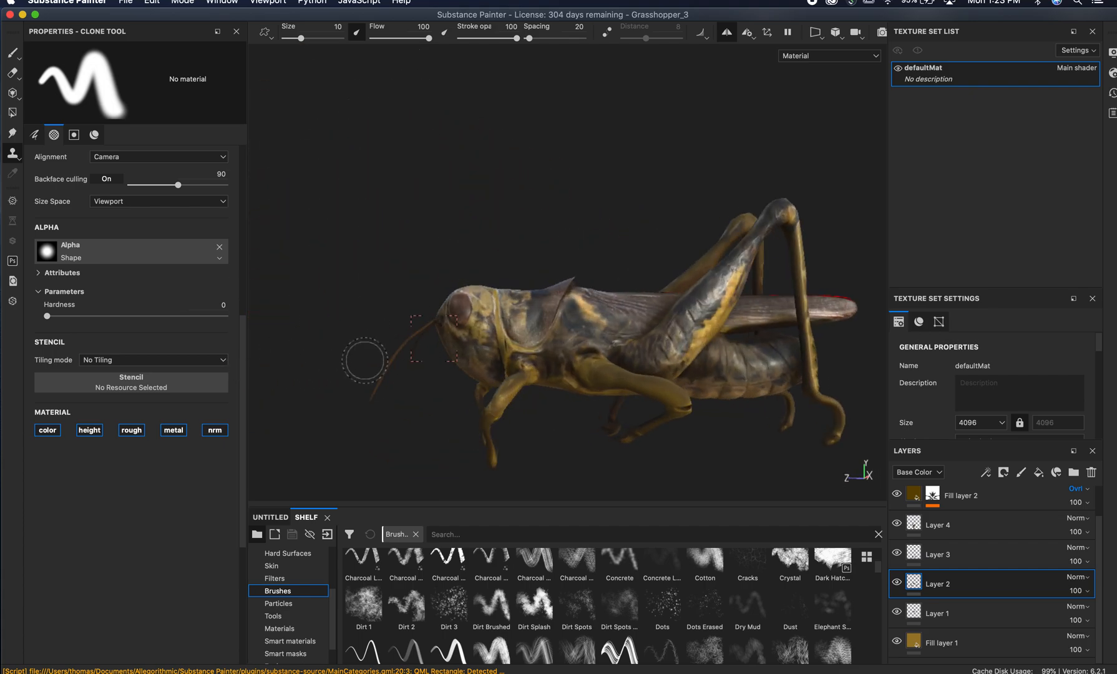
- Select Layer 3 and clone abdomen texture over the yellow patches on the abdomen's rear end
{"action": "right_click_drag", "start_coordinate": [348, 359], "coordinate": [580, 319], "text": "alt"}
{"action": "middle_click_drag", "start_coordinate": [580, 319], "coordinate": [440, 224], "text": "alt"}
{"action": "mouse_move", "coordinate": [440, 225]}
{"action": "left_mouse_down", "text": "alt"}
{"action": "mouse_move", "coordinate": [488, 238]}
{"action": "mouse_move", "coordinate": [390, 228]}
{"action": "mouse_move", "coordinate": [477, 219]}
{"action": "mouse_move", "coordinate": [499, 259]}
{"action": "mouse_move", "coordinate": [754, 187]}
{"action": "mouse_move", "coordinate": [716, 396]}
{"action": "mouse_move", "coordinate": [473, 308]}
{"action": "mouse_move", "coordinate": [681, 376]}
{"action": "mouse_move", "coordinate": [763, 379]}
{"action": "mouse_move", "coordinate": [513, 323]}
{"action": "mouse_move", "coordinate": [572, 324]}
{"action": "mouse_move", "coordinate": [554, 306]}
{"action": "left_mouse_up", "text": "alt"}
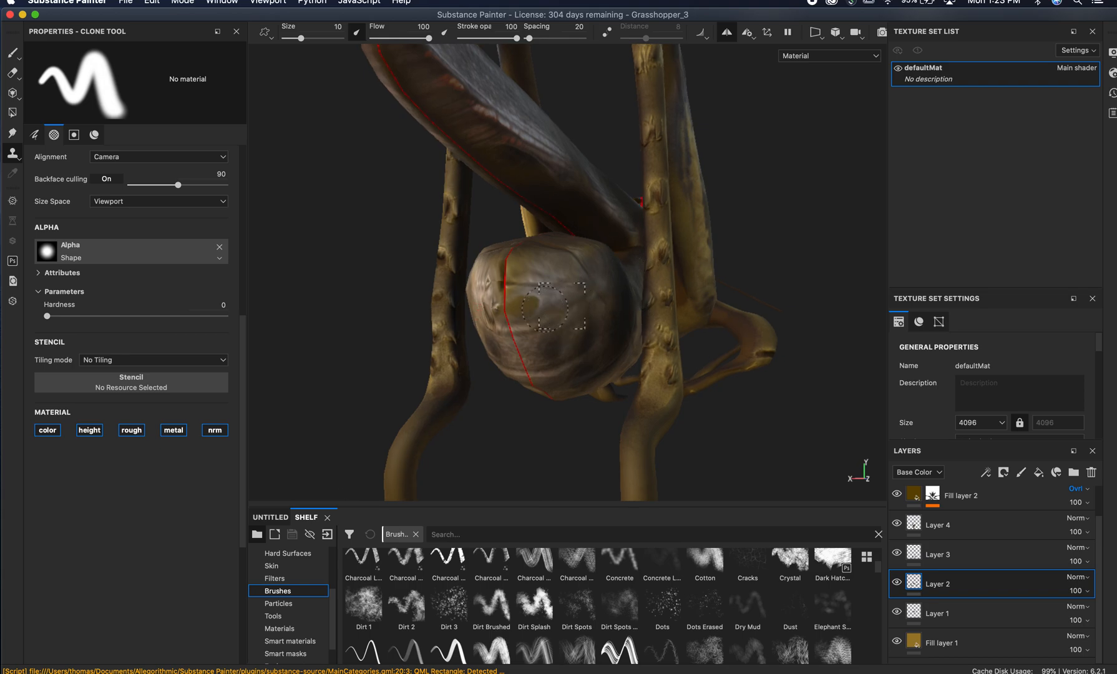
{"action": "left_click_drag", "start_coordinate": [531, 350], "coordinate": [631, 381], "text": "alt"}
{"action": "left_click", "coordinate": [938, 554]}
{"action": "left_click_drag", "start_coordinate": [593, 448], "coordinate": [526, 339], "text": "alt"}
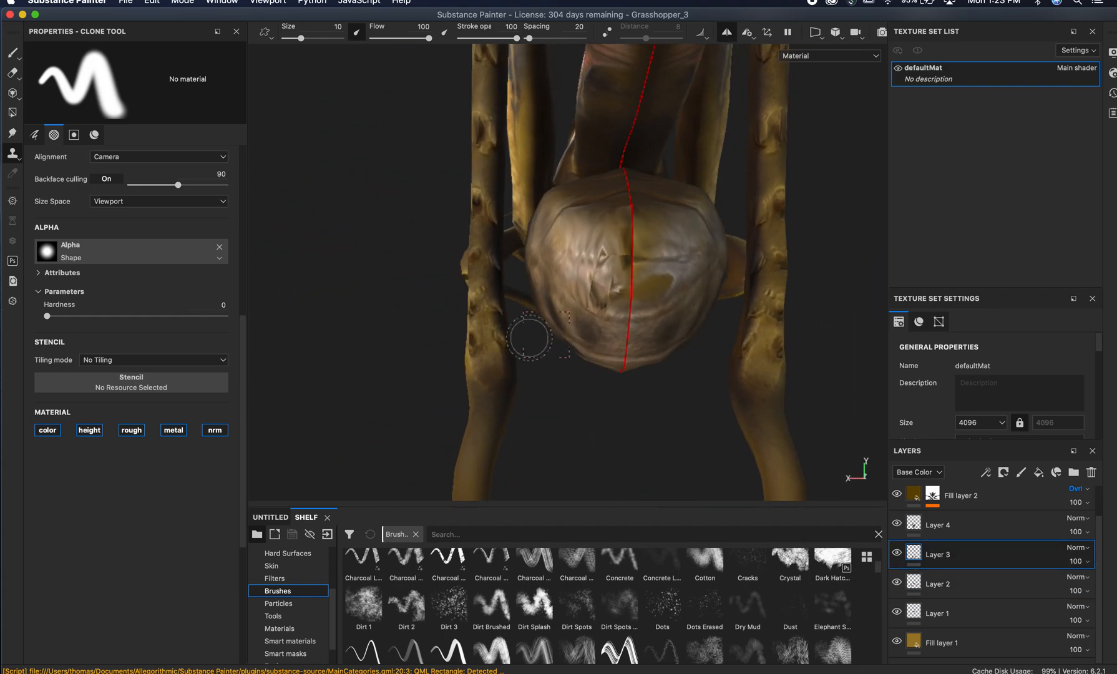
{"action": "left_click_drag", "start_coordinate": [588, 263], "coordinate": [678, 254], "text": "alt"}
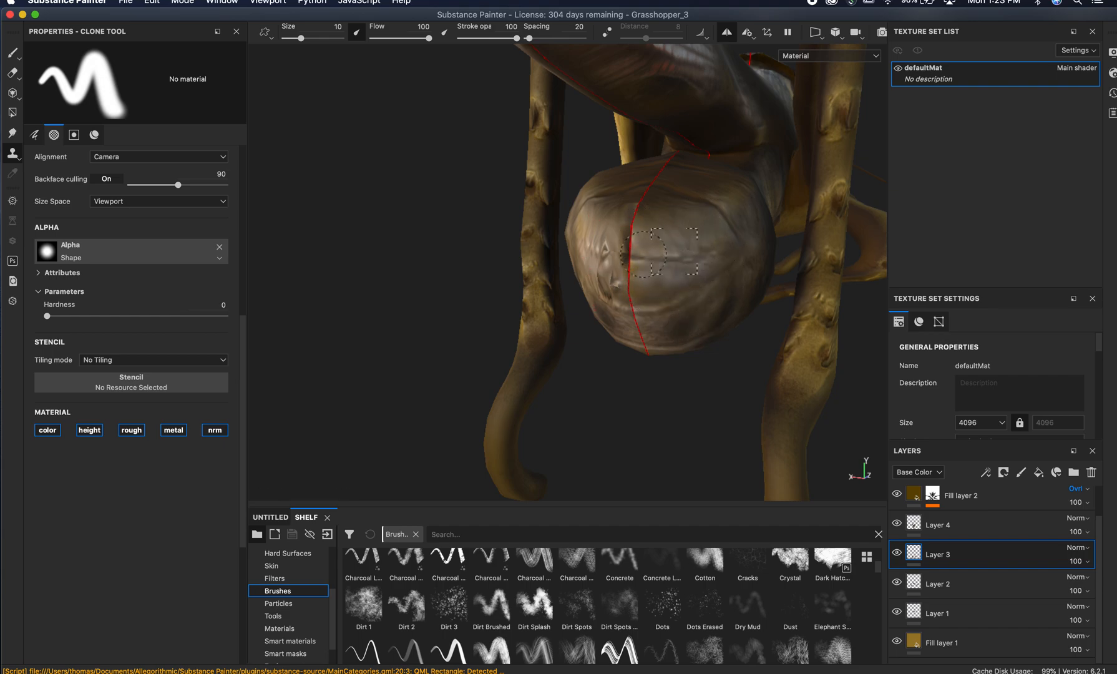
- Examine the blended textures on the hind leg, abdomen side and thorax up close
{"action": "mouse_move", "coordinate": [523, 373]}
{"action": "left_mouse_down", "text": "alt"}
{"action": "mouse_move", "coordinate": [618, 362]}
{"action": "mouse_move", "coordinate": [701, 304]}
{"action": "mouse_move", "coordinate": [697, 322]}
{"action": "mouse_move", "coordinate": [365, 298]}
{"action": "mouse_move", "coordinate": [563, 334]}
{"action": "mouse_move", "coordinate": [734, 287]}
{"action": "left_mouse_up", "text": "alt"}
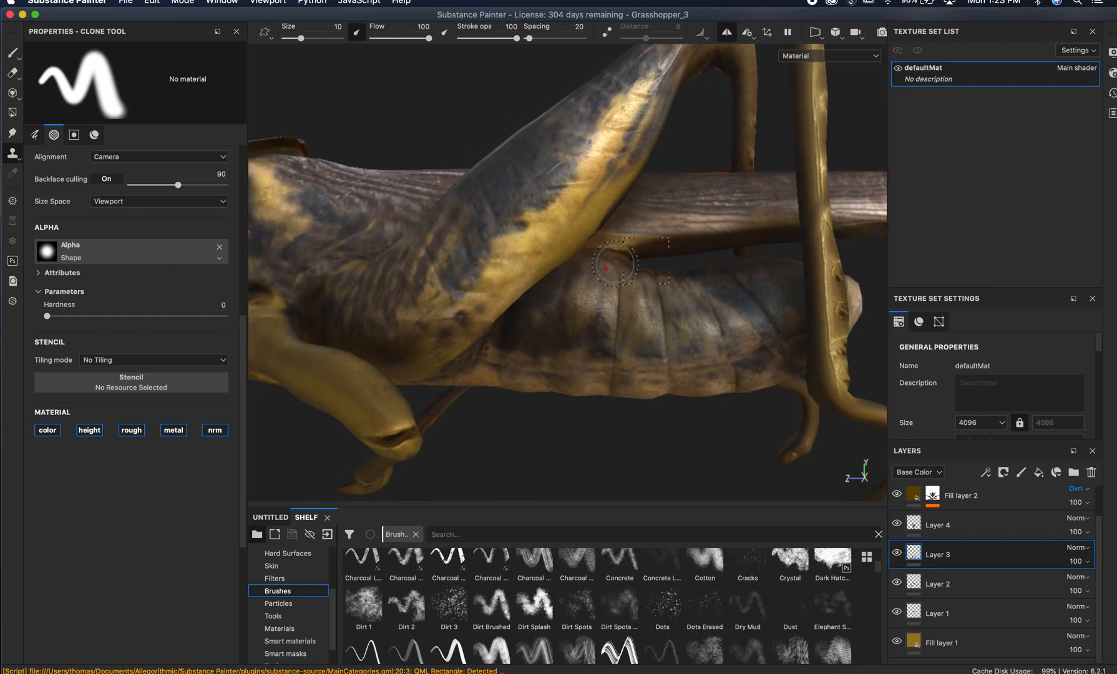
{"action": "right_click_drag", "start_coordinate": [614, 264], "coordinate": [543, 262], "text": "alt"}
{"action": "mouse_move", "coordinate": [543, 263]}
{"action": "left_mouse_down", "text": "alt"}
{"action": "mouse_move", "coordinate": [689, 250]}
{"action": "mouse_move", "coordinate": [530, 250]}
{"action": "left_mouse_up", "text": "alt"}
{"action": "middle_click_drag", "start_coordinate": [530, 250], "coordinate": [695, 225], "text": "alt"}
{"action": "right_click_drag", "start_coordinate": [549, 265], "coordinate": [630, 281], "text": "alt"}
{"action": "left_click_drag", "start_coordinate": [631, 281], "coordinate": [643, 302], "text": "alt"}
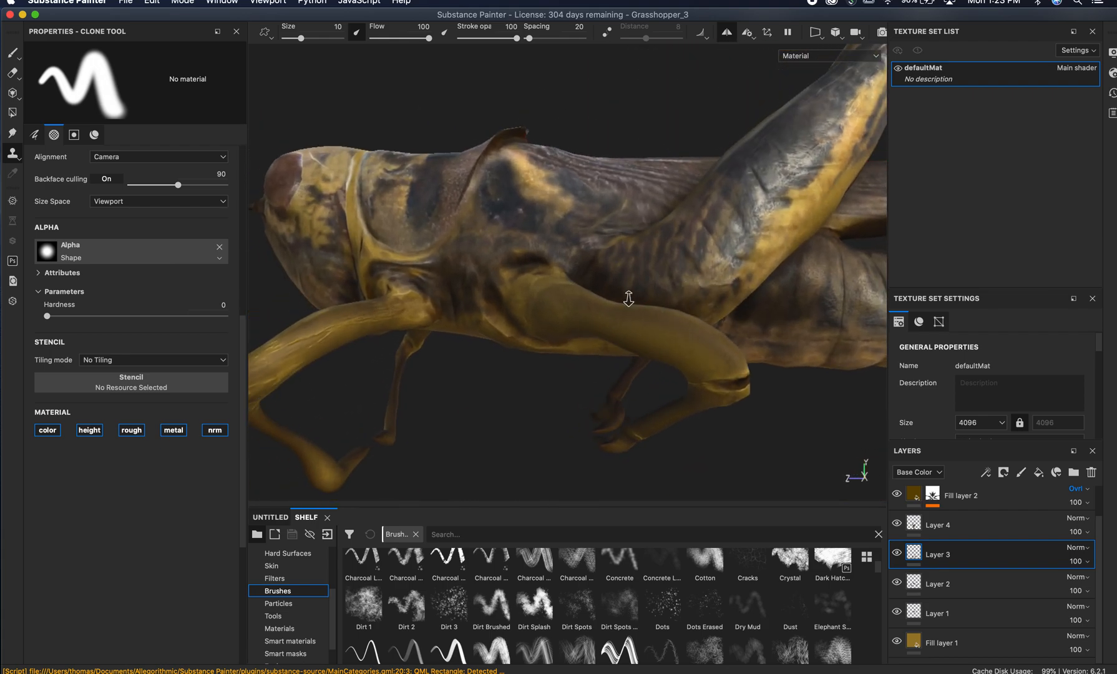
- Compare the textured thorax, legs and abdomen with the reference photo VTU_ESC_00011_2_0000.tif in Preview
{"action": "right_click_drag", "start_coordinate": [643, 302], "coordinate": [394, 269], "text": "alt"}
{"action": "left_click_drag", "start_coordinate": [615, 288], "coordinate": [681, 288], "text": "alt"}
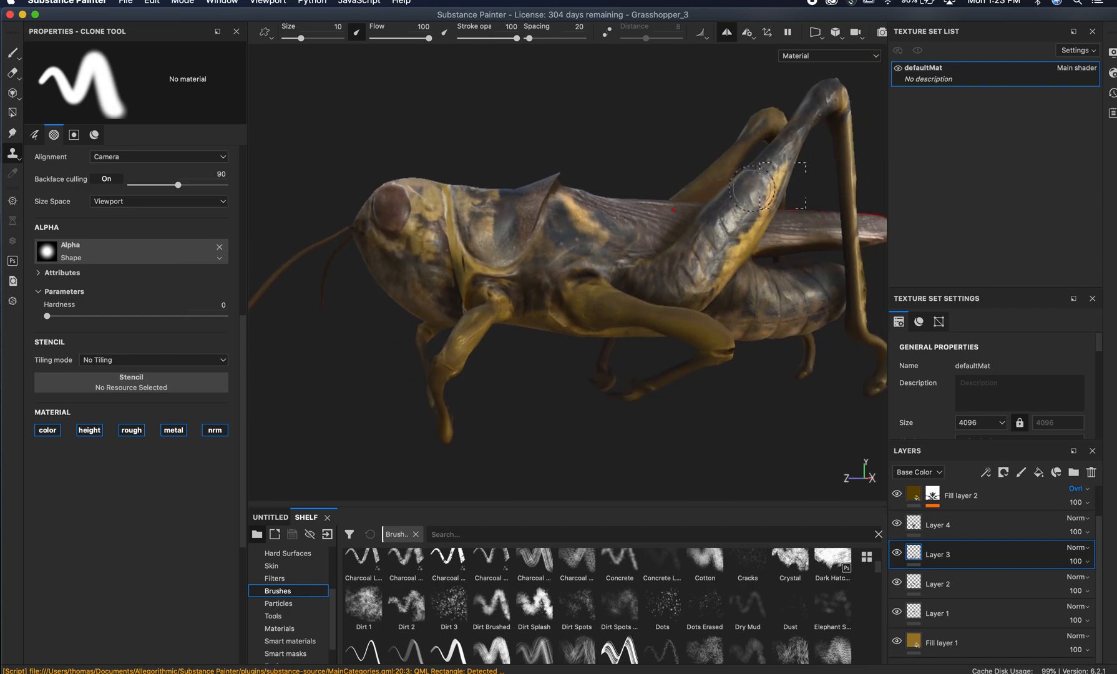
{"action": "key", "text": "super+Tab"}
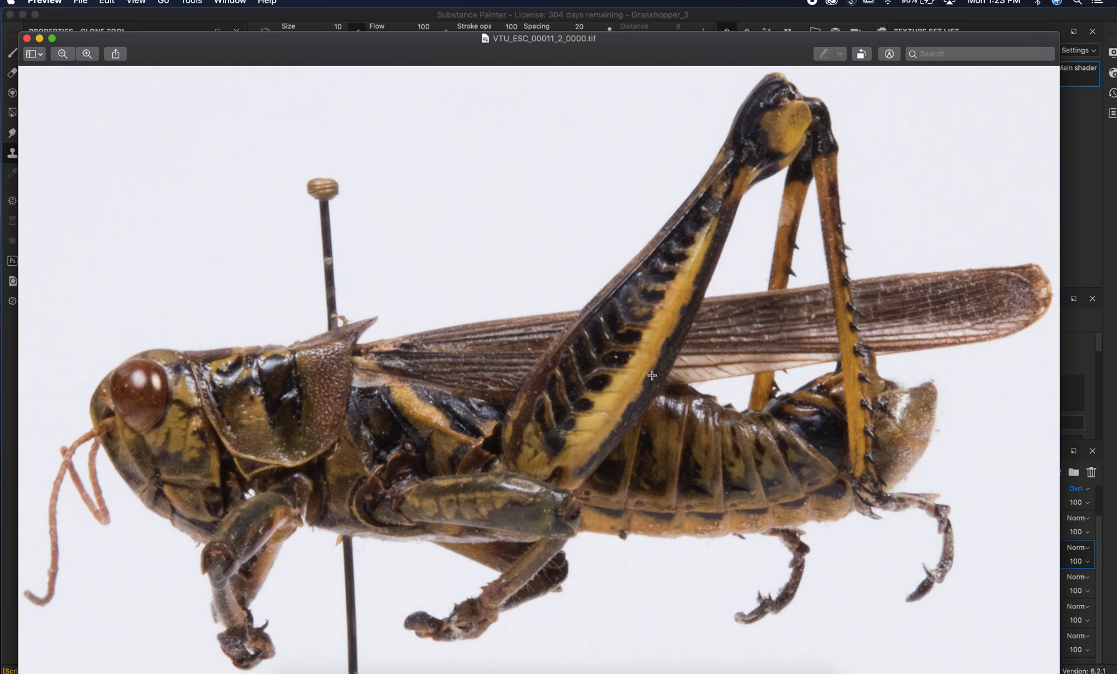
{"action": "key", "text": "super+Tab"}
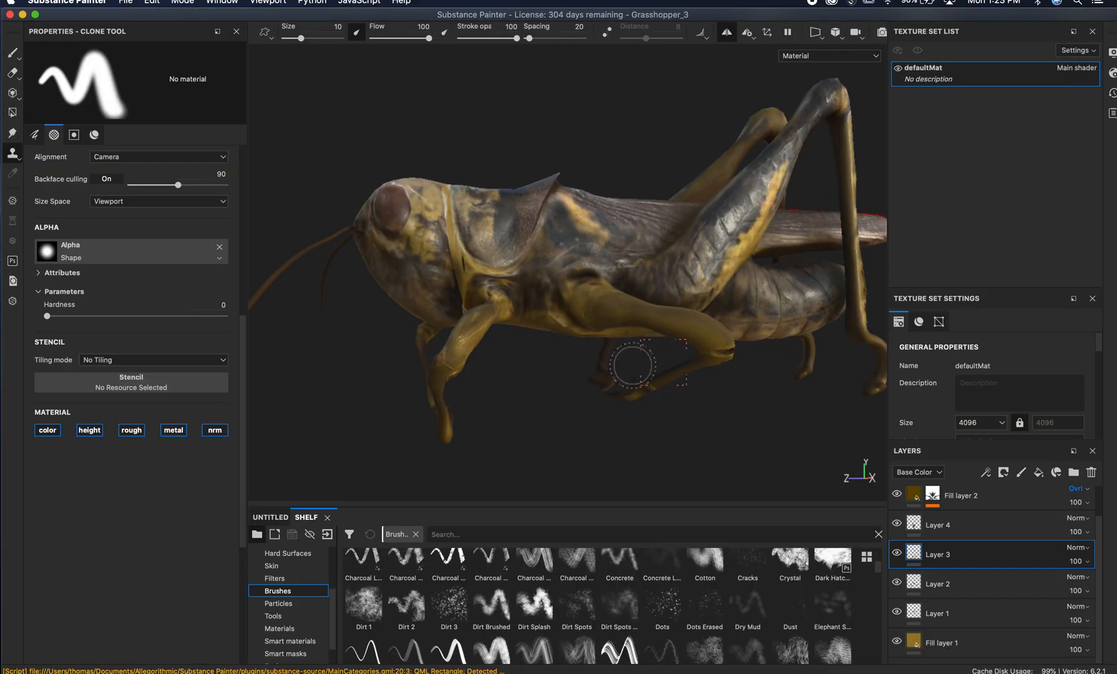
{"action": "mouse_move", "coordinate": [668, 327]}
{"action": "left_mouse_down", "text": "alt"}
{"action": "mouse_move", "coordinate": [612, 332]}
{"action": "mouse_move", "coordinate": [463, 261]}
{"action": "mouse_move", "coordinate": [489, 287]}
{"action": "mouse_move", "coordinate": [537, 305]}
{"action": "left_mouse_up", "text": "alt"}
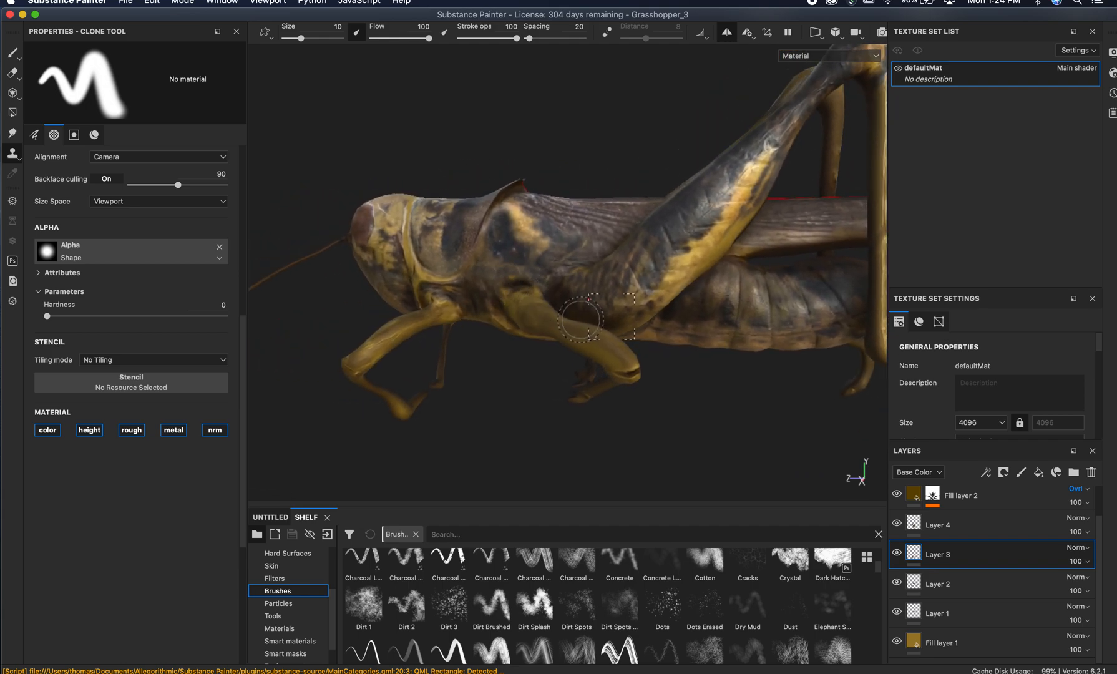
{"action": "mouse_move", "coordinate": [656, 334]}
{"action": "right_mouse_down", "text": "shift"}
{"action": "mouse_move", "coordinate": [474, 327]}
{"action": "mouse_move", "coordinate": [554, 336]}
{"action": "mouse_move", "coordinate": [515, 339]}
{"action": "right_mouse_up", "text": "shift"}
{"action": "left_click_drag", "start_coordinate": [493, 326], "coordinate": [576, 331], "text": "alt"}
{"action": "right_click_drag", "start_coordinate": [471, 332], "coordinate": [699, 356], "text": "alt"}
{"action": "left_click_drag", "start_coordinate": [573, 327], "coordinate": [518, 318], "text": "alt"}
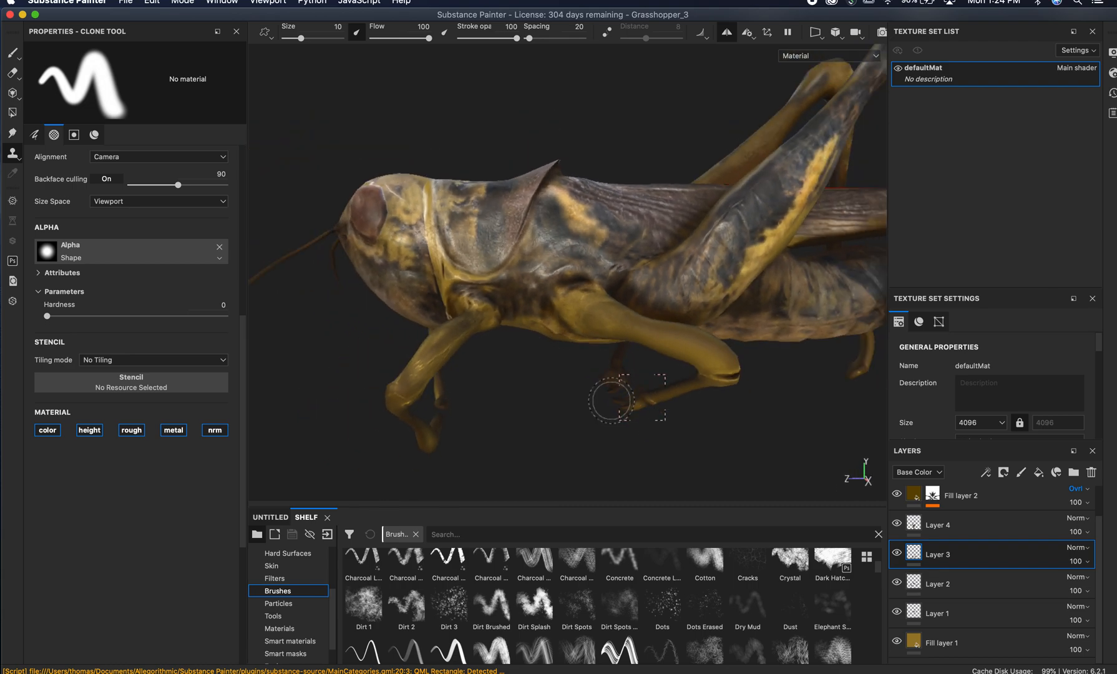
{"action": "scroll", "coordinate": [606, 394], "scroll_direction": "up", "scroll_amount": 3}
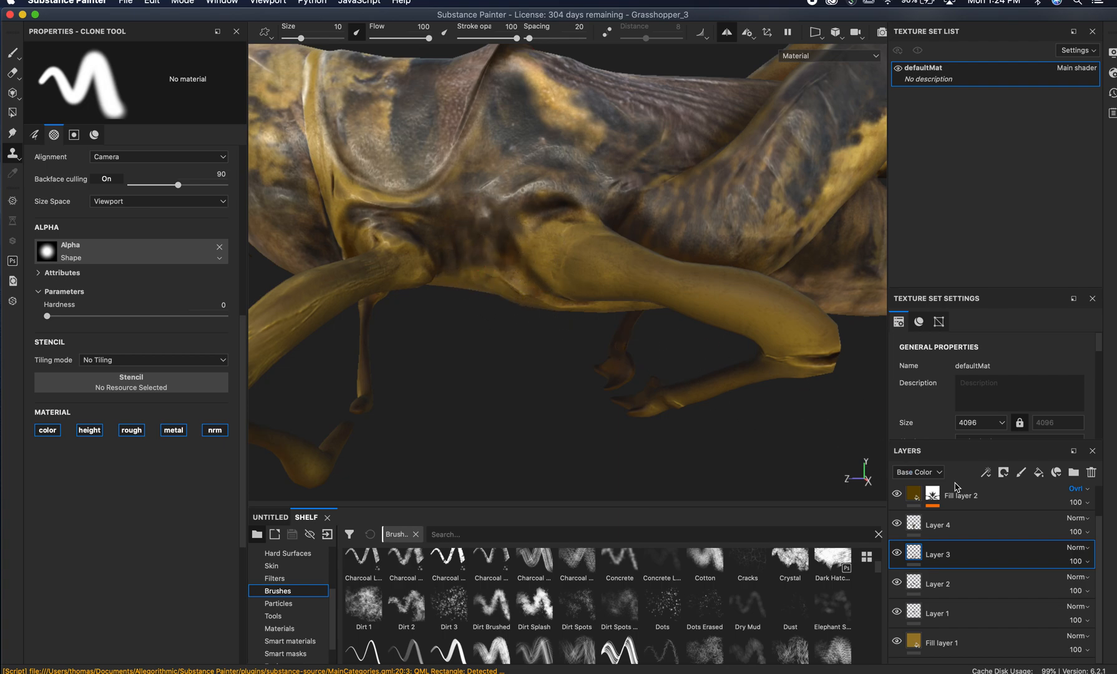
- Add a fill layer above Layer 4 and limit it to the color channel
{"action": "left_click", "coordinate": [1008, 524]}
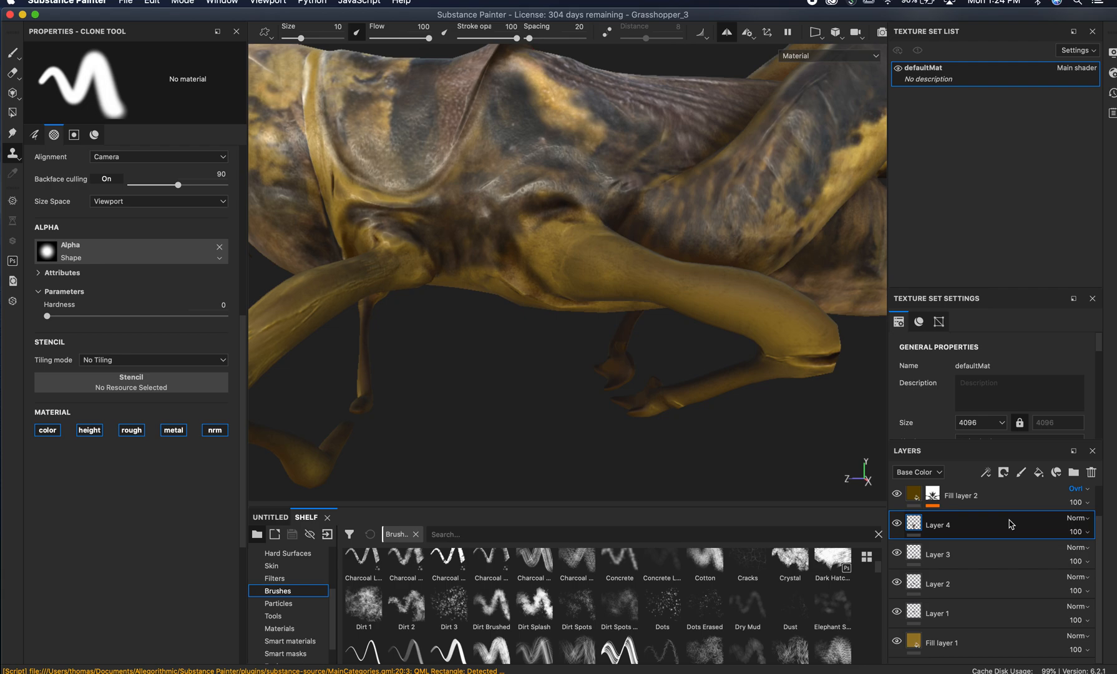
{"action": "left_click", "coordinate": [1039, 474]}
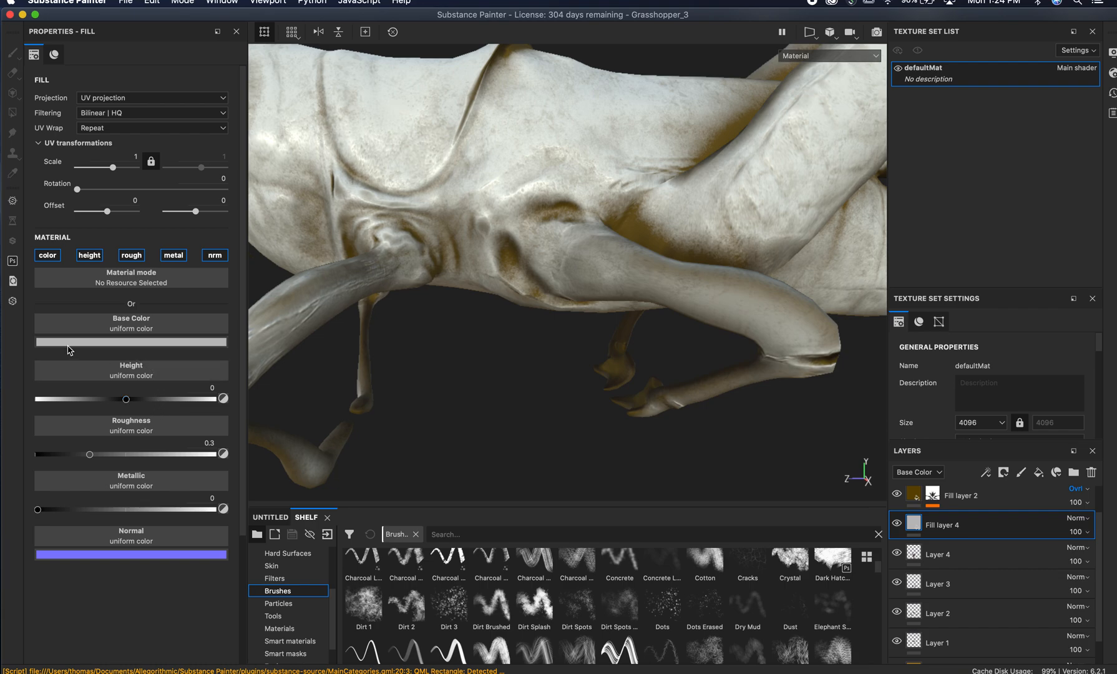
{"action": "left_click", "coordinate": [97, 256]}
{"action": "left_click", "coordinate": [133, 256]}
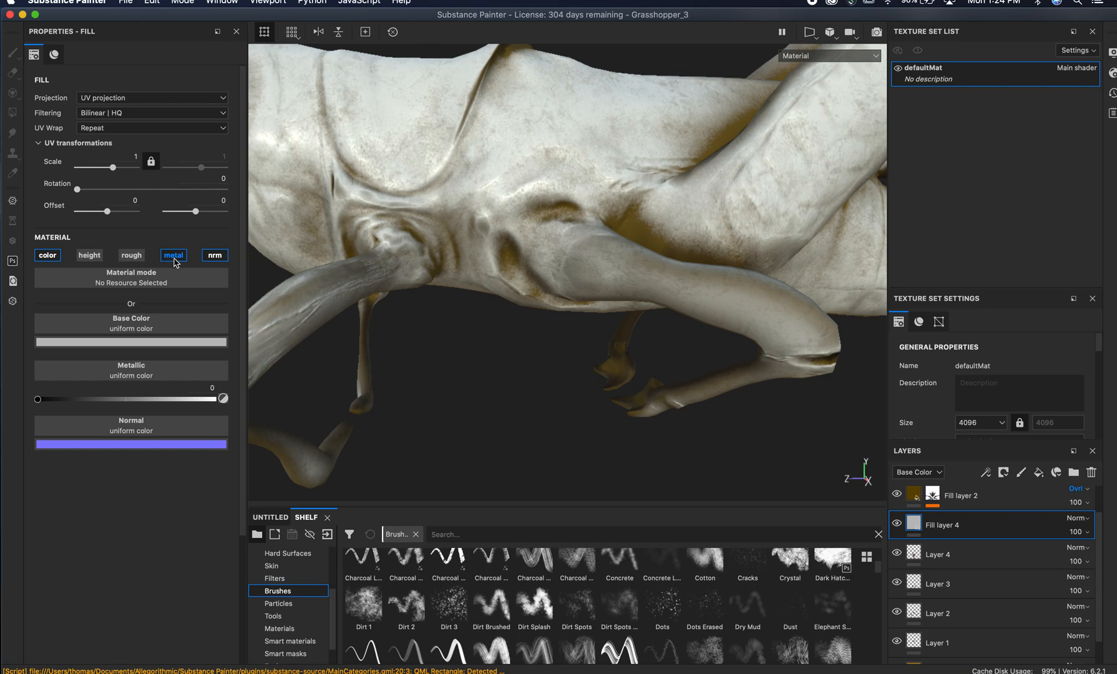
{"action": "left_click", "coordinate": [173, 255]}
{"action": "left_click", "coordinate": [224, 258]}
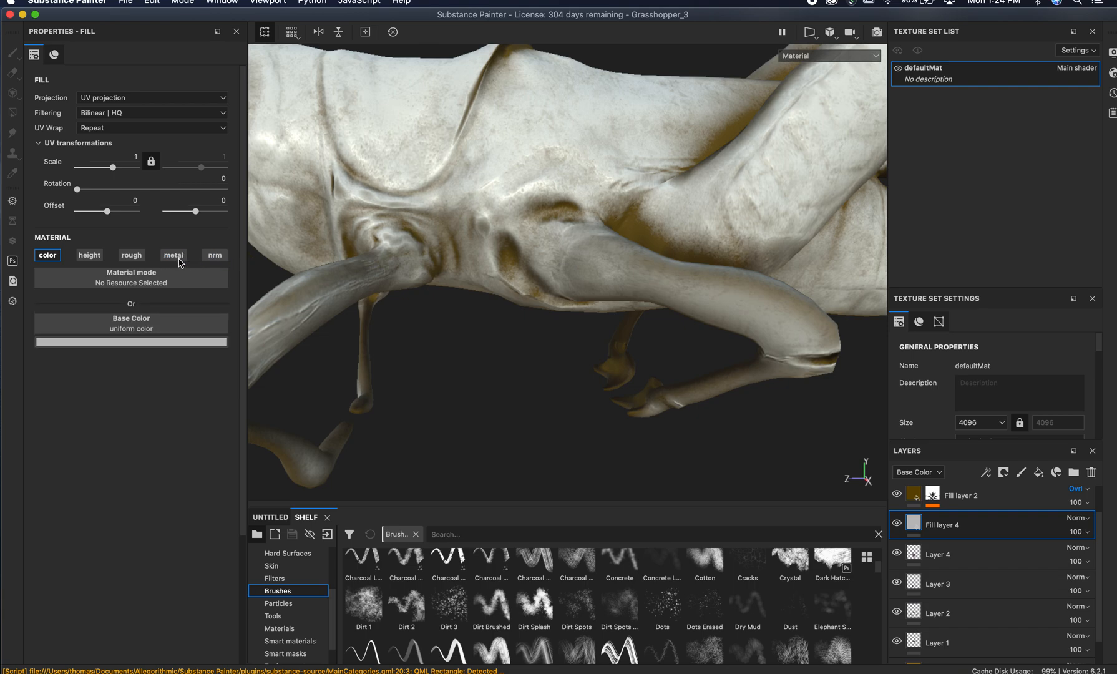
- Set the new fill's base color to near-black, about 0.03 per RGB channel, and give the layer a black mask
{"action": "left_click", "coordinate": [120, 342]}
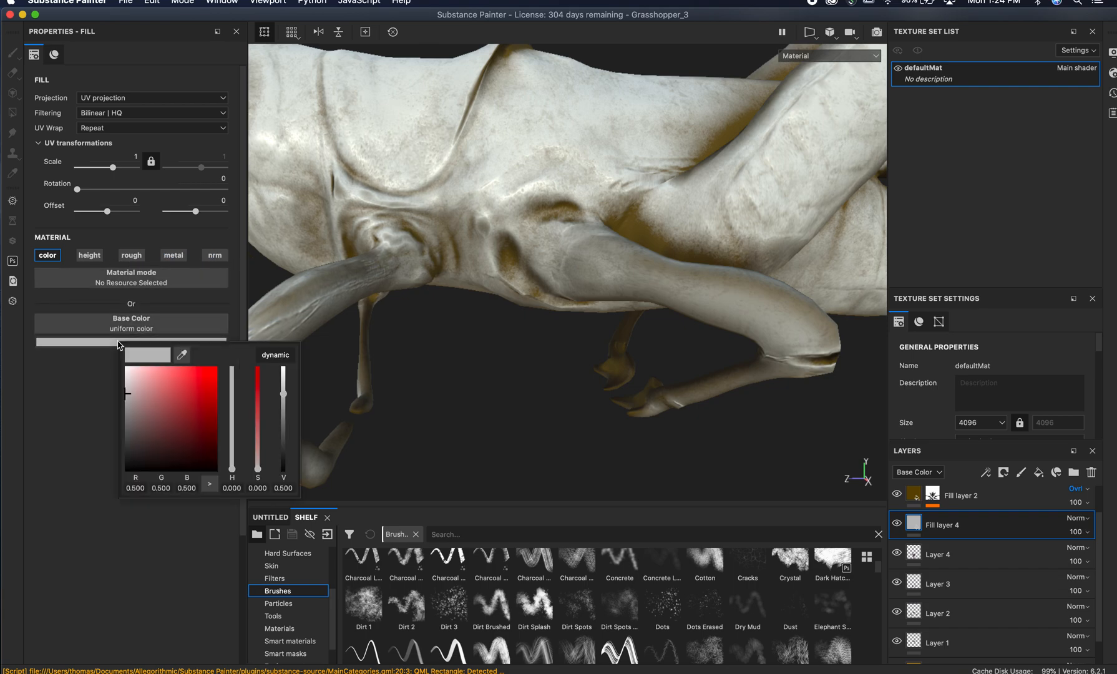
{"action": "left_click_drag", "start_coordinate": [143, 404], "coordinate": [127, 454]}
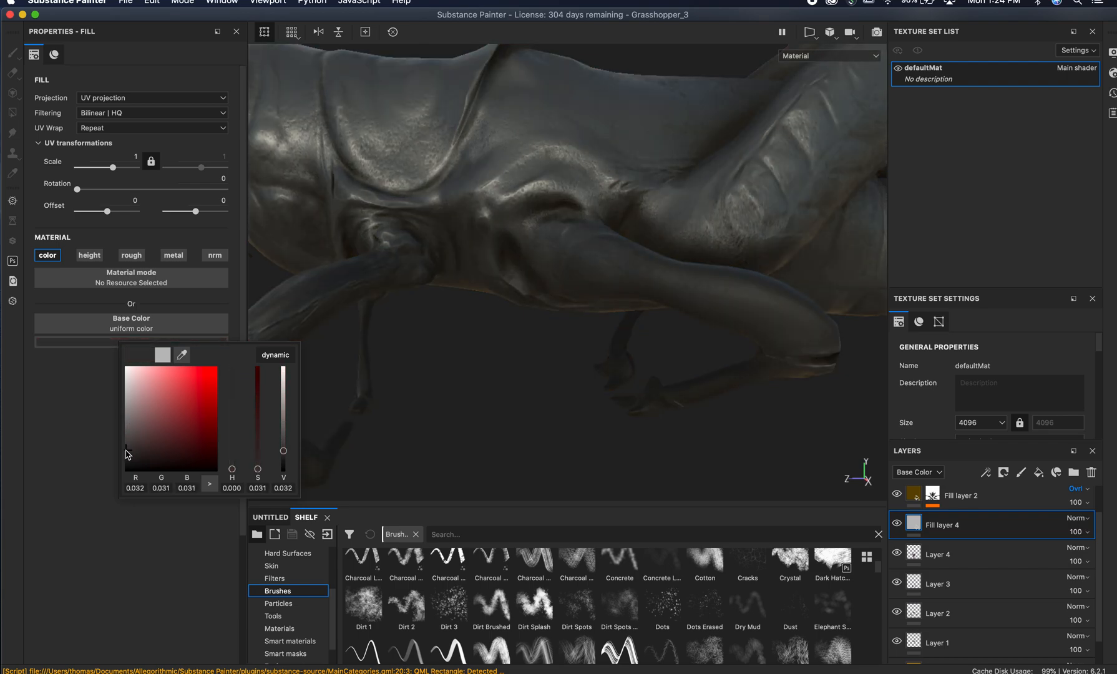
{"action": "right_click", "coordinate": [983, 526]}
{"action": "left_click", "coordinate": [1033, 41]}
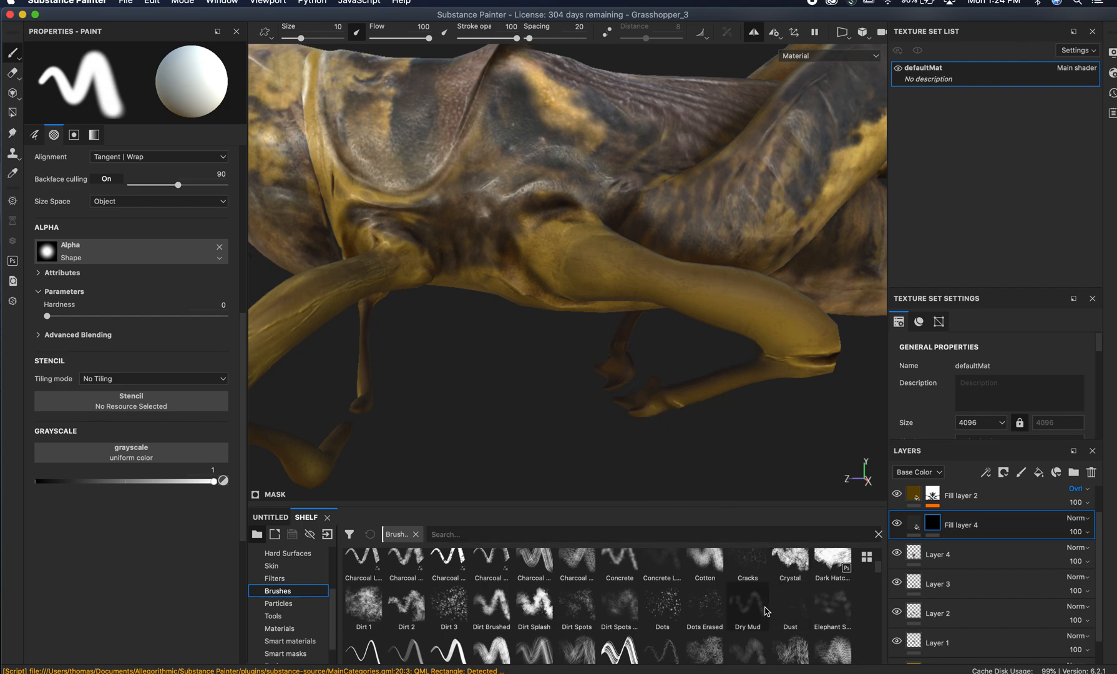
- Paint the mask of Fill layer 4 with the Cotton brush around the middle leg's base and the lower thorax
{"action": "mouse_move", "coordinate": [767, 612]}
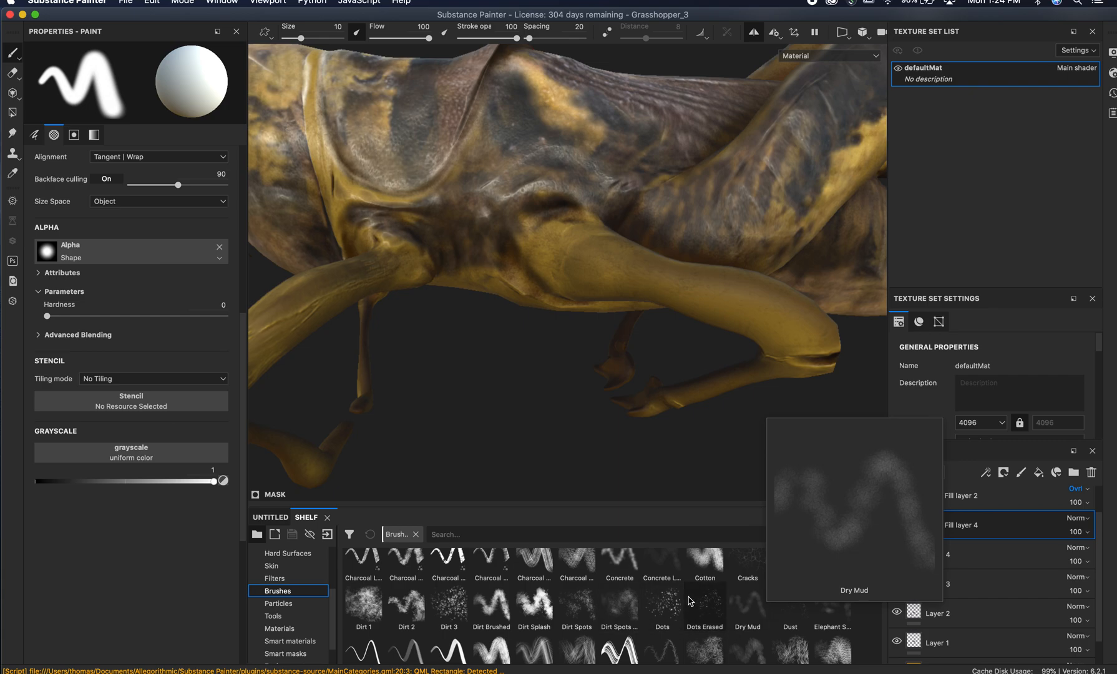
{"action": "left_click", "coordinate": [707, 575]}
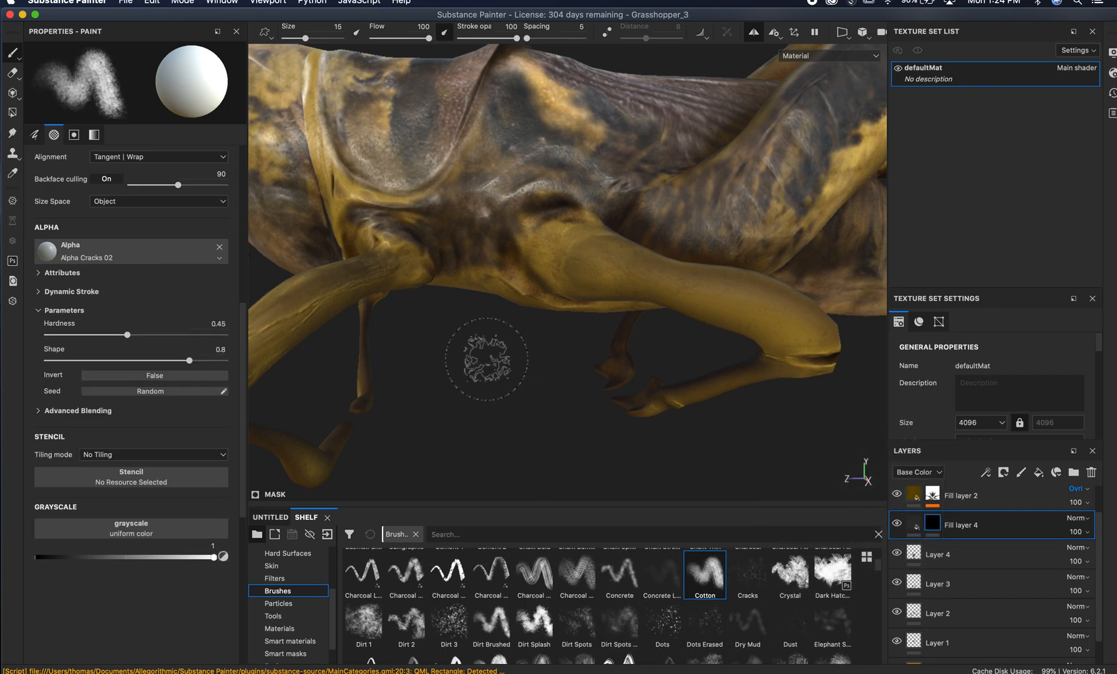
{"action": "right_click_drag", "start_coordinate": [426, 347], "coordinate": [758, 390], "text": "alt"}
{"action": "middle_click_drag", "start_coordinate": [568, 327], "coordinate": [660, 484], "text": "alt"}
{"action": "mouse_move", "coordinate": [572, 315]}
{"action": "left_mouse_down"}
{"action": "mouse_move", "coordinate": [556, 376]}
{"action": "mouse_move", "coordinate": [570, 351]}
{"action": "left_mouse_up"}
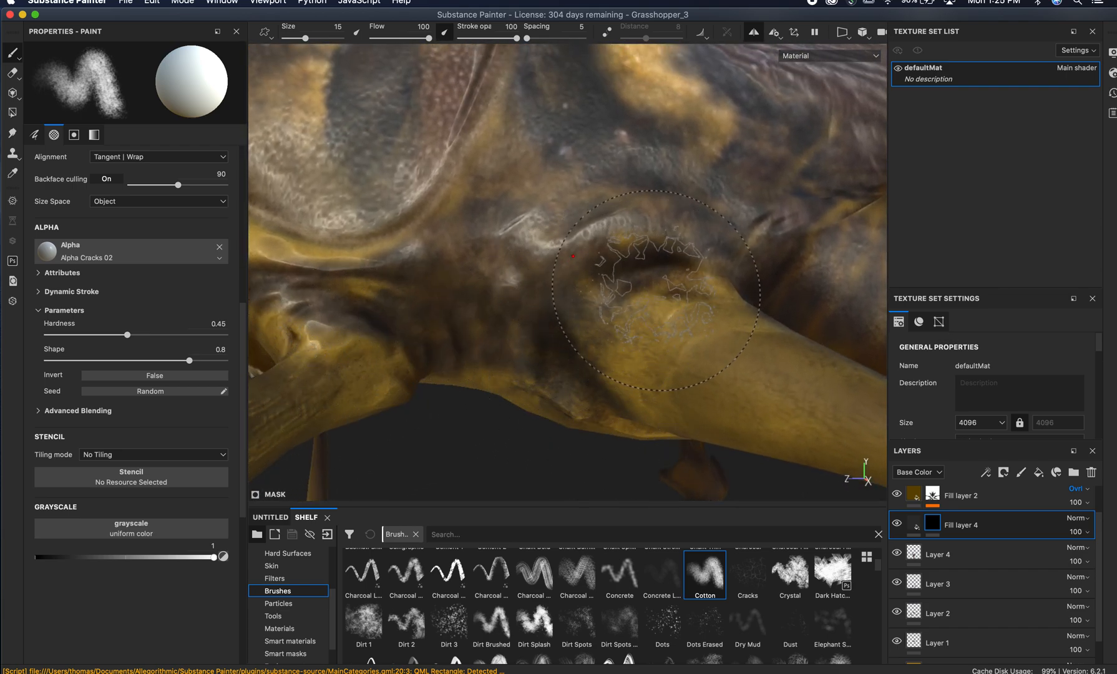
{"action": "mouse_move", "coordinate": [544, 454]}
{"action": "left_mouse_down", "text": "alt"}
{"action": "mouse_move", "coordinate": [564, 369]}
{"action": "mouse_move", "coordinate": [546, 300]}
{"action": "mouse_move", "coordinate": [595, 328]}
{"action": "left_mouse_up", "text": "alt"}
{"action": "mouse_move", "coordinate": [731, 315]}
{"action": "left_mouse_down"}
{"action": "mouse_move", "coordinate": [699, 344]}
{"action": "mouse_move", "coordinate": [638, 357]}
{"action": "left_mouse_up"}
{"action": "right_click_drag", "start_coordinate": [431, 325], "coordinate": [816, 359], "text": "alt"}
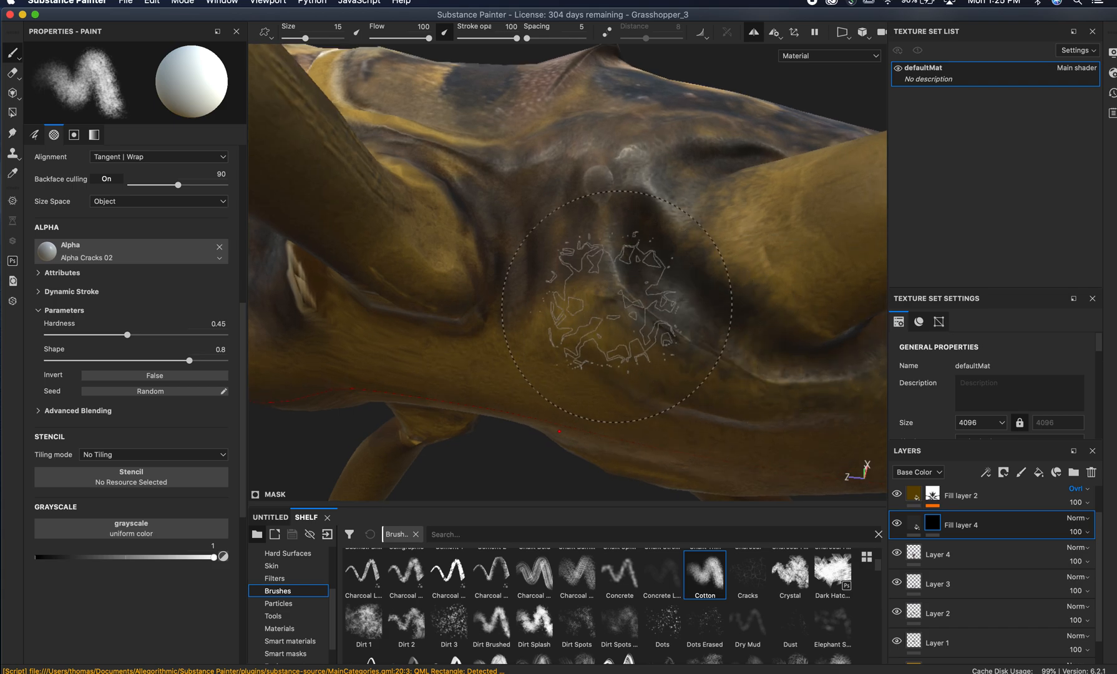
{"action": "left_click_drag", "start_coordinate": [545, 307], "coordinate": [526, 364]}
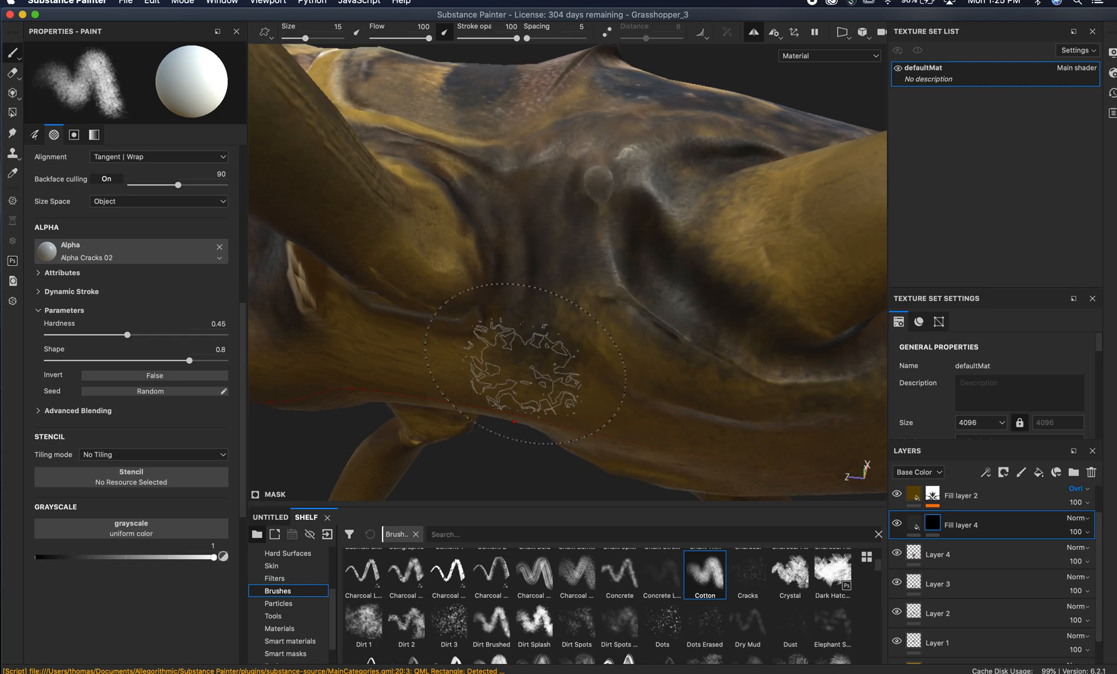
{"action": "left_click_drag", "start_coordinate": [558, 307], "coordinate": [558, 393], "text": "alt"}
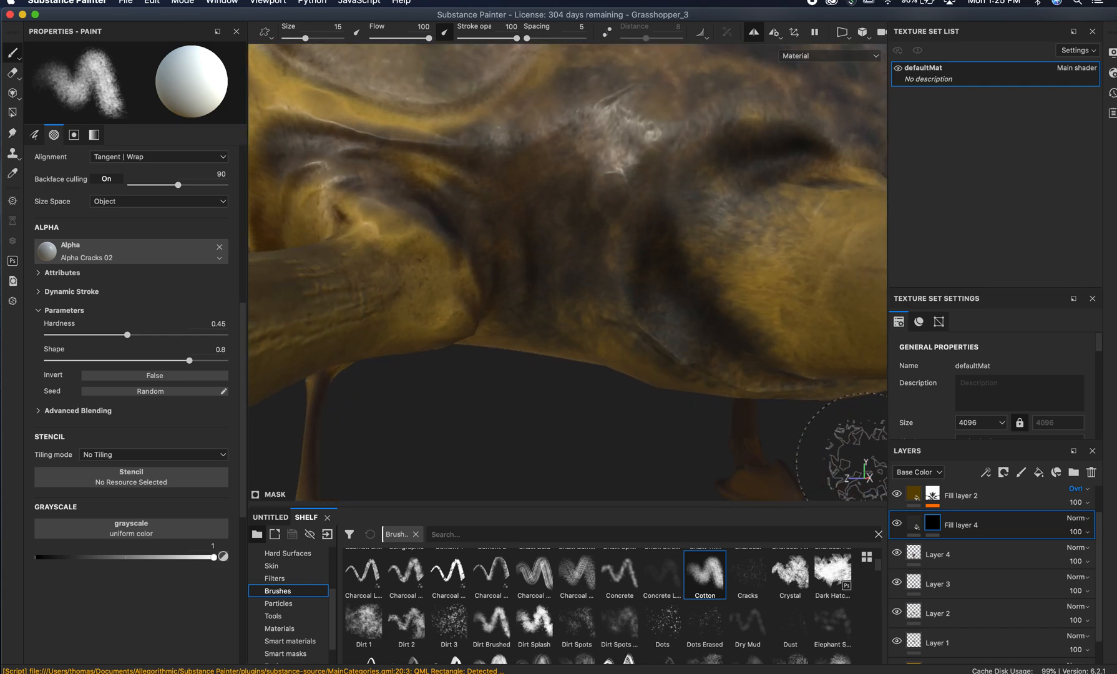
- Sample a dark brownish grey from the model as Fill layer 4's base color, R 0.074, G 0.072, B 0.067
{"action": "left_click", "coordinate": [914, 525]}
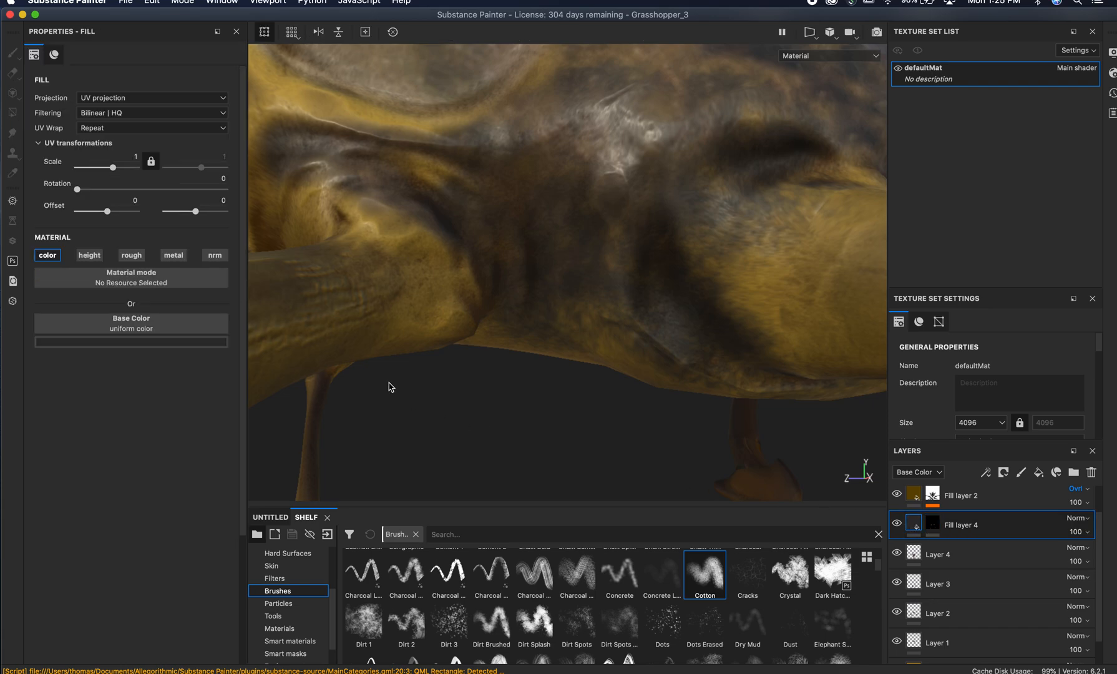
{"action": "left_click_drag", "start_coordinate": [397, 367], "coordinate": [466, 463], "text": "alt"}
{"action": "middle_click_drag", "start_coordinate": [466, 463], "coordinate": [521, 429], "text": "alt"}
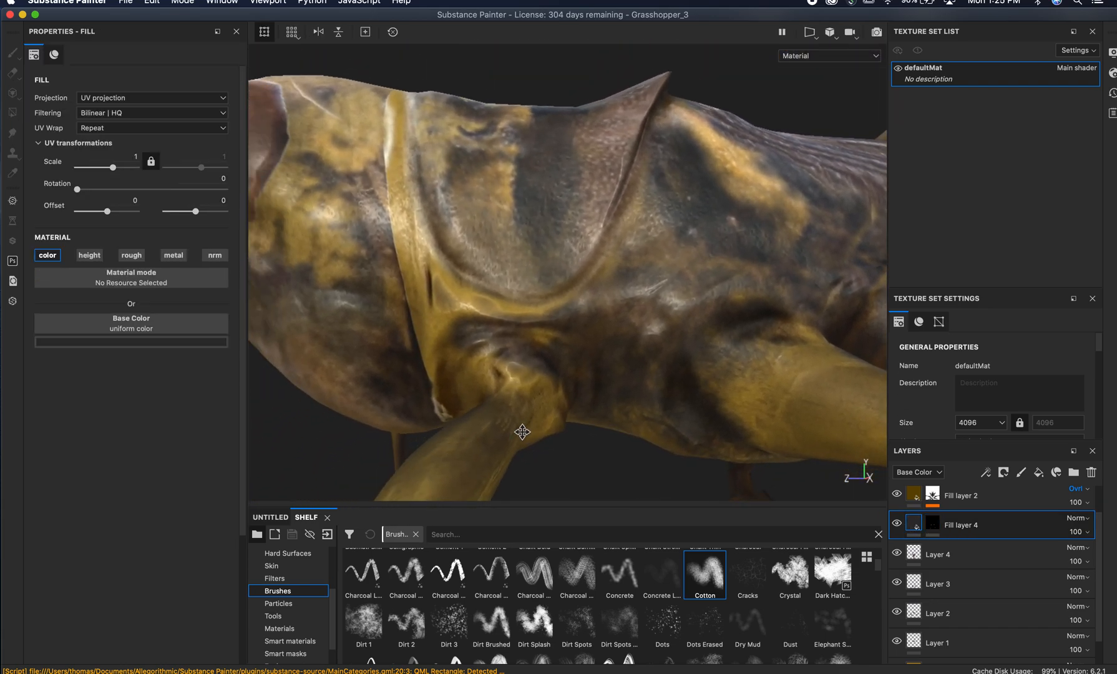
{"action": "left_click", "coordinate": [189, 343]}
{"action": "left_click", "coordinate": [255, 357]}
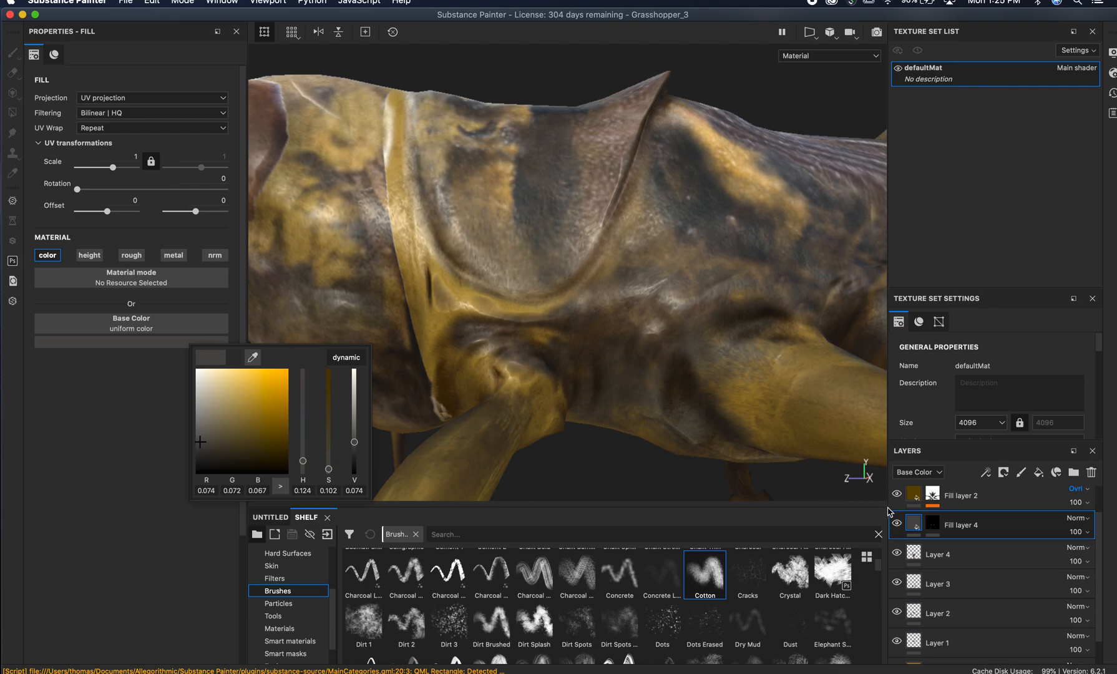
- Select Fill layer 4's mask and paint dark shading over the front leg's base and the lower side of the thorax
{"action": "left_click", "coordinate": [930, 527]}
{"action": "left_click_drag", "start_coordinate": [570, 382], "coordinate": [577, 312], "text": "alt"}
{"action": "left_click", "coordinate": [933, 523]}
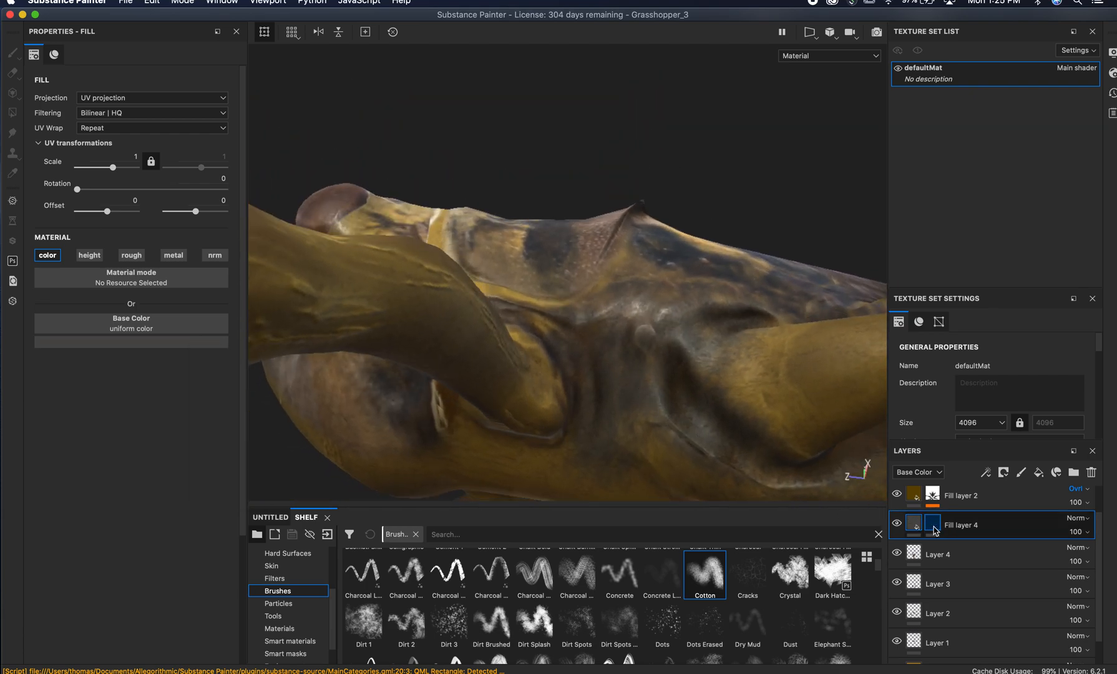
{"action": "mouse_move", "coordinate": [698, 355]}
{"action": "left_mouse_down", "text": "alt"}
{"action": "mouse_move", "coordinate": [629, 367]}
{"action": "mouse_move", "coordinate": [538, 338]}
{"action": "mouse_move", "coordinate": [549, 481]}
{"action": "mouse_move", "coordinate": [609, 408]}
{"action": "mouse_move", "coordinate": [586, 436]}
{"action": "left_mouse_up", "text": "alt"}
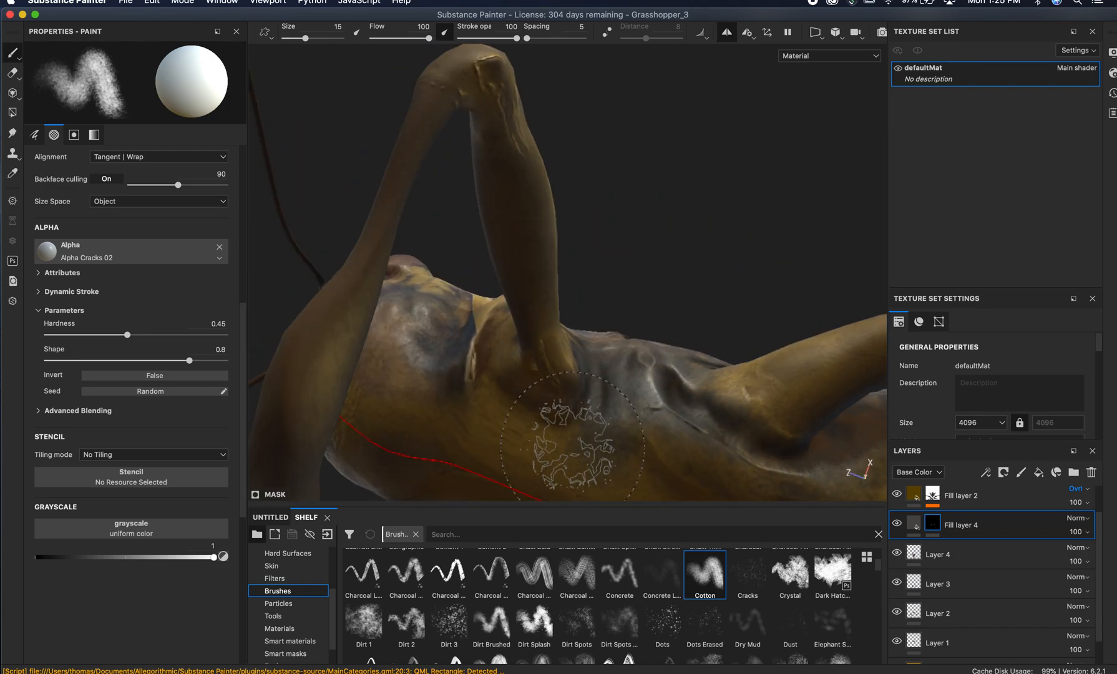
{"action": "left_click_drag", "start_coordinate": [626, 345], "coordinate": [601, 518], "text": "alt"}
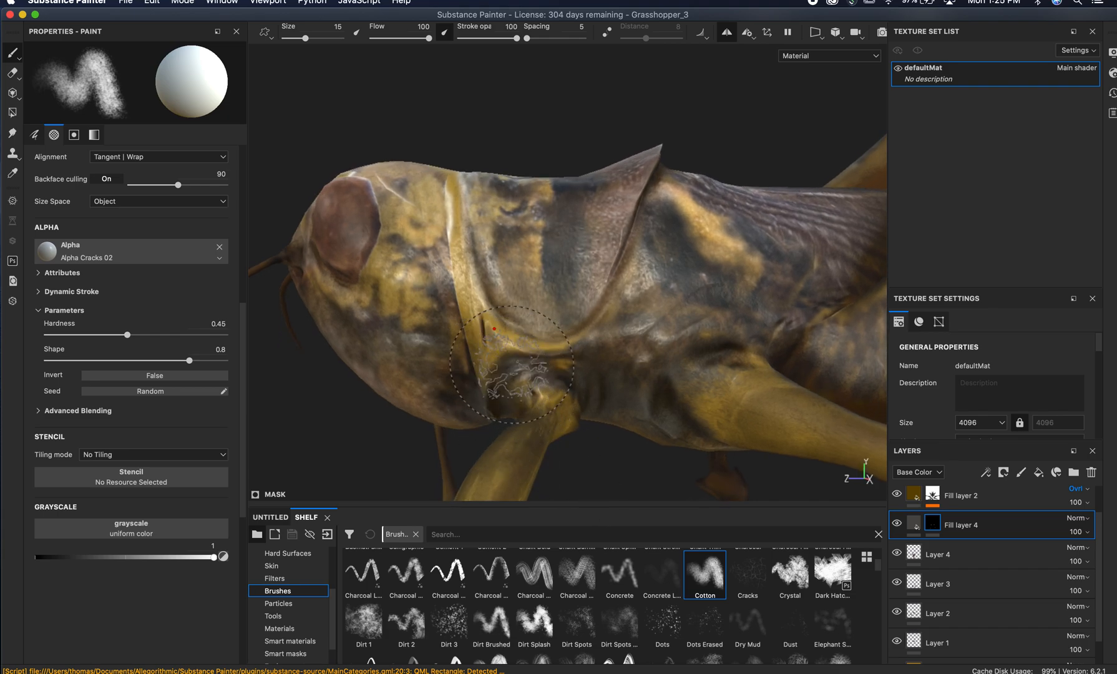
{"action": "mouse_move", "coordinate": [693, 390]}
{"action": "left_mouse_down", "text": "alt"}
{"action": "mouse_move", "coordinate": [743, 374]}
{"action": "mouse_move", "coordinate": [593, 385]}
{"action": "left_mouse_up", "text": "alt"}
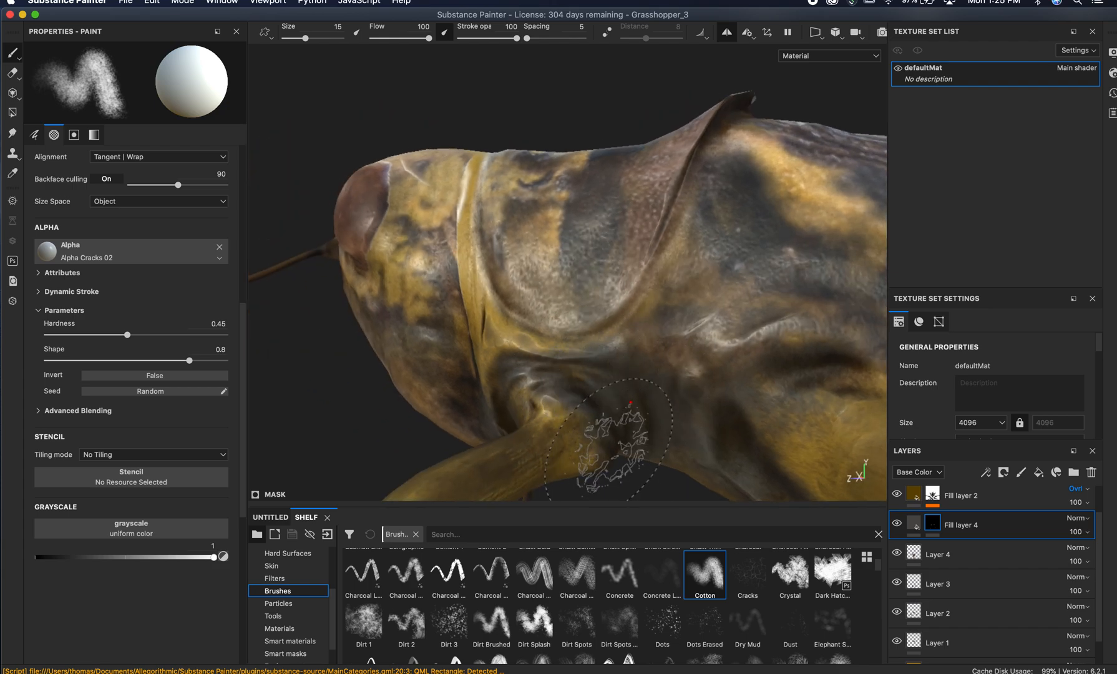
{"action": "left_click_drag", "start_coordinate": [746, 345], "coordinate": [593, 341], "text": "alt"}
{"action": "left_click_drag", "start_coordinate": [466, 451], "coordinate": [536, 237], "text": "alt"}
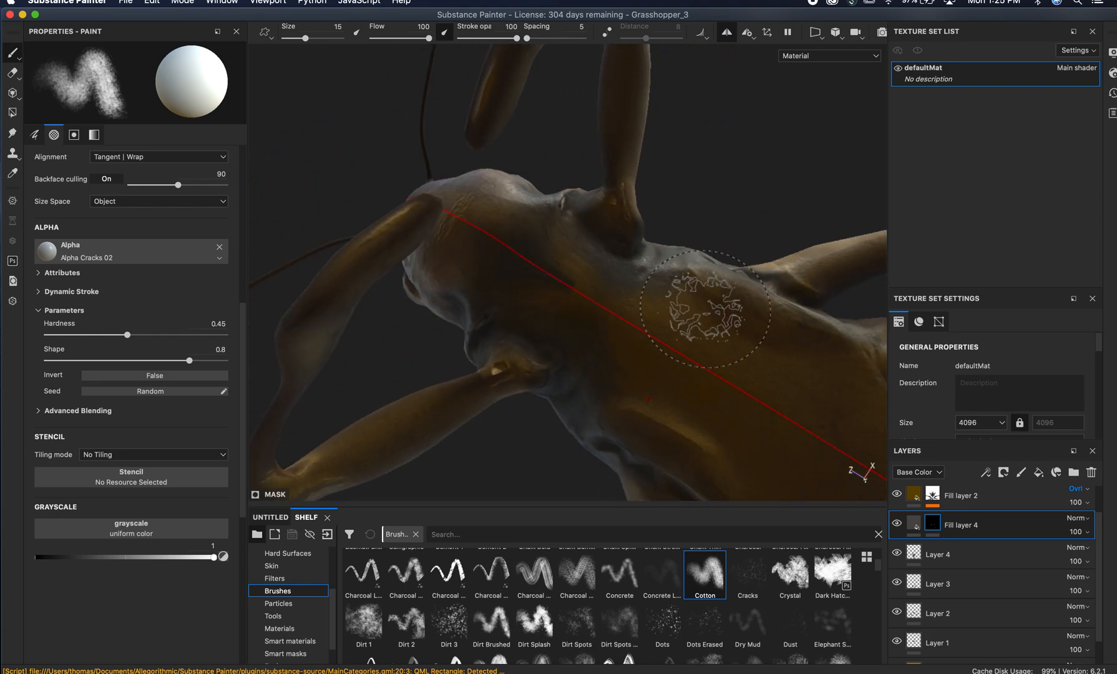
- Extend the dark mask shading along the edges of the underside and around the middle leg's joint
{"action": "left_click_drag", "start_coordinate": [705, 309], "coordinate": [655, 432], "text": "alt"}
{"action": "left_click_drag", "start_coordinate": [693, 243], "coordinate": [581, 267], "text": "alt"}
{"action": "right_click_drag", "start_coordinate": [582, 267], "coordinate": [537, 299], "text": "alt"}
{"action": "left_click_drag", "start_coordinate": [537, 299], "coordinate": [474, 375], "text": "alt"}
{"action": "mouse_move", "coordinate": [474, 375]}
{"action": "right_mouse_down", "text": "alt"}
{"action": "mouse_move", "coordinate": [464, 392]}
{"action": "mouse_move", "coordinate": [568, 429]}
{"action": "mouse_move", "coordinate": [697, 362]}
{"action": "right_mouse_up", "text": "alt"}
{"action": "left_click_drag", "start_coordinate": [719, 334], "coordinate": [688, 309], "text": "alt"}
{"action": "right_click_drag", "start_coordinate": [687, 307], "coordinate": [800, 358], "text": "alt"}
{"action": "mouse_move", "coordinate": [801, 357]}
{"action": "left_mouse_down", "text": "alt"}
{"action": "mouse_move", "coordinate": [654, 274]}
{"action": "mouse_move", "coordinate": [664, 314]}
{"action": "mouse_move", "coordinate": [736, 345]}
{"action": "mouse_move", "coordinate": [685, 317]}
{"action": "left_mouse_up", "text": "alt"}
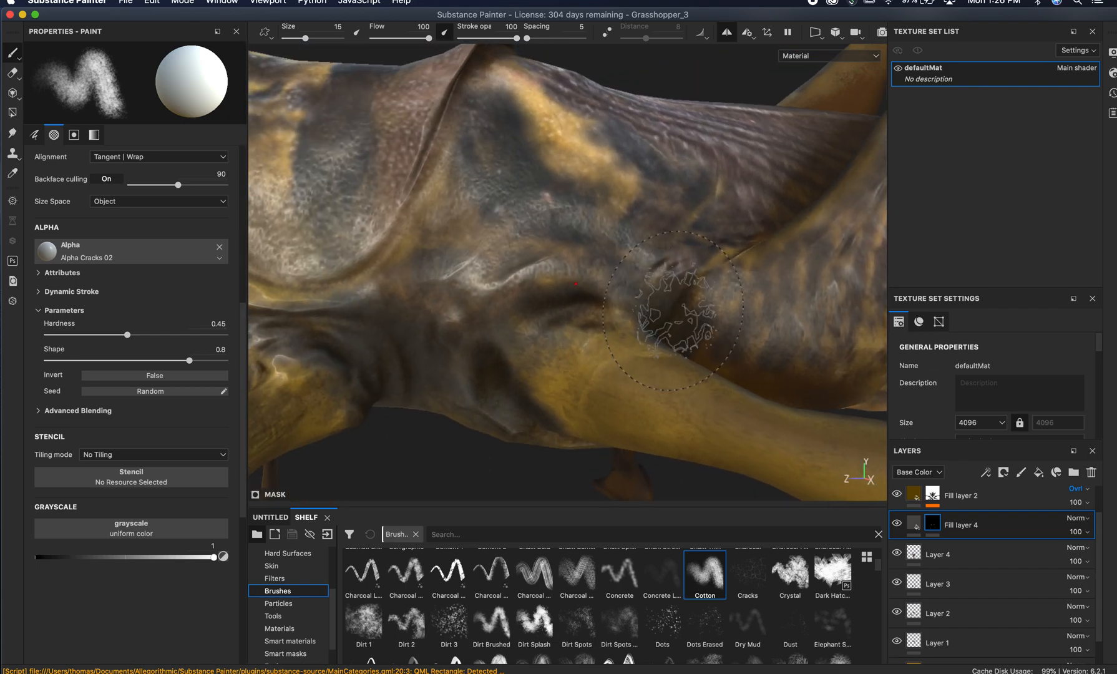
- Compare the shaded thorax and leg bases with the reference photo in Preview and inspect the collar behind the head up close
{"action": "key", "text": "super+Tab"}
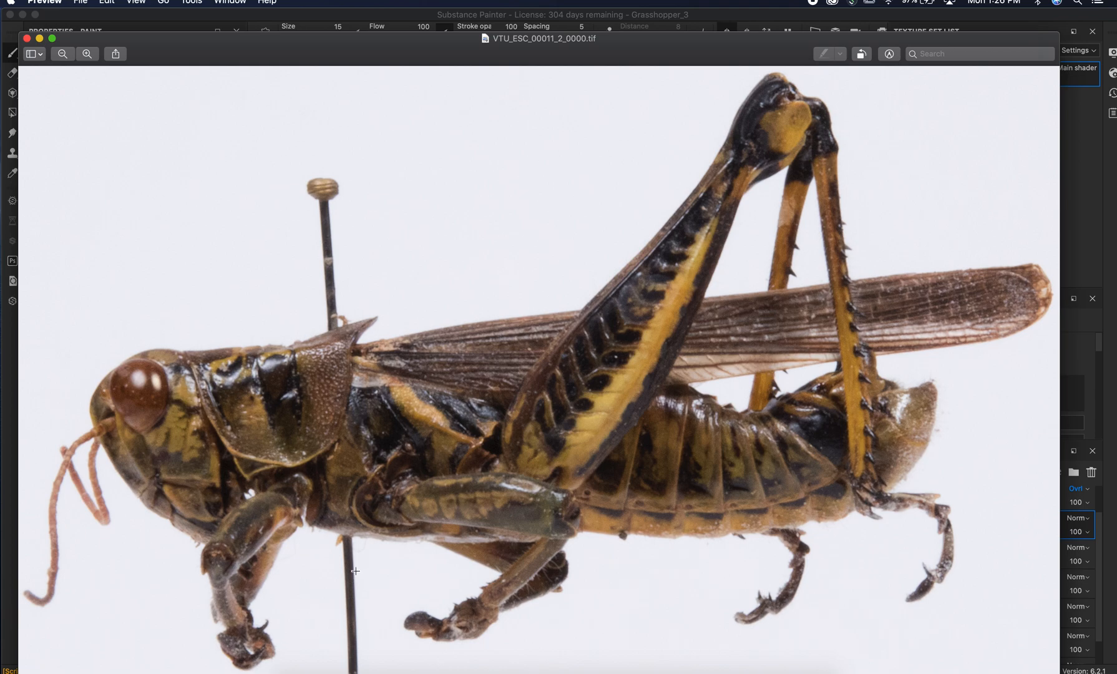
{"action": "key", "text": "super+Tab"}
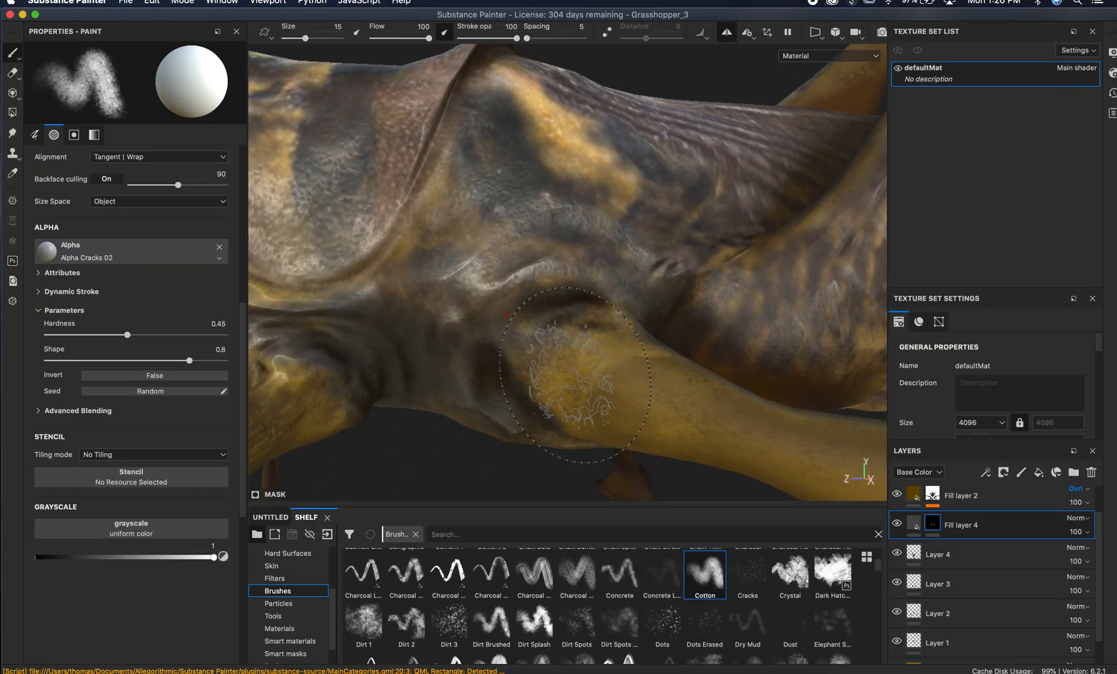
{"action": "mouse_move", "coordinate": [579, 350]}
{"action": "right_mouse_down", "text": "alt"}
{"action": "mouse_move", "coordinate": [614, 320]}
{"action": "mouse_move", "coordinate": [593, 343]}
{"action": "right_mouse_up", "text": "alt"}
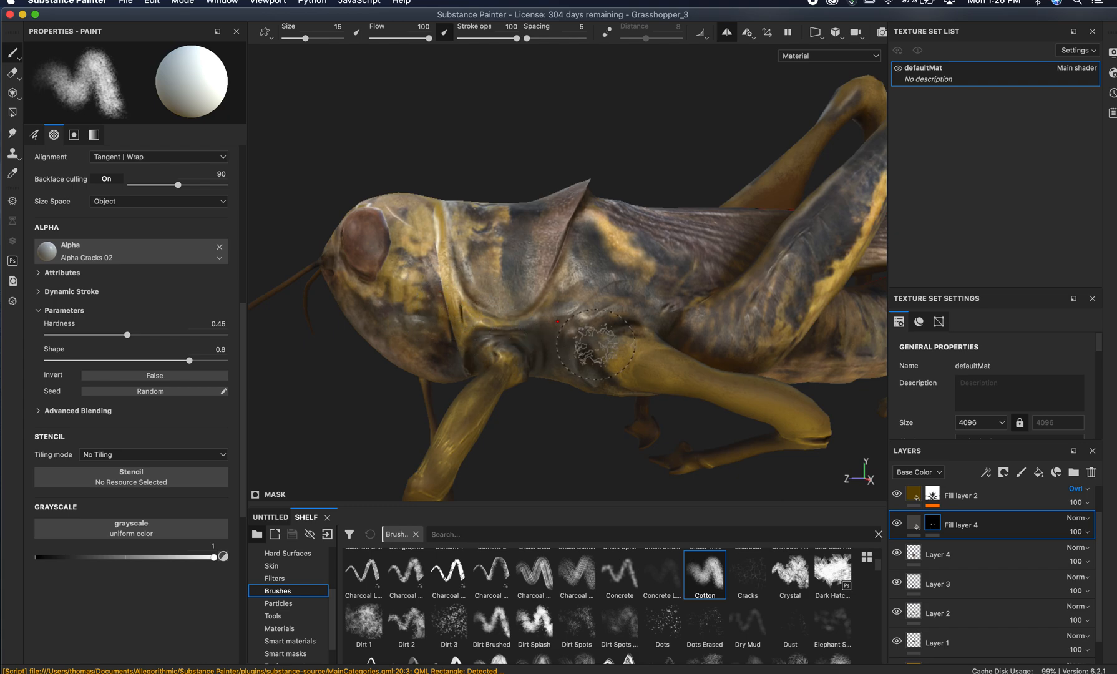
{"action": "key", "text": "super+Tab"}
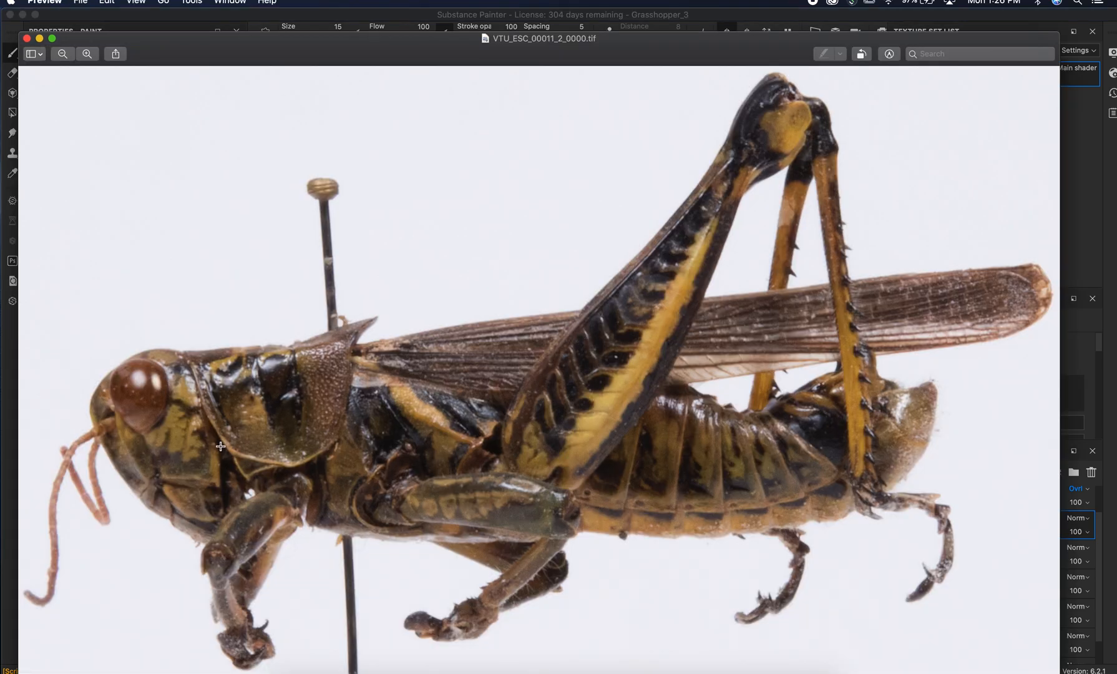
{"action": "key", "text": "super+Tab"}
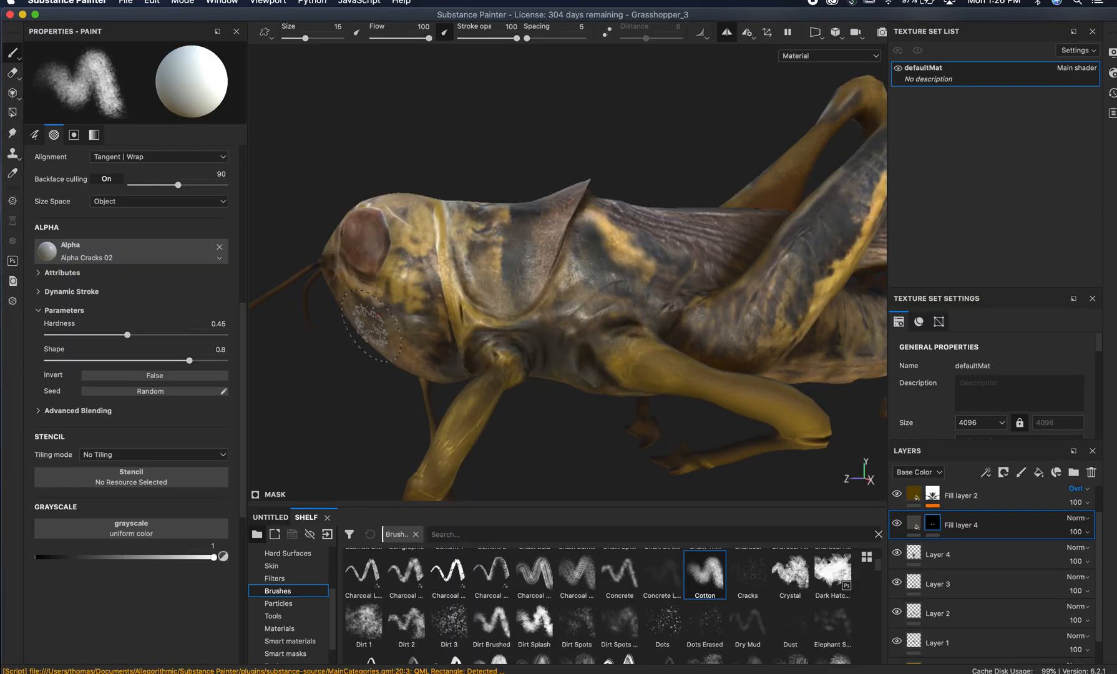
{"action": "right_click_drag", "start_coordinate": [450, 262], "coordinate": [500, 274], "text": "alt"}
{"action": "middle_click_drag", "start_coordinate": [499, 298], "coordinate": [780, 307], "text": "alt"}
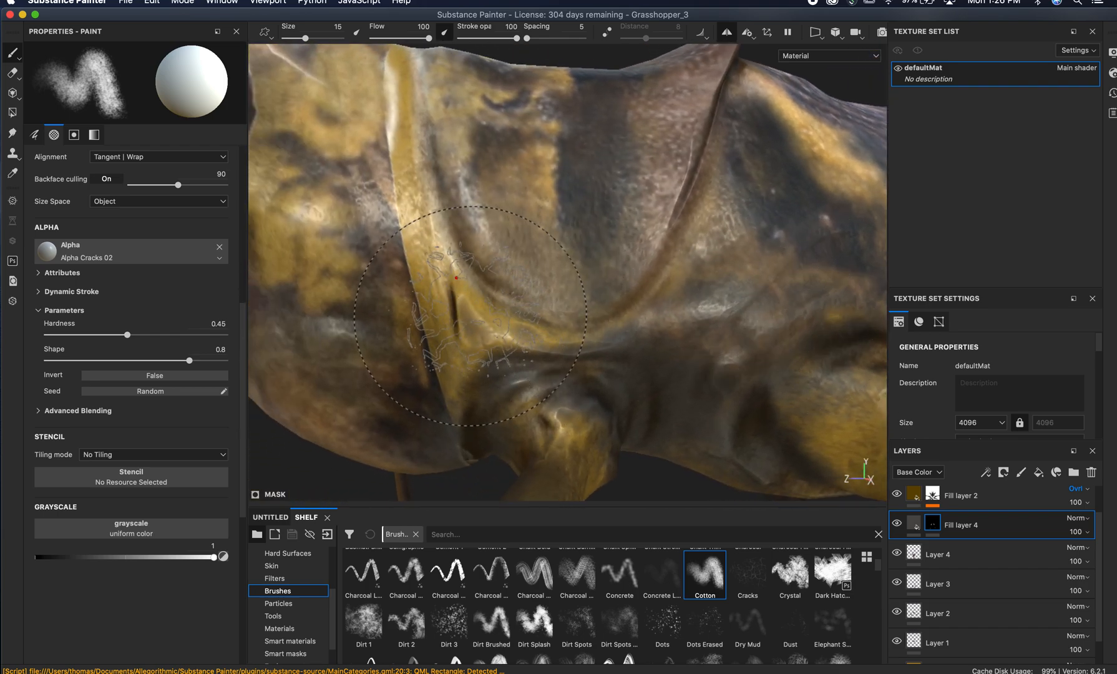
{"action": "left_click_drag", "start_coordinate": [517, 324], "coordinate": [495, 337], "text": "alt"}
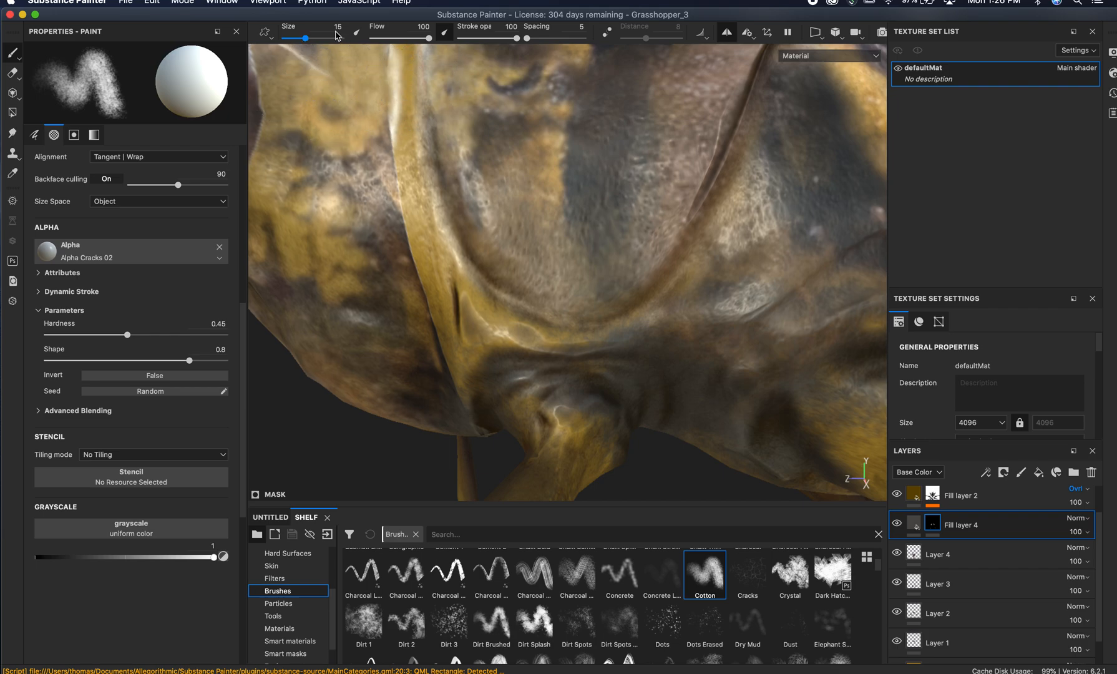
- Reduce the brush size to 3.45 and paint dark shading on Fill layer 4's mask along the collar seam behind the head
{"action": "left_click_drag", "start_coordinate": [308, 40], "coordinate": [288, 43]}
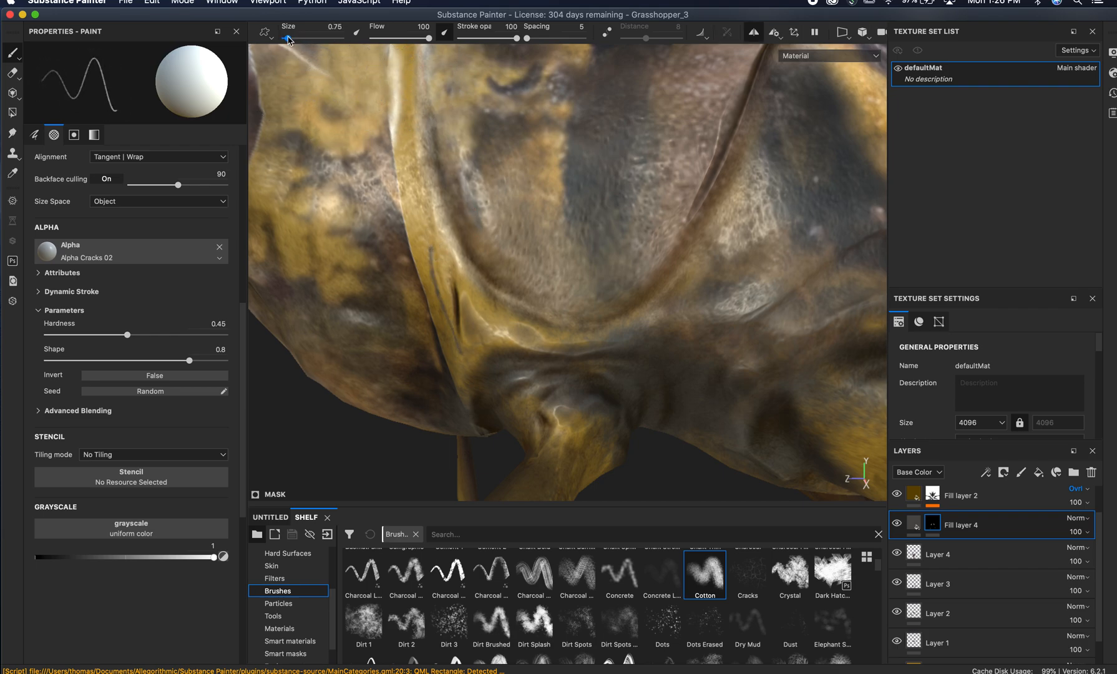
{"action": "left_click_drag", "start_coordinate": [287, 41], "coordinate": [295, 41]}
{"action": "left_click_drag", "start_coordinate": [427, 252], "coordinate": [469, 356]}
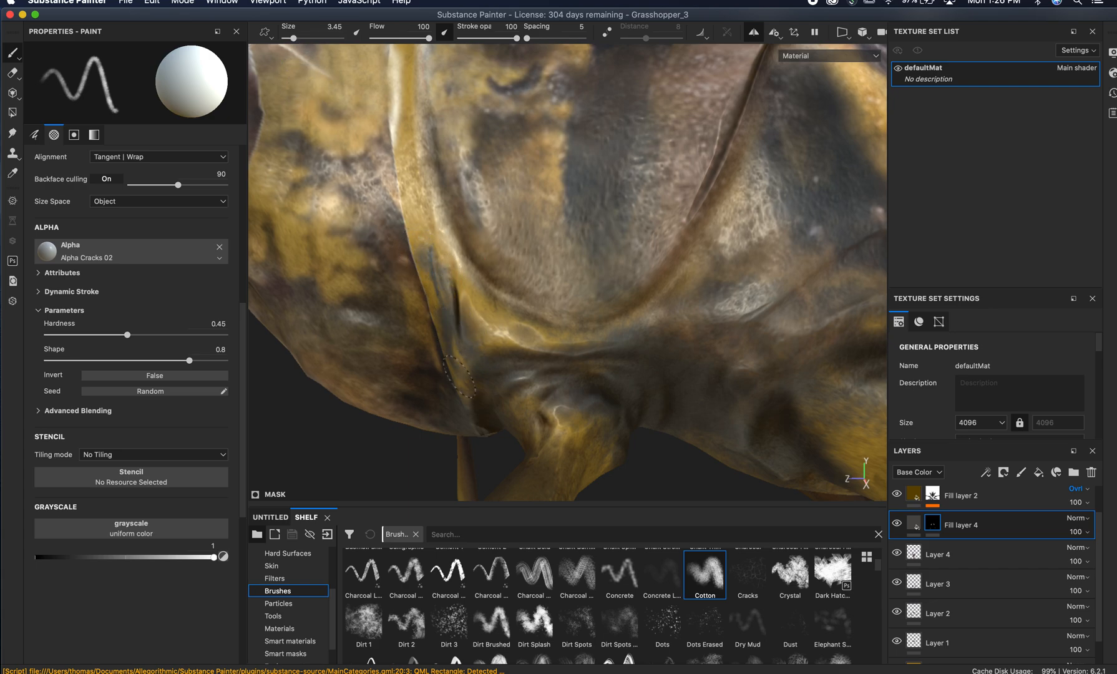
{"action": "mouse_move", "coordinate": [513, 359]}
{"action": "left_mouse_down", "text": "alt"}
{"action": "mouse_move", "coordinate": [461, 329]}
{"action": "mouse_move", "coordinate": [544, 305]}
{"action": "mouse_move", "coordinate": [493, 333]}
{"action": "left_mouse_up", "text": "alt"}
{"action": "mouse_move", "coordinate": [504, 290]}
{"action": "left_mouse_down"}
{"action": "mouse_move", "coordinate": [462, 181]}
{"action": "mouse_move", "coordinate": [454, 74]}
{"action": "left_mouse_up"}
- Extend the dark mask shading over the rest of the collar band and along the ridge below the thorax shield
{"action": "left_click_drag", "start_coordinate": [460, 167], "coordinate": [462, 212], "text": "alt"}
{"action": "left_click_drag", "start_coordinate": [465, 165], "coordinate": [499, 320]}
{"action": "mouse_move", "coordinate": [467, 208]}
{"action": "left_mouse_down"}
{"action": "mouse_move", "coordinate": [522, 387]}
{"action": "mouse_move", "coordinate": [499, 337]}
{"action": "mouse_move", "coordinate": [511, 225]}
{"action": "left_mouse_up"}
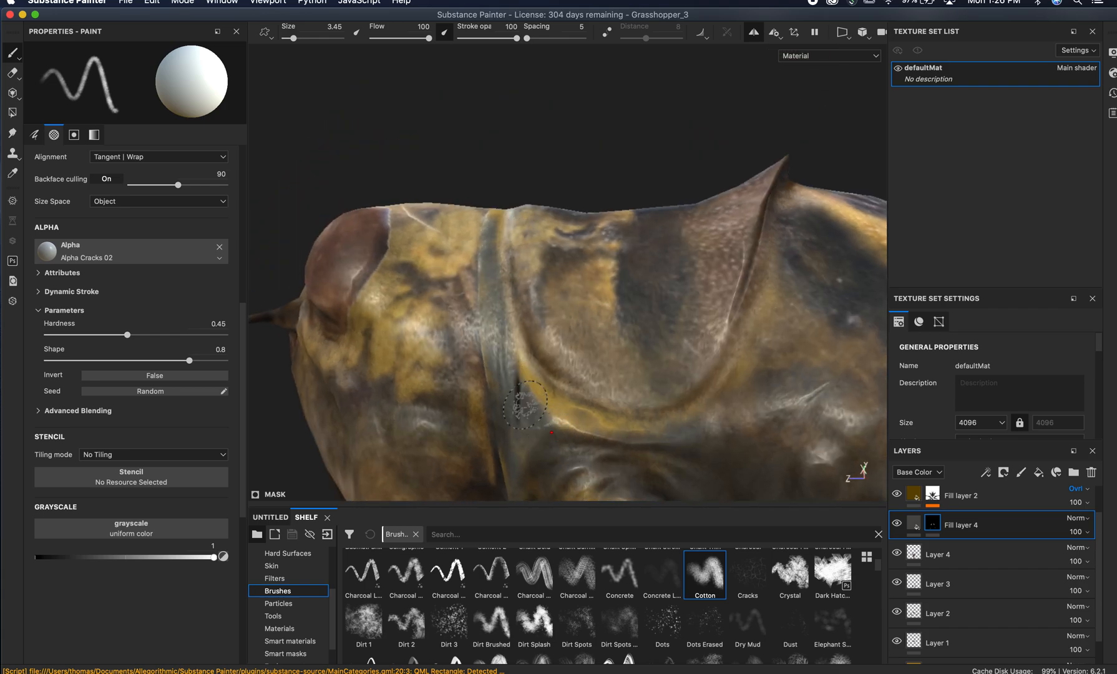
{"action": "mouse_move", "coordinate": [517, 362]}
{"action": "left_mouse_down"}
{"action": "mouse_move", "coordinate": [662, 446]}
{"action": "mouse_move", "coordinate": [558, 415]}
{"action": "left_mouse_up"}
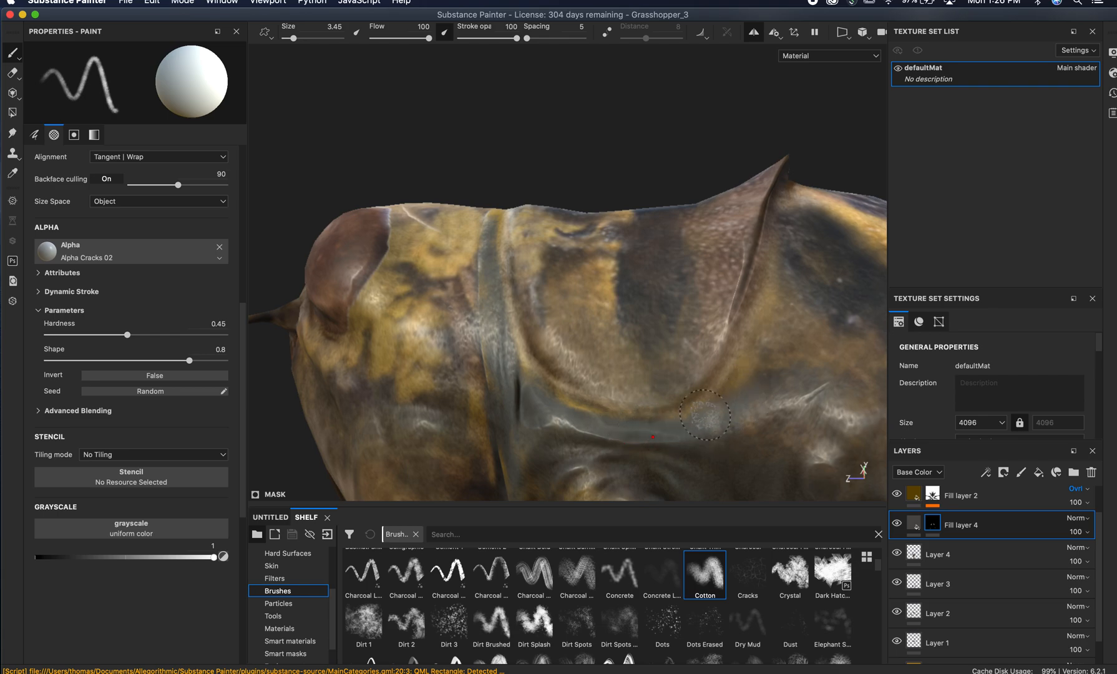
- Touch up the dark mask shading over the crease where the collar meets the thorax ridge
{"action": "right_click_drag", "start_coordinate": [691, 400], "coordinate": [401, 322], "text": "alt"}
{"action": "middle_click_drag", "start_coordinate": [554, 321], "coordinate": [381, 256], "text": "alt"}
{"action": "left_click_drag", "start_coordinate": [381, 256], "coordinate": [540, 319], "text": "alt"}
{"action": "right_click_drag", "start_coordinate": [420, 305], "coordinate": [472, 339], "text": "alt"}
{"action": "middle_click_drag", "start_coordinate": [472, 339], "coordinate": [638, 373], "text": "alt"}
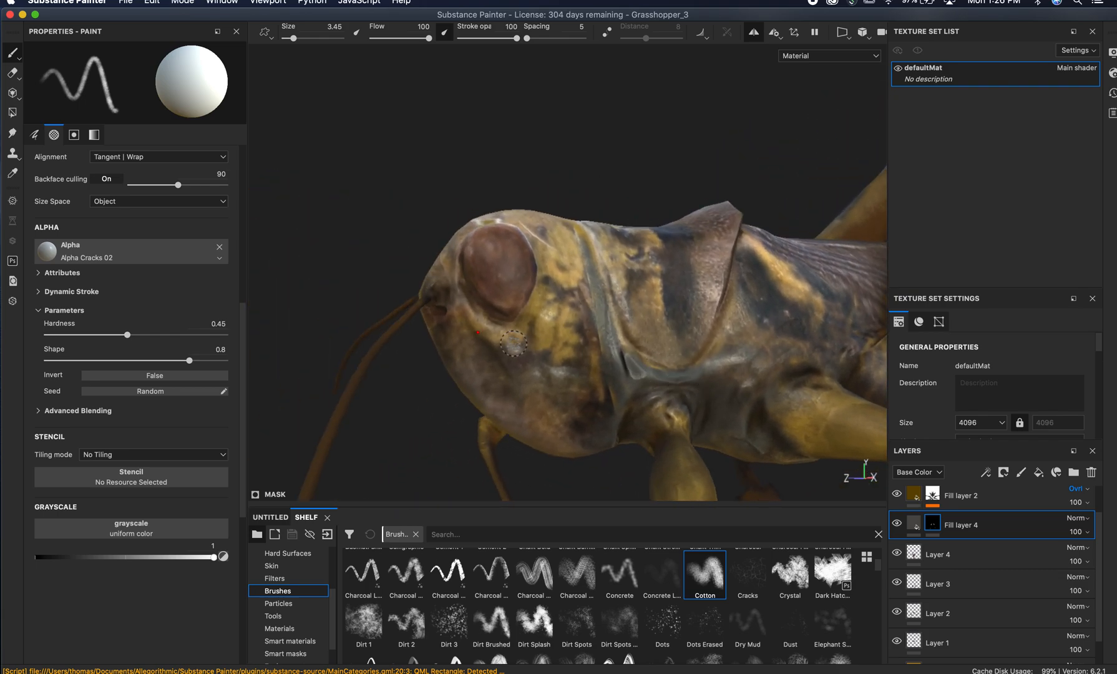
{"action": "right_click_drag", "start_coordinate": [638, 373], "coordinate": [683, 392], "text": "alt"}
{"action": "middle_click_drag", "start_coordinate": [684, 392], "coordinate": [540, 384], "text": "alt"}
{"action": "right_click_drag", "start_coordinate": [540, 384], "coordinate": [593, 405], "text": "alt"}
{"action": "right_click_drag", "start_coordinate": [665, 406], "coordinate": [614, 395], "text": "alt"}
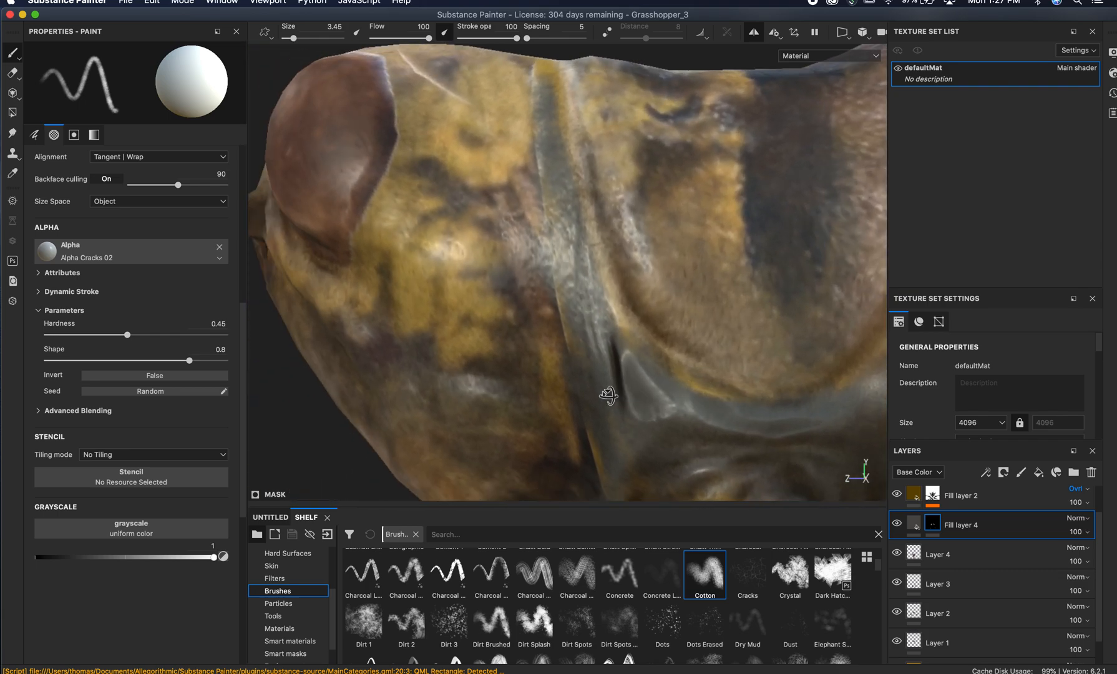
{"action": "left_click_drag", "start_coordinate": [614, 395], "coordinate": [626, 391], "text": "alt"}
{"action": "right_click_drag", "start_coordinate": [625, 392], "coordinate": [698, 401], "text": "alt"}
{"action": "left_click_drag", "start_coordinate": [604, 361], "coordinate": [600, 342]}
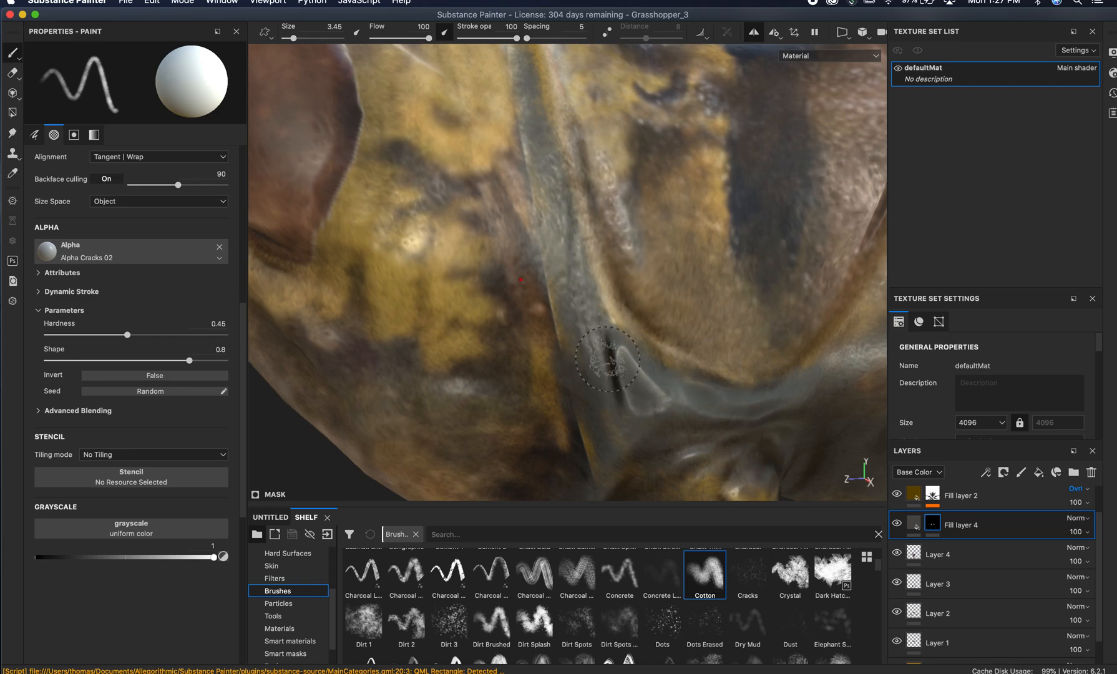
- Toggle Layer 1's visibility off and on to identify which part of the grasshopper's texture it holds
{"action": "right_click_drag", "start_coordinate": [745, 406], "coordinate": [293, 250], "text": "alt"}
{"action": "right_click_drag", "start_coordinate": [661, 355], "coordinate": [468, 290], "text": "alt"}
{"action": "middle_click_drag", "start_coordinate": [573, 290], "coordinate": [354, 260], "text": "alt"}
{"action": "left_click_drag", "start_coordinate": [551, 307], "coordinate": [499, 272], "text": "alt"}
{"action": "right_click_drag", "start_coordinate": [437, 259], "coordinate": [772, 319], "text": "alt"}
{"action": "mouse_move", "coordinate": [674, 323]}
{"action": "left_mouse_down", "text": "alt"}
{"action": "mouse_move", "coordinate": [686, 351]}
{"action": "mouse_move", "coordinate": [668, 343]}
{"action": "left_mouse_up", "text": "alt"}
{"action": "middle_click_drag", "start_coordinate": [615, 337], "coordinate": [634, 407], "text": "alt"}
{"action": "scroll", "coordinate": [986, 615], "scroll_direction": "down", "scroll_amount": 1}
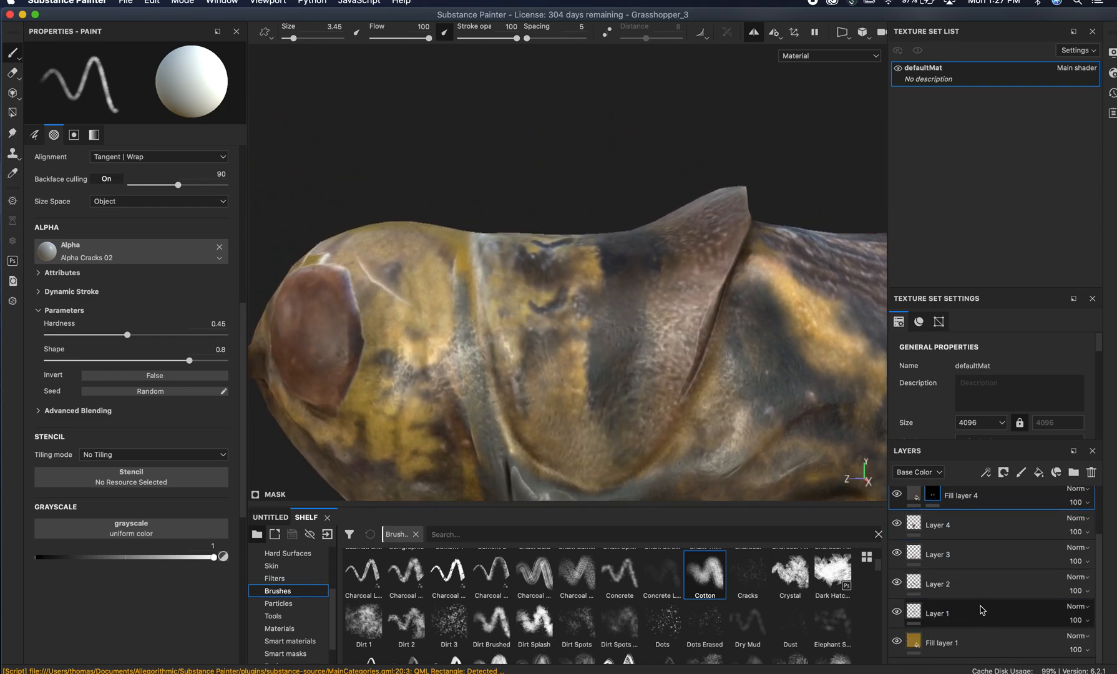
{"action": "left_click", "coordinate": [898, 612]}
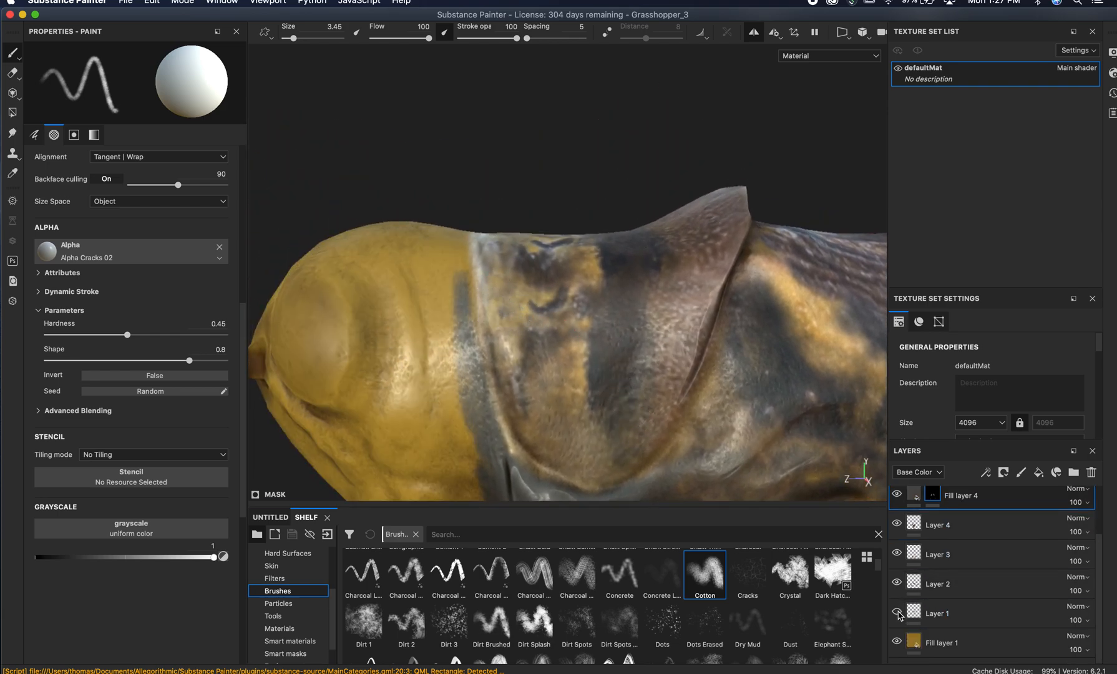
{"action": "left_click", "coordinate": [898, 613]}
- Select Layer 1 and clone surrounding skin texture over the pale seams on the head above the eye
{"action": "key", "text": "6"}
{"action": "left_click", "coordinate": [936, 602]}
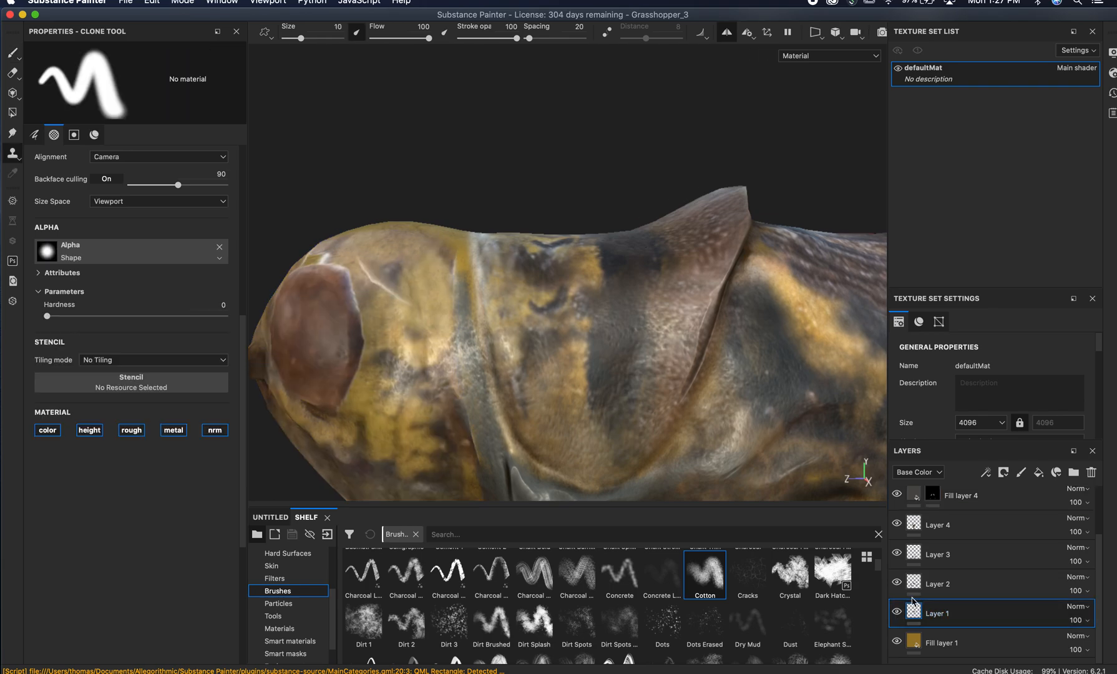
{"action": "left_click", "coordinate": [13, 154]}
{"action": "mouse_move", "coordinate": [406, 298]}
{"action": "left_mouse_down", "text": "alt"}
{"action": "mouse_move", "coordinate": [387, 340]}
{"action": "mouse_move", "coordinate": [387, 312]}
{"action": "left_mouse_up", "text": "alt"}
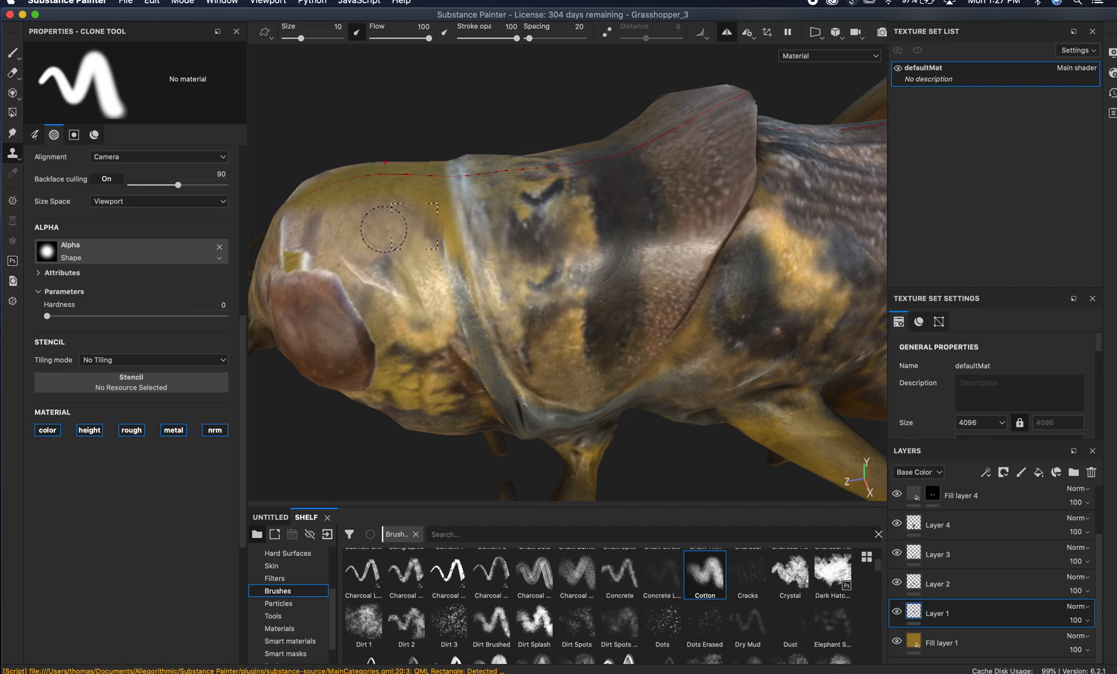
{"action": "key", "text": "v"}
{"action": "left_click", "coordinate": [400, 229]}
{"action": "key", "text": "v"}
{"action": "left_click", "coordinate": [350, 226]}
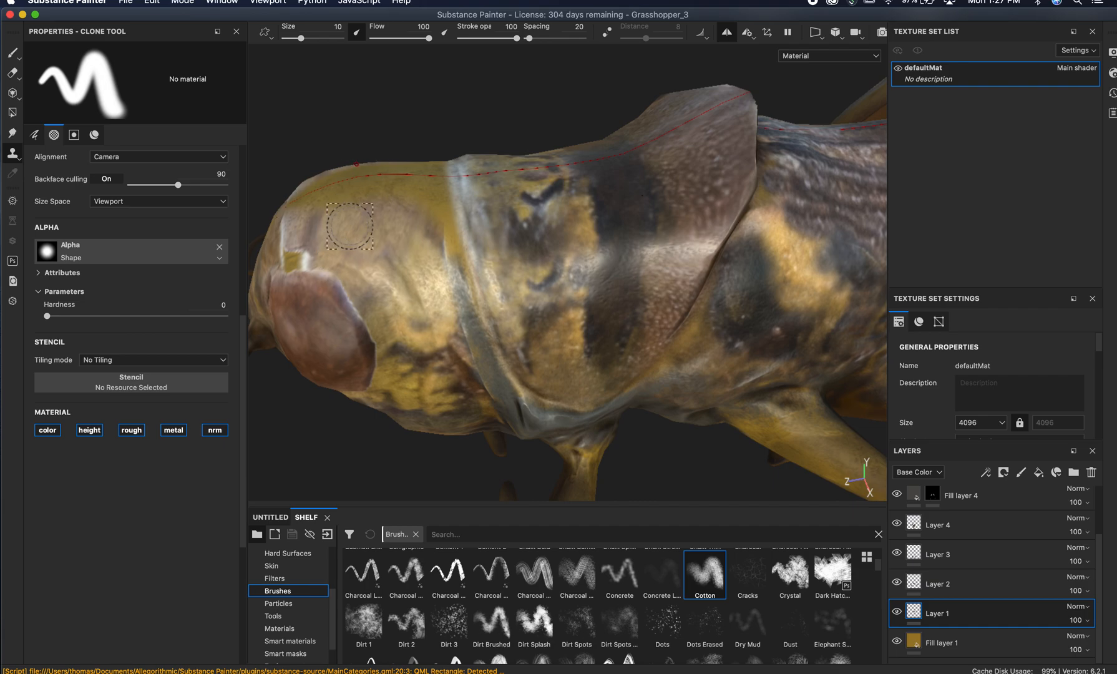
{"action": "mouse_move", "coordinate": [328, 242]}
{"action": "left_mouse_down"}
{"action": "mouse_move", "coordinate": [298, 253]}
{"action": "mouse_move", "coordinate": [278, 244]}
{"action": "mouse_move", "coordinate": [323, 224]}
{"action": "left_mouse_up"}
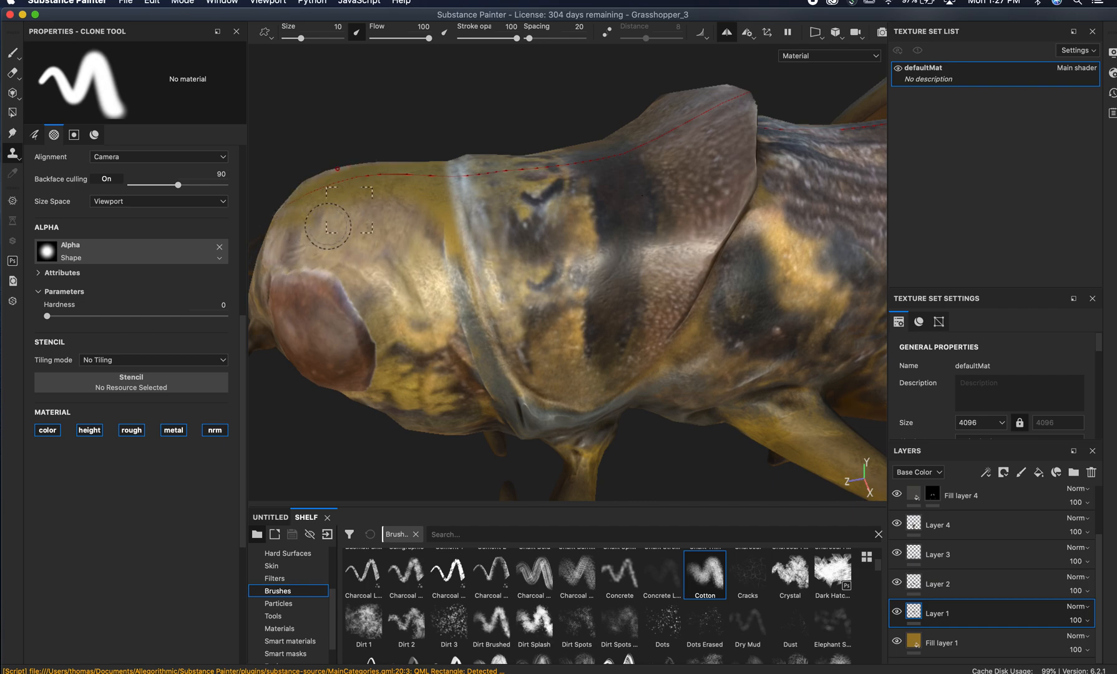
- Sample the brown forehead texture and clone it over the pale patches between the eyes
{"action": "left_click_drag", "start_coordinate": [403, 246], "coordinate": [559, 247], "text": "alt"}
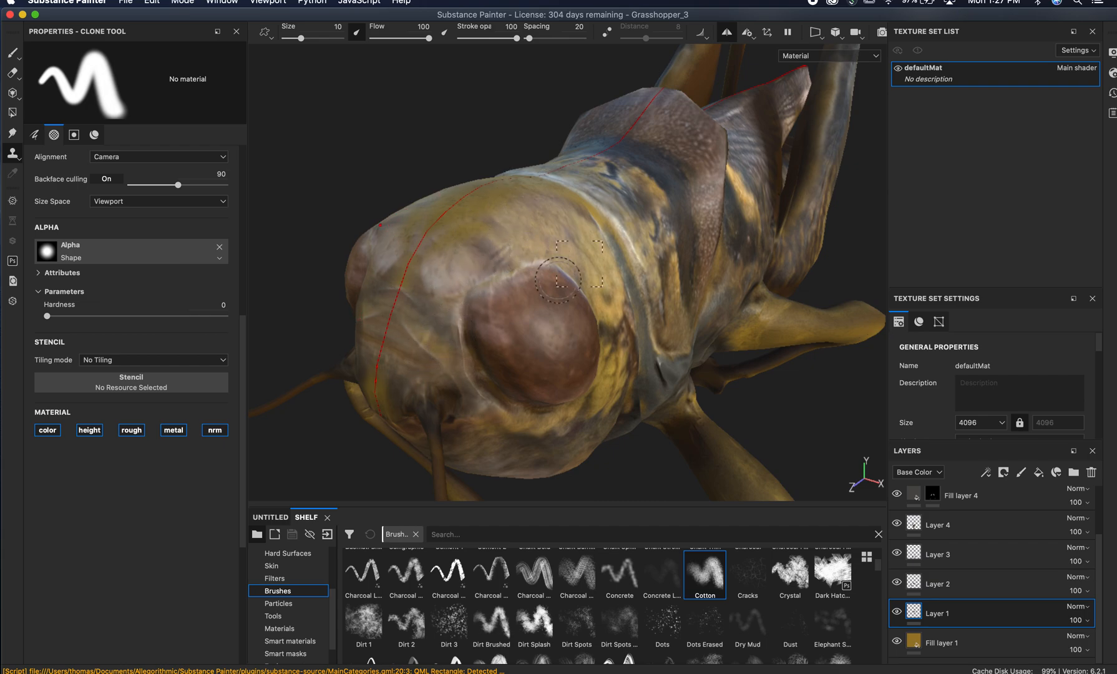
{"action": "mouse_move", "coordinate": [465, 417]}
{"action": "left_mouse_down", "text": "alt"}
{"action": "mouse_move", "coordinate": [435, 343]}
{"action": "mouse_move", "coordinate": [452, 374]}
{"action": "mouse_move", "coordinate": [502, 388]}
{"action": "left_mouse_up", "text": "alt"}
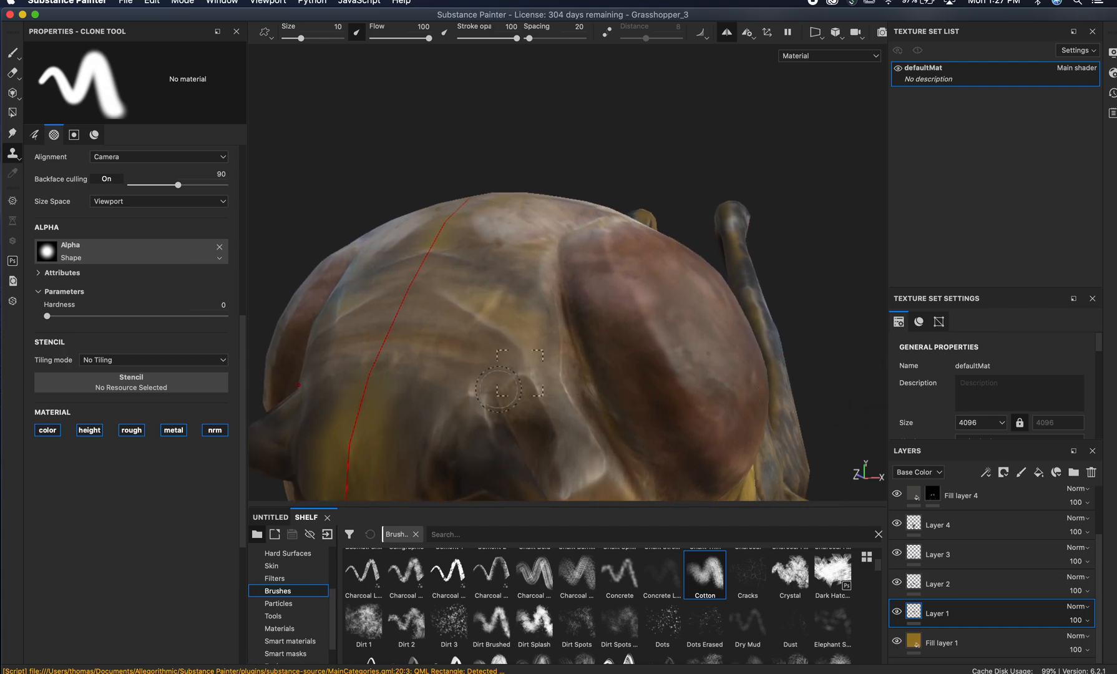
{"action": "key", "text": "v"}
{"action": "left_click", "coordinate": [430, 374]}
{"action": "left_click_drag", "start_coordinate": [470, 304], "coordinate": [498, 320]}
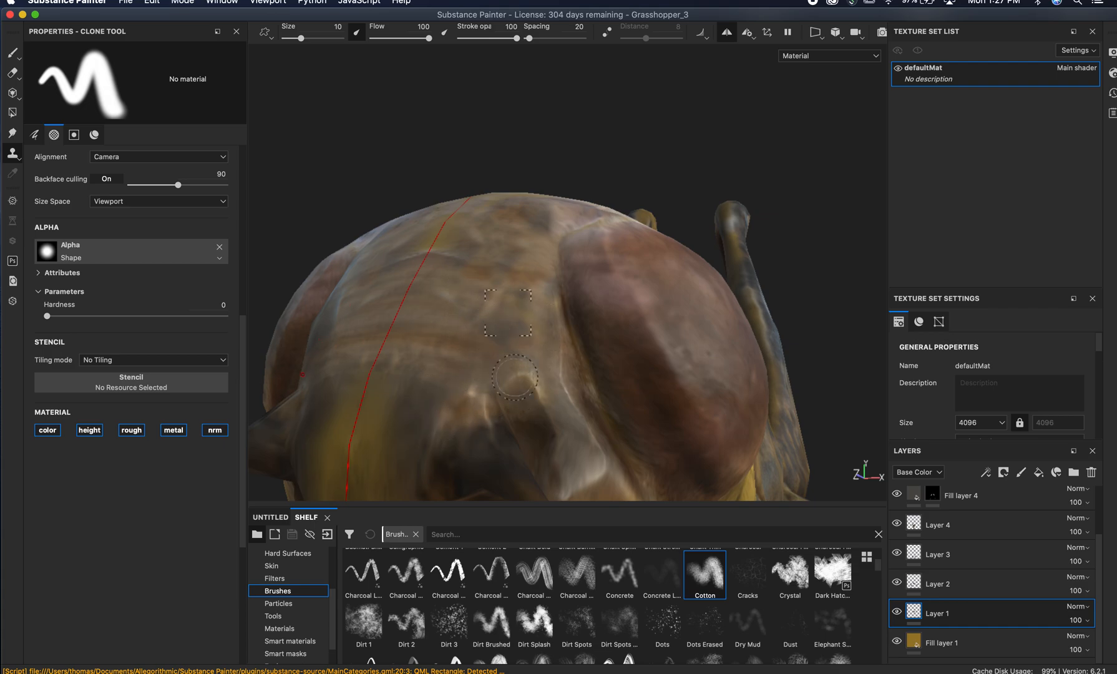
- Rotate the environment lighting, sample the cheek texture and clone it over the area beneath the eye
{"action": "mouse_move", "coordinate": [492, 431]}
{"action": "left_mouse_down", "text": "alt"}
{"action": "mouse_move", "coordinate": [407, 327]}
{"action": "mouse_move", "coordinate": [373, 256]}
{"action": "left_mouse_up", "text": "alt"}
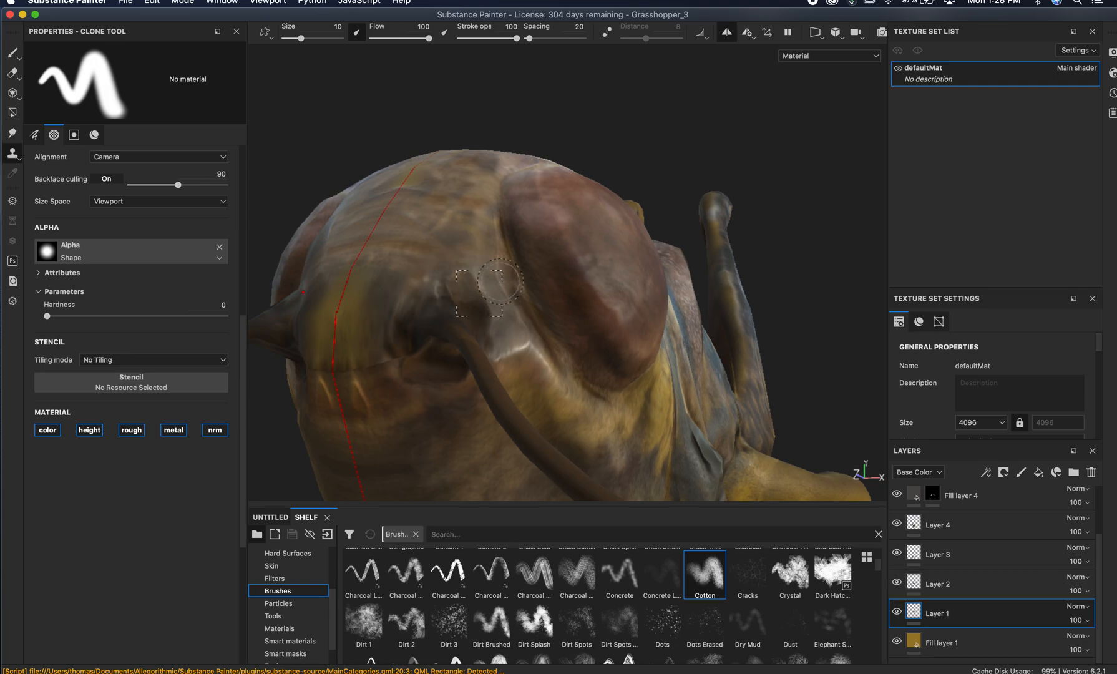
{"action": "mouse_move", "coordinate": [578, 404]}
{"action": "left_mouse_down", "text": "alt"}
{"action": "mouse_move", "coordinate": [464, 363]}
{"action": "mouse_move", "coordinate": [516, 388]}
{"action": "left_mouse_up", "text": "alt"}
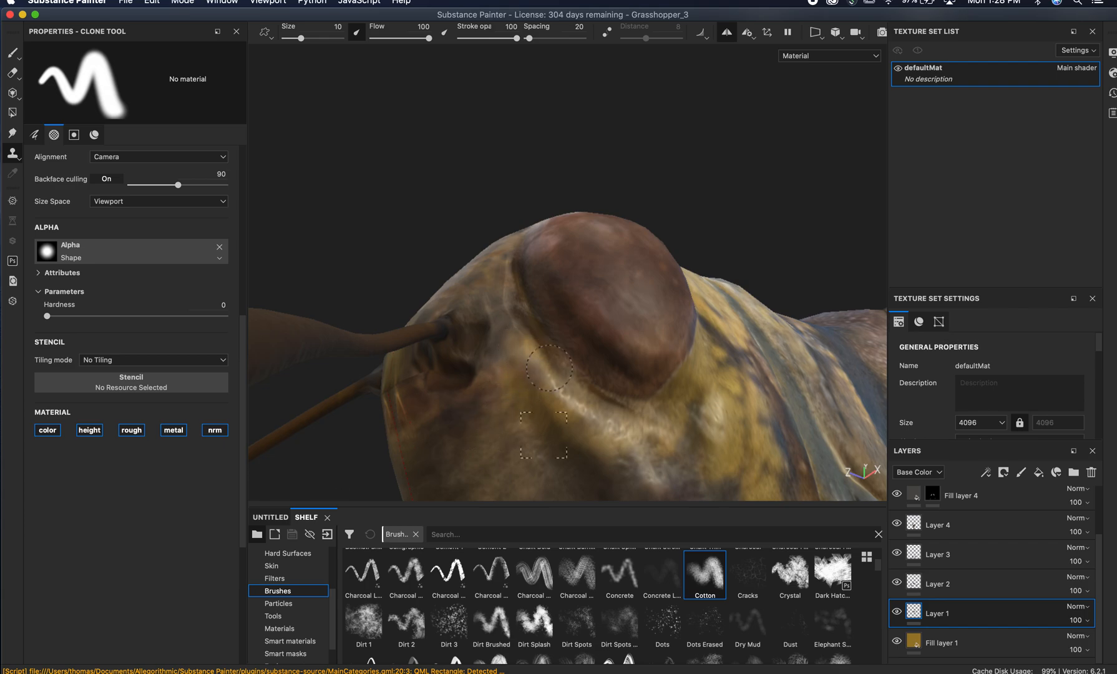
{"action": "right_click_drag", "start_coordinate": [596, 368], "coordinate": [582, 363], "text": "shift"}
{"action": "mouse_move", "coordinate": [643, 354]}
{"action": "left_mouse_down", "text": "alt"}
{"action": "mouse_move", "coordinate": [631, 342]}
{"action": "mouse_move", "coordinate": [585, 388]}
{"action": "left_mouse_up", "text": "alt"}
{"action": "middle_click_drag", "start_coordinate": [639, 306], "coordinate": [546, 285], "text": "alt"}
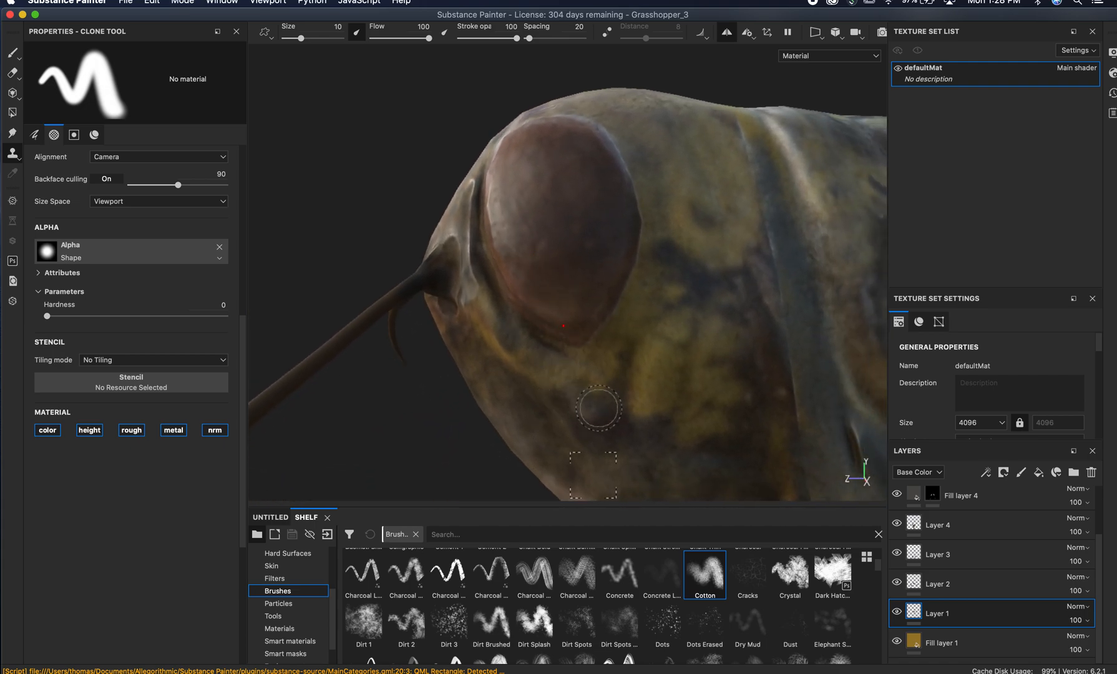
{"action": "key", "text": "v"}
{"action": "left_click", "coordinate": [635, 438]}
{"action": "mouse_move", "coordinate": [558, 425]}
{"action": "left_mouse_down"}
{"action": "mouse_move", "coordinate": [558, 451]}
{"action": "mouse_move", "coordinate": [618, 388]}
{"action": "left_mouse_up"}
- Examine the cloned head, the collar and the whole grasshopper from several angles and under rotated lighting
{"action": "middle_click_drag", "start_coordinate": [611, 362], "coordinate": [592, 210], "text": "alt"}
{"action": "left_click_drag", "start_coordinate": [640, 262], "coordinate": [568, 332], "text": "alt"}
{"action": "mouse_move", "coordinate": [603, 225]}
{"action": "middle_mouse_down", "text": "alt"}
{"action": "mouse_move", "coordinate": [509, 310]}
{"action": "mouse_move", "coordinate": [465, 399]}
{"action": "middle_mouse_up", "text": "alt"}
{"action": "left_click_drag", "start_coordinate": [515, 227], "coordinate": [580, 324], "text": "alt"}
{"action": "middle_click_drag", "start_coordinate": [499, 279], "coordinate": [567, 202], "text": "alt"}
{"action": "mouse_move", "coordinate": [527, 296]}
{"action": "left_mouse_down", "text": "alt"}
{"action": "mouse_move", "coordinate": [347, 196]}
{"action": "mouse_move", "coordinate": [324, 200]}
{"action": "left_mouse_up", "text": "alt"}
{"action": "middle_click_drag", "start_coordinate": [643, 257], "coordinate": [447, 182], "text": "alt"}
{"action": "left_click_drag", "start_coordinate": [521, 210], "coordinate": [566, 212], "text": "alt"}
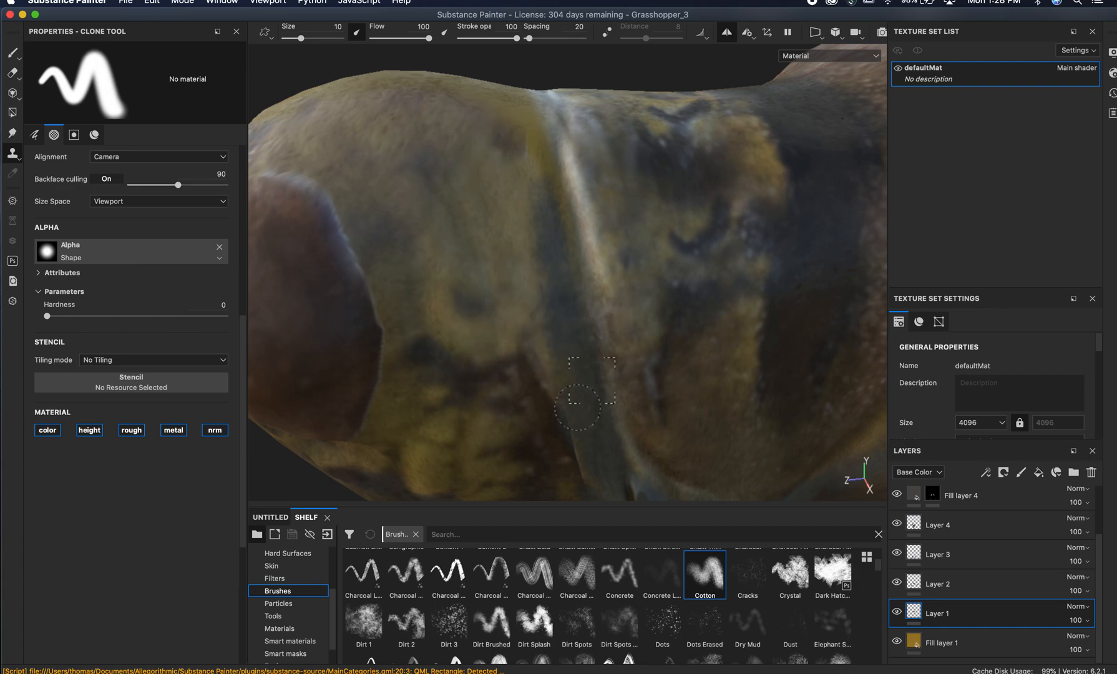
{"action": "right_click_drag", "start_coordinate": [569, 304], "coordinate": [397, 294], "text": "alt"}
{"action": "left_click_drag", "start_coordinate": [396, 294], "coordinate": [432, 140], "text": "alt"}
{"action": "right_click_drag", "start_coordinate": [561, 294], "coordinate": [671, 324], "text": "alt"}
{"action": "mouse_move", "coordinate": [672, 324]}
{"action": "left_mouse_down", "text": "alt"}
{"action": "mouse_move", "coordinate": [532, 200]}
{"action": "mouse_move", "coordinate": [500, 137]}
{"action": "left_mouse_up", "text": "alt"}
{"action": "right_click_drag", "start_coordinate": [562, 216], "coordinate": [531, 220], "text": "alt"}
{"action": "middle_click_drag", "start_coordinate": [576, 225], "coordinate": [429, 237], "text": "alt"}
{"action": "right_click_drag", "start_coordinate": [429, 238], "coordinate": [362, 244], "text": "alt"}
{"action": "mouse_move", "coordinate": [561, 241]}
{"action": "left_mouse_down", "text": "alt"}
{"action": "mouse_move", "coordinate": [653, 294]}
{"action": "mouse_move", "coordinate": [663, 260]}
{"action": "left_mouse_up", "text": "alt"}
{"action": "mouse_move", "coordinate": [663, 260]}
{"action": "right_mouse_down", "text": "alt"}
{"action": "mouse_move", "coordinate": [699, 266]}
{"action": "mouse_move", "coordinate": [562, 236]}
{"action": "right_mouse_up", "text": "alt"}
{"action": "middle_click_drag", "start_coordinate": [598, 235], "coordinate": [543, 246], "text": "alt"}
{"action": "right_click_drag", "start_coordinate": [693, 349], "coordinate": [600, 341], "text": "shift"}
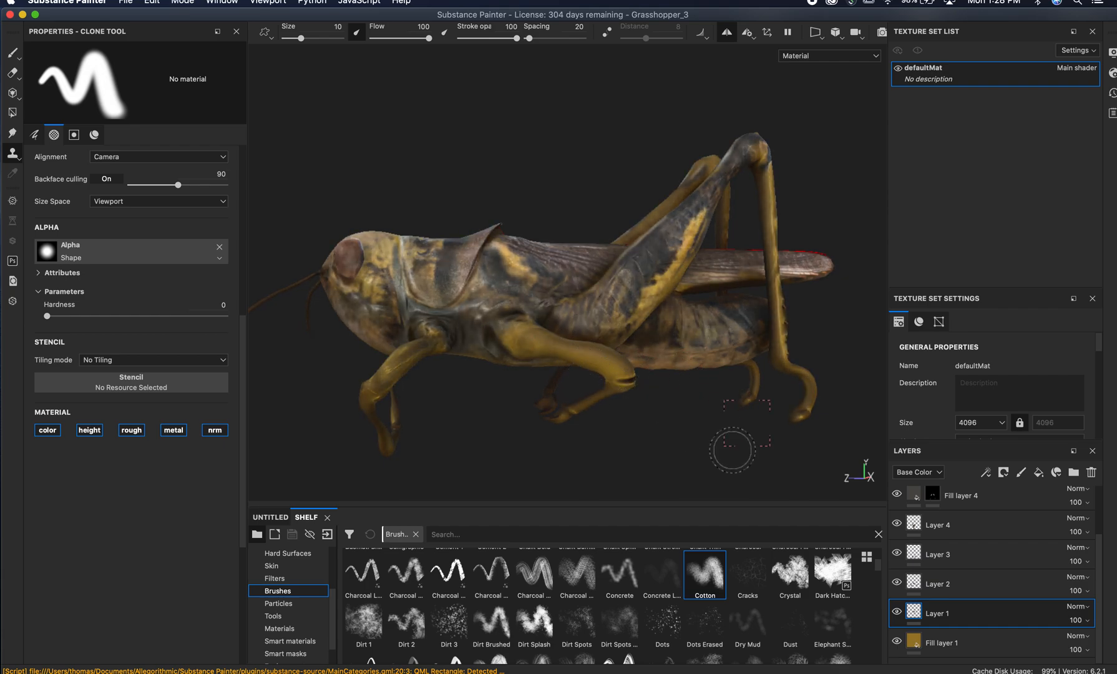
- Add a new fill layer with a black mask directly above Fill layer 4
{"action": "left_click_drag", "start_coordinate": [645, 415], "coordinate": [693, 425], "text": "alt"}
{"action": "right_click_drag", "start_coordinate": [692, 424], "coordinate": [719, 428], "text": "alt"}
{"action": "middle_click_drag", "start_coordinate": [624, 368], "coordinate": [671, 287], "text": "alt"}
{"action": "right_click_drag", "start_coordinate": [643, 367], "coordinate": [702, 373], "text": "alt"}
{"action": "middle_click_drag", "start_coordinate": [605, 359], "coordinate": [641, 305], "text": "alt"}
{"action": "right_click_drag", "start_coordinate": [545, 302], "coordinate": [691, 346], "text": "alt"}
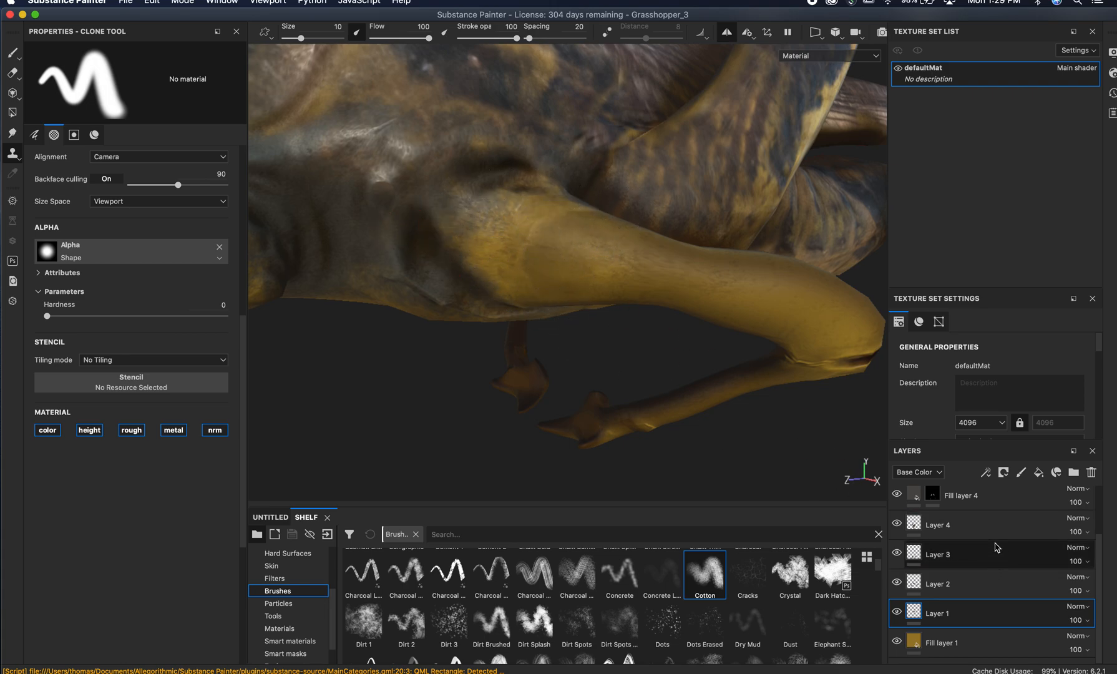
{"action": "scroll", "coordinate": [996, 543], "scroll_direction": "up", "scroll_amount": 3}
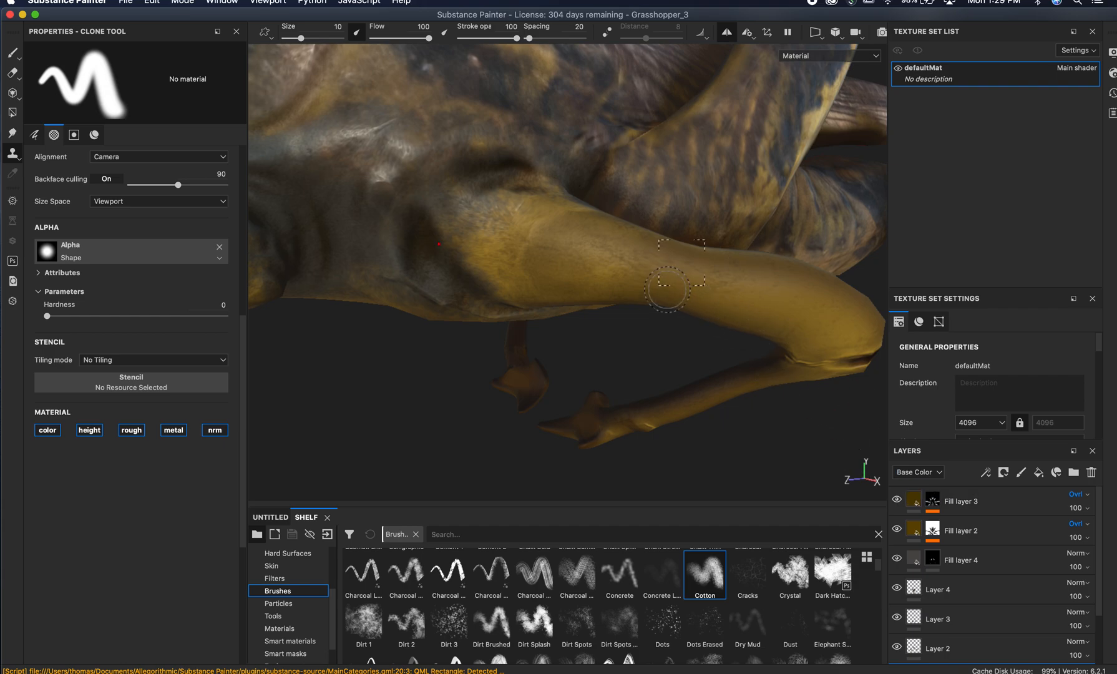
{"action": "left_click", "coordinate": [1014, 560]}
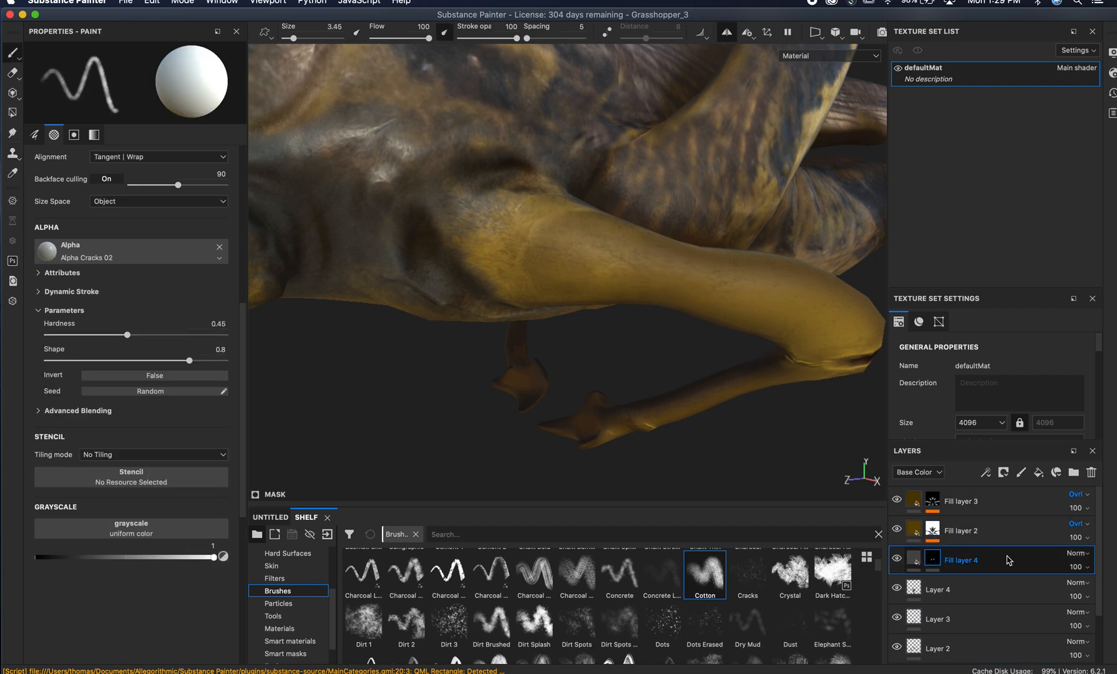
{"action": "left_click", "coordinate": [1039, 473]}
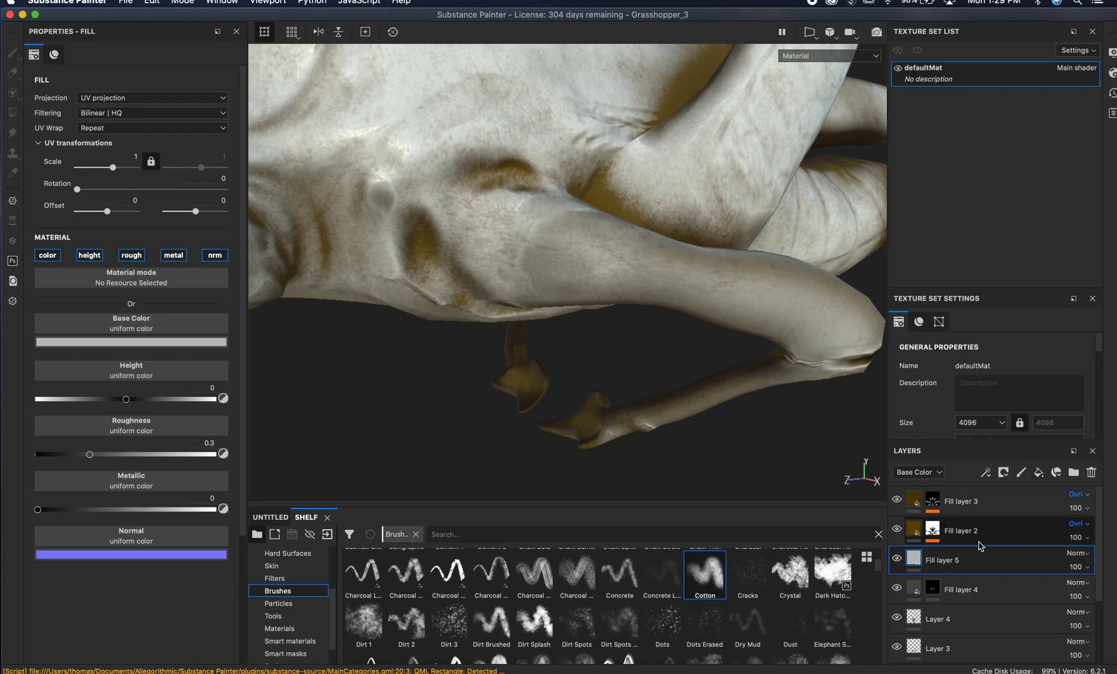
{"action": "right_click", "coordinate": [958, 559]}
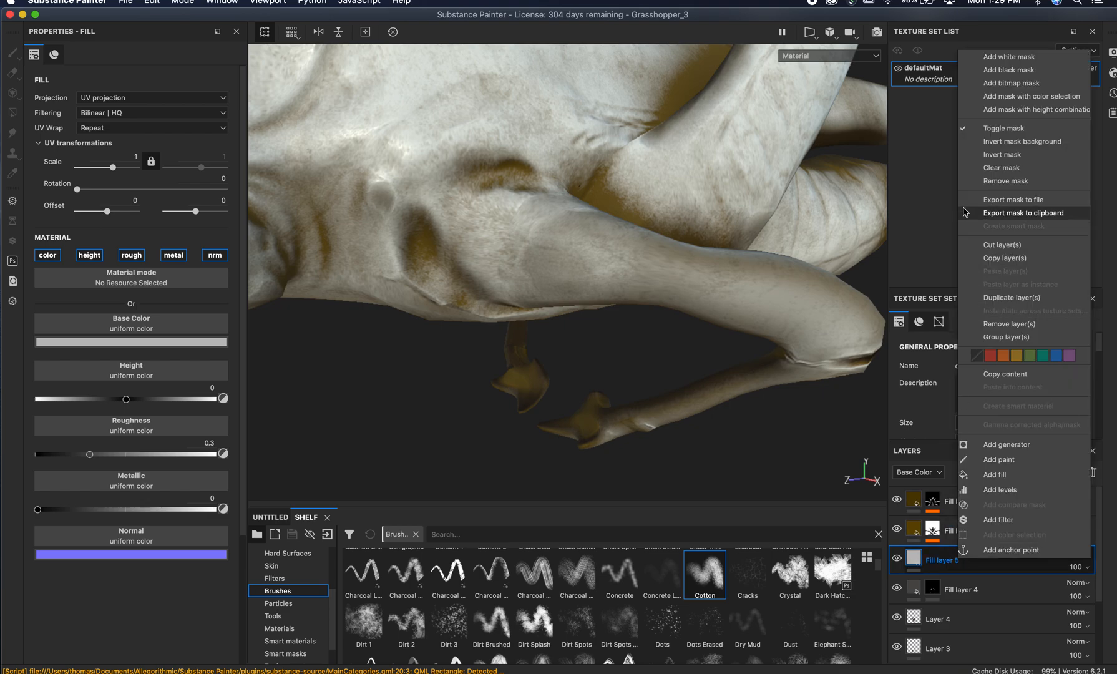
{"action": "left_click", "coordinate": [997, 70]}
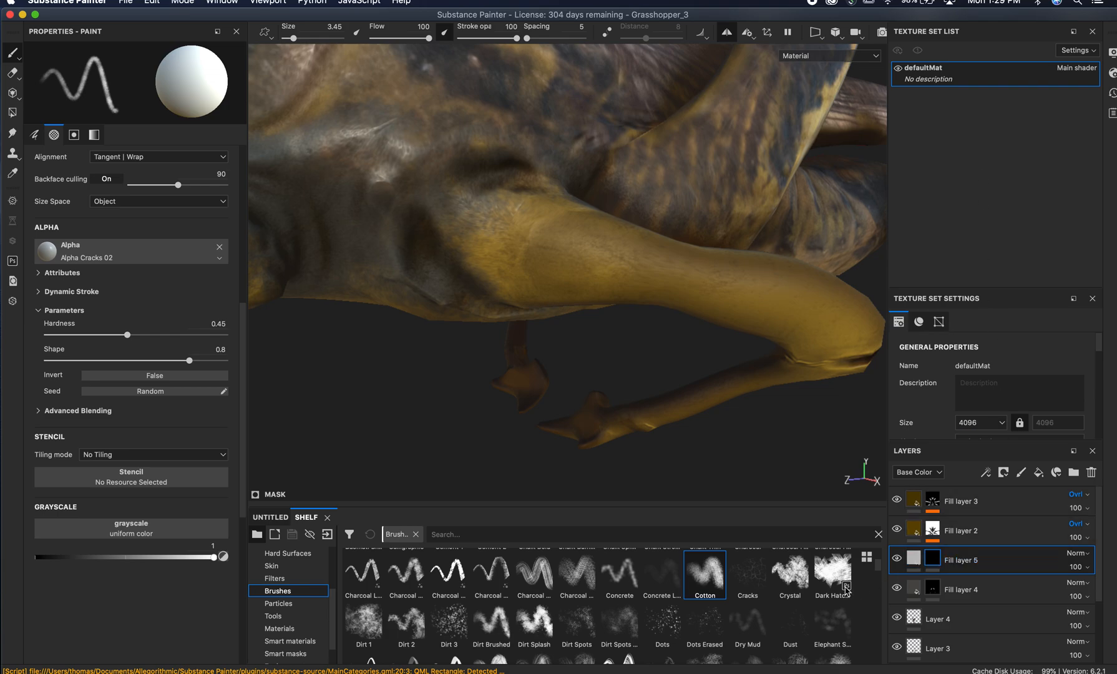
- Search the brushes for "crack", choose Kyle's Concept Brushes - Cracked Earth and set its size to 10.34 for the middle leg
{"action": "mouse_move", "coordinate": [665, 632]}
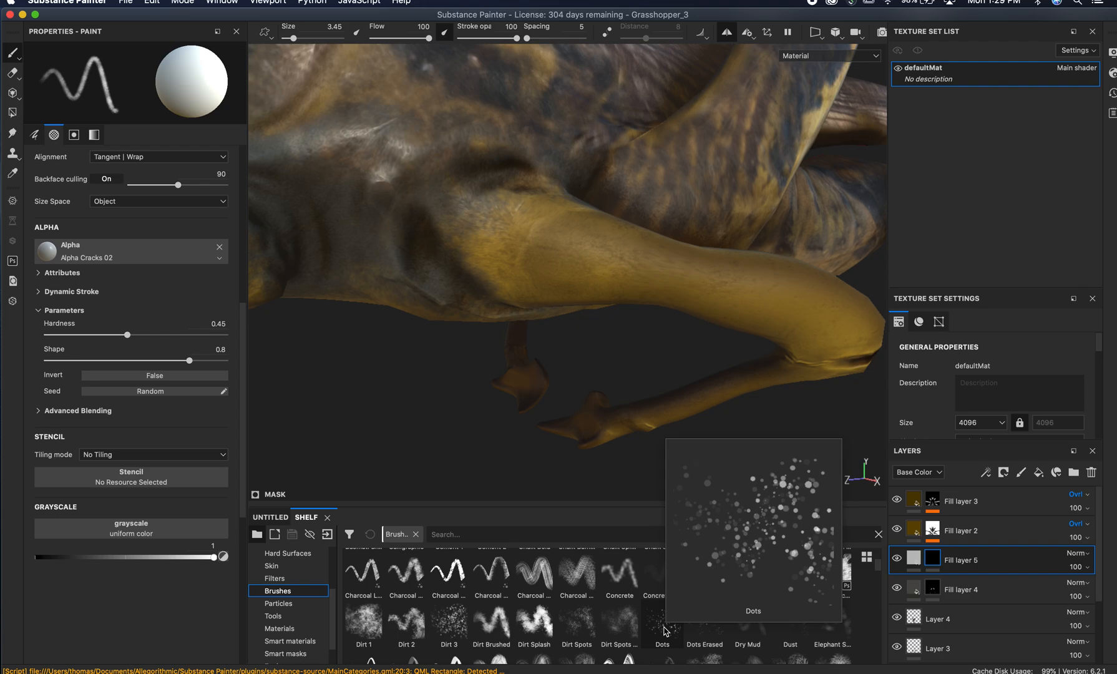
{"action": "left_click", "coordinate": [498, 535]}
{"action": "type", "text": "crack"}
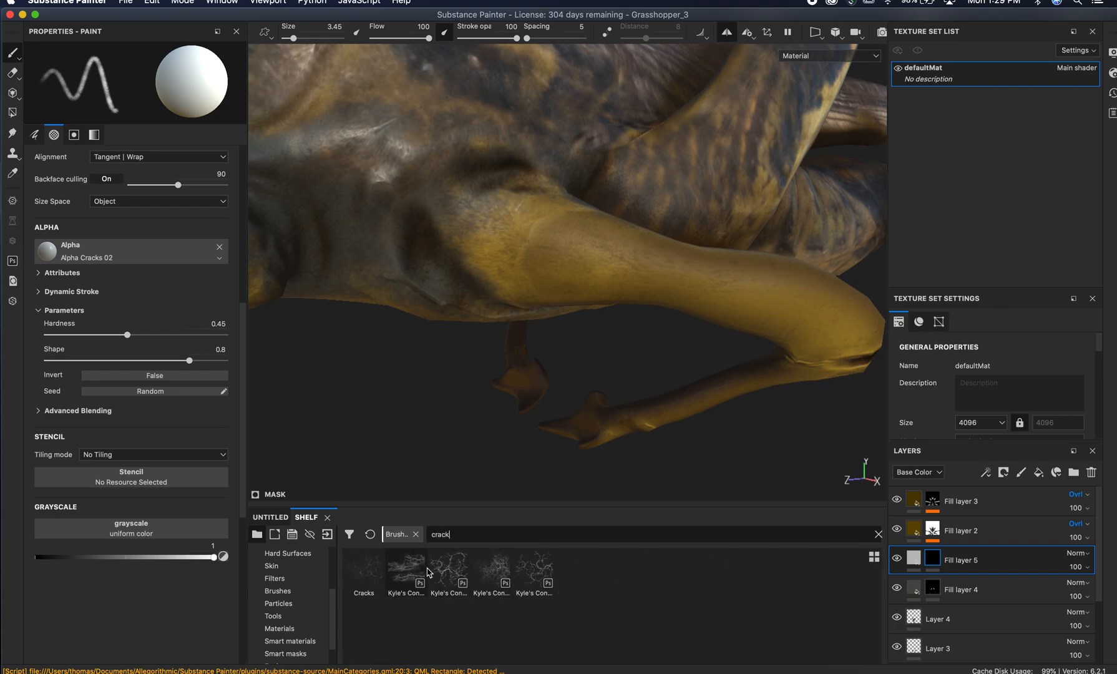
{"action": "mouse_move", "coordinate": [414, 572]}
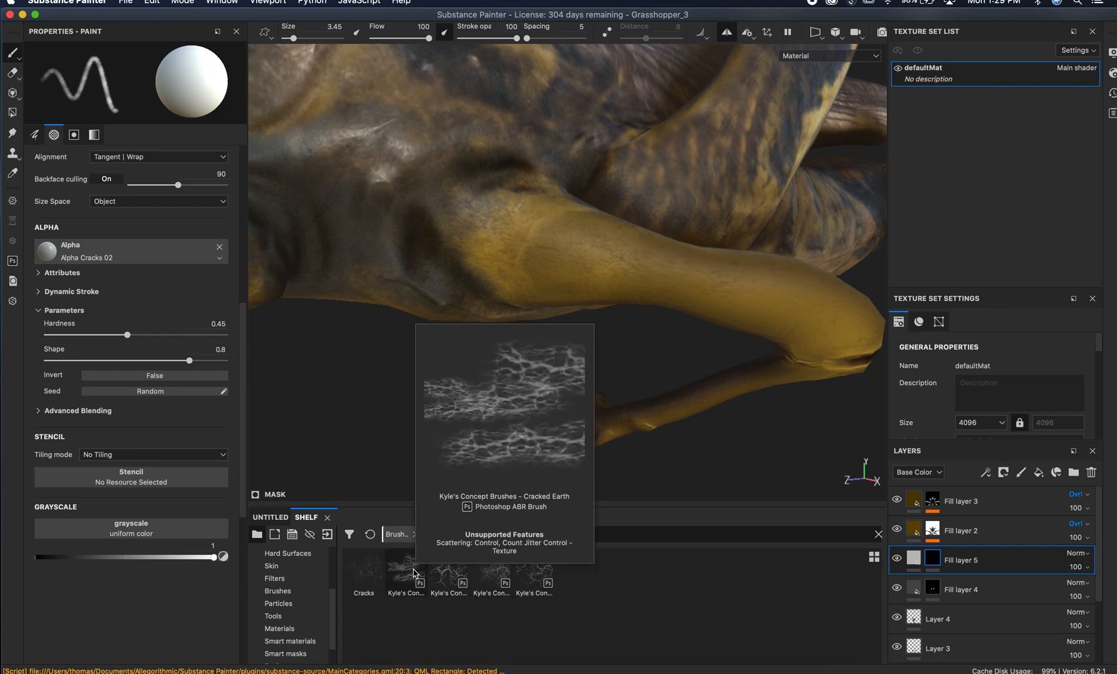
{"action": "mouse_move", "coordinate": [368, 583]}
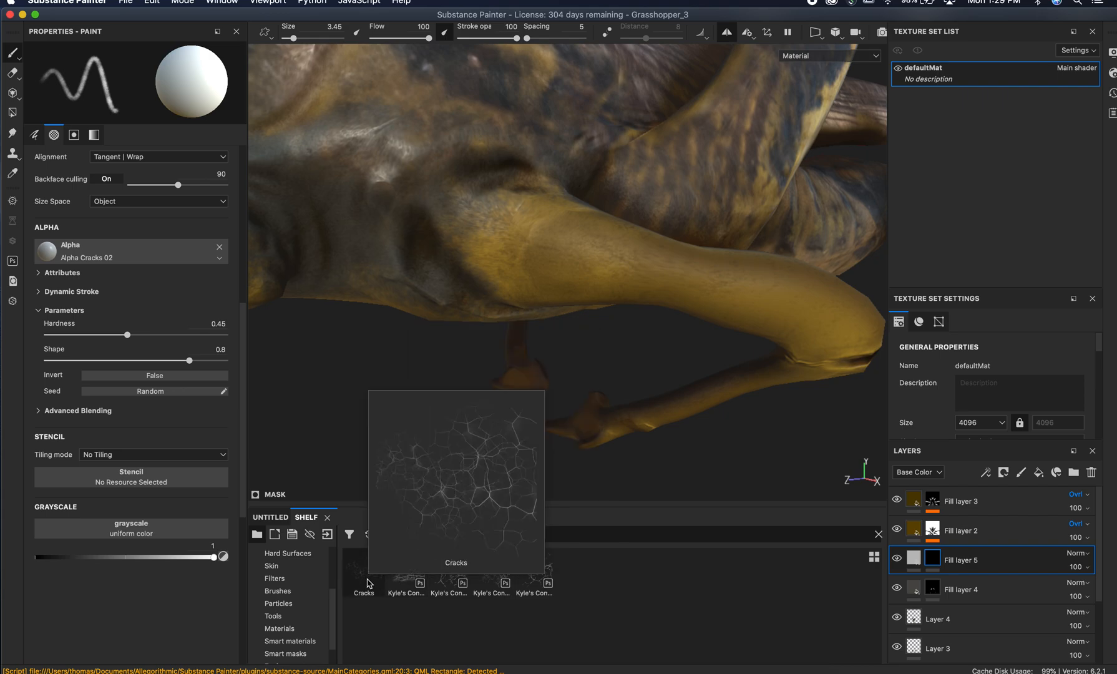
{"action": "mouse_move", "coordinate": [493, 592]}
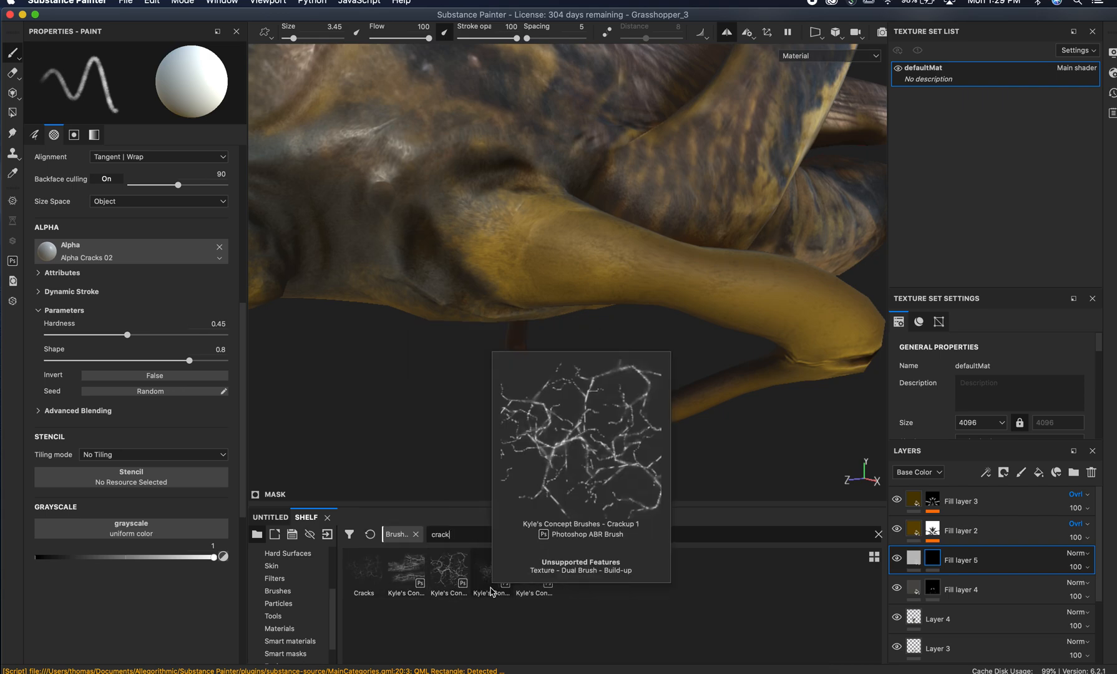
{"action": "left_click", "coordinate": [409, 578]}
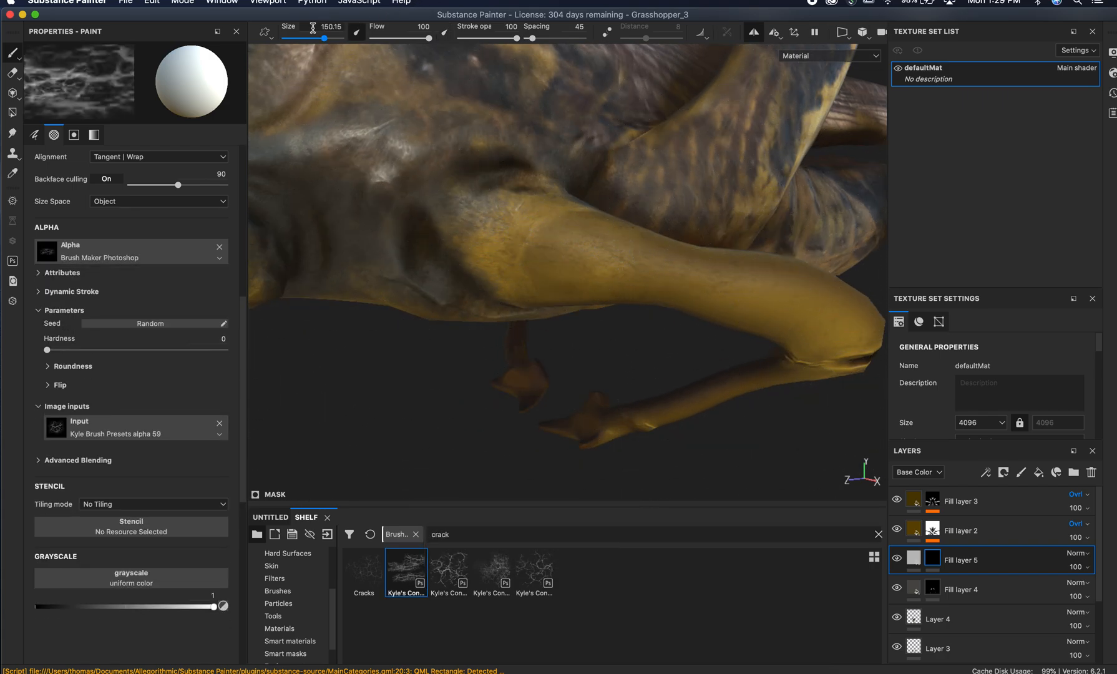
{"action": "left_click_drag", "start_coordinate": [318, 42], "coordinate": [293, 39]}
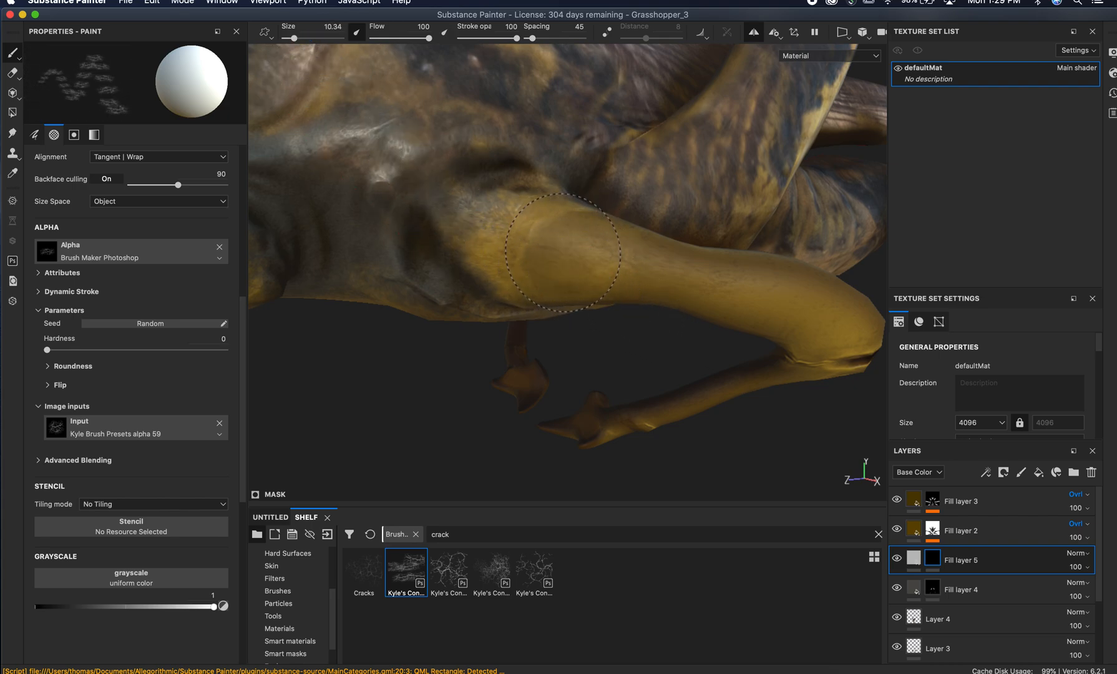
{"action": "mouse_move", "coordinate": [531, 273]}
{"action": "left_mouse_down", "text": "alt"}
{"action": "mouse_move", "coordinate": [559, 293]}
{"action": "mouse_move", "coordinate": [661, 306]}
{"action": "mouse_move", "coordinate": [662, 329]}
{"action": "left_mouse_up", "text": "alt"}
{"action": "right_click_drag", "start_coordinate": [661, 329], "coordinate": [759, 309], "text": "alt"}
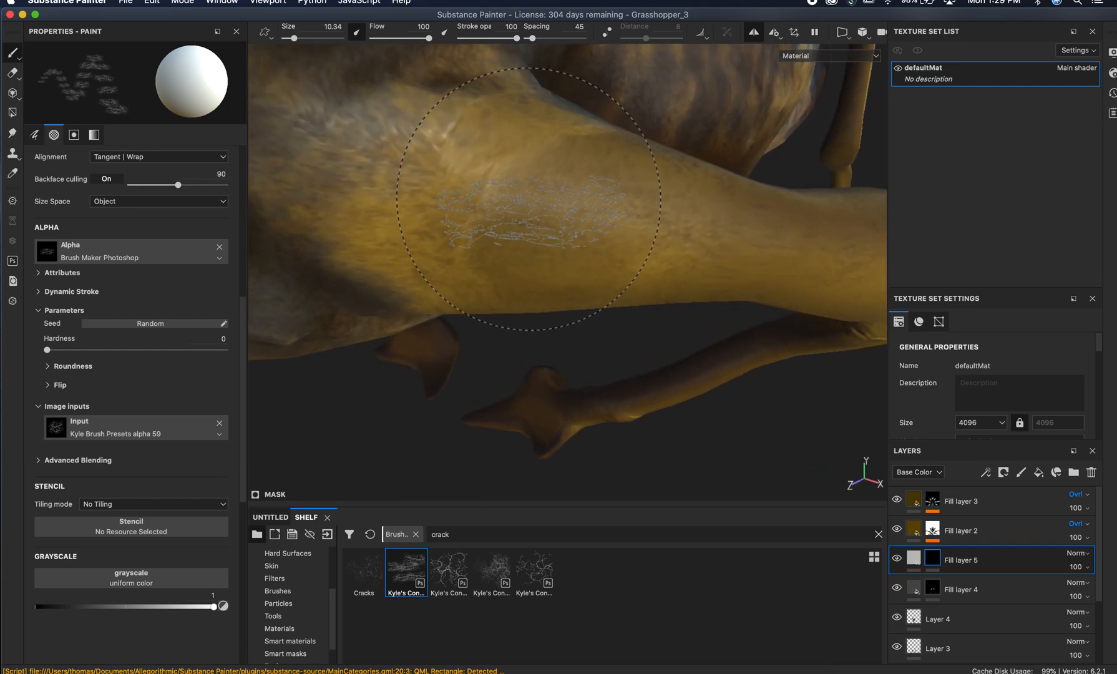
- Paint crack marks on Fill layer 5's mask over the thick upper end of the middle leg
{"action": "mouse_move", "coordinate": [676, 387]}
{"action": "left_mouse_down", "text": "alt"}
{"action": "mouse_move", "coordinate": [744, 289]}
{"action": "mouse_move", "coordinate": [717, 281]}
{"action": "left_mouse_up", "text": "alt"}
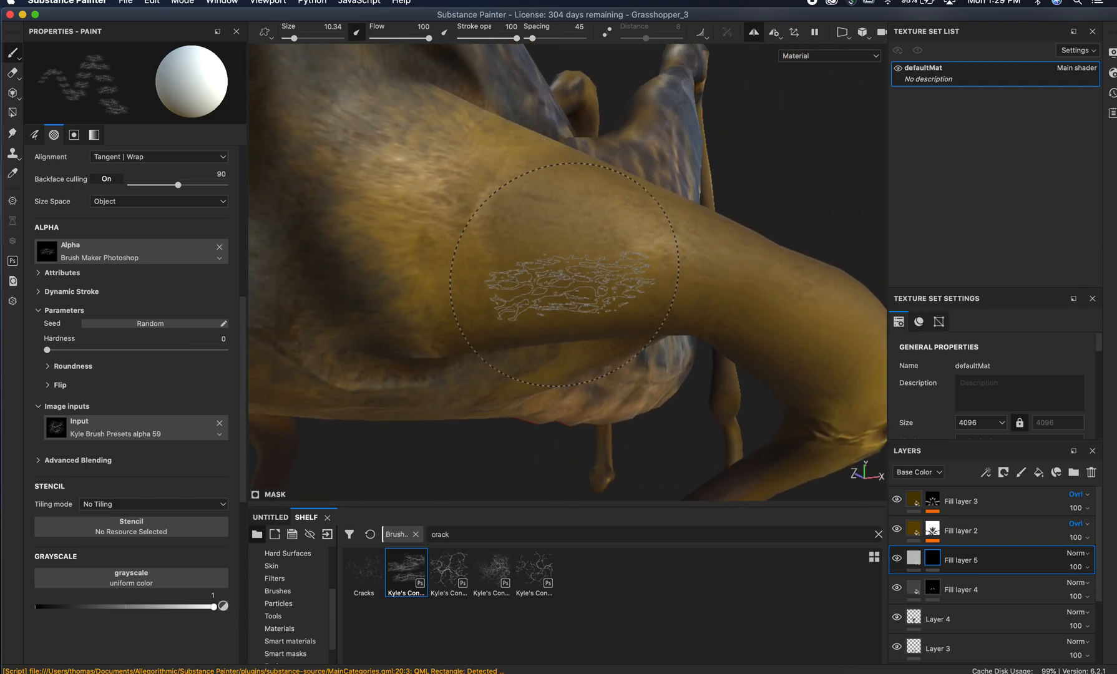
{"action": "mouse_move", "coordinate": [669, 324]}
{"action": "left_mouse_down", "text": "alt"}
{"action": "mouse_move", "coordinate": [611, 366]}
{"action": "mouse_move", "coordinate": [554, 356]}
{"action": "left_mouse_up", "text": "alt"}
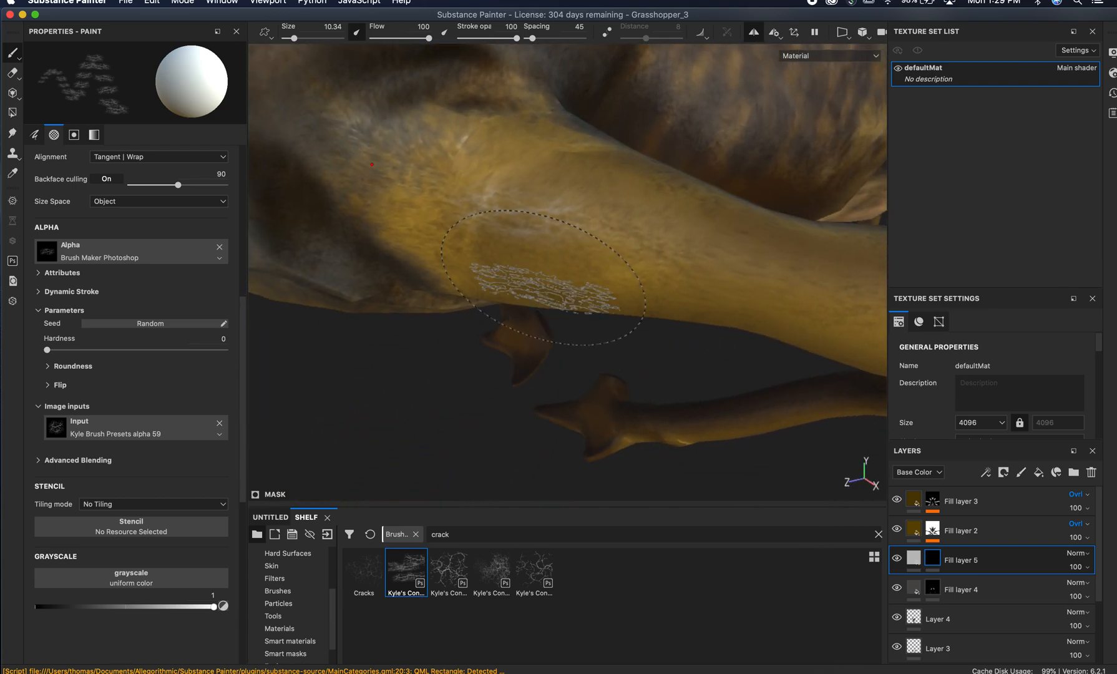
{"action": "left_click_drag", "start_coordinate": [523, 266], "coordinate": [559, 237]}
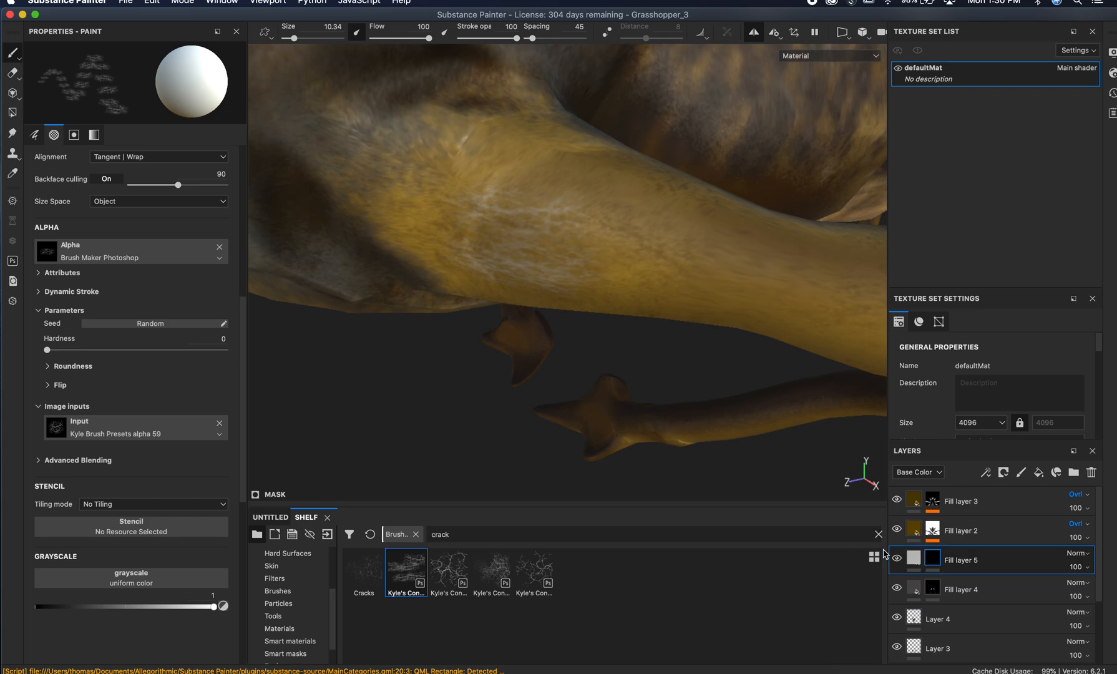
- Limit Fill layer 5 to the color channel and sample a brown base color with RGB 0.156, 0.117, 0.074
{"action": "left_click", "coordinate": [914, 558]}
{"action": "left_click_drag", "start_coordinate": [716, 448], "coordinate": [163, 336], "text": "alt"}
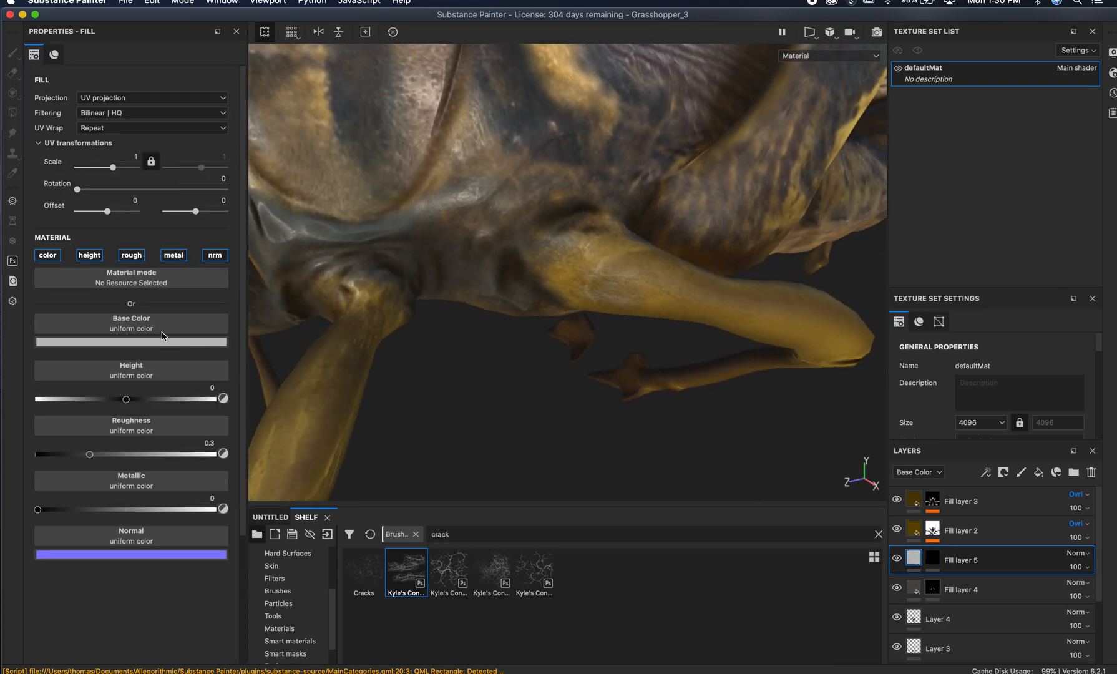
{"action": "left_click", "coordinate": [90, 254]}
{"action": "left_click", "coordinate": [139, 257]}
{"action": "left_click", "coordinate": [176, 256]}
{"action": "left_click", "coordinate": [225, 256]}
{"action": "left_click", "coordinate": [164, 342]}
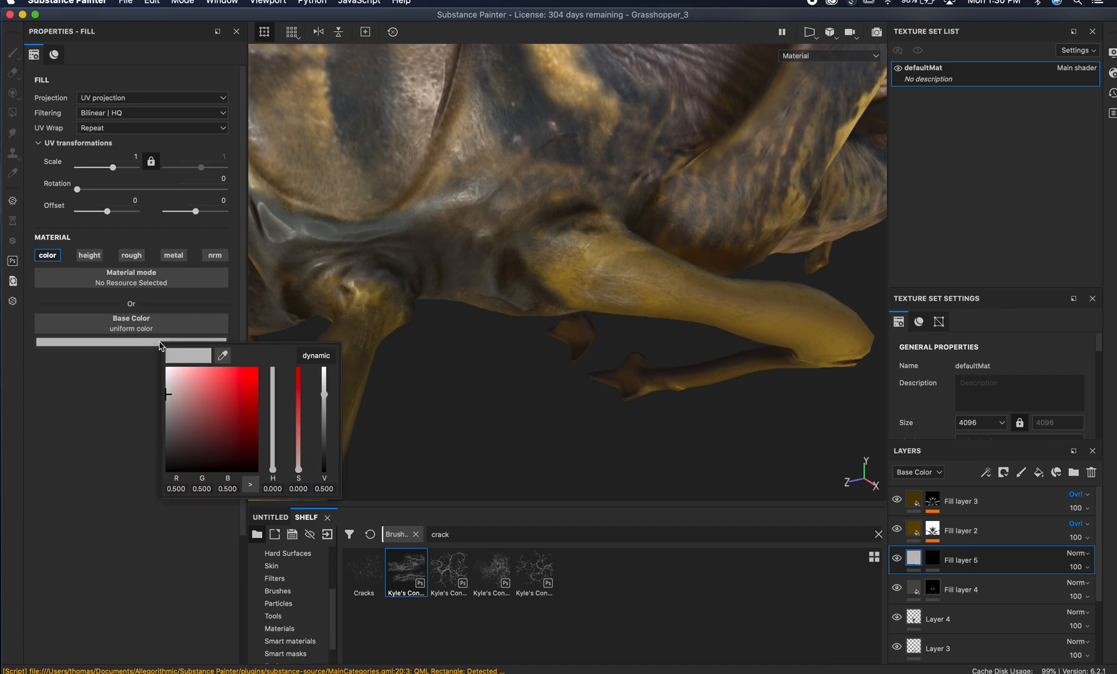
{"action": "left_click", "coordinate": [223, 356]}
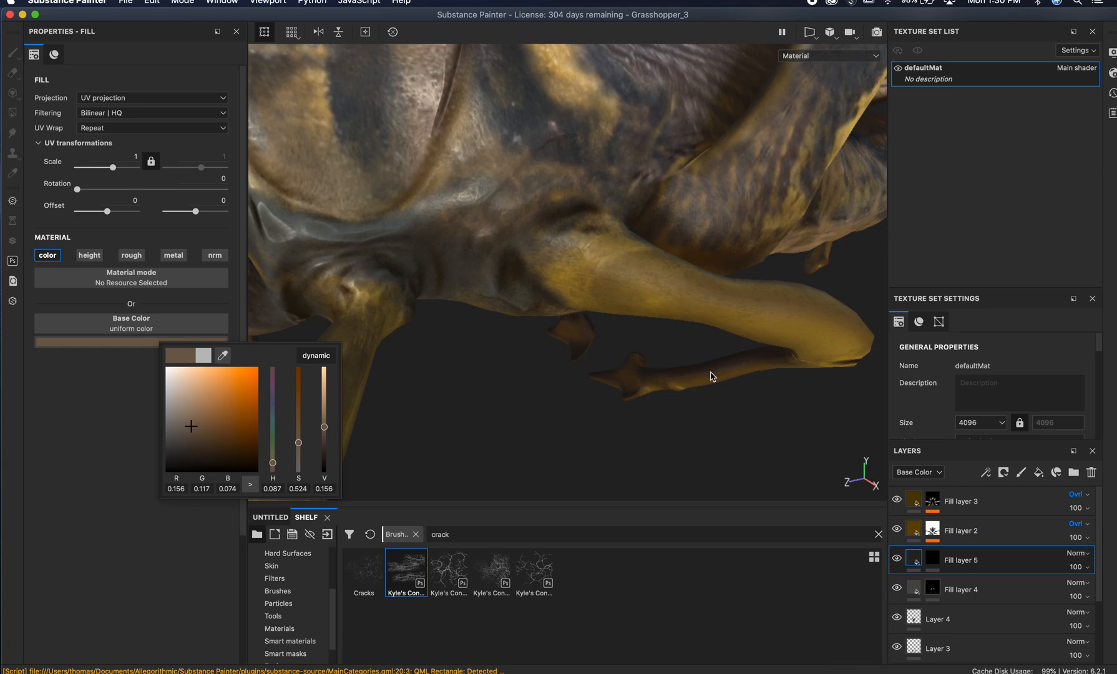
{"action": "left_click", "coordinate": [940, 569]}
- Reselect Fill layer 5's mask for painting the legs and enlarge the crack brush to size 20.23
{"action": "right_click_drag", "start_coordinate": [692, 361], "coordinate": [653, 285], "text": "alt"}
{"action": "middle_click_drag", "start_coordinate": [653, 285], "coordinate": [493, 326], "text": "alt"}
{"action": "mouse_move", "coordinate": [494, 326]}
{"action": "left_mouse_down", "text": "alt"}
{"action": "mouse_move", "coordinate": [531, 364]}
{"action": "mouse_move", "coordinate": [544, 275]}
{"action": "left_mouse_up", "text": "alt"}
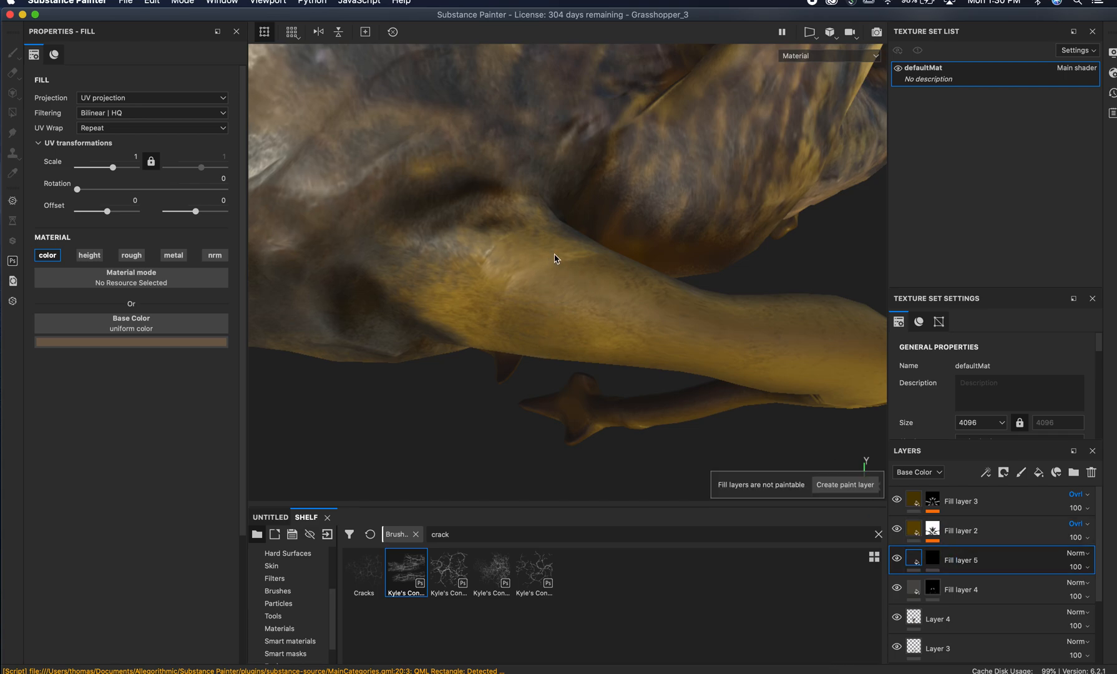
{"action": "left_click", "coordinate": [933, 557]}
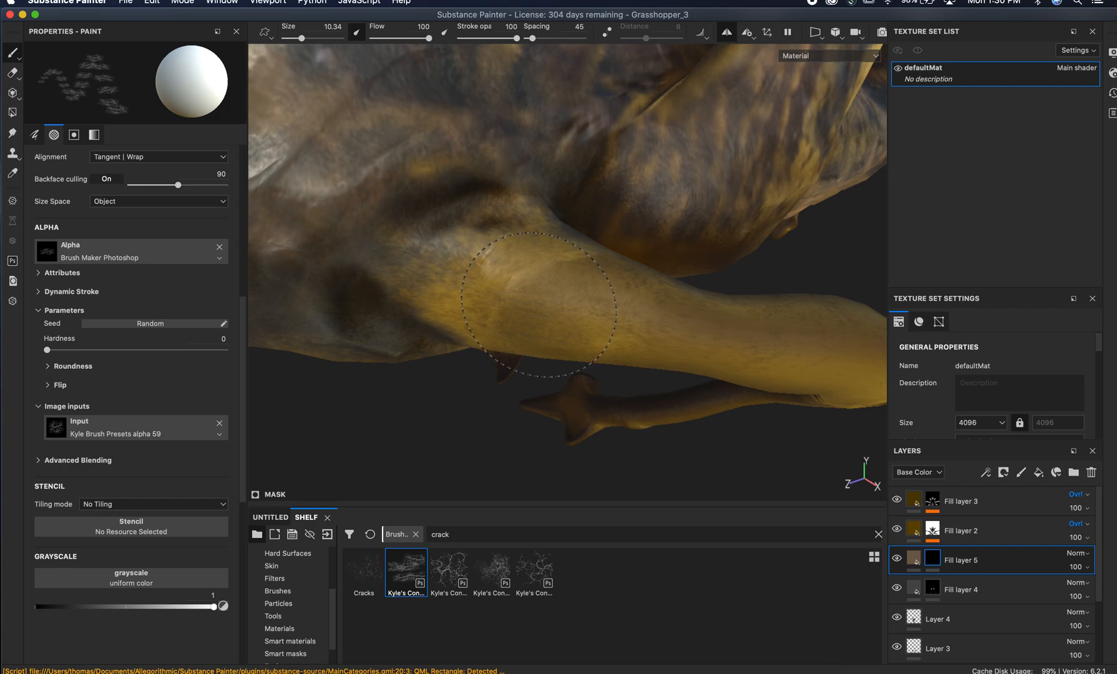
{"action": "mouse_move", "coordinate": [532, 375]}
{"action": "left_mouse_down", "text": "alt"}
{"action": "mouse_move", "coordinate": [607, 382]}
{"action": "mouse_move", "coordinate": [444, 332]}
{"action": "mouse_move", "coordinate": [562, 312]}
{"action": "left_mouse_up", "text": "alt"}
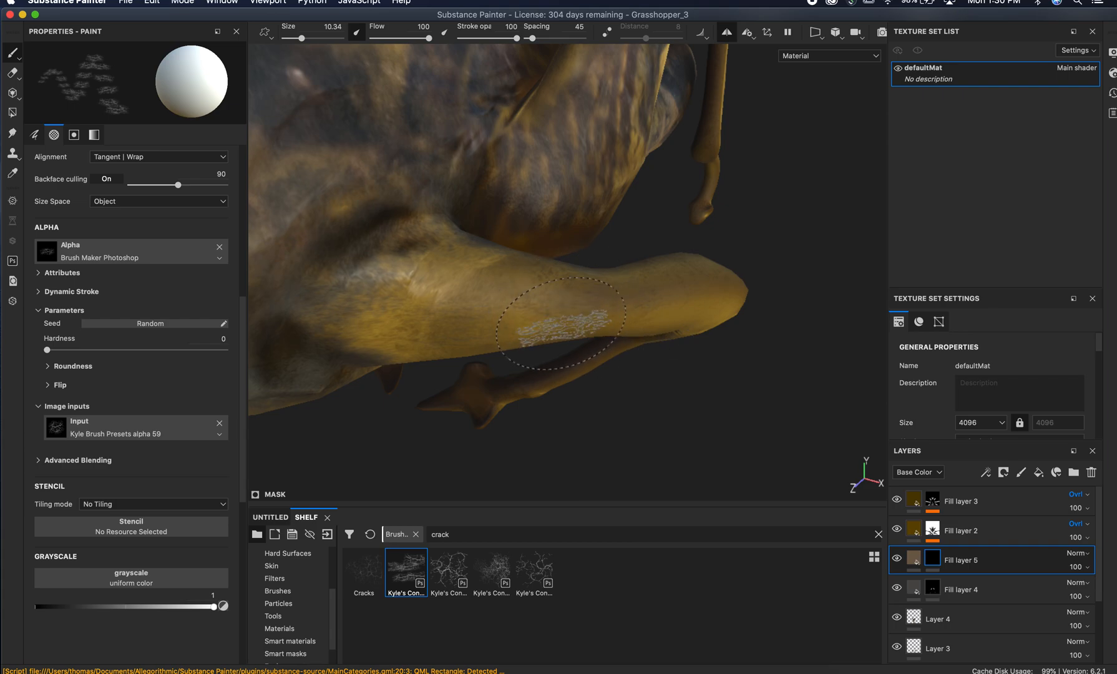
{"action": "mouse_move", "coordinate": [654, 335]}
{"action": "left_mouse_down", "text": "alt"}
{"action": "mouse_move", "coordinate": [599, 316]}
{"action": "mouse_move", "coordinate": [662, 292]}
{"action": "left_mouse_up", "text": "alt"}
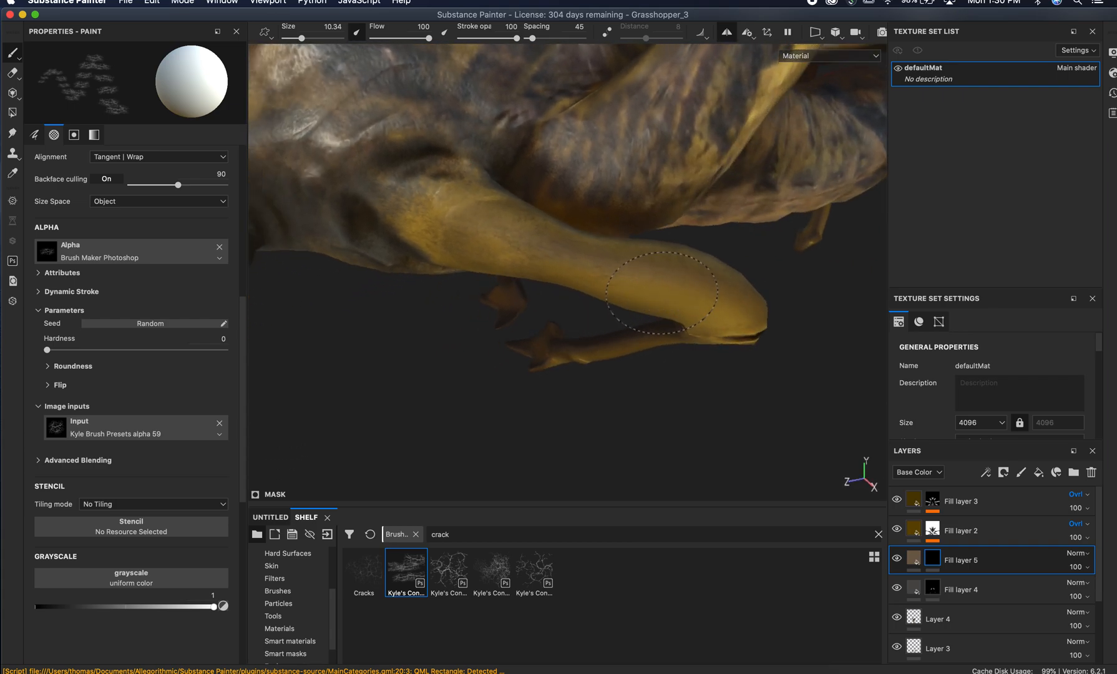
{"action": "mouse_move", "coordinate": [694, 330]}
{"action": "left_mouse_down", "text": "alt"}
{"action": "mouse_move", "coordinate": [491, 317]}
{"action": "mouse_move", "coordinate": [553, 349]}
{"action": "mouse_move", "coordinate": [610, 403]}
{"action": "left_mouse_up", "text": "alt"}
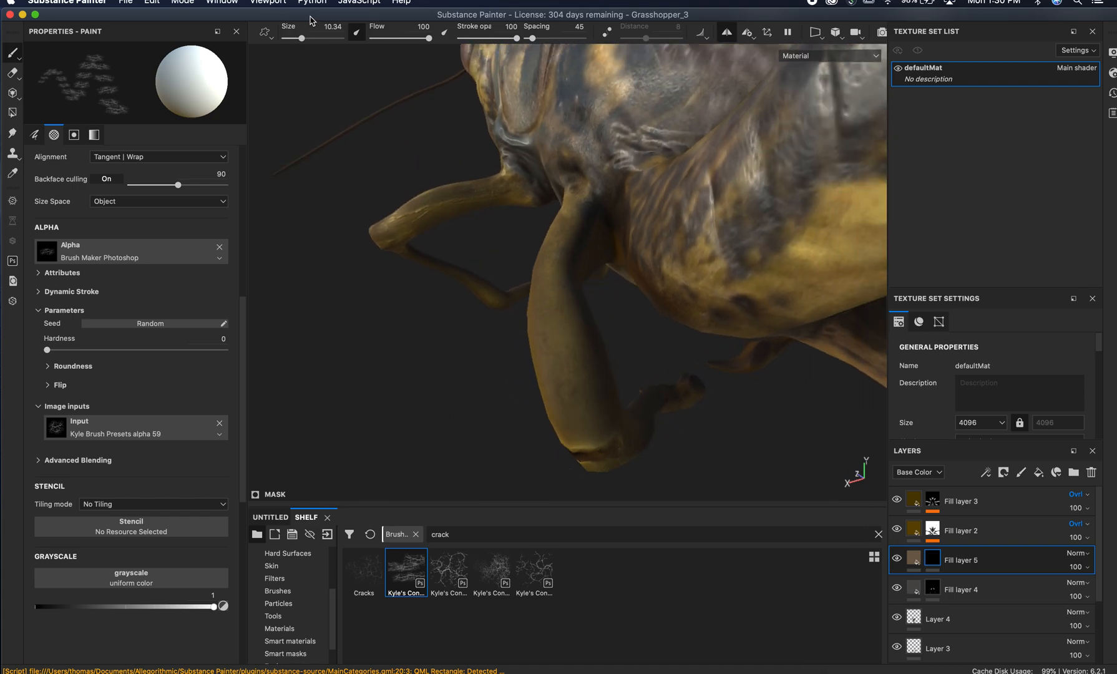
{"action": "left_click_drag", "start_coordinate": [302, 38], "coordinate": [309, 38]}
- Examine the surface detail of the middle and front legs from several angles
{"action": "mouse_move", "coordinate": [368, 256]}
{"action": "left_mouse_down", "text": "alt"}
{"action": "mouse_move", "coordinate": [460, 288]}
{"action": "mouse_move", "coordinate": [462, 316]}
{"action": "left_mouse_up", "text": "alt"}
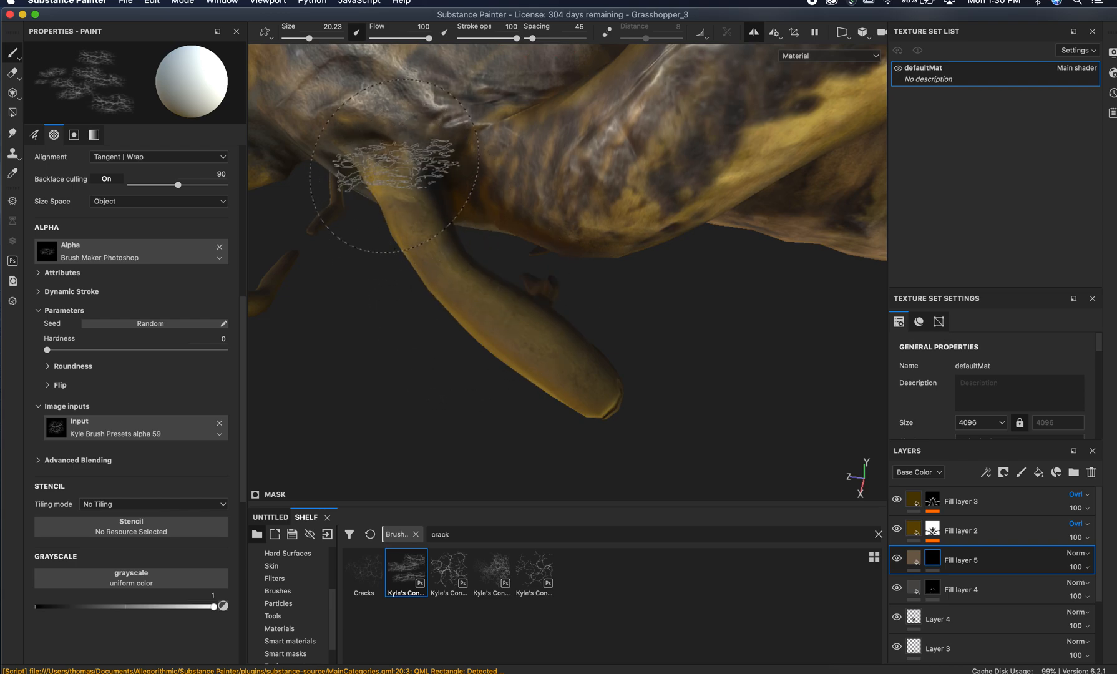
{"action": "left_click_drag", "start_coordinate": [410, 322], "coordinate": [481, 180], "text": "alt"}
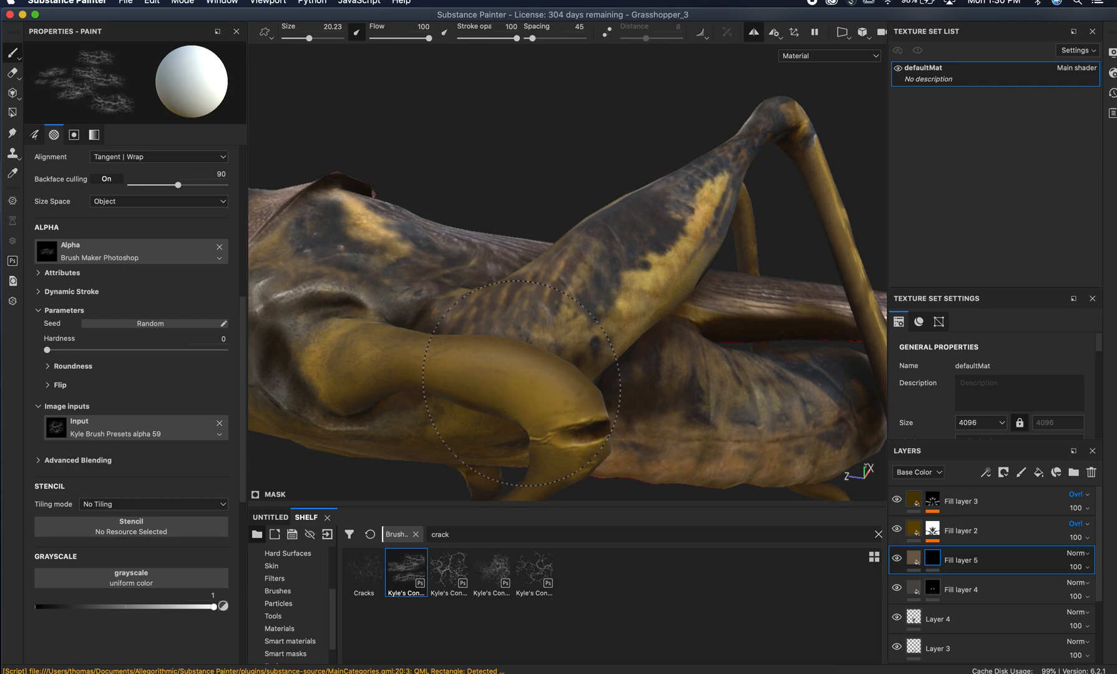
{"action": "mouse_move", "coordinate": [537, 387]}
{"action": "left_mouse_down", "text": "alt"}
{"action": "mouse_move", "coordinate": [603, 287]}
{"action": "mouse_move", "coordinate": [649, 262]}
{"action": "mouse_move", "coordinate": [692, 259]}
{"action": "mouse_move", "coordinate": [683, 253]}
{"action": "left_mouse_up", "text": "alt"}
{"action": "mouse_move", "coordinate": [593, 148]}
{"action": "left_mouse_down", "text": "alt"}
{"action": "mouse_move", "coordinate": [619, 302]}
{"action": "mouse_move", "coordinate": [644, 300]}
{"action": "mouse_move", "coordinate": [572, 227]}
{"action": "left_mouse_up", "text": "alt"}
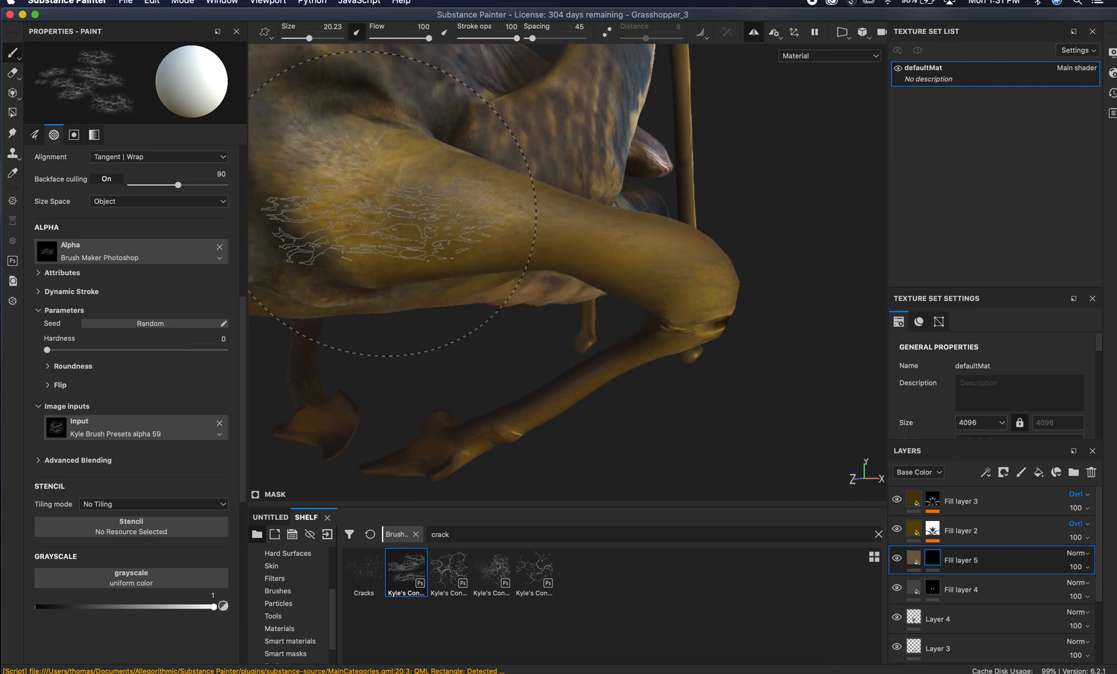
{"action": "left_click_drag", "start_coordinate": [632, 294], "coordinate": [530, 281], "text": "alt"}
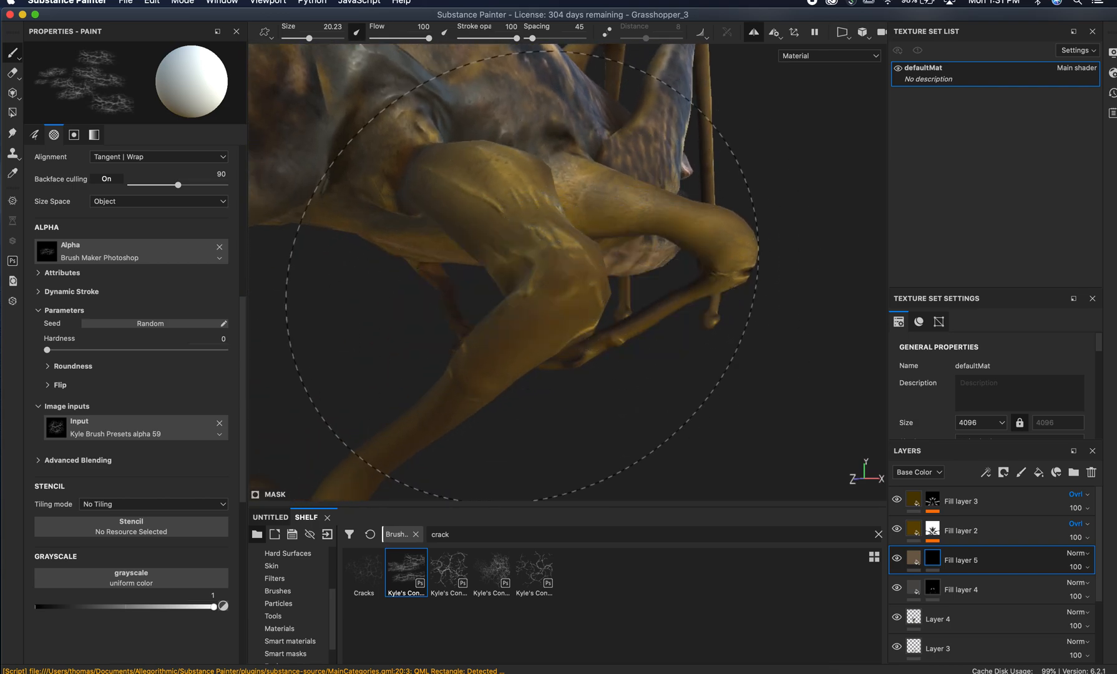
{"action": "mouse_move", "coordinate": [515, 256]}
{"action": "left_mouse_down", "text": "alt"}
{"action": "mouse_move", "coordinate": [525, 312]}
{"action": "mouse_move", "coordinate": [614, 329]}
{"action": "left_mouse_up", "text": "alt"}
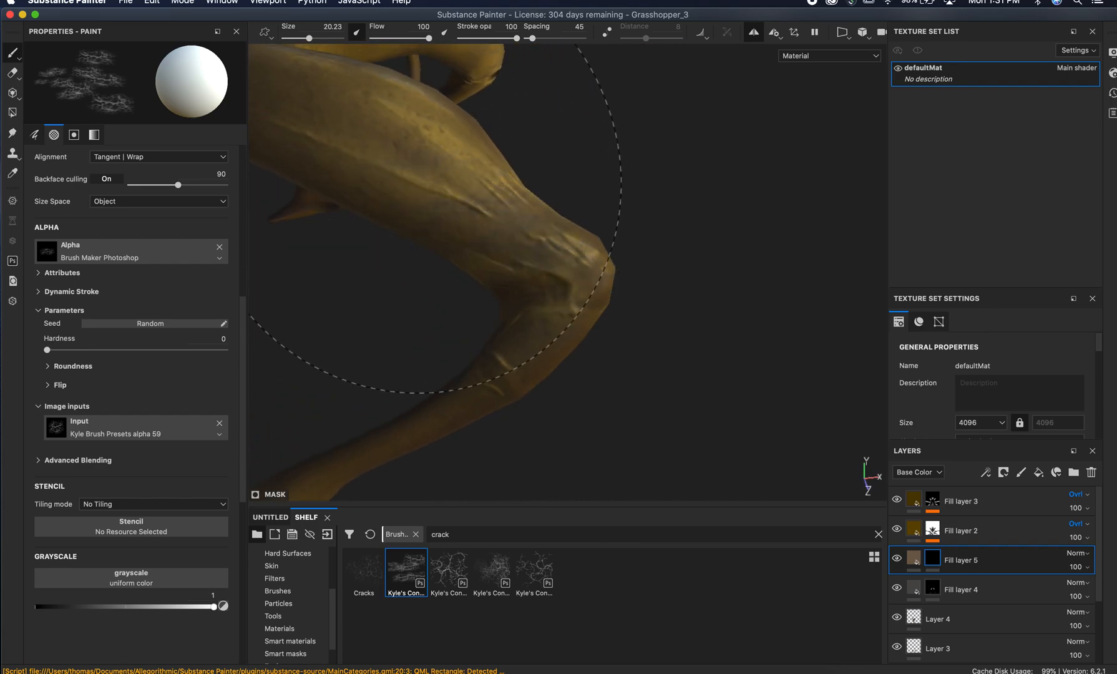
{"action": "left_click_drag", "start_coordinate": [517, 287], "coordinate": [300, 212], "text": "alt"}
{"action": "mouse_move", "coordinate": [546, 303]}
{"action": "left_mouse_down", "text": "alt"}
{"action": "mouse_move", "coordinate": [357, 290]}
{"action": "mouse_move", "coordinate": [450, 304]}
{"action": "mouse_move", "coordinate": [452, 218]}
{"action": "left_mouse_up", "text": "alt"}
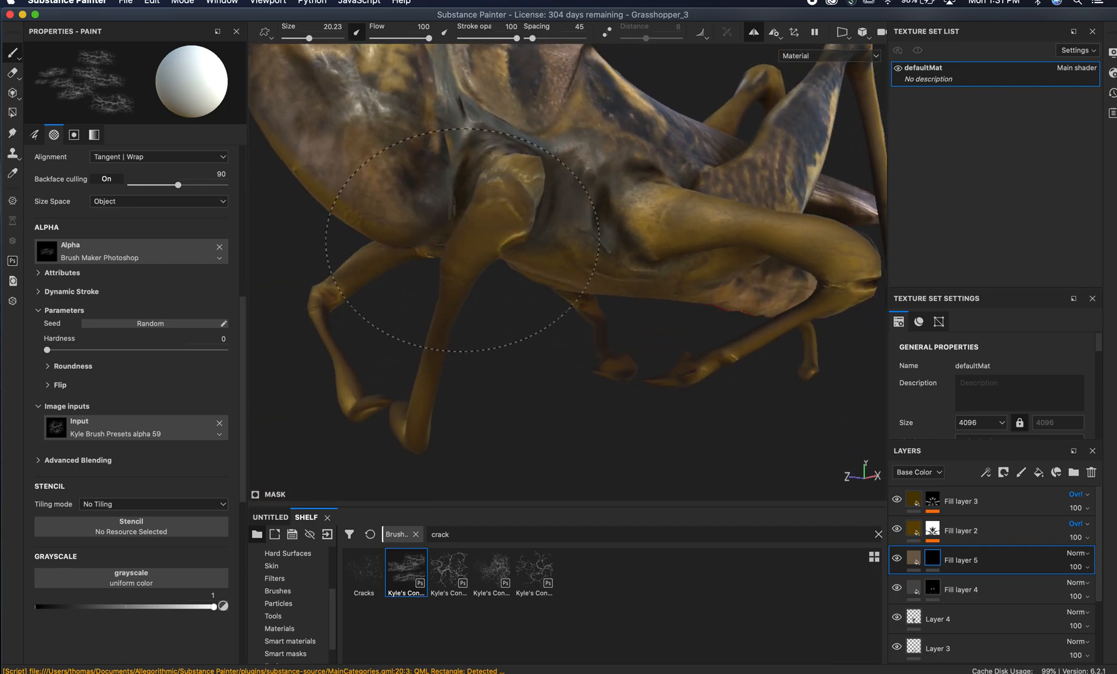
{"action": "left_click_drag", "start_coordinate": [543, 346], "coordinate": [412, 350], "text": "alt"}
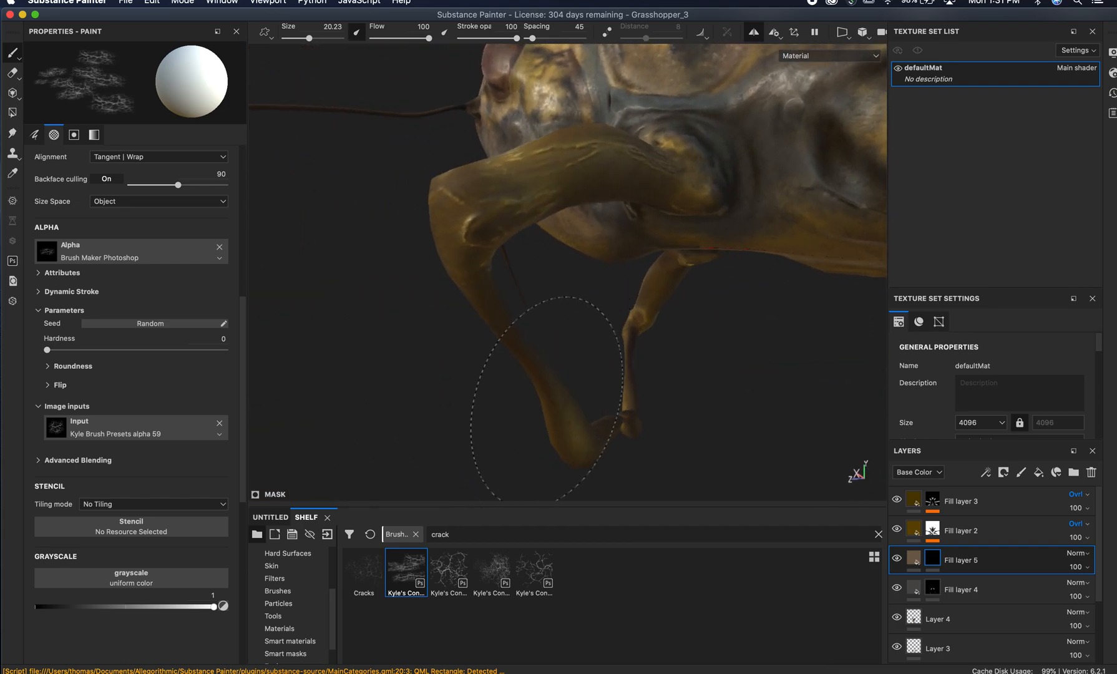
{"action": "mouse_move", "coordinate": [678, 274]}
{"action": "left_mouse_down", "text": "alt"}
{"action": "mouse_move", "coordinate": [471, 325]}
{"action": "mouse_move", "coordinate": [594, 299]}
{"action": "mouse_move", "coordinate": [566, 316]}
{"action": "mouse_move", "coordinate": [649, 325]}
{"action": "mouse_move", "coordinate": [679, 344]}
{"action": "mouse_move", "coordinate": [656, 261]}
{"action": "left_mouse_up", "text": "alt"}
{"action": "mouse_move", "coordinate": [473, 319]}
{"action": "left_mouse_down", "text": "alt"}
{"action": "mouse_move", "coordinate": [499, 315]}
{"action": "mouse_move", "coordinate": [449, 319]}
{"action": "mouse_move", "coordinate": [536, 331]}
{"action": "mouse_move", "coordinate": [591, 269]}
{"action": "mouse_move", "coordinate": [621, 337]}
{"action": "mouse_move", "coordinate": [591, 316]}
{"action": "mouse_move", "coordinate": [710, 401]}
{"action": "mouse_move", "coordinate": [578, 349]}
{"action": "mouse_move", "coordinate": [509, 398]}
{"action": "left_mouse_up", "text": "alt"}
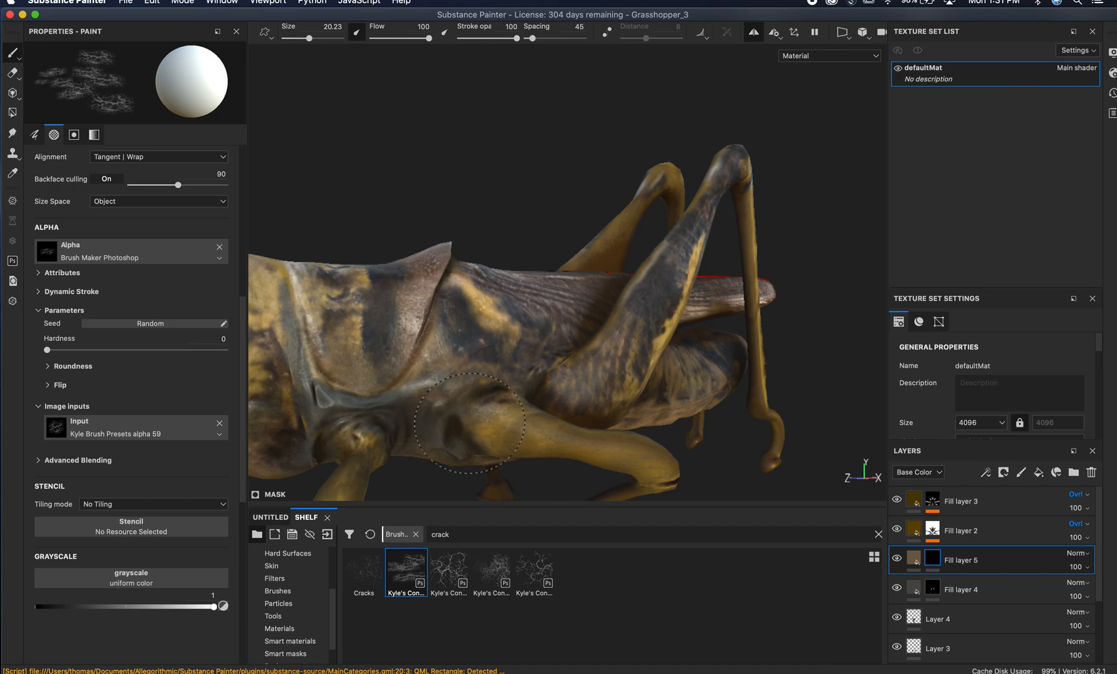
- Examine the head and thorax up close and compare them with the reference photo VTU_ESC_00011_2_0000.tif in Preview
{"action": "left_click_drag", "start_coordinate": [390, 379], "coordinate": [487, 375], "text": "alt"}
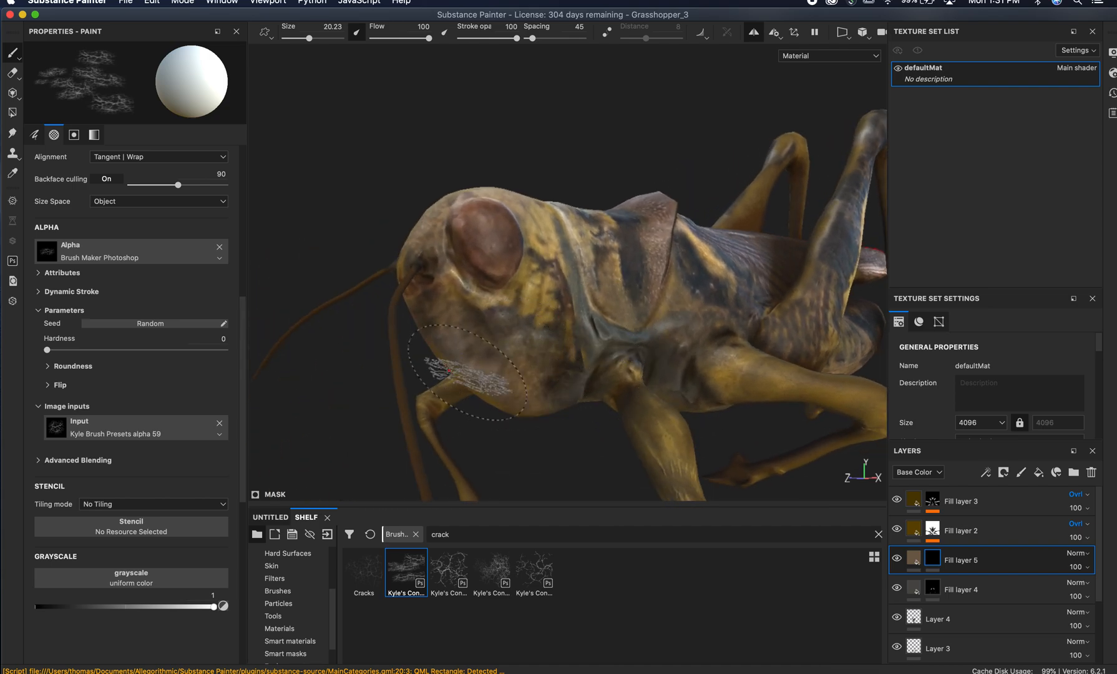
{"action": "right_click_drag", "start_coordinate": [478, 380], "coordinate": [849, 386], "text": "alt"}
{"action": "right_click_drag", "start_coordinate": [646, 313], "coordinate": [776, 326], "text": "alt"}
{"action": "mouse_move", "coordinate": [776, 326]}
{"action": "left_mouse_down", "text": "alt"}
{"action": "mouse_move", "coordinate": [597, 325]}
{"action": "mouse_move", "coordinate": [574, 342]}
{"action": "mouse_move", "coordinate": [582, 327]}
{"action": "left_mouse_up", "text": "alt"}
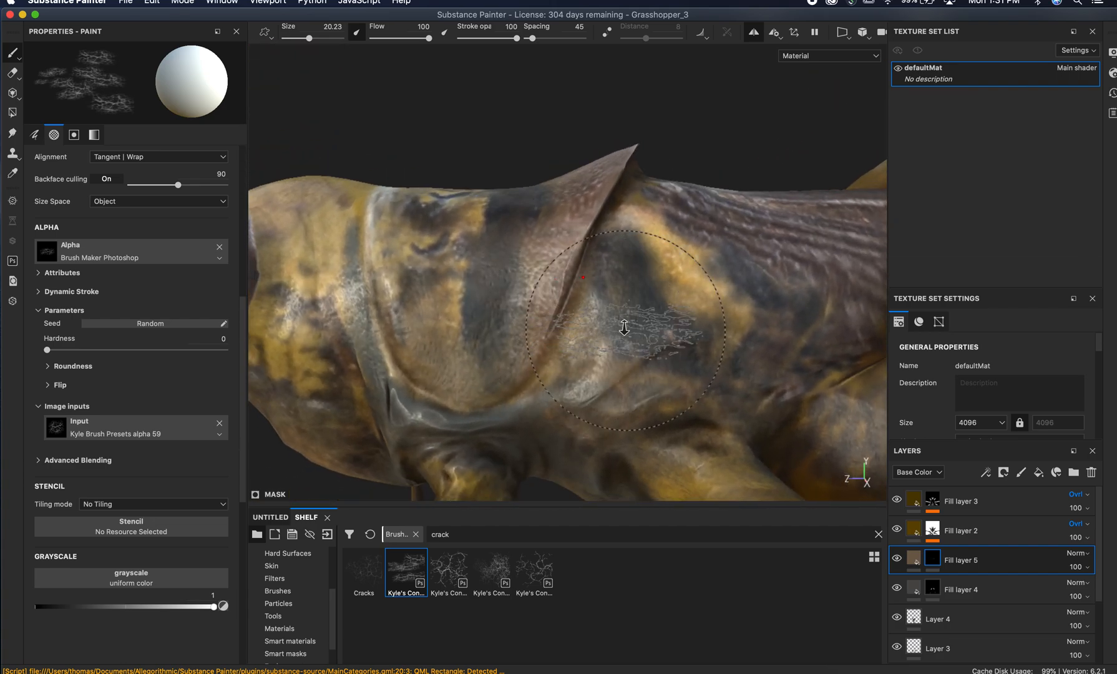
{"action": "right_click_drag", "start_coordinate": [643, 329], "coordinate": [497, 303], "text": "alt"}
{"action": "key", "text": "super+Tab"}
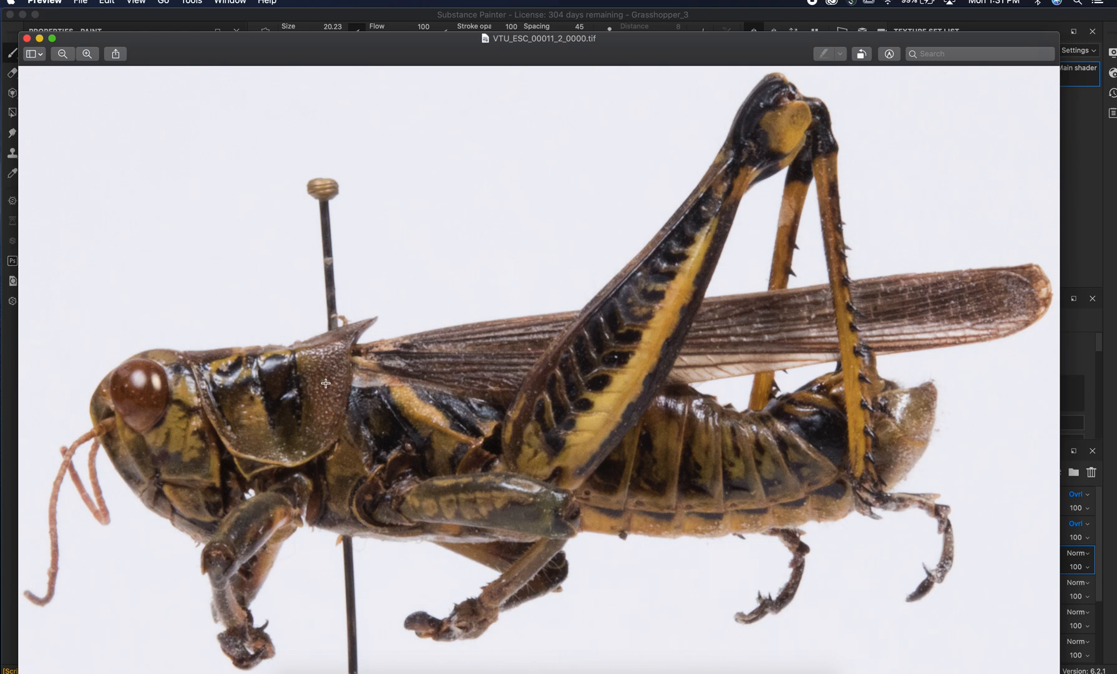
{"action": "key", "text": "super+Tab"}
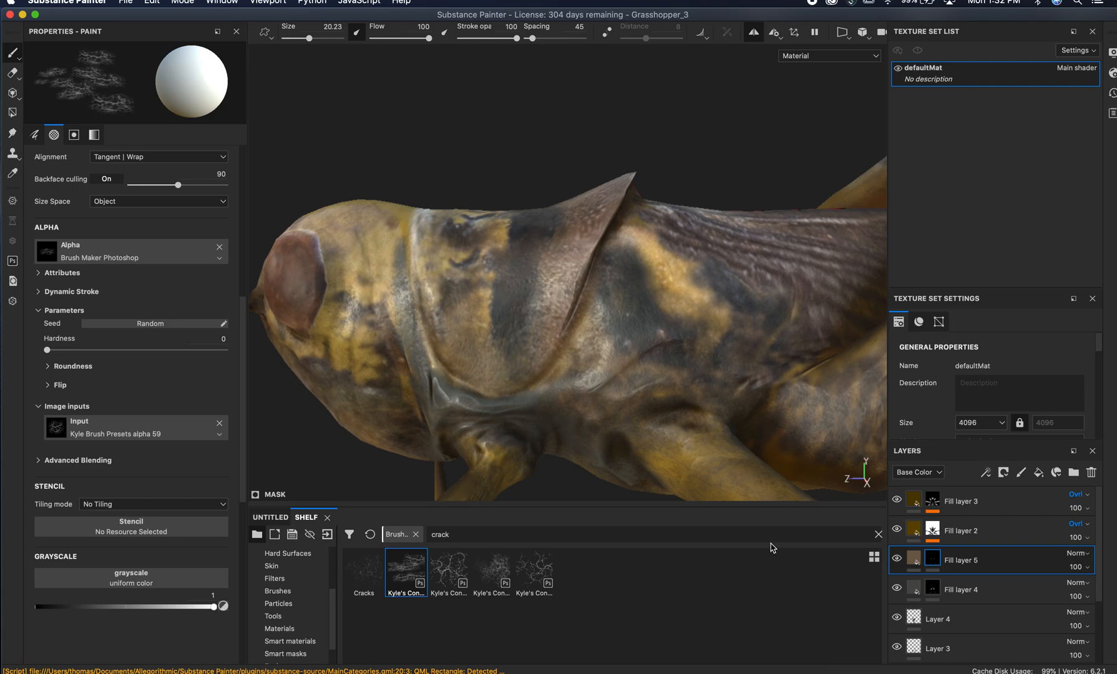
- Add a new fill layer with a black mask directly above Fill layer 5
{"action": "left_click", "coordinate": [1039, 473]}
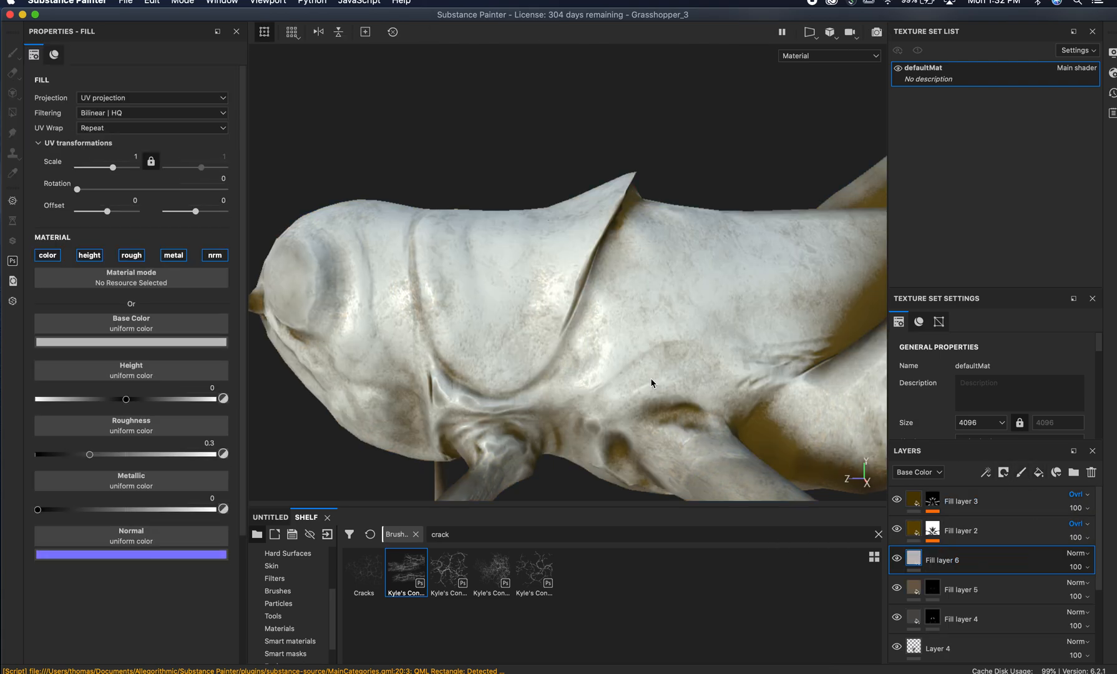
{"action": "right_click", "coordinate": [917, 560]}
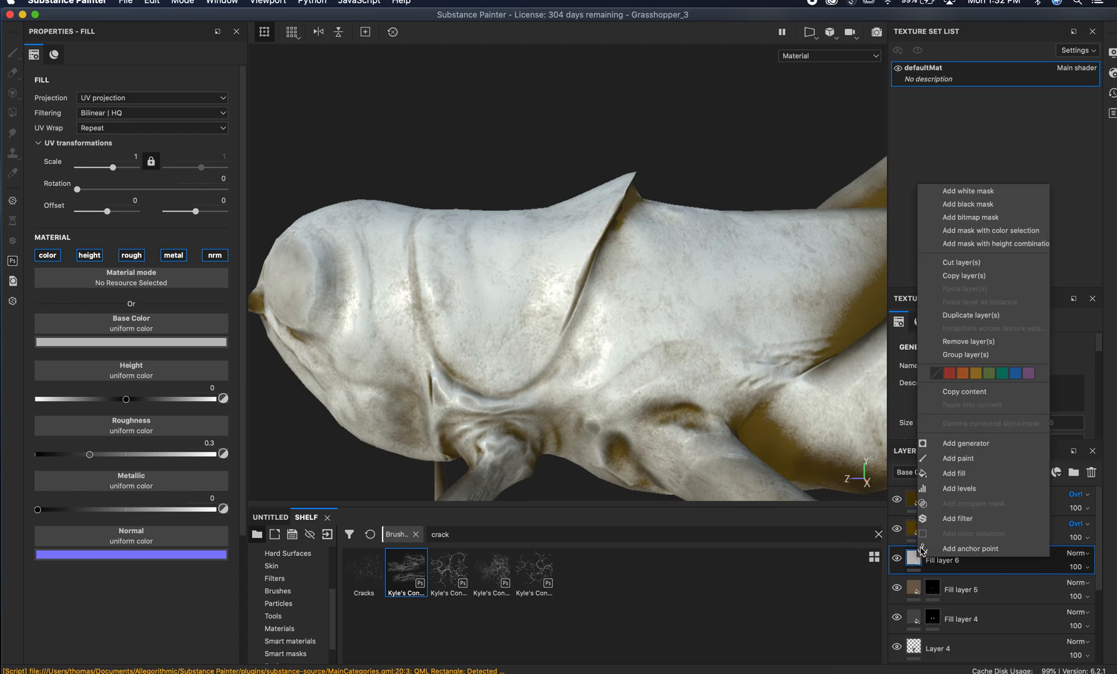
{"action": "left_click", "coordinate": [962, 208]}
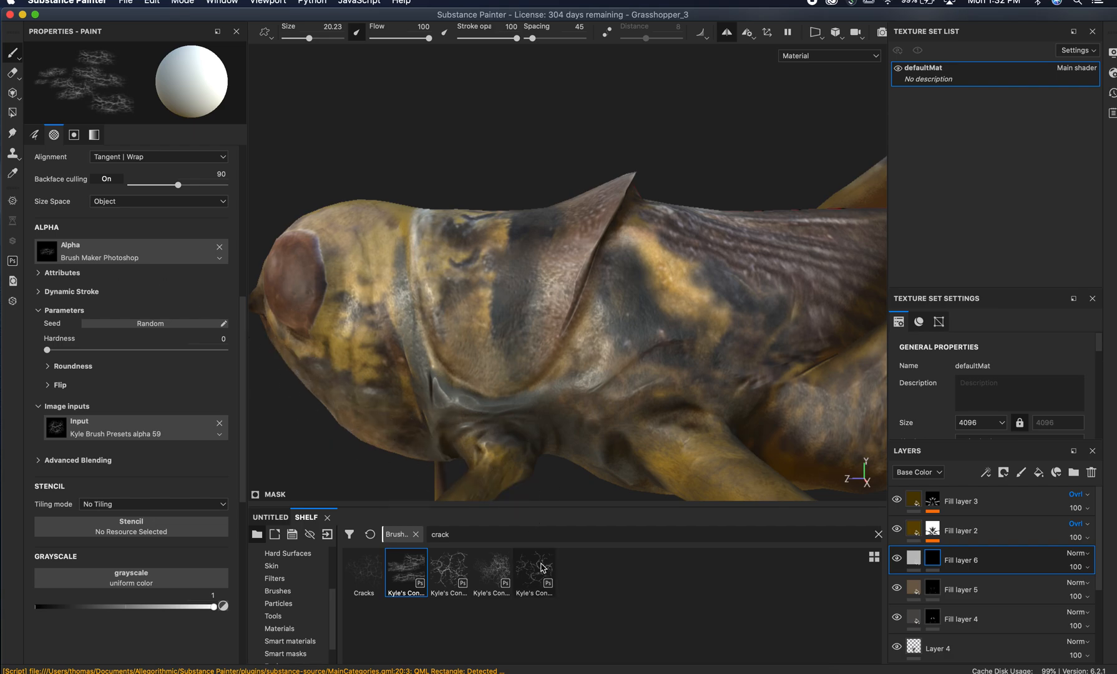
- Search the brushes for "dots" and choose Kyle's Spatter Brushes - Dots 1
{"action": "type", "text": "do"}
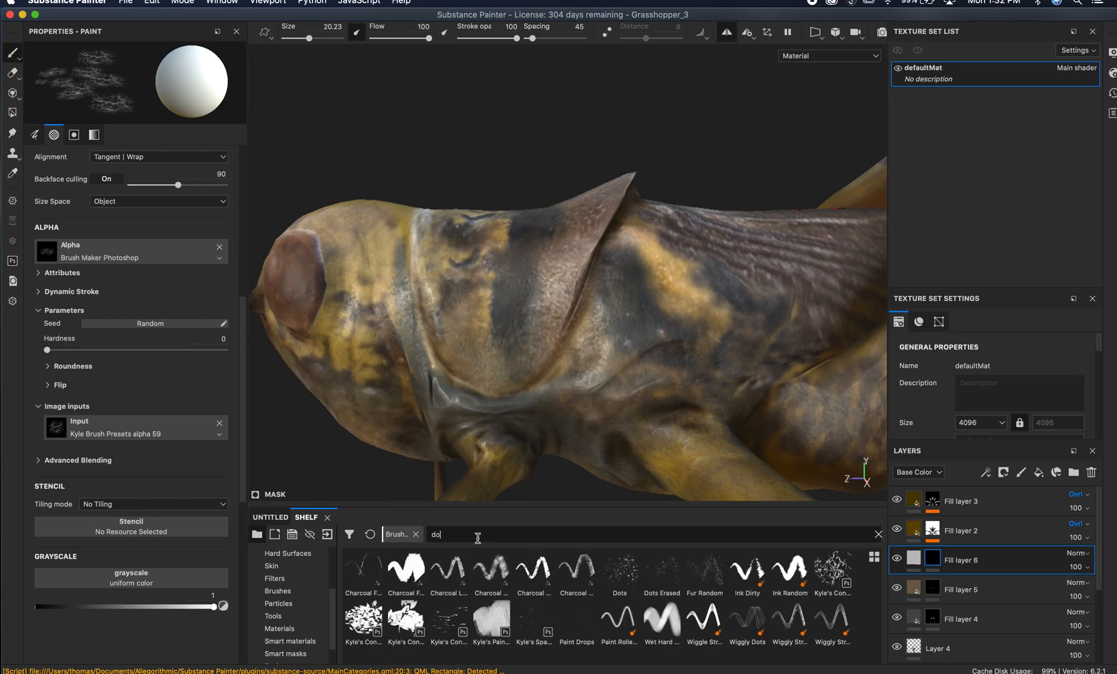
{"action": "type", "text": "ts"}
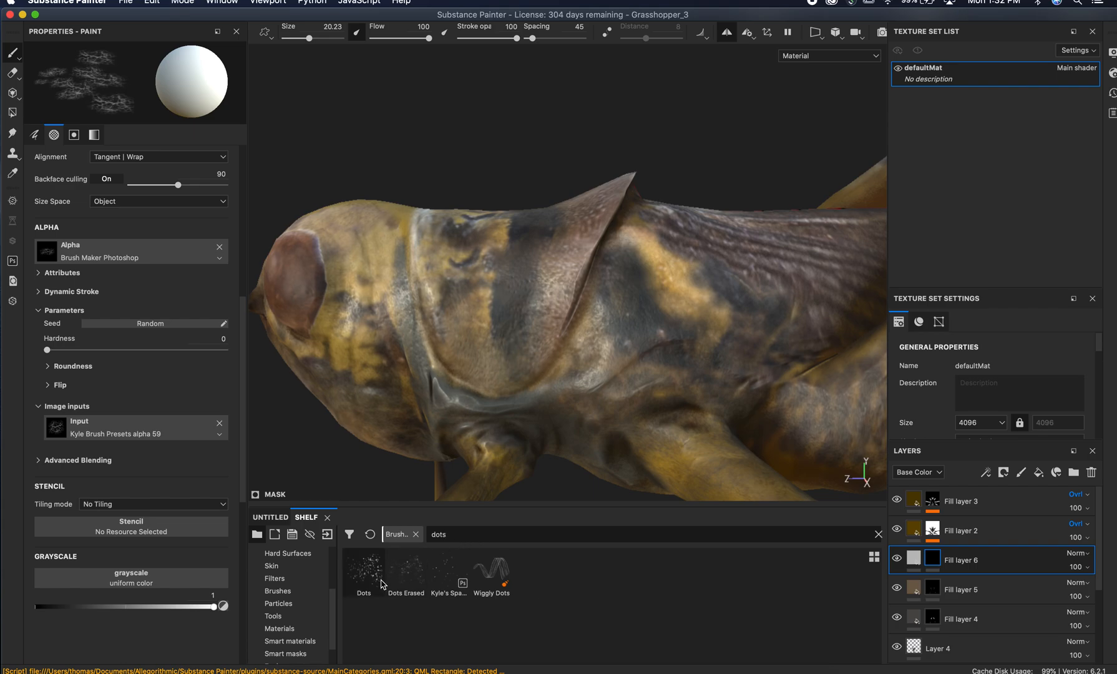
{"action": "mouse_move", "coordinate": [375, 583]}
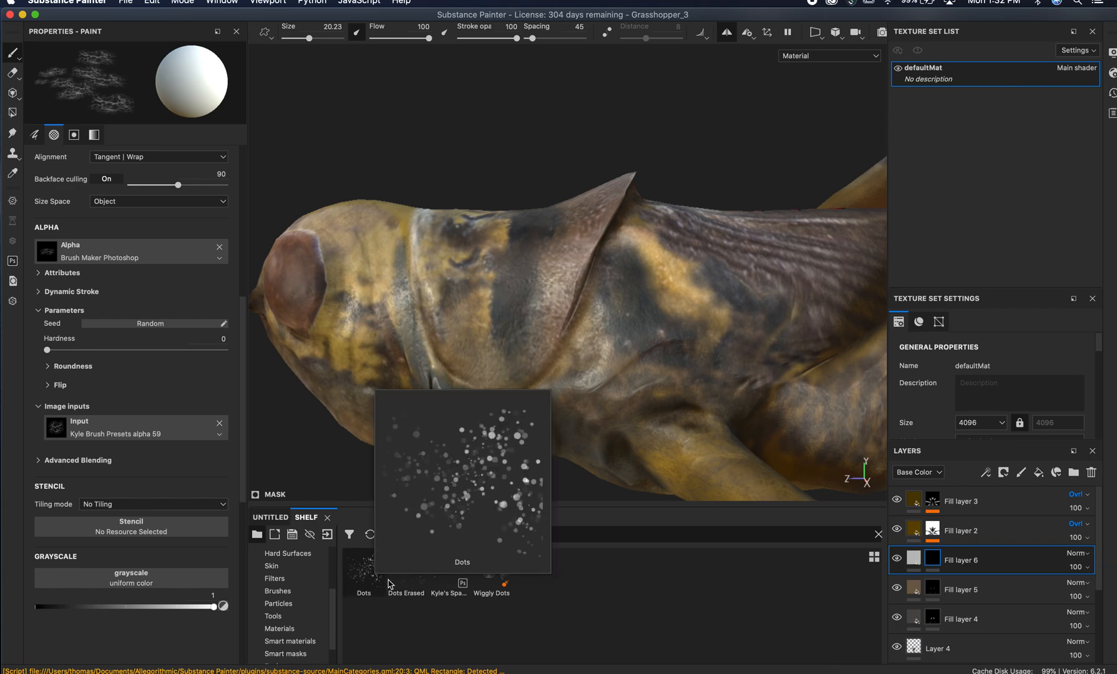
{"action": "mouse_move", "coordinate": [442, 592]}
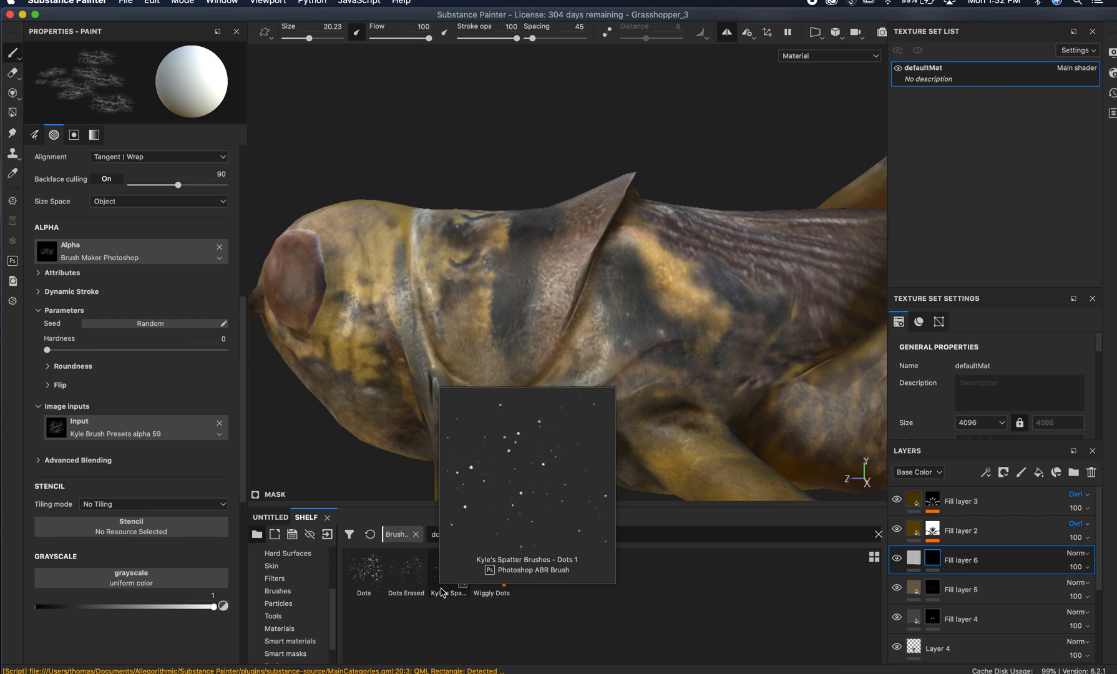
{"action": "left_click", "coordinate": [442, 592]}
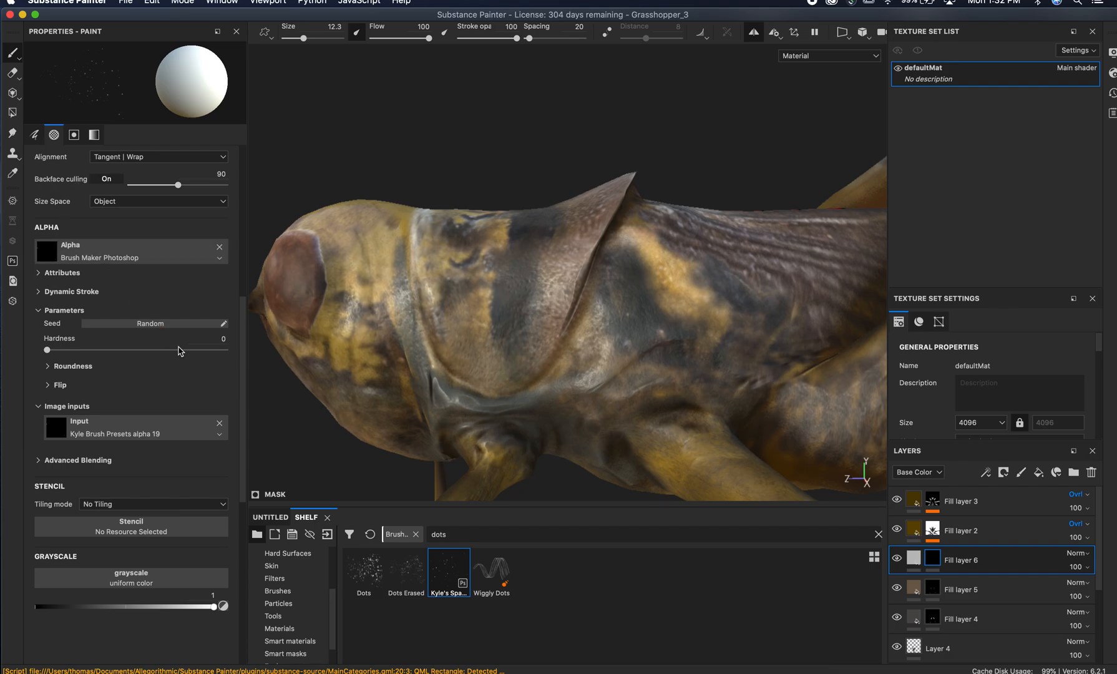
- Limit Fill layer 6 to the height channel and set its height to 0.1319
{"action": "left_click", "coordinate": [914, 560]}
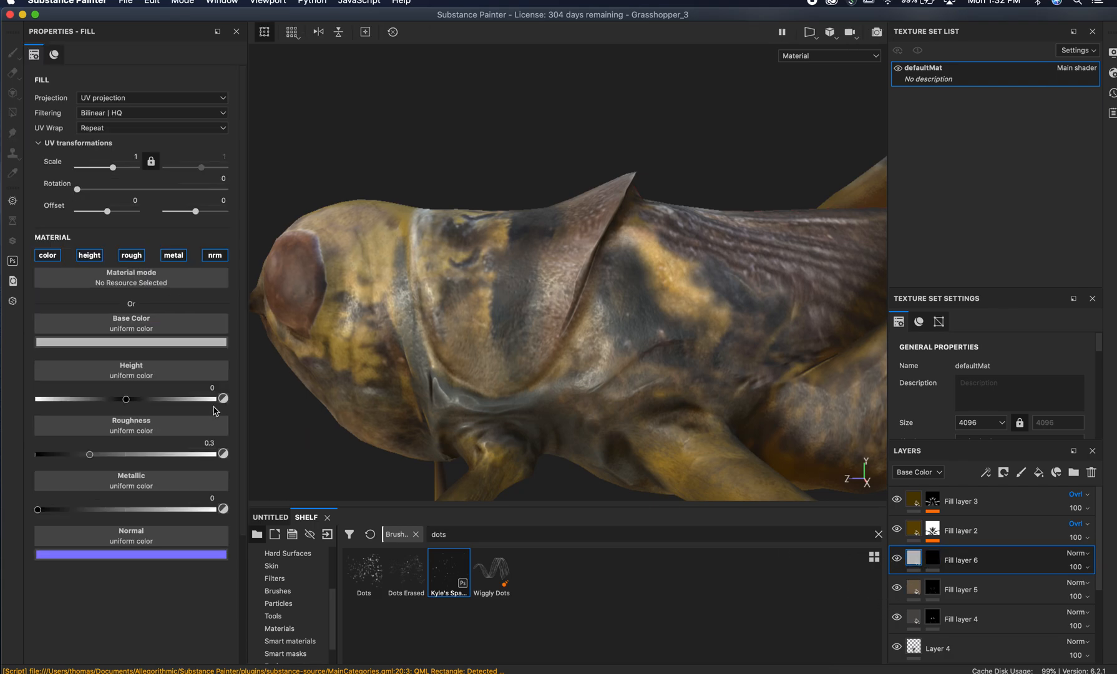
{"action": "left_click", "coordinate": [60, 257]}
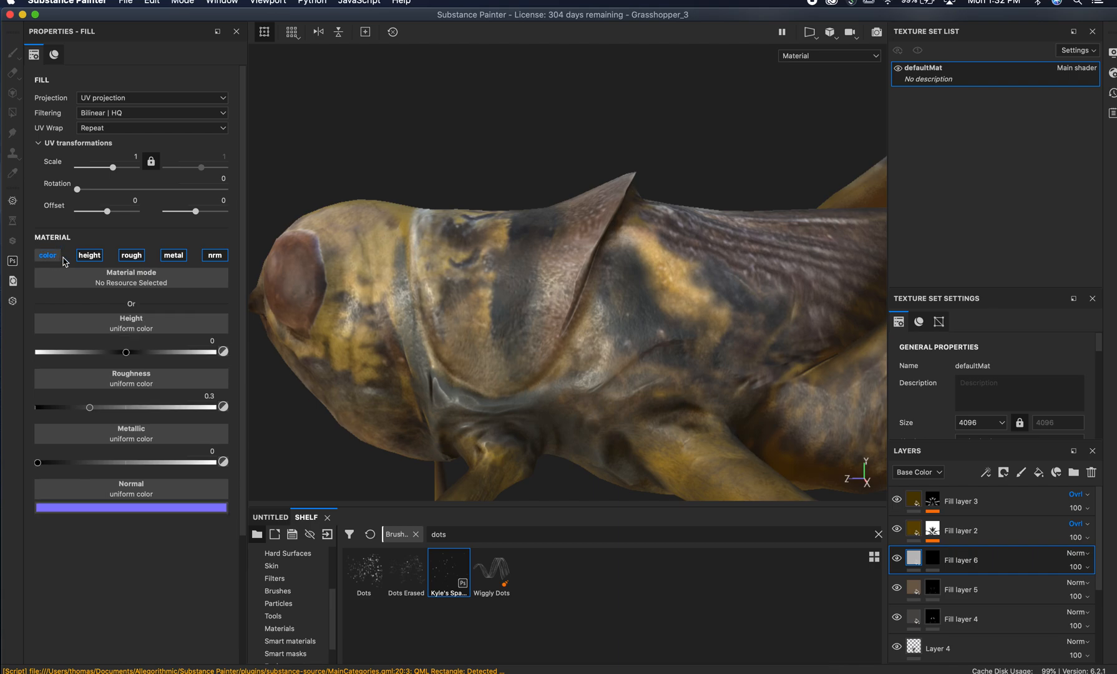
{"action": "left_click", "coordinate": [127, 259]}
{"action": "left_click", "coordinate": [181, 258]}
{"action": "left_click", "coordinate": [213, 256]}
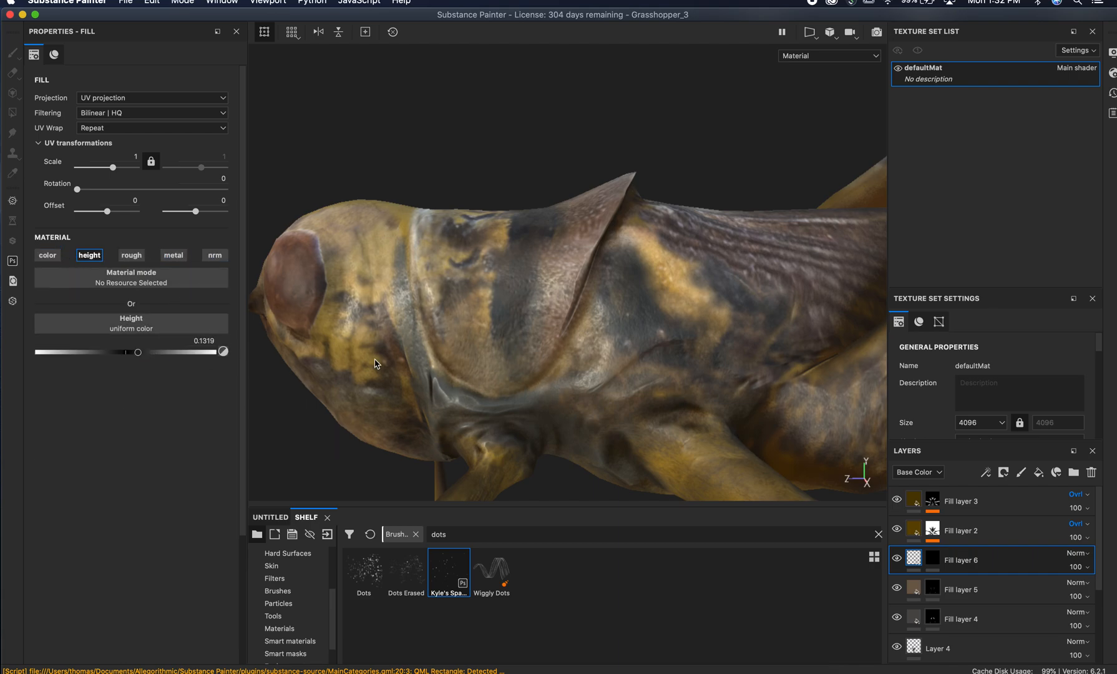
- Examine the collar up close and compare its bumpy surface with the reference photo VTU_ESC_00011_2_0000.tif in Preview
{"action": "right_click_drag", "start_coordinate": [436, 340], "coordinate": [809, 411], "text": "alt"}
{"action": "left_click_drag", "start_coordinate": [454, 327], "coordinate": [594, 319], "text": "alt"}
{"action": "middle_click_drag", "start_coordinate": [458, 178], "coordinate": [436, 306], "text": "alt"}
{"action": "left_click_drag", "start_coordinate": [435, 306], "coordinate": [609, 367], "text": "alt"}
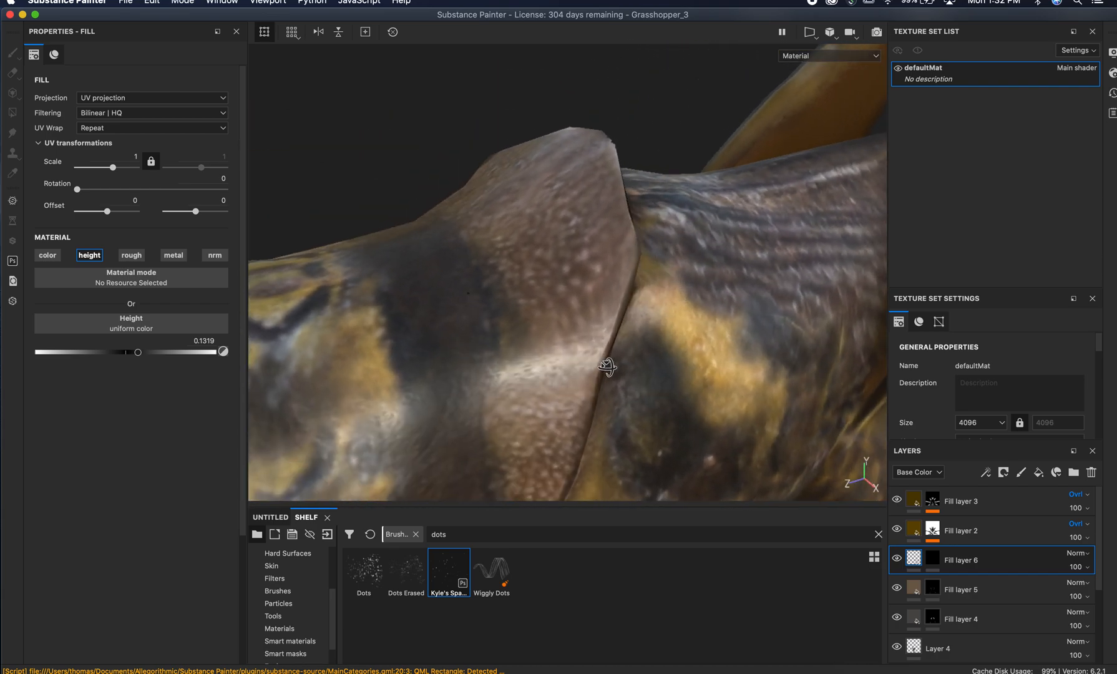
{"action": "key", "text": "super+Tab"}
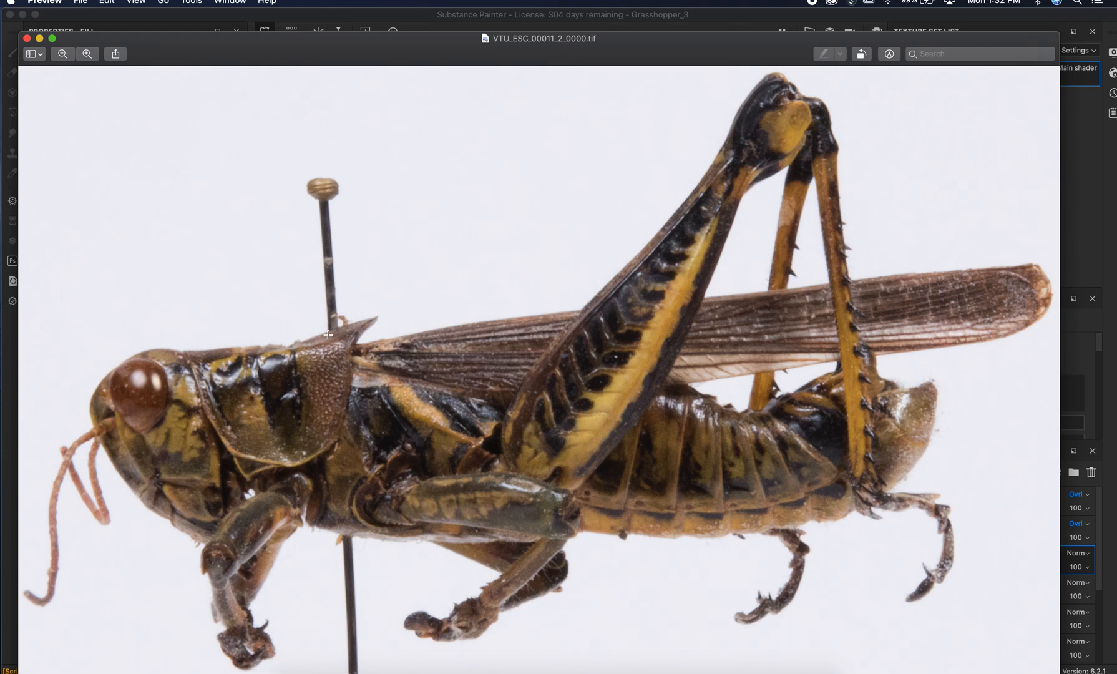
{"action": "left_click", "coordinate": [87, 54]}
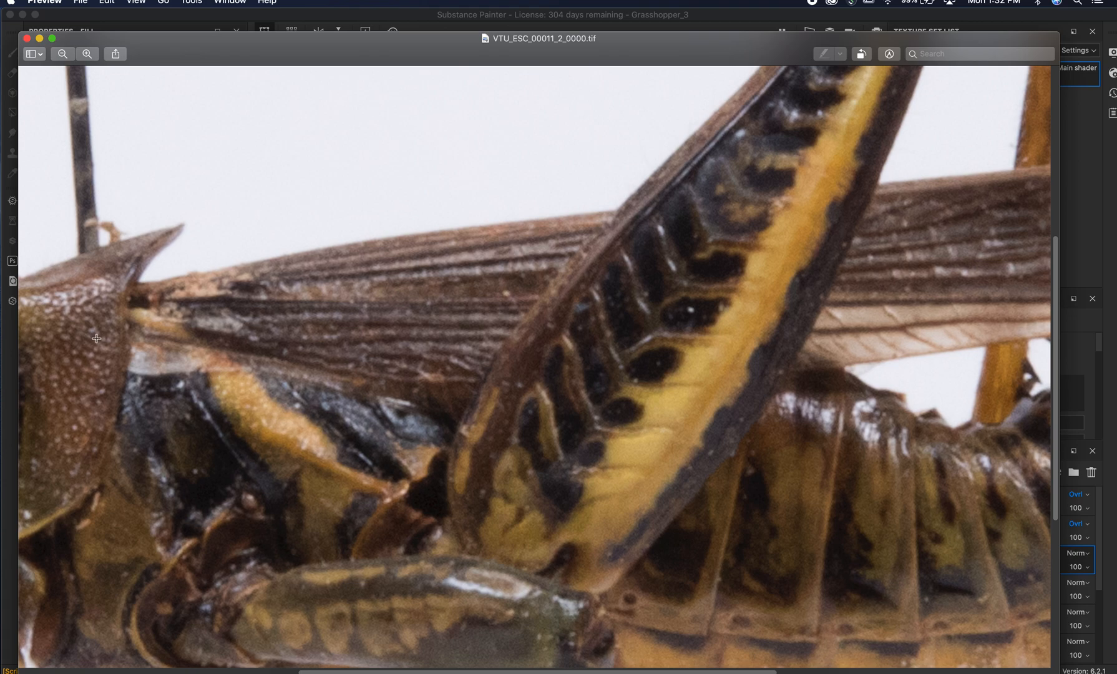
{"action": "key", "text": "super+Tab"}
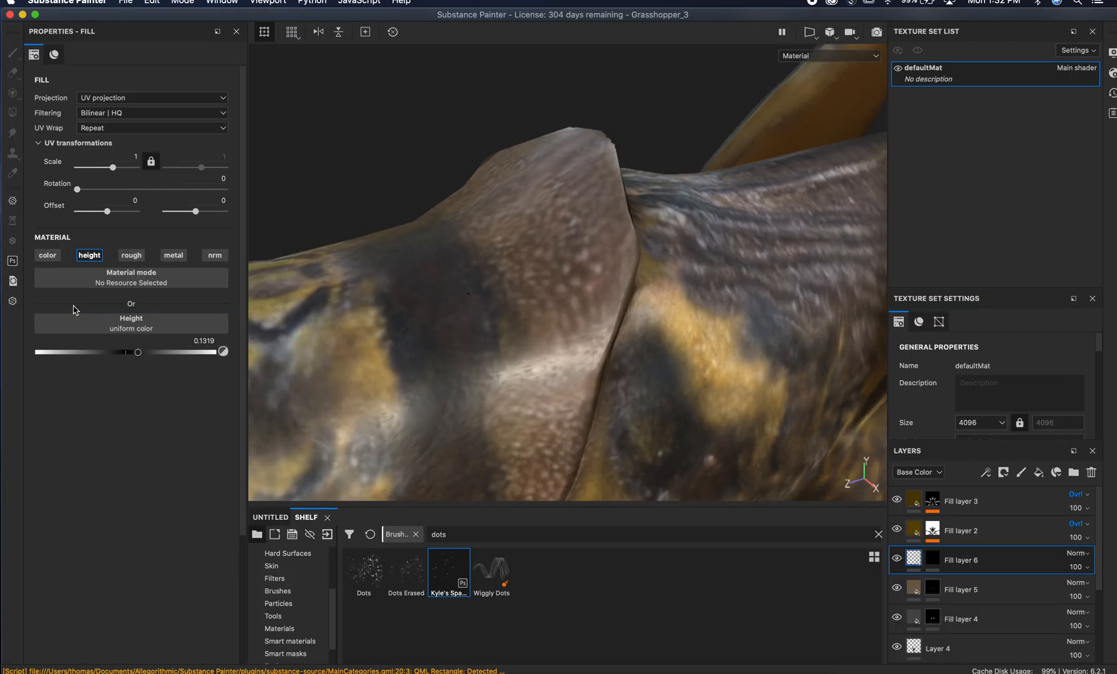
- Paint dots across the collar on Fill layer 6's mask, adjusting the brush size to 10.81 and spacing to 126
{"action": "left_click", "coordinate": [930, 562]}
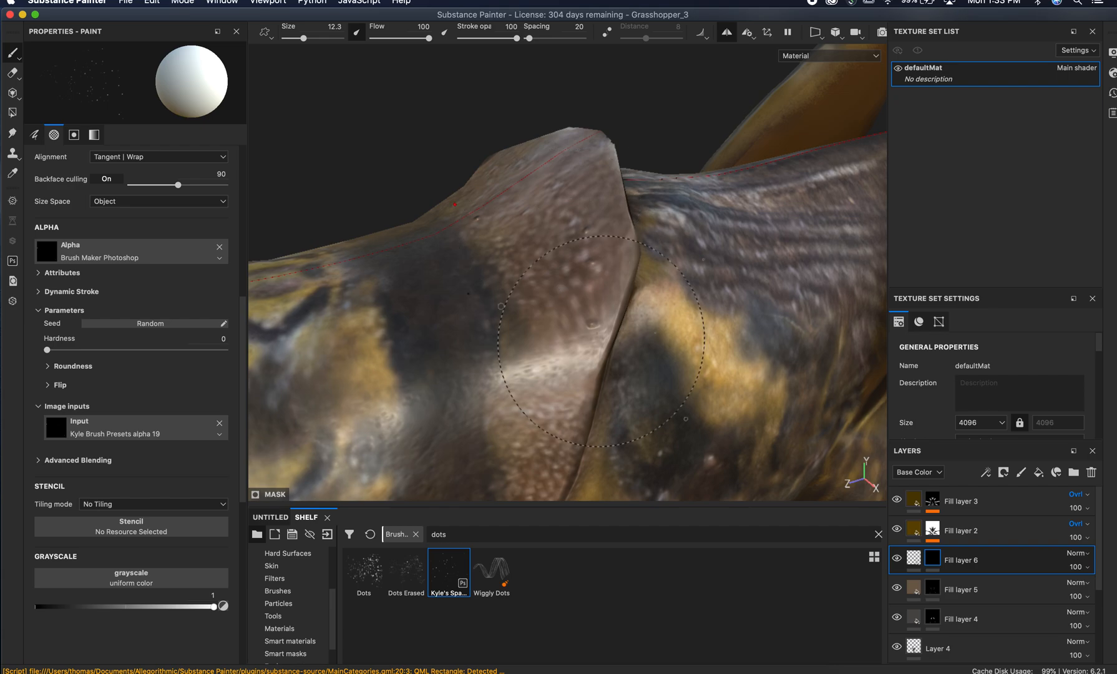
{"action": "left_click_drag", "start_coordinate": [508, 243], "coordinate": [634, 339], "text": "alt"}
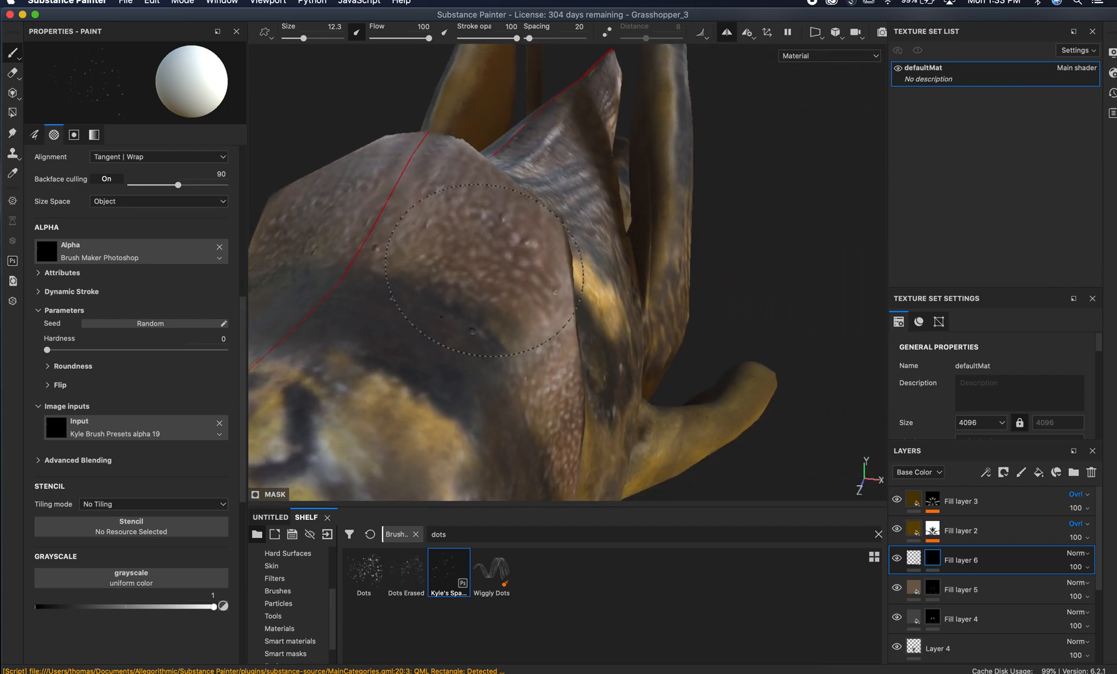
{"action": "mouse_move", "coordinate": [443, 328]}
{"action": "left_mouse_down", "text": "alt"}
{"action": "mouse_move", "coordinate": [748, 336]}
{"action": "mouse_move", "coordinate": [569, 294]}
{"action": "left_mouse_up", "text": "alt"}
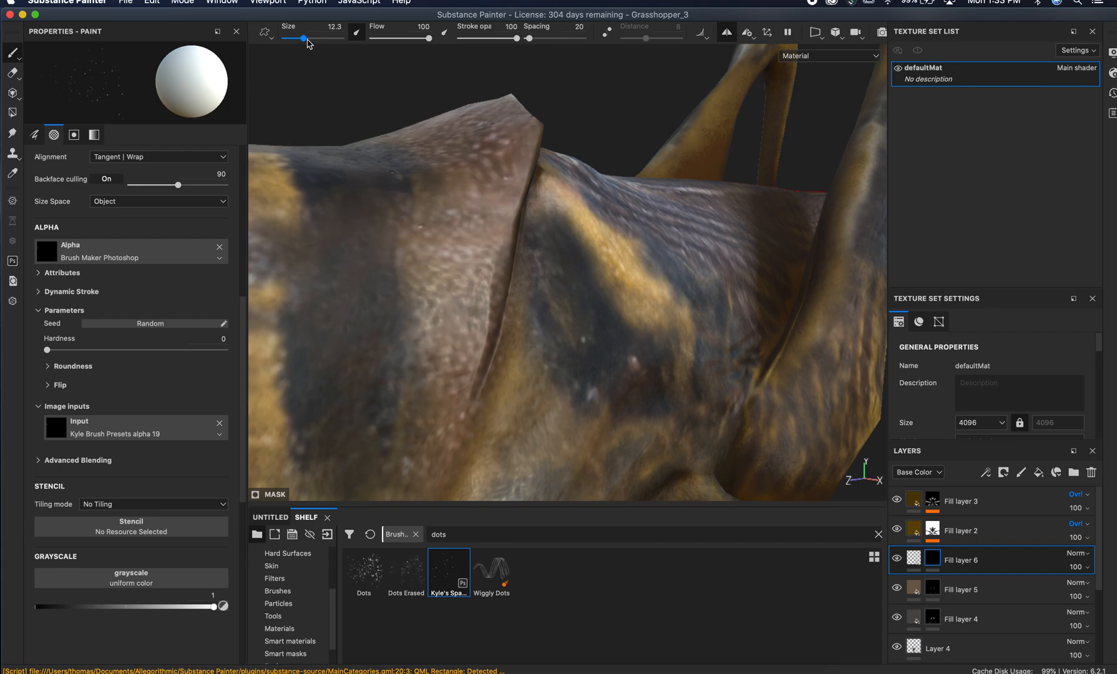
{"action": "left_click", "coordinate": [306, 39]}
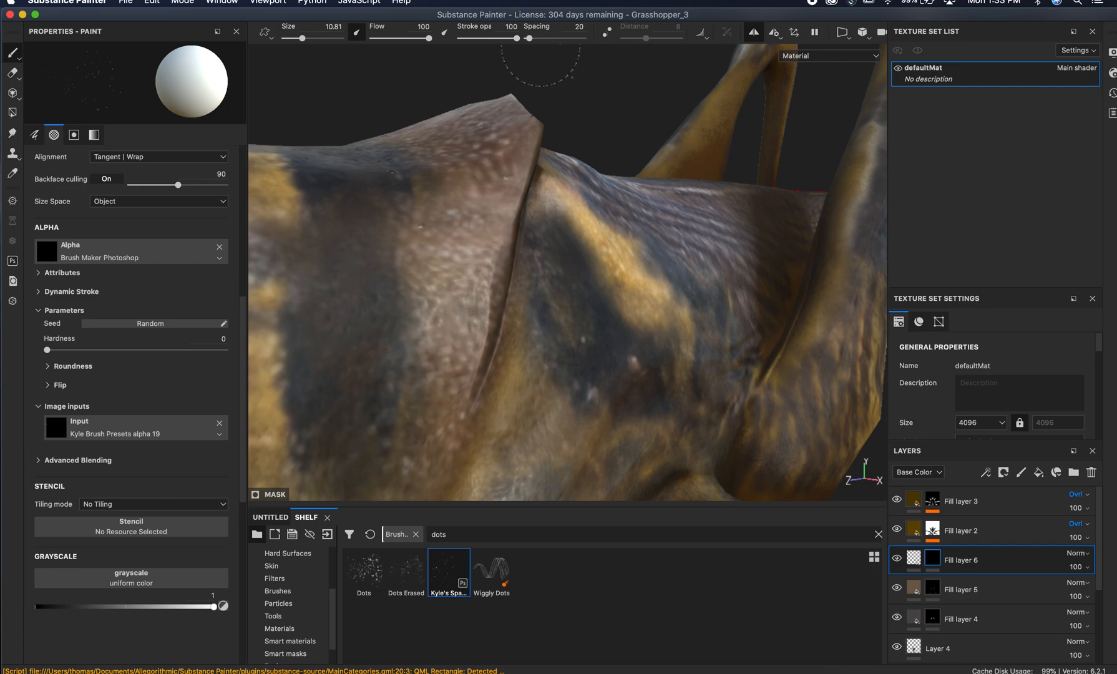
{"action": "left_click_drag", "start_coordinate": [534, 38], "coordinate": [550, 38]}
{"action": "left_click", "coordinate": [419, 265]}
{"action": "mouse_move", "coordinate": [524, 272]}
{"action": "left_mouse_down", "text": "alt"}
{"action": "mouse_move", "coordinate": [486, 364]}
{"action": "mouse_move", "coordinate": [499, 372]}
{"action": "mouse_move", "coordinate": [629, 327]}
{"action": "mouse_move", "coordinate": [621, 392]}
{"action": "left_mouse_up", "text": "alt"}
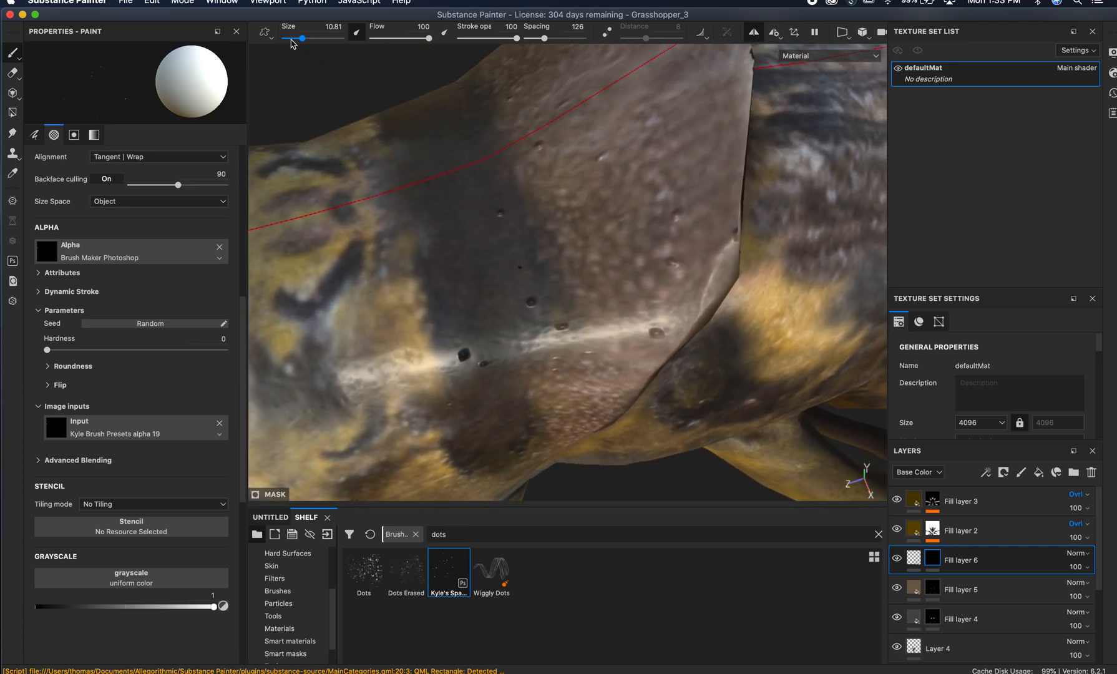
- Set the brush size to 6.9 and hardness to 0.05, and paint smaller dots over the top of the collar
{"action": "left_click_drag", "start_coordinate": [300, 38], "coordinate": [298, 39]}
{"action": "left_click", "coordinate": [38, 292]}
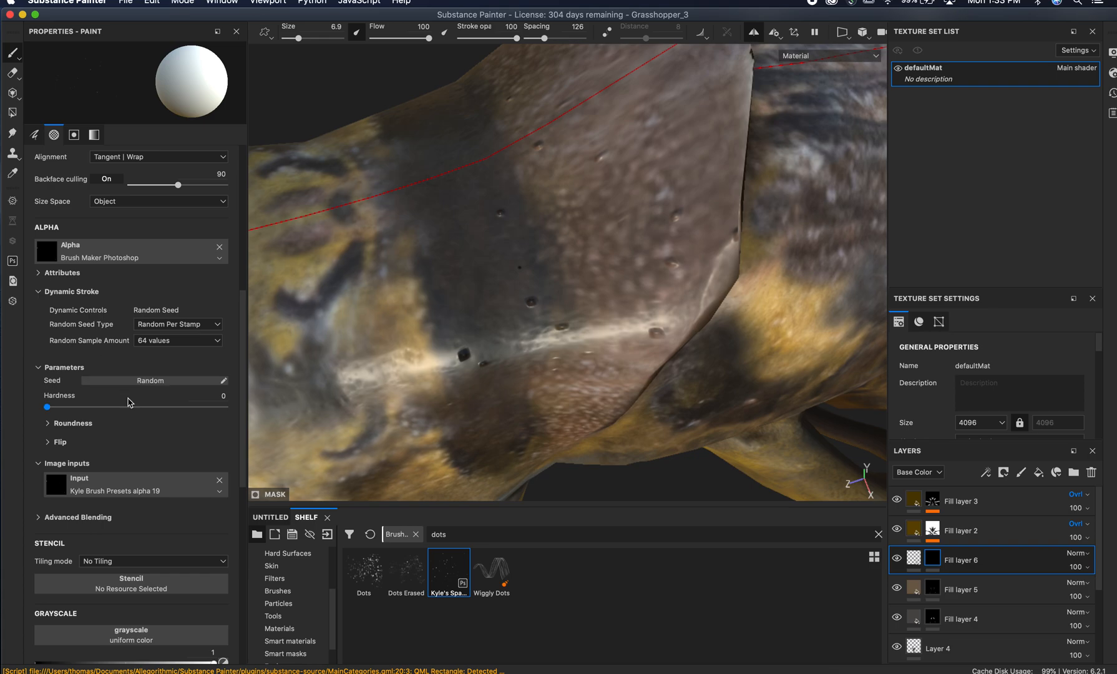
{"action": "left_click_drag", "start_coordinate": [48, 408], "coordinate": [56, 408]}
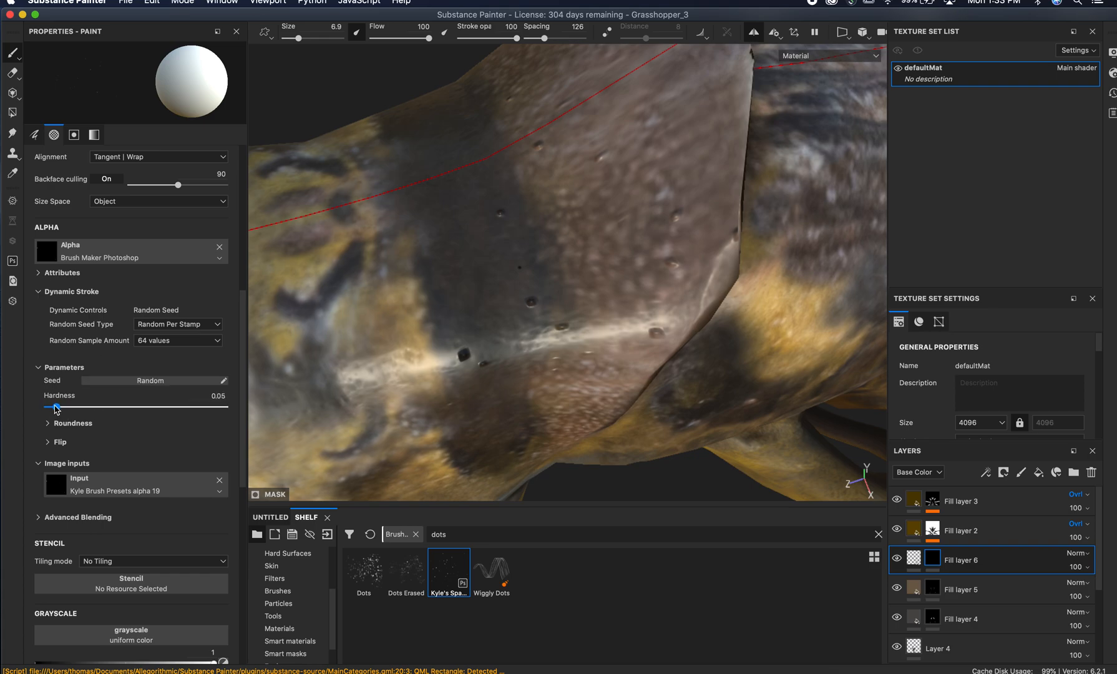
{"action": "left_click", "coordinate": [591, 245]}
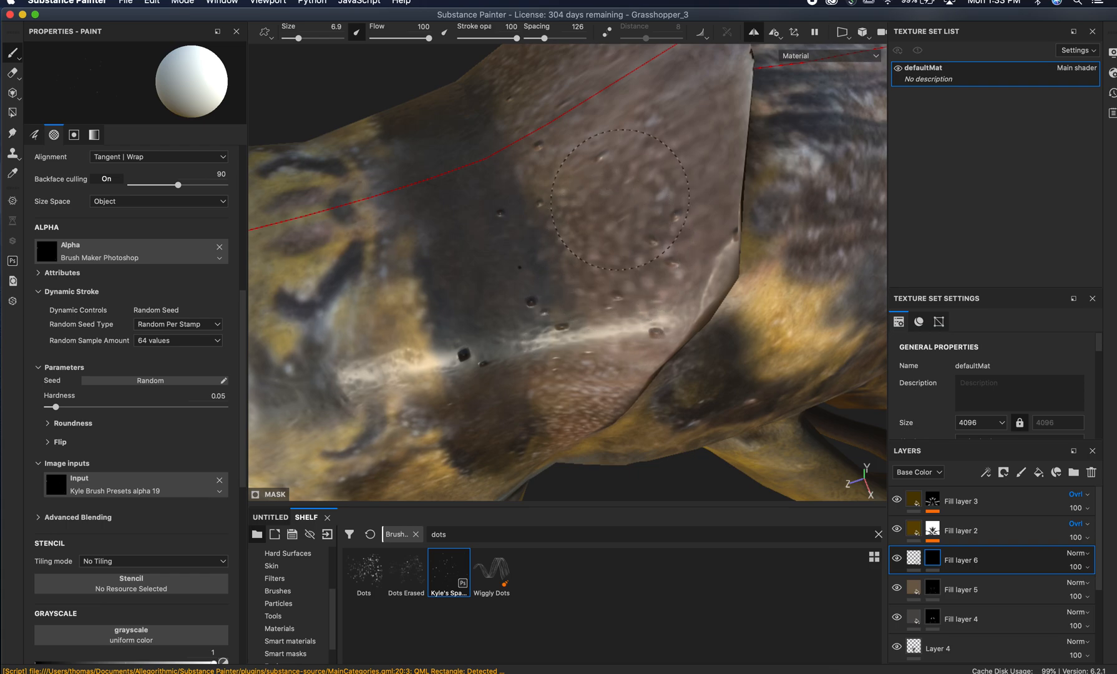
{"action": "left_click", "coordinate": [596, 269]}
{"action": "left_click_drag", "start_coordinate": [621, 239], "coordinate": [760, 297], "text": "alt"}
{"action": "right_click_drag", "start_coordinate": [665, 274], "coordinate": [586, 274], "text": "shift"}
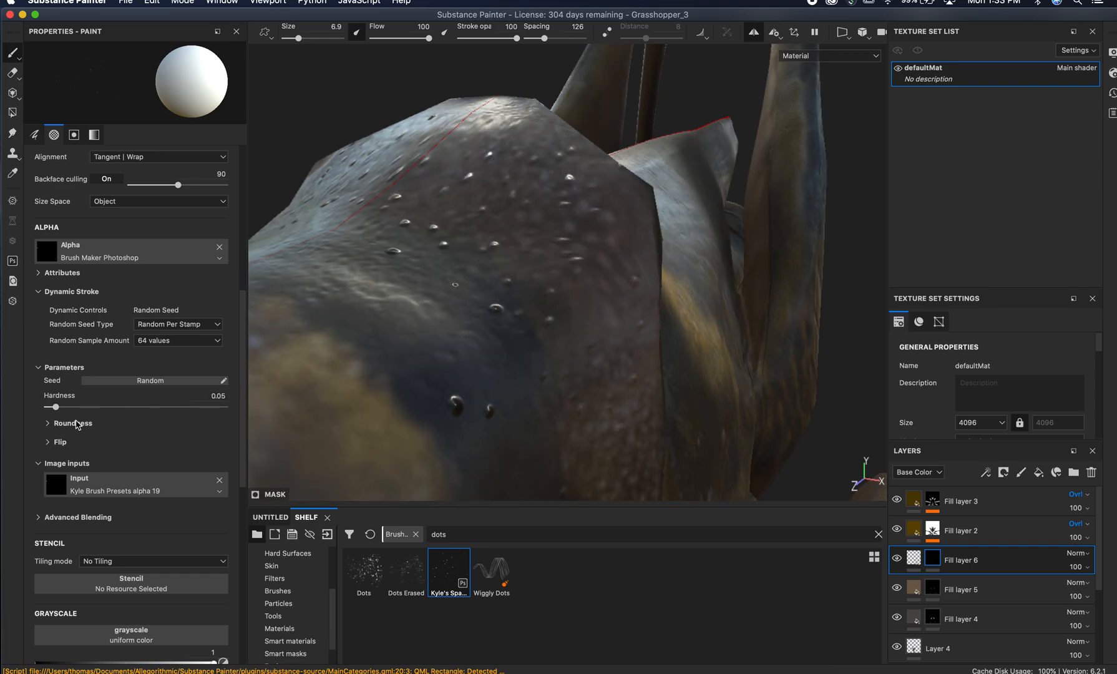
- Set the brush's minimum size to 7% and spacing to 371, and stamp more dots on the collar
{"action": "left_click", "coordinate": [48, 443]}
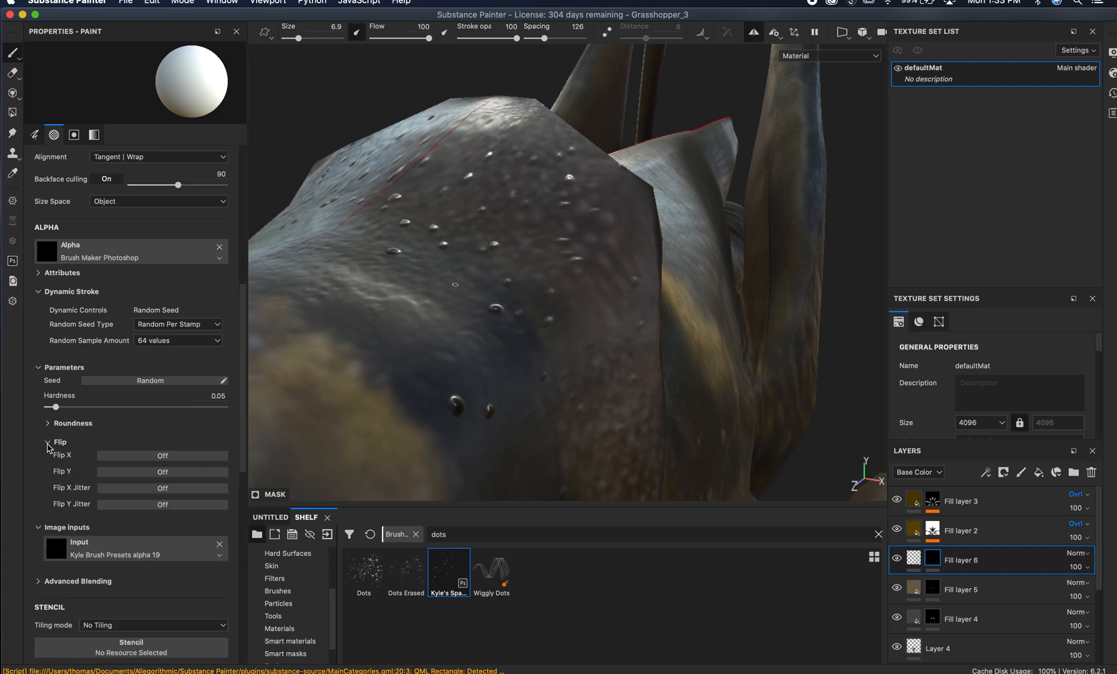
{"action": "left_click", "coordinate": [49, 443]}
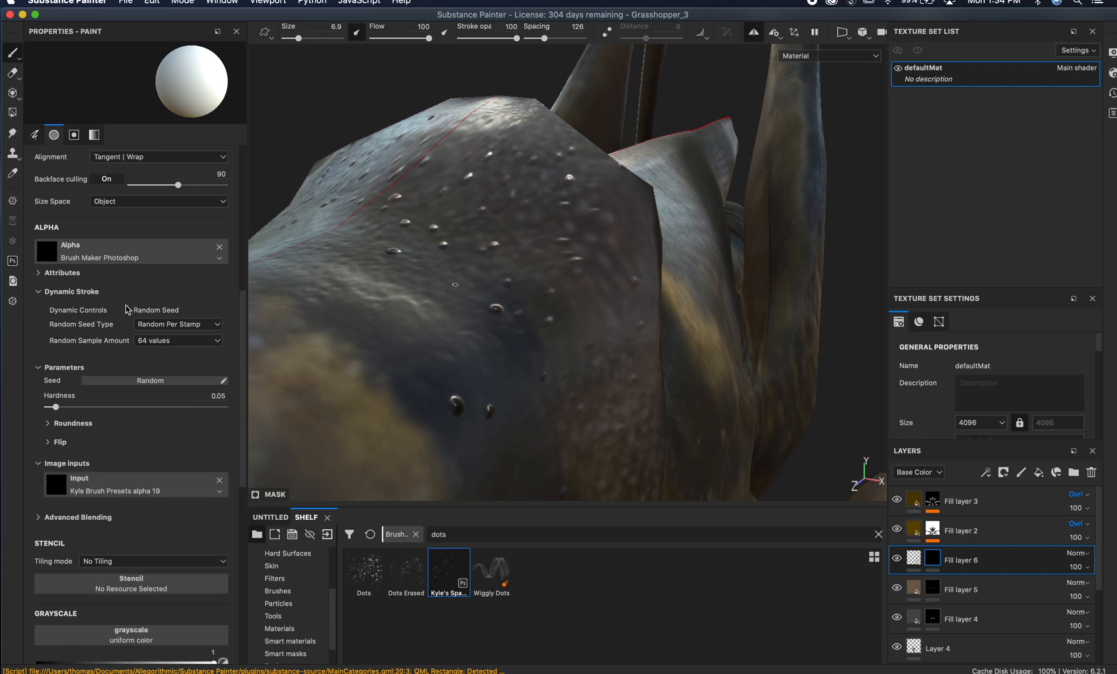
{"action": "scroll", "coordinate": [125, 310], "scroll_direction": "up", "scroll_amount": 5}
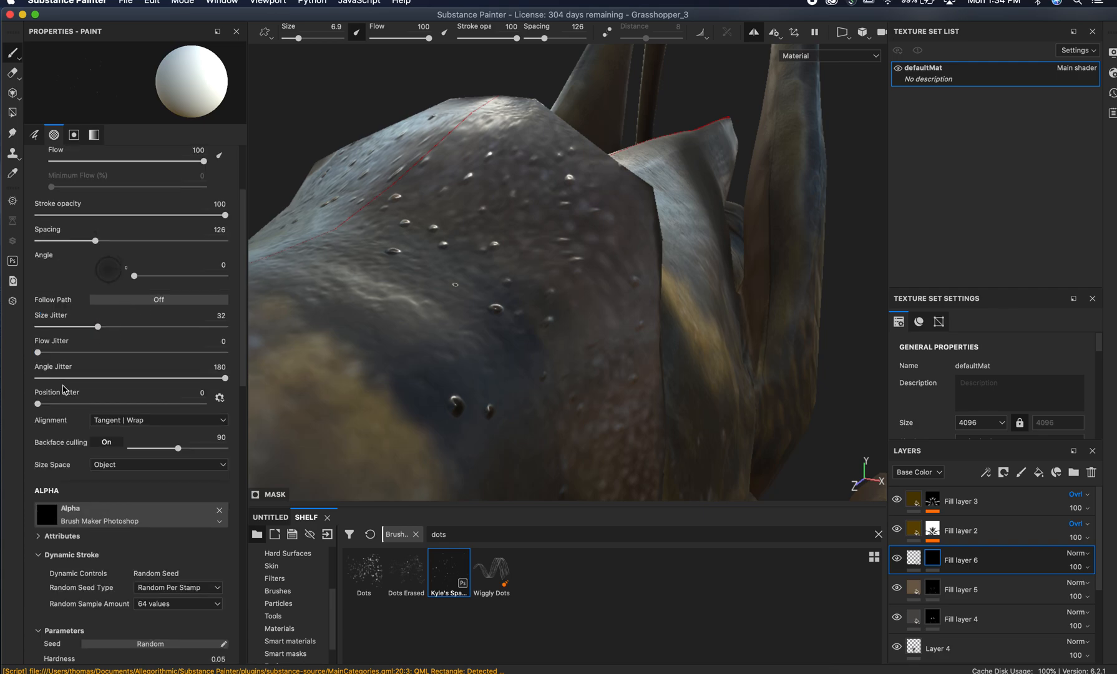
{"action": "scroll", "coordinate": [73, 410], "scroll_direction": "up", "scroll_amount": 1}
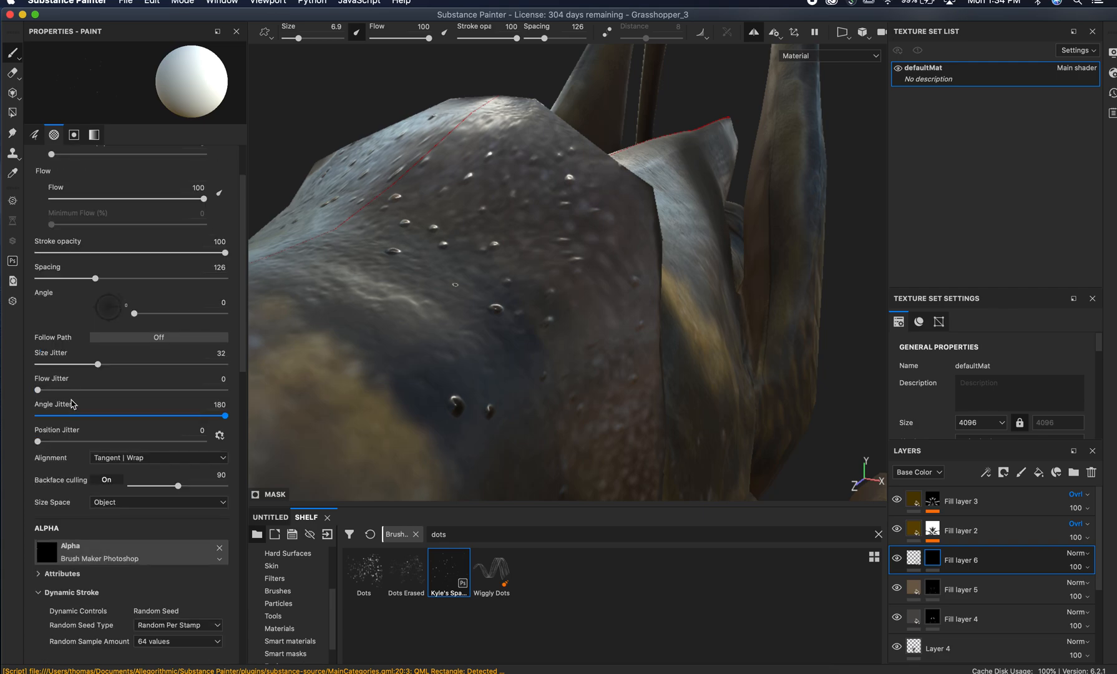
{"action": "scroll", "coordinate": [73, 404], "scroll_direction": "up", "scroll_amount": 1}
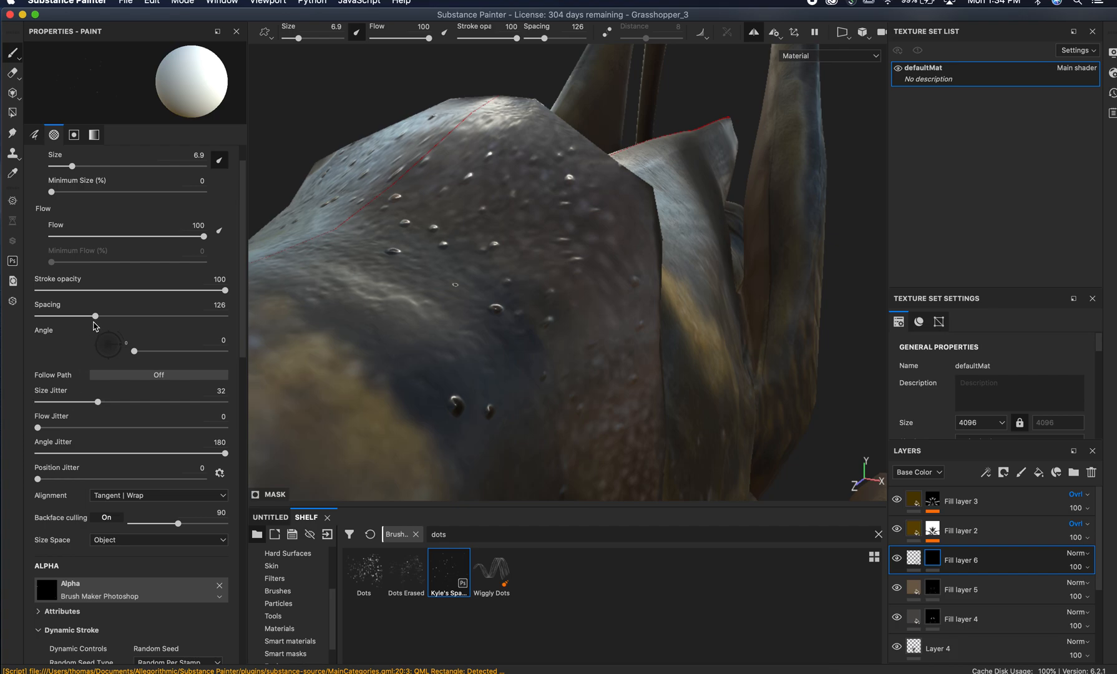
{"action": "scroll", "coordinate": [94, 325], "scroll_direction": "up", "scroll_amount": 1}
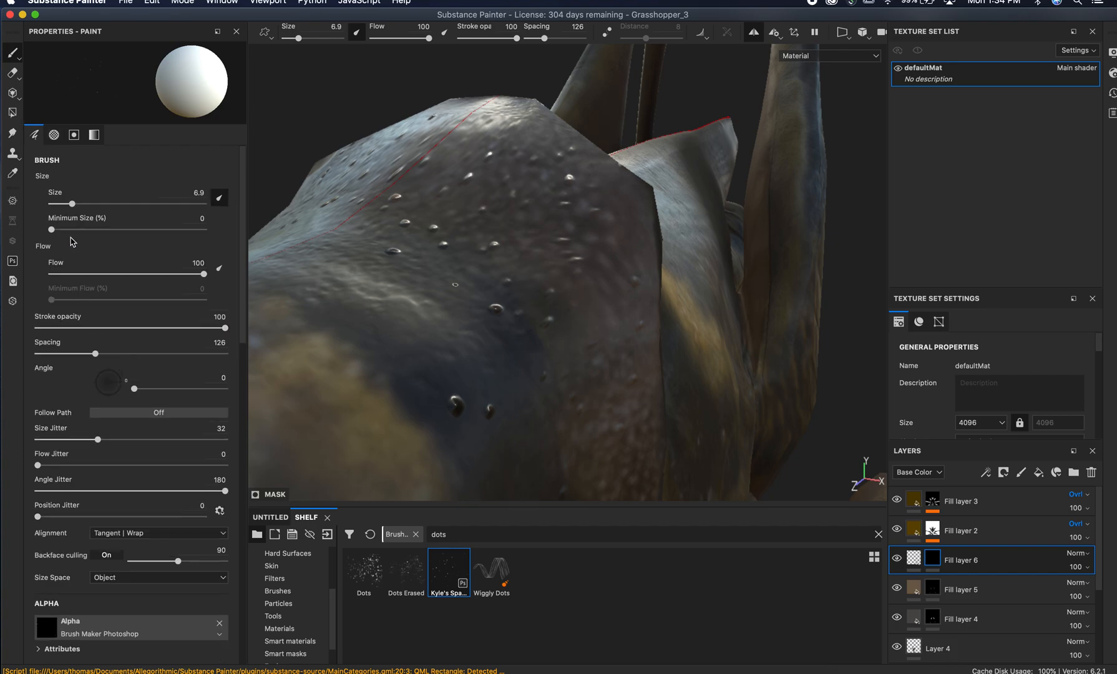
{"action": "left_click_drag", "start_coordinate": [57, 230], "coordinate": [62, 231]}
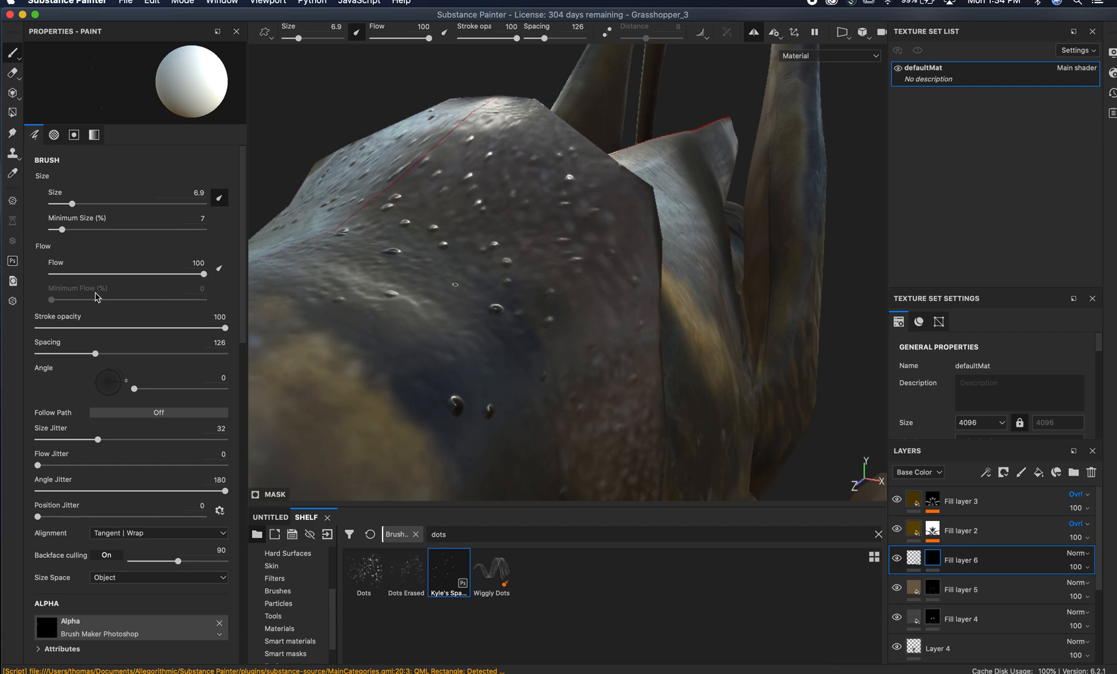
{"action": "left_click_drag", "start_coordinate": [81, 356], "coordinate": [70, 355]}
{"action": "left_click_drag", "start_coordinate": [70, 354], "coordinate": [211, 356]}
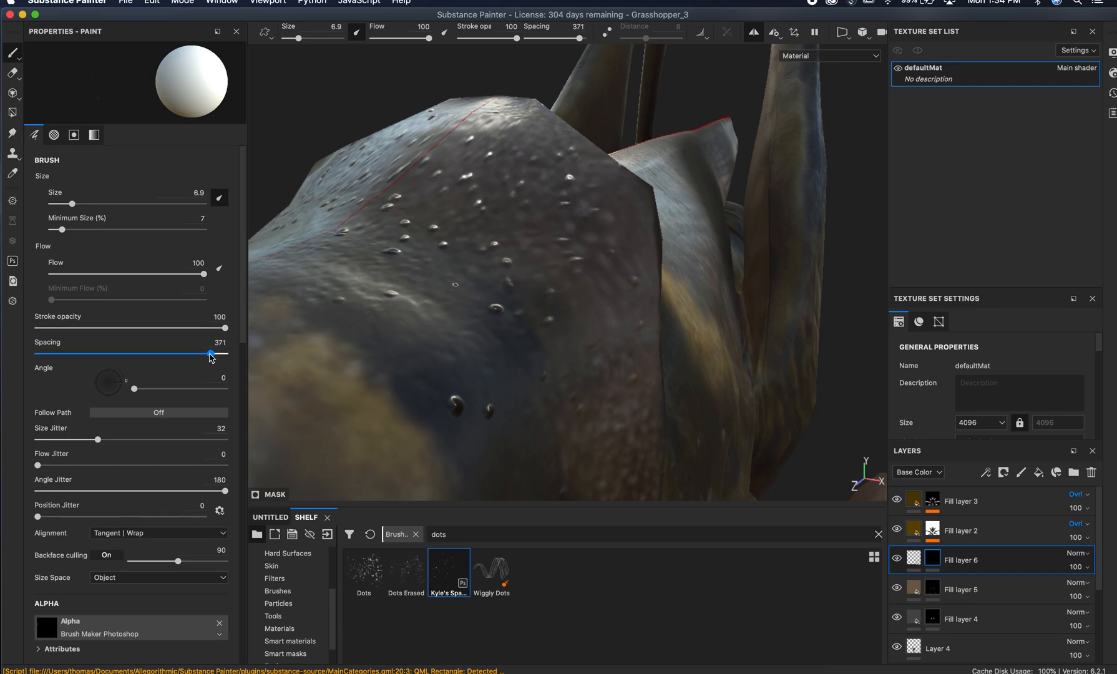
{"action": "left_click", "coordinate": [480, 286]}
{"action": "left_click", "coordinate": [489, 292]}
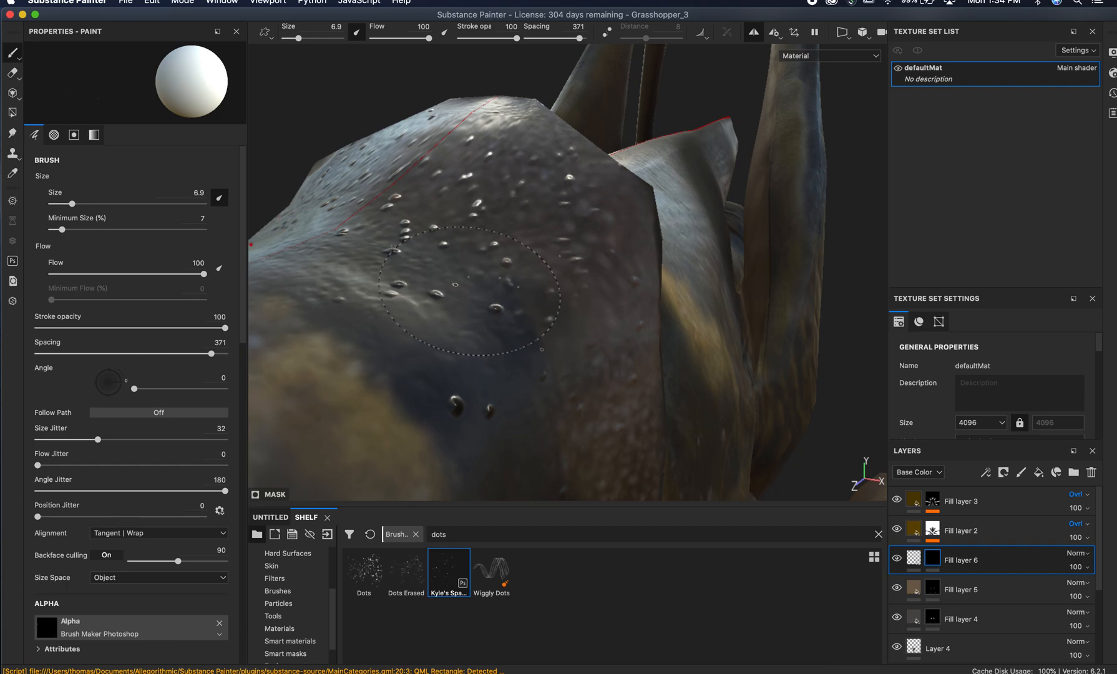
- Set the brush's size jitter to 65 and flow jitter to 56, with a test stamp on the collar
{"action": "left_click_drag", "start_coordinate": [88, 445], "coordinate": [65, 445]}
{"action": "left_click", "coordinate": [455, 285]}
{"action": "left_click_drag", "start_coordinate": [128, 440], "coordinate": [159, 439]}
{"action": "left_click", "coordinate": [143, 465]}
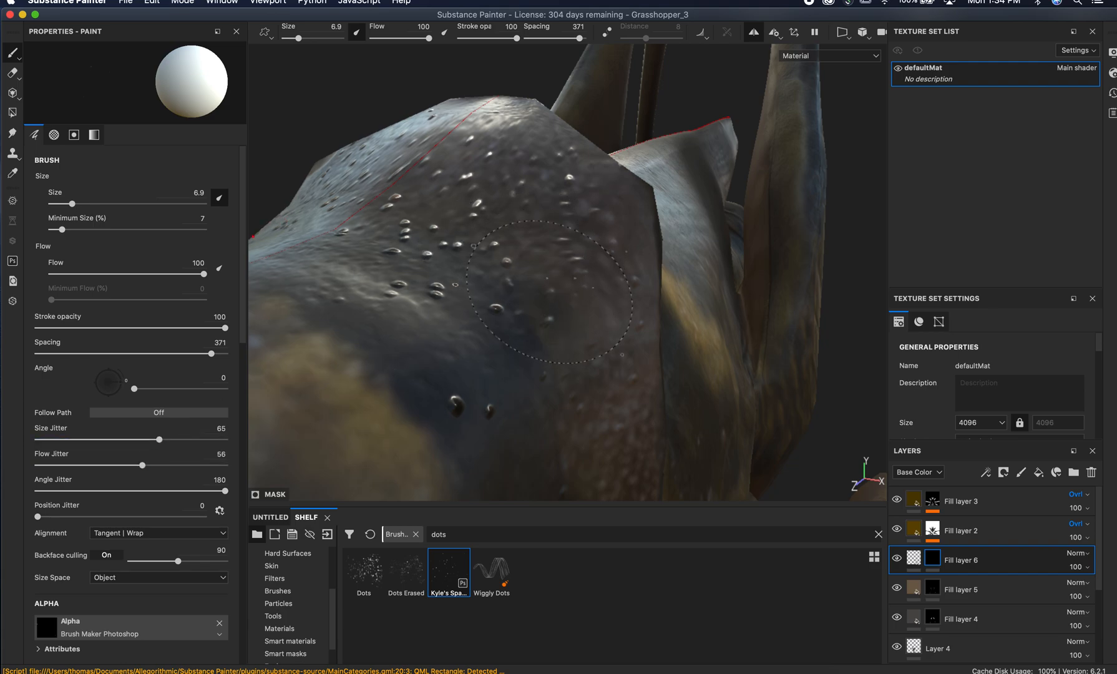
- Paint scattered raised dots with the jittered brush over the collar's top and down its side along the rear edge
{"action": "left_click_drag", "start_coordinate": [549, 292], "coordinate": [588, 304], "text": "alt"}
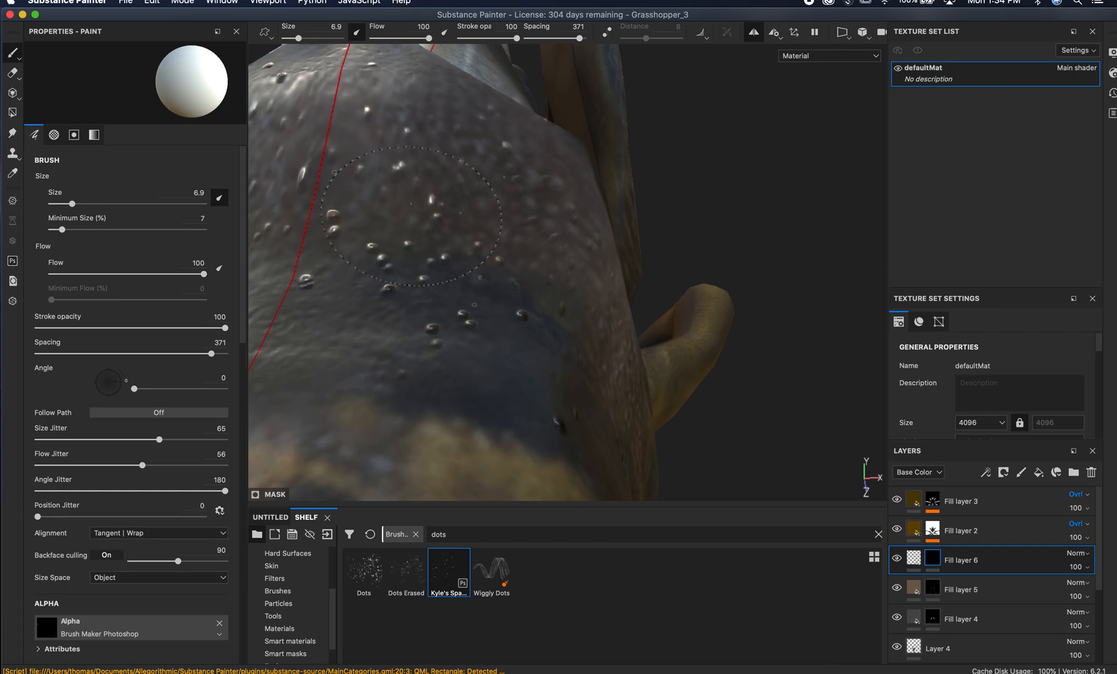
{"action": "left_click_drag", "start_coordinate": [460, 248], "coordinate": [502, 294], "text": "alt"}
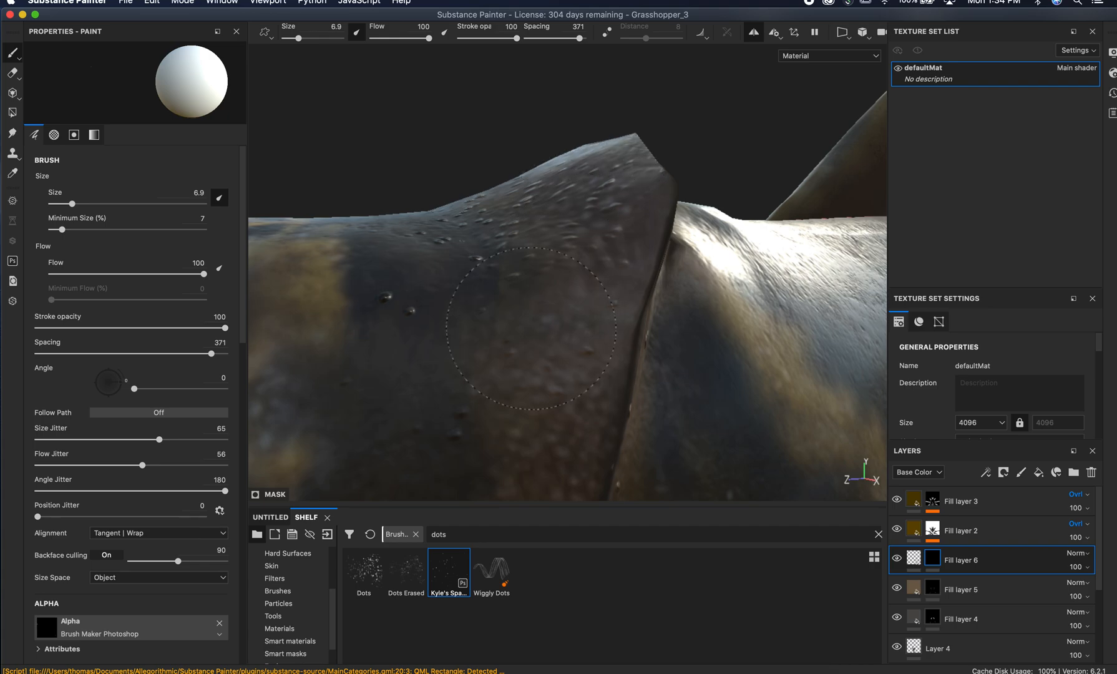
{"action": "mouse_move", "coordinate": [568, 281]}
{"action": "left_mouse_down", "text": "alt"}
{"action": "mouse_move", "coordinate": [559, 297]}
{"action": "mouse_move", "coordinate": [559, 204]}
{"action": "left_mouse_up", "text": "alt"}
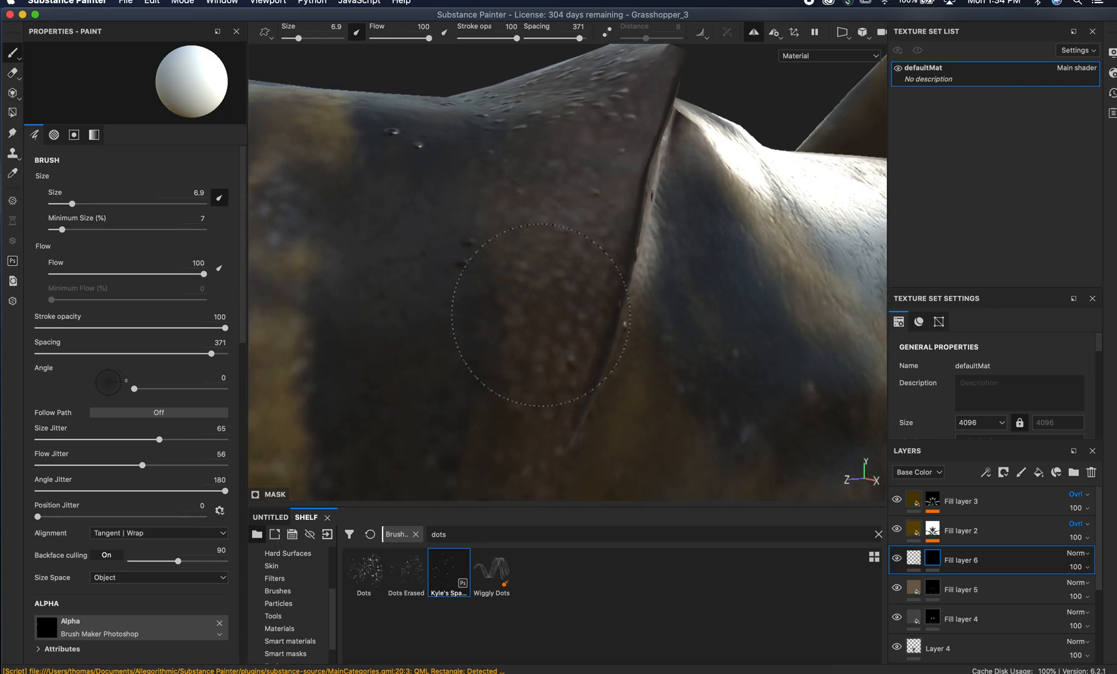
{"action": "mouse_move", "coordinate": [555, 321]}
{"action": "left_mouse_down", "text": "alt"}
{"action": "mouse_move", "coordinate": [579, 217]}
{"action": "mouse_move", "coordinate": [547, 255]}
{"action": "left_mouse_up", "text": "alt"}
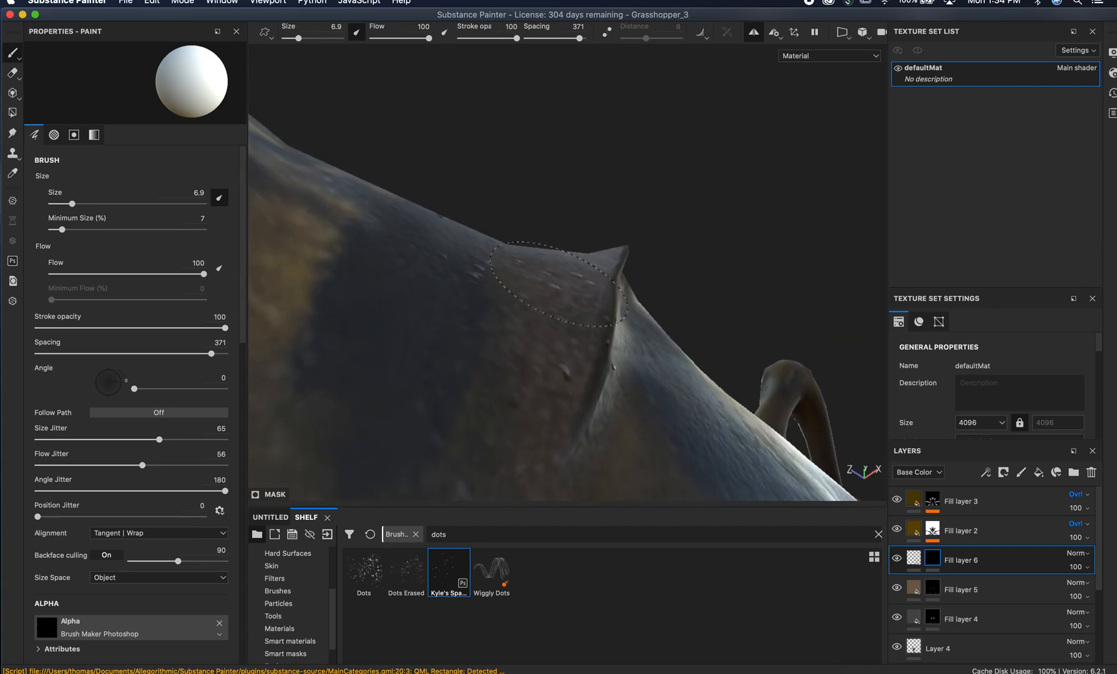
{"action": "left_click", "coordinate": [520, 371]}
{"action": "left_click_drag", "start_coordinate": [556, 252], "coordinate": [540, 318], "text": "alt"}
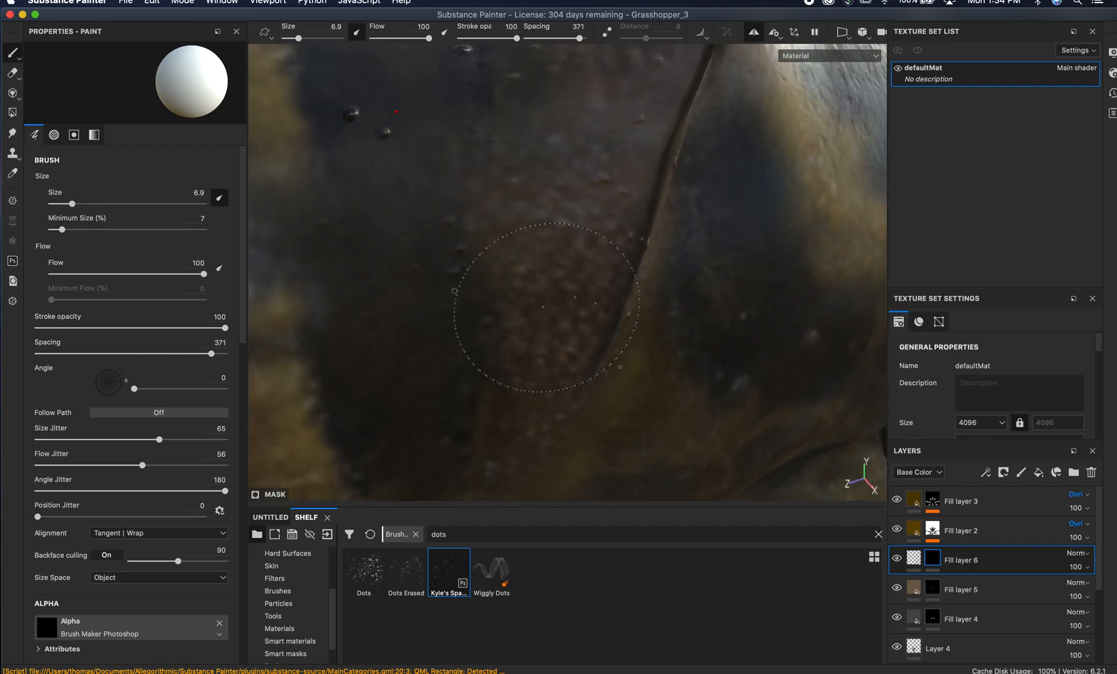
{"action": "mouse_move", "coordinate": [558, 147]}
{"action": "middle_mouse_down", "text": "alt"}
{"action": "mouse_move", "coordinate": [517, 256]}
{"action": "mouse_move", "coordinate": [512, 197]}
{"action": "middle_mouse_up", "text": "alt"}
{"action": "right_click_drag", "start_coordinate": [540, 223], "coordinate": [510, 222], "text": "shift"}
{"action": "left_click", "coordinate": [514, 263]}
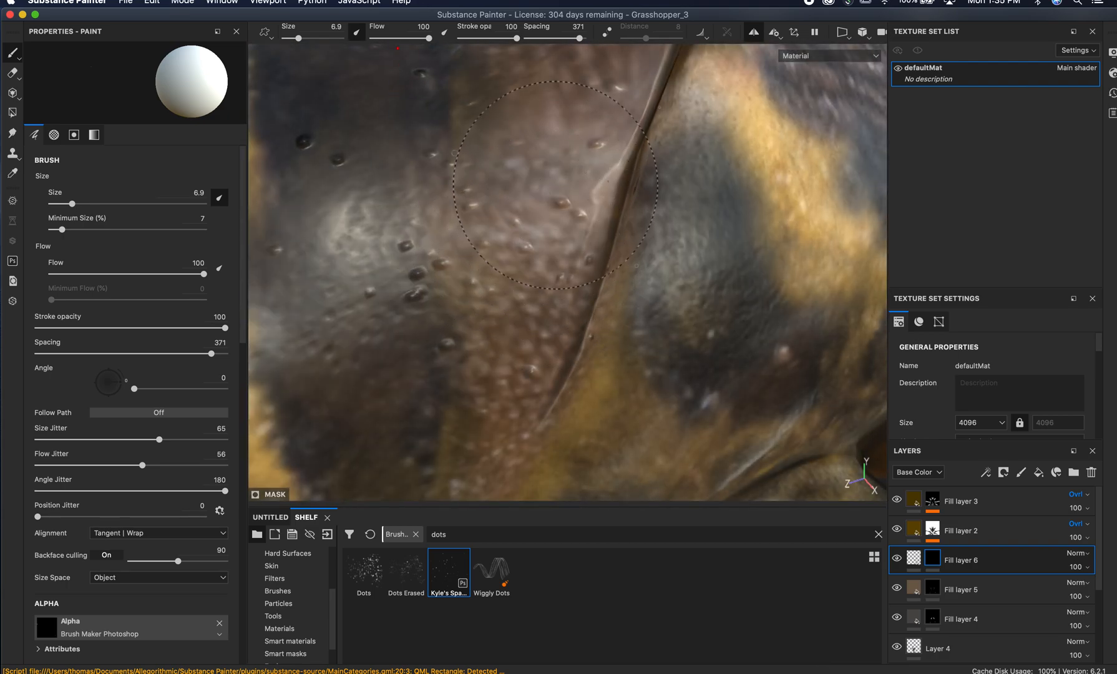
{"action": "middle_click_drag", "start_coordinate": [541, 169], "coordinate": [507, 324], "text": "alt"}
- Set the brush spacing to 68 and size to 3.45, and paint finer, denser dots over the collar's top and side
{"action": "left_click_drag", "start_coordinate": [580, 38], "coordinate": [535, 38]}
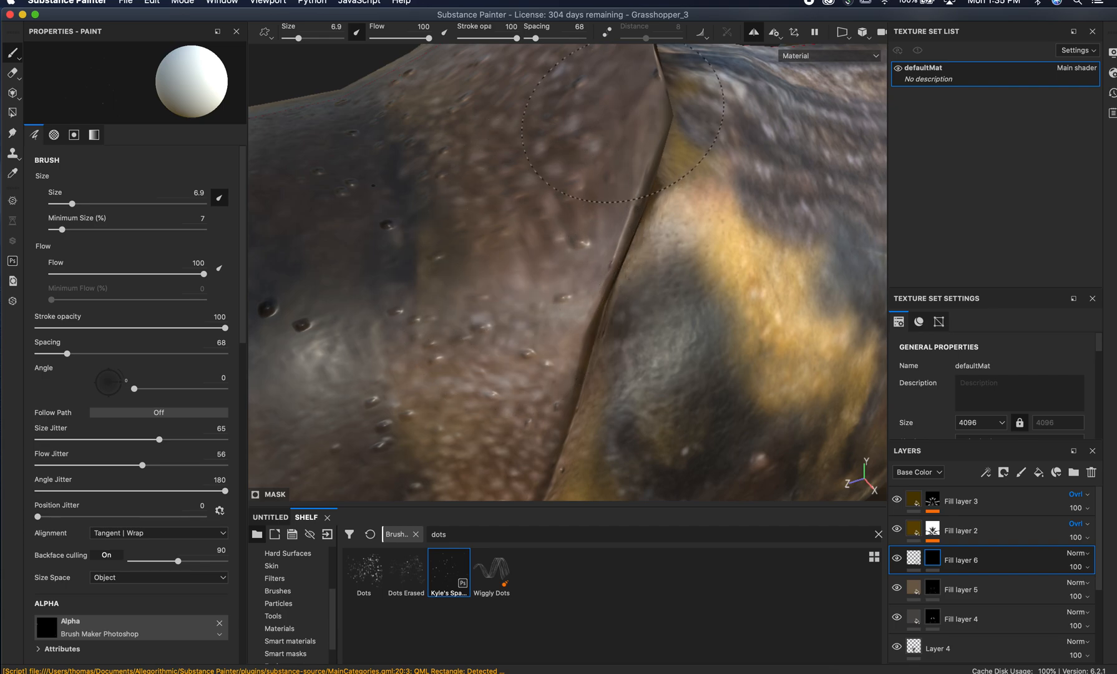
{"action": "left_click_drag", "start_coordinate": [298, 39], "coordinate": [293, 39]}
{"action": "mouse_move", "coordinate": [504, 214]}
{"action": "left_mouse_down", "text": "alt"}
{"action": "mouse_move", "coordinate": [569, 265]}
{"action": "mouse_move", "coordinate": [699, 425]}
{"action": "left_mouse_up", "text": "alt"}
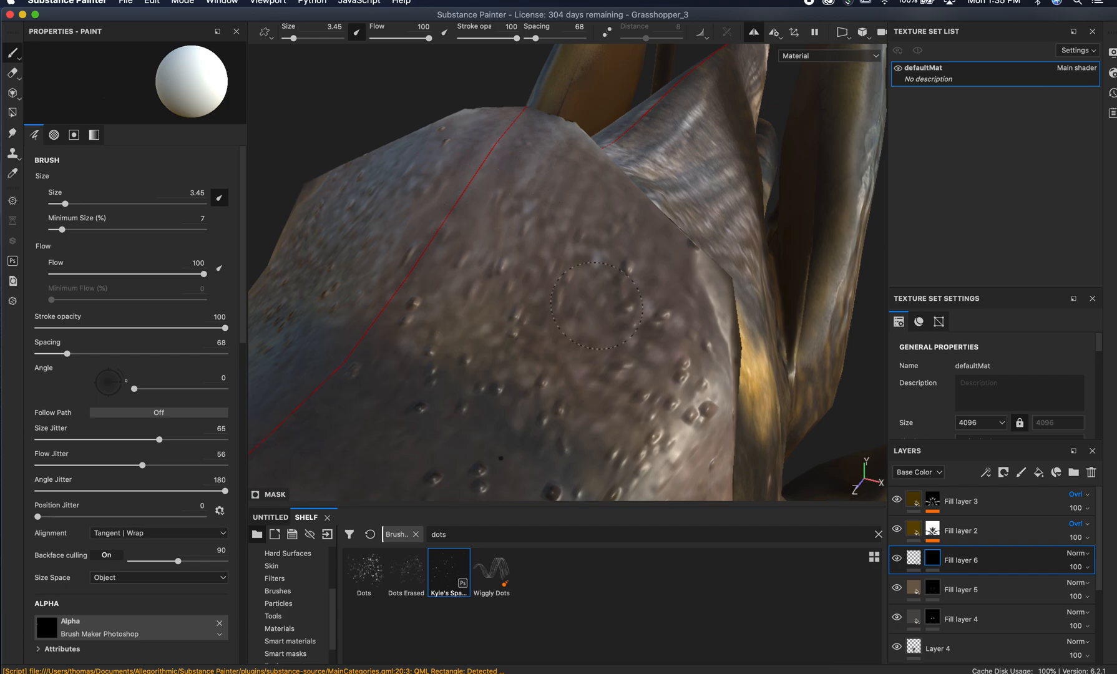
{"action": "mouse_move", "coordinate": [667, 284]}
{"action": "left_mouse_down", "text": "alt"}
{"action": "mouse_move", "coordinate": [586, 205]}
{"action": "mouse_move", "coordinate": [549, 232]}
{"action": "mouse_move", "coordinate": [573, 347]}
{"action": "mouse_move", "coordinate": [539, 278]}
{"action": "mouse_move", "coordinate": [595, 404]}
{"action": "left_mouse_up", "text": "alt"}
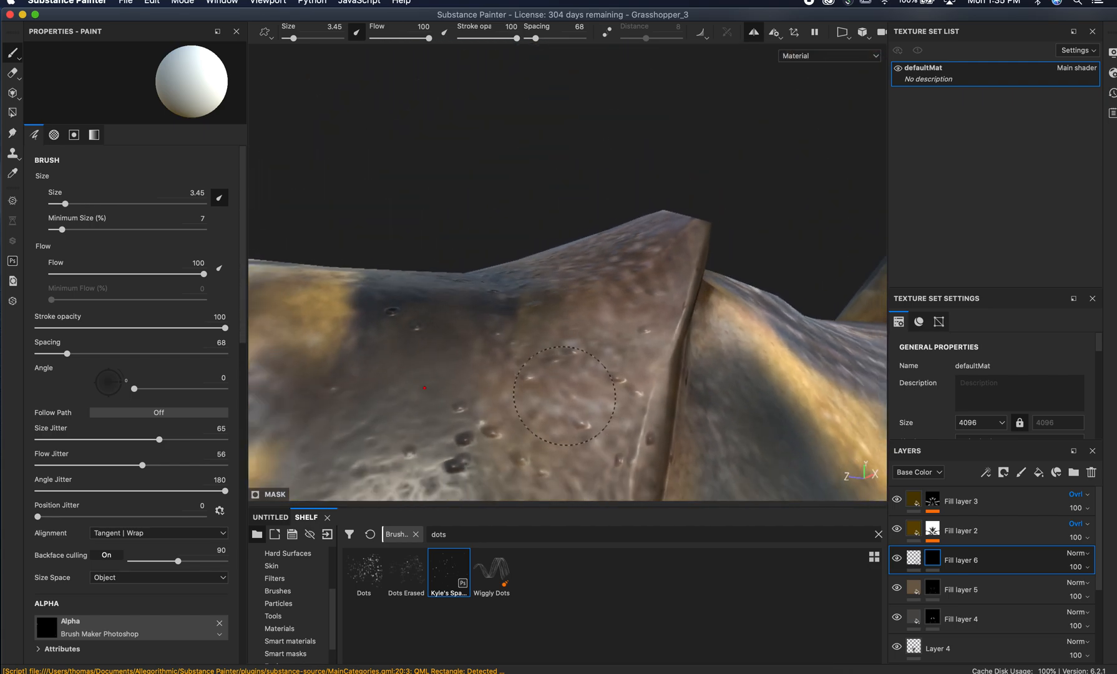
{"action": "mouse_move", "coordinate": [625, 299]}
{"action": "right_mouse_down", "text": "shift"}
{"action": "mouse_move", "coordinate": [541, 286]}
{"action": "mouse_move", "coordinate": [576, 287]}
{"action": "right_mouse_up", "text": "shift"}
{"action": "left_click_drag", "start_coordinate": [519, 296], "coordinate": [456, 352], "text": "alt"}
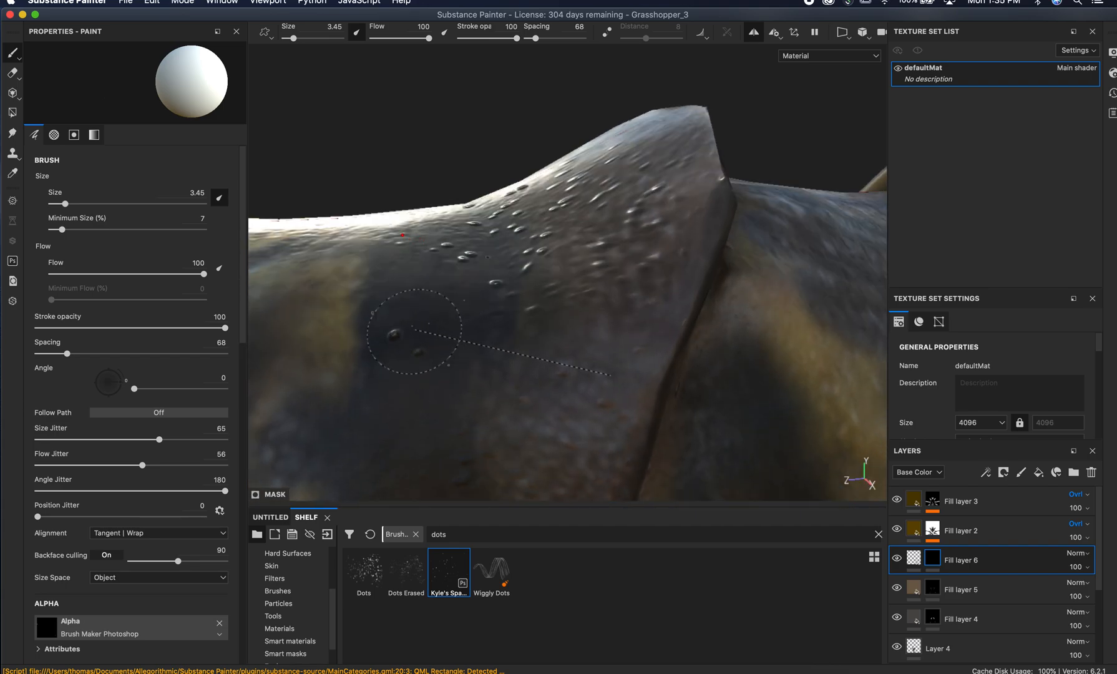
{"action": "right_click_drag", "start_coordinate": [388, 328], "coordinate": [409, 353], "text": "shift"}
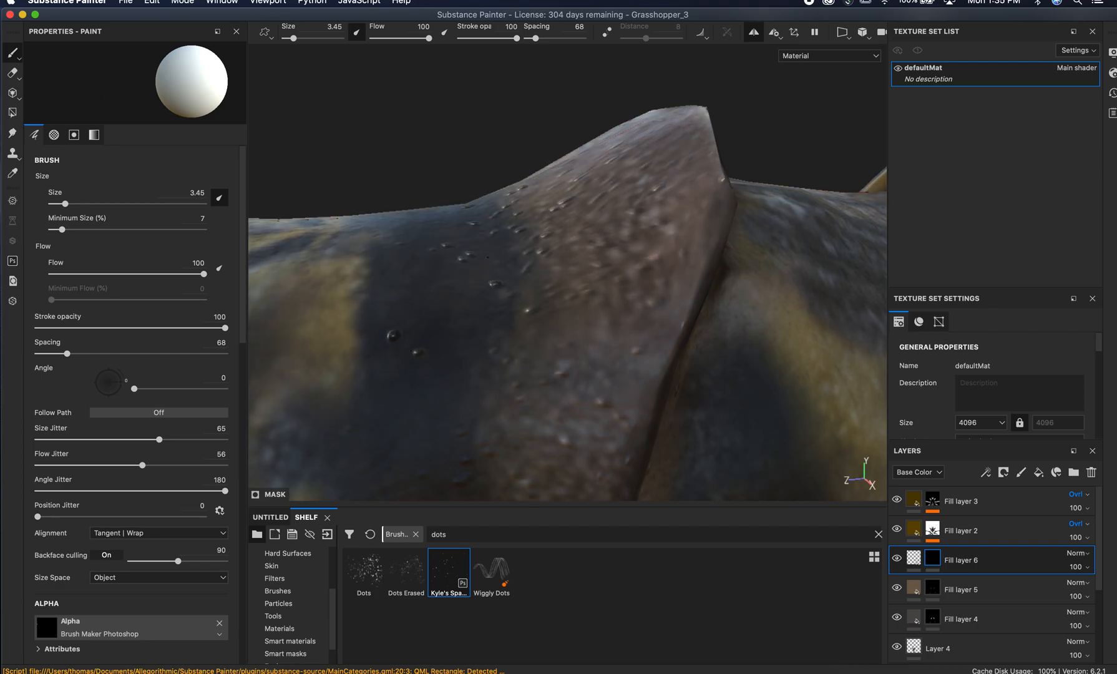
{"action": "mouse_move", "coordinate": [500, 340]}
{"action": "left_mouse_down", "text": "alt"}
{"action": "mouse_move", "coordinate": [512, 265]}
{"action": "mouse_move", "coordinate": [545, 291]}
{"action": "left_mouse_up", "text": "alt"}
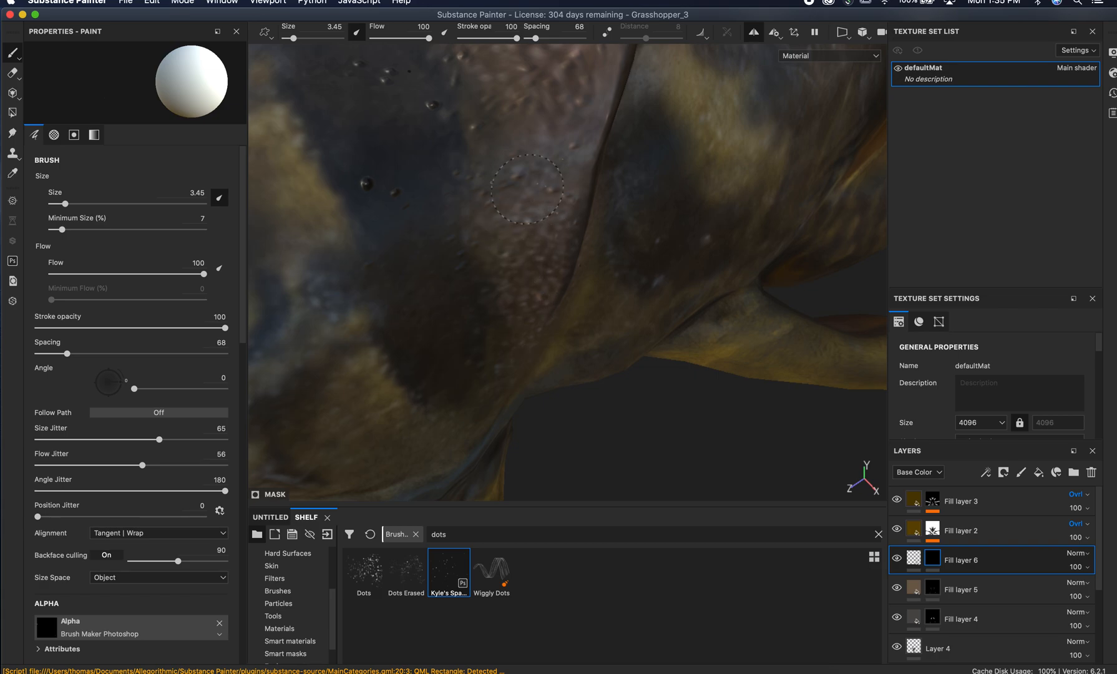
- Inspect the collar's dots under different lighting and view angles, and compare them with the reference photo VTU_ESC_00011_2_0000.tif in Preview
{"action": "right_click_drag", "start_coordinate": [599, 201], "coordinate": [538, 204], "text": "shift"}
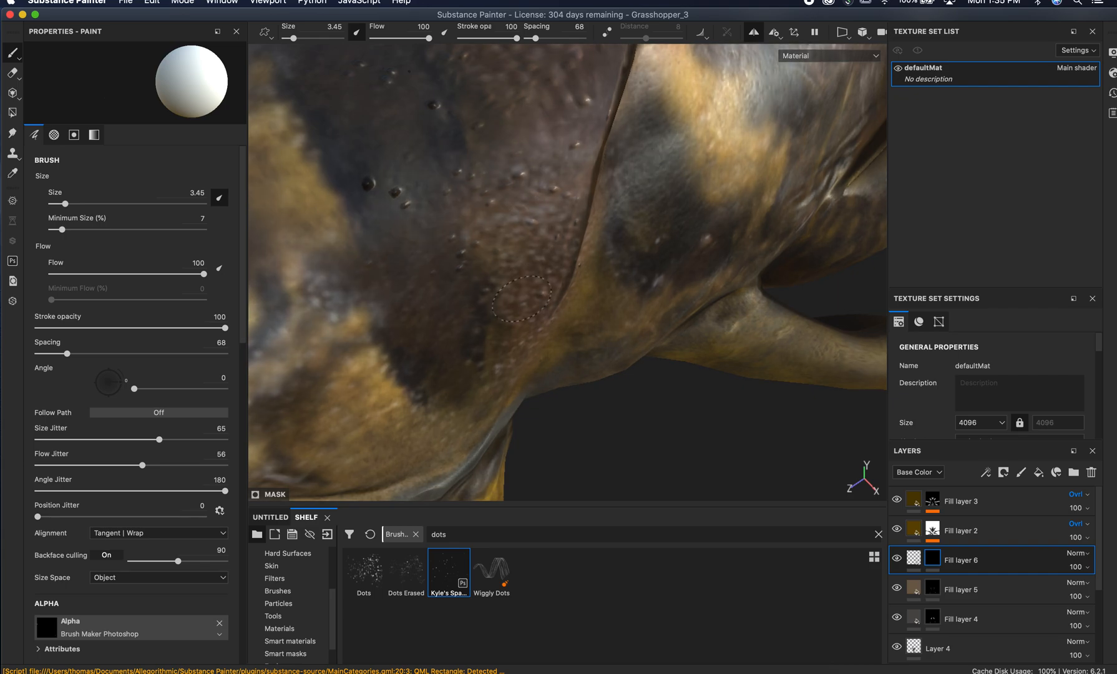
{"action": "left_click_drag", "start_coordinate": [537, 190], "coordinate": [522, 357], "text": "alt"}
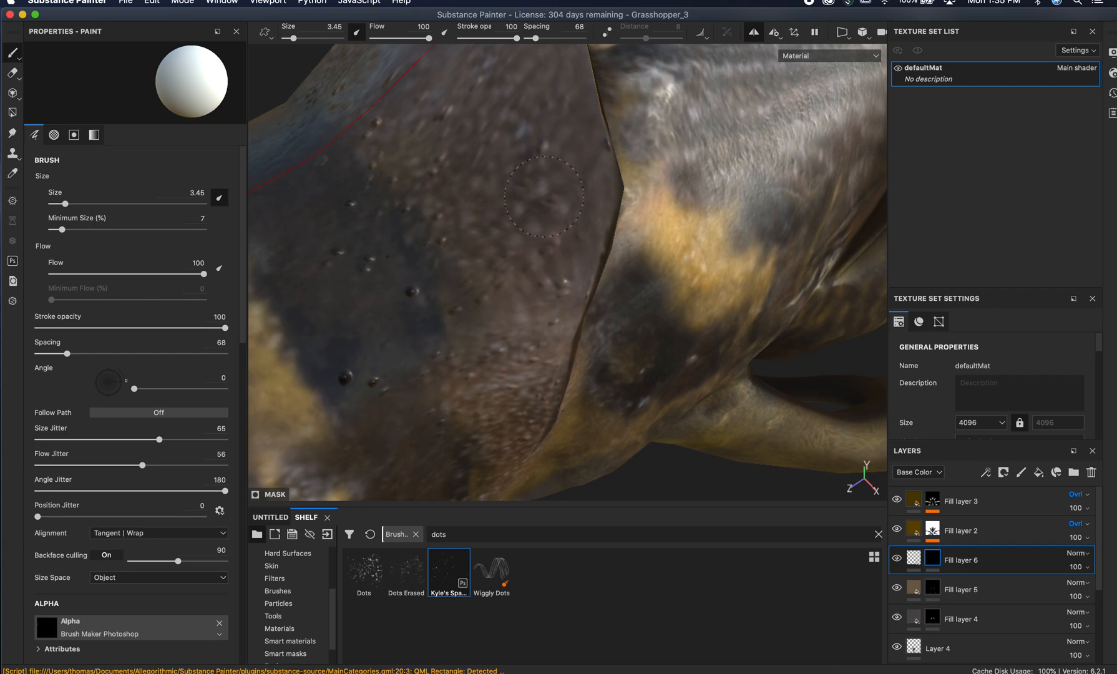
{"action": "left_click_drag", "start_coordinate": [581, 177], "coordinate": [587, 203], "text": "alt"}
{"action": "right_click_drag", "start_coordinate": [587, 203], "coordinate": [603, 259], "text": "alt"}
{"action": "middle_click_drag", "start_coordinate": [603, 259], "coordinate": [591, 176], "text": "alt"}
{"action": "right_click_drag", "start_coordinate": [686, 231], "coordinate": [736, 252], "text": "shift"}
{"action": "mouse_move", "coordinate": [721, 256]}
{"action": "left_mouse_down", "text": "alt"}
{"action": "mouse_move", "coordinate": [690, 313]}
{"action": "mouse_move", "coordinate": [679, 302]}
{"action": "left_mouse_up", "text": "alt"}
{"action": "key", "text": "super+Tab"}
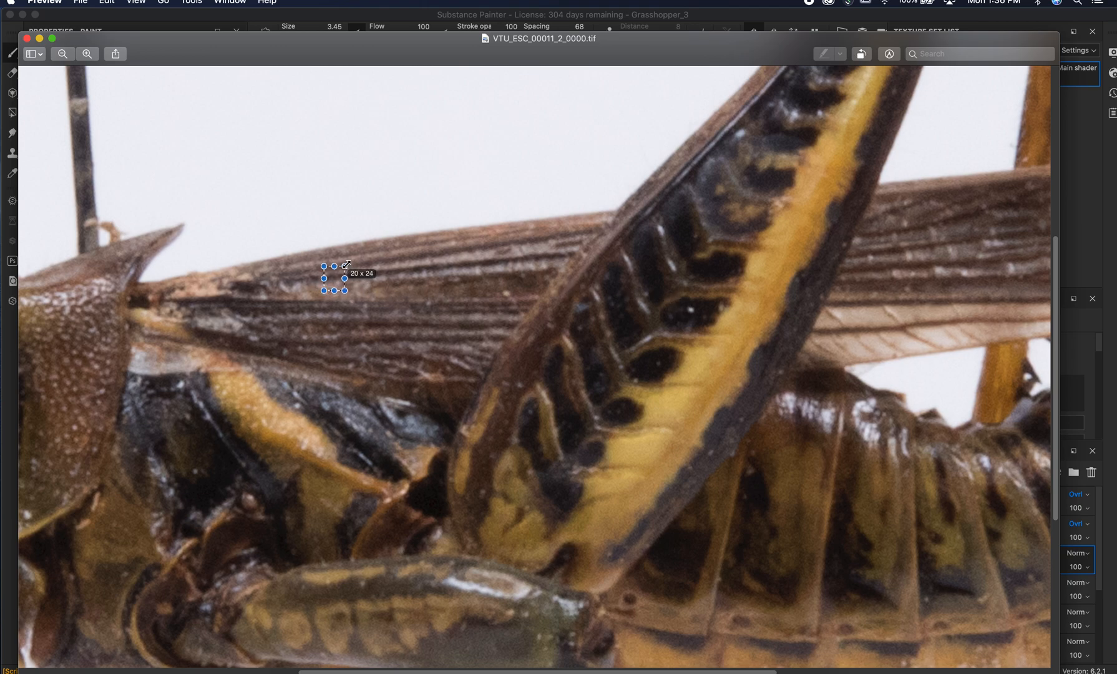
{"action": "left_click", "coordinate": [62, 54]}
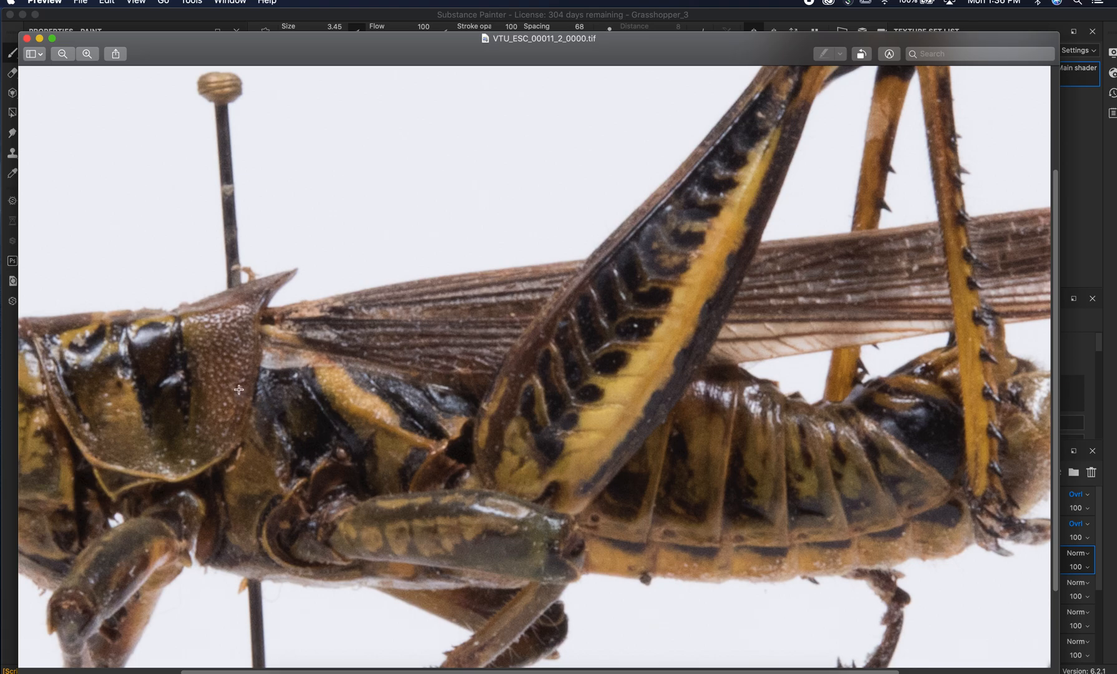
{"action": "key", "text": "super+Tab"}
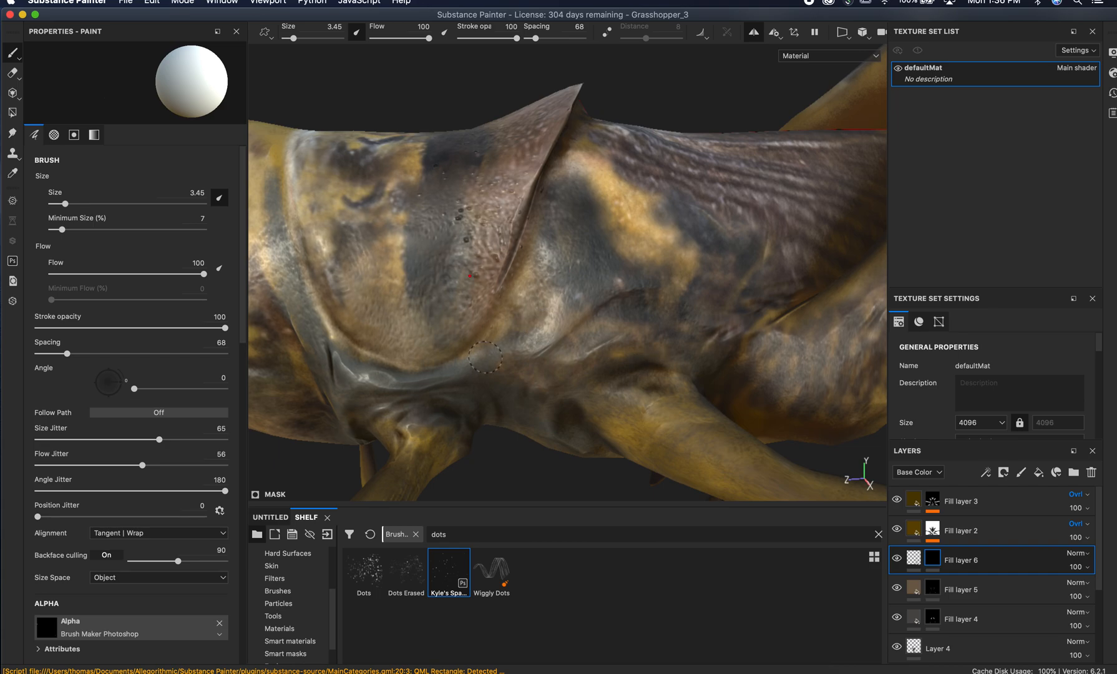
- Examine the head, thorax, hind leg and abdomen from several sides and compare the abdomen with the reference photo
{"action": "right_click_drag", "start_coordinate": [644, 380], "coordinate": [350, 364], "text": "alt"}
{"action": "middle_click_drag", "start_coordinate": [761, 401], "coordinate": [541, 360], "text": "alt"}
{"action": "left_click_drag", "start_coordinate": [541, 359], "coordinate": [518, 300], "text": "alt"}
{"action": "right_click_drag", "start_coordinate": [518, 300], "coordinate": [281, 329], "text": "alt"}
{"action": "left_click_drag", "start_coordinate": [593, 368], "coordinate": [723, 387], "text": "alt"}
{"action": "right_click_drag", "start_coordinate": [718, 385], "coordinate": [776, 375], "text": "alt"}
{"action": "left_click_drag", "start_coordinate": [684, 382], "coordinate": [569, 344], "text": "alt"}
{"action": "right_click_drag", "start_coordinate": [569, 345], "coordinate": [787, 400], "text": "alt"}
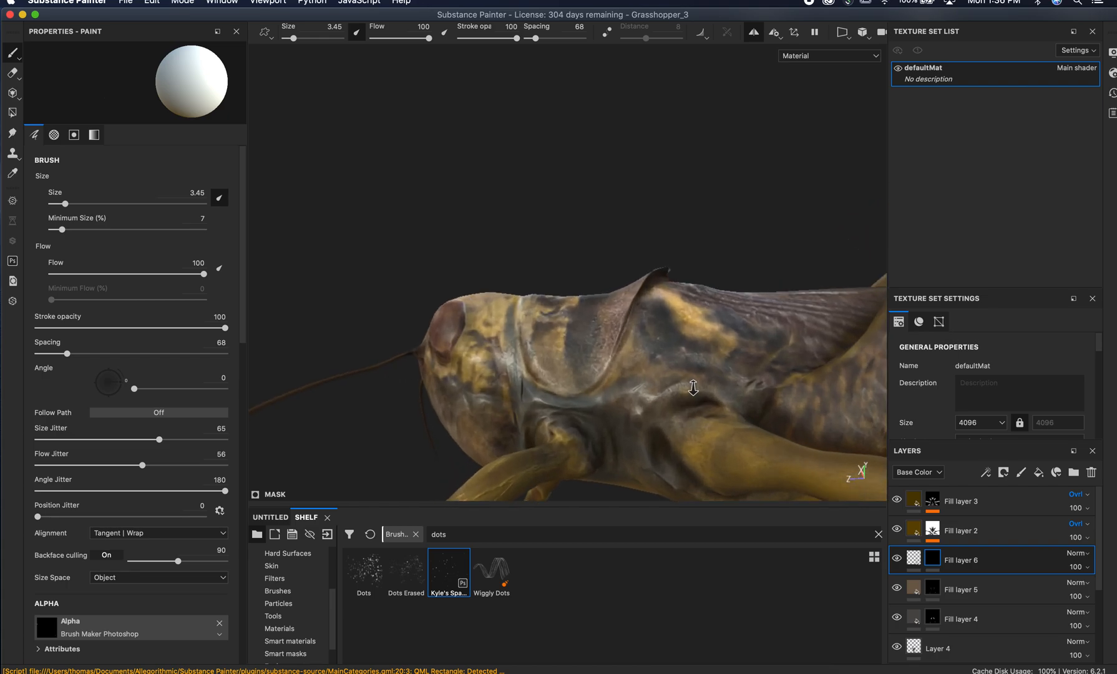
{"action": "middle_click_drag", "start_coordinate": [487, 309], "coordinate": [377, 271], "text": "alt"}
{"action": "left_click_drag", "start_coordinate": [377, 271], "coordinate": [608, 323], "text": "alt"}
{"action": "middle_click_drag", "start_coordinate": [609, 324], "coordinate": [382, 266], "text": "alt"}
{"action": "right_click_drag", "start_coordinate": [412, 278], "coordinate": [544, 317], "text": "alt"}
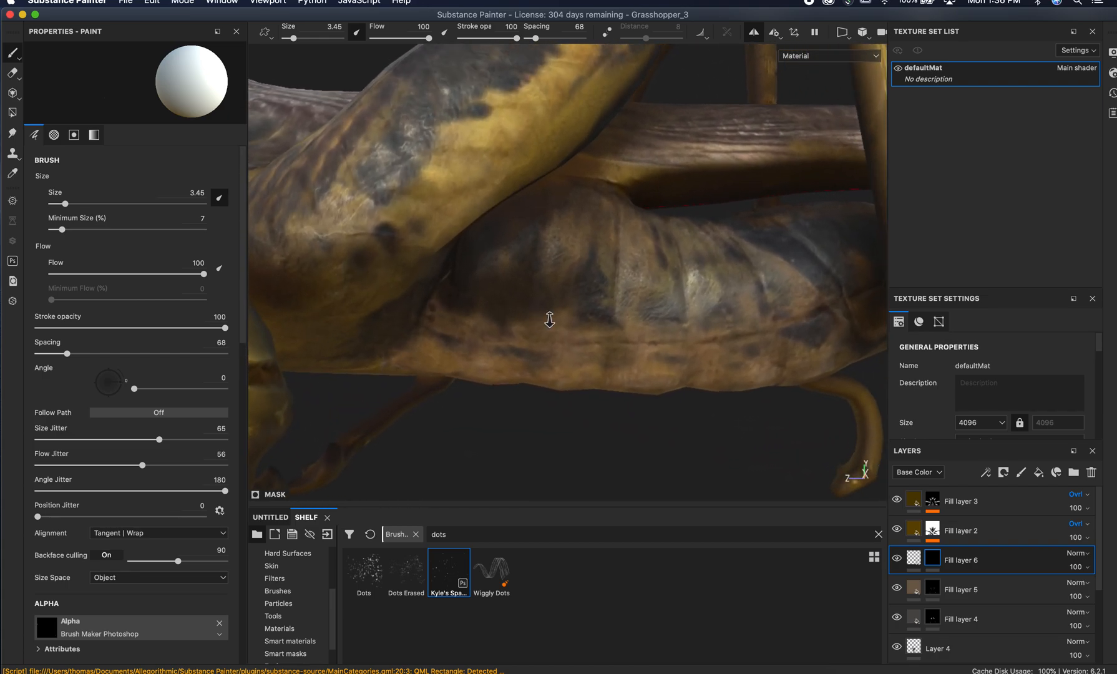
{"action": "middle_click_drag", "start_coordinate": [545, 317], "coordinate": [655, 363], "text": "alt"}
{"action": "right_click_drag", "start_coordinate": [654, 364], "coordinate": [561, 329], "text": "alt"}
{"action": "left_click_drag", "start_coordinate": [561, 329], "coordinate": [671, 357], "text": "alt"}
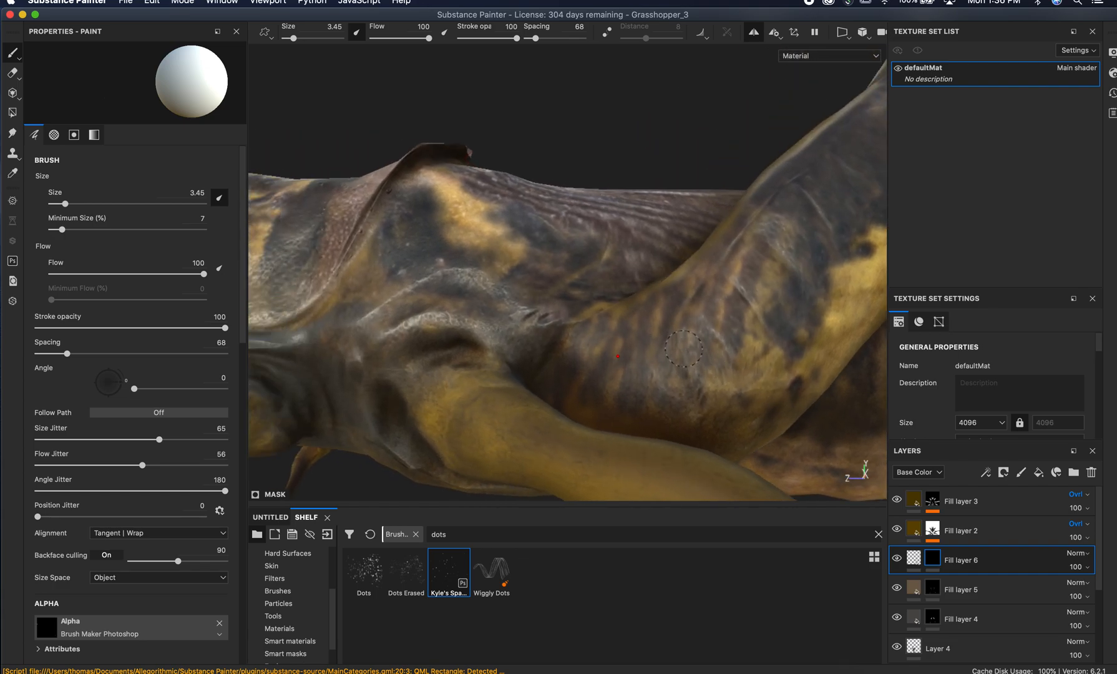
{"action": "key", "text": "super+Tab"}
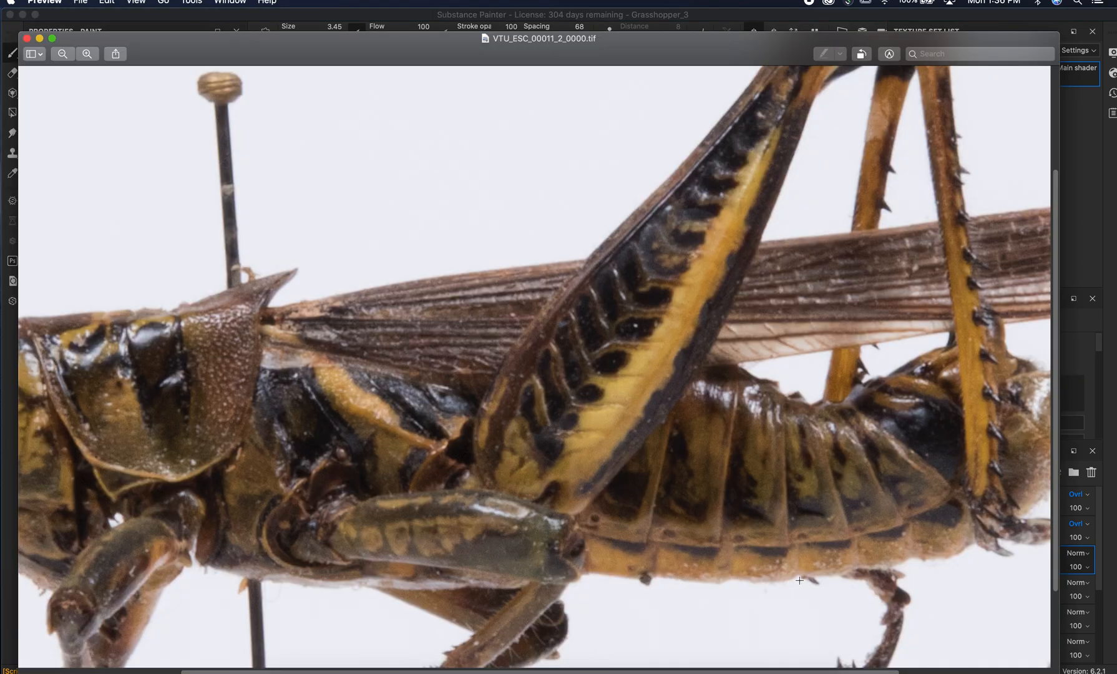
{"action": "key", "text": "super+Tab"}
- Add a fill layer directly above Fill layer 6 and give it a black mask
{"action": "left_click_drag", "start_coordinate": [756, 451], "coordinate": [462, 344], "text": "alt"}
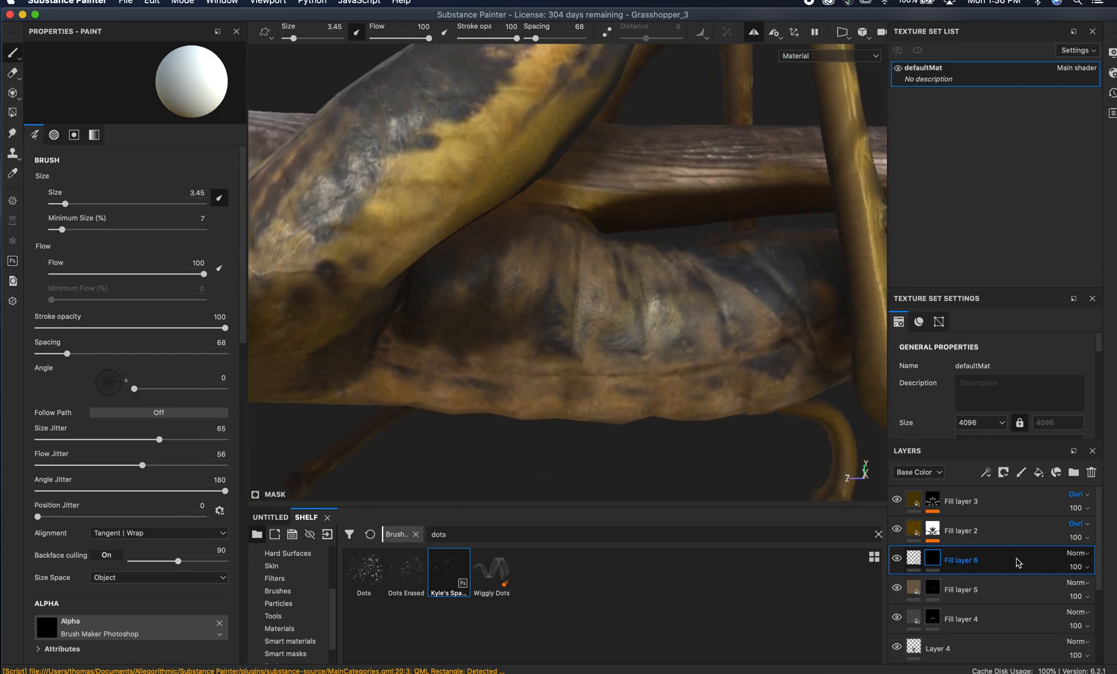
{"action": "right_click", "coordinate": [1017, 561]}
{"action": "left_click", "coordinate": [1010, 563]}
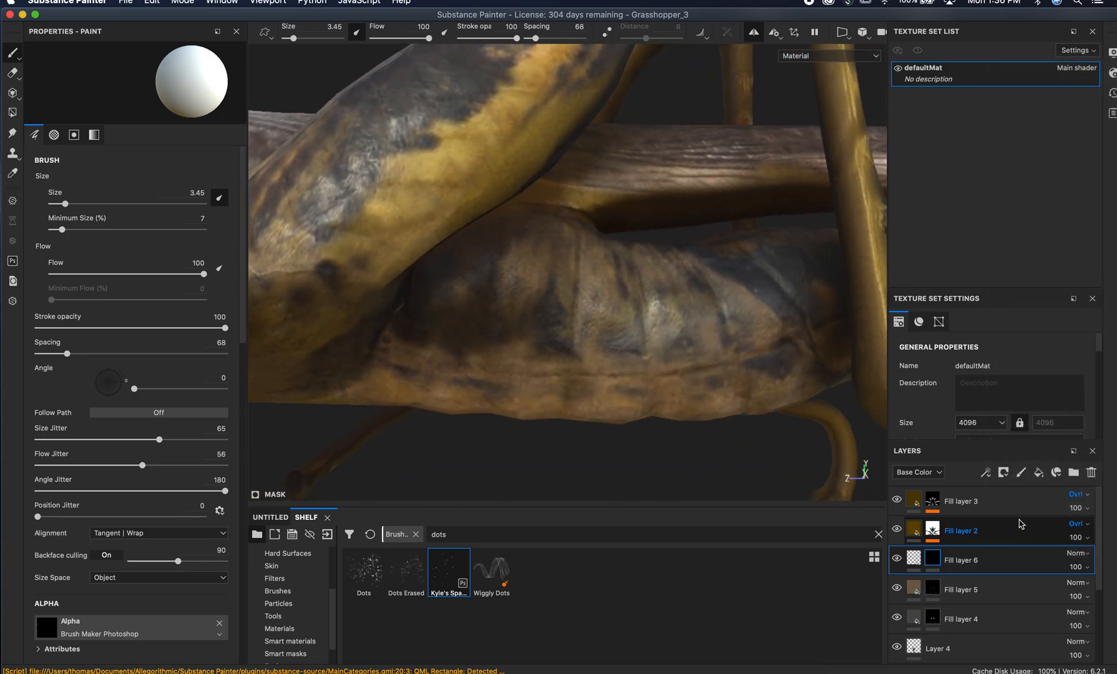
{"action": "left_click", "coordinate": [1042, 475]}
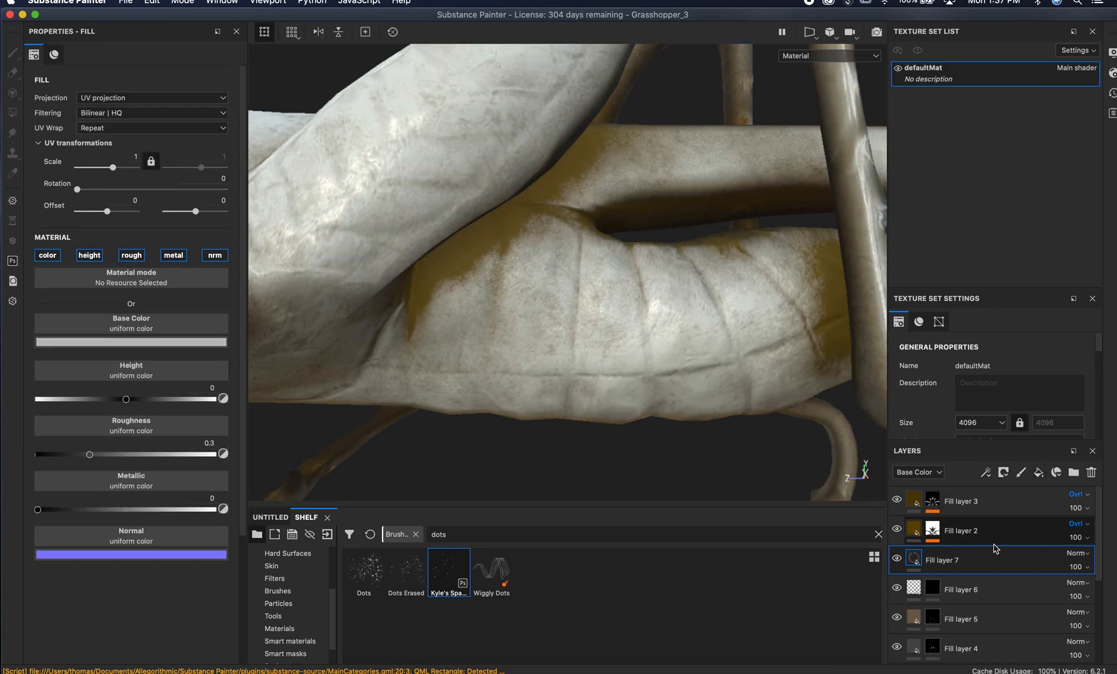
{"action": "right_click", "coordinate": [986, 562]}
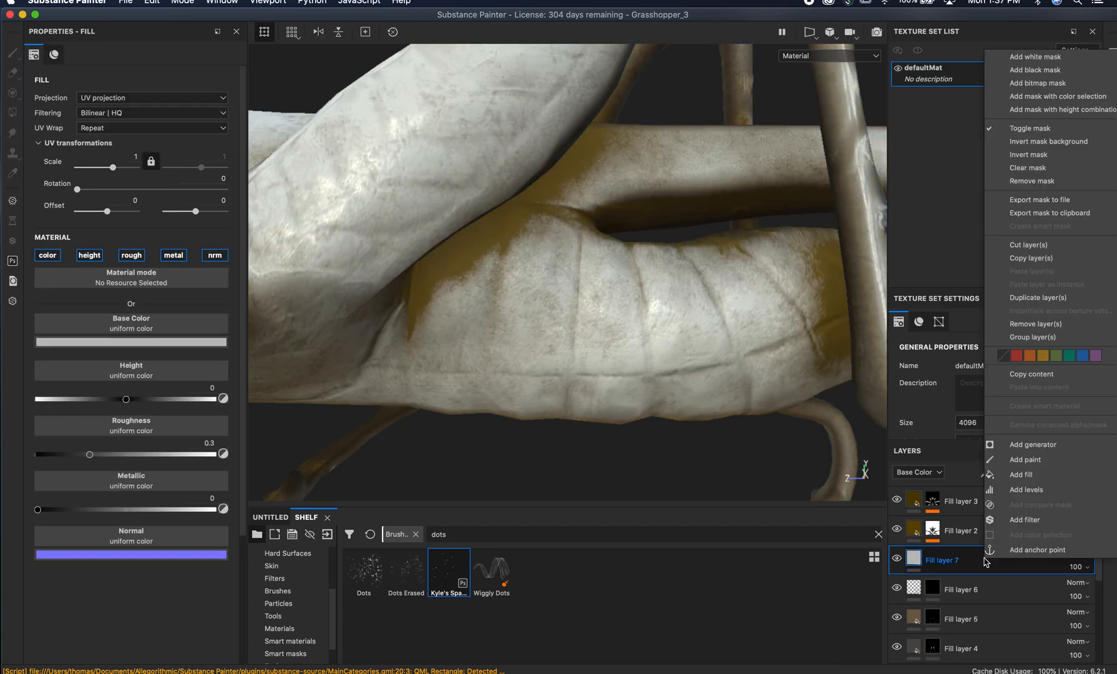
{"action": "left_click", "coordinate": [1056, 70]}
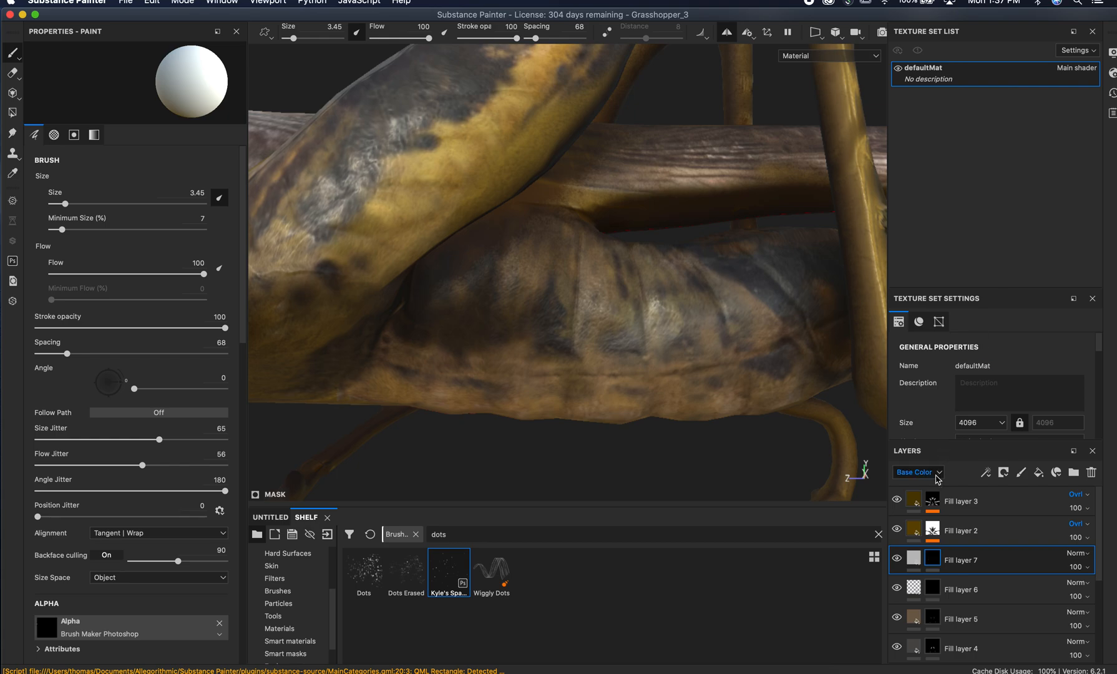
- Set Fill layer 7's base color to a yellow sampled from the hind leg's texture
{"action": "left_click", "coordinate": [914, 558]}
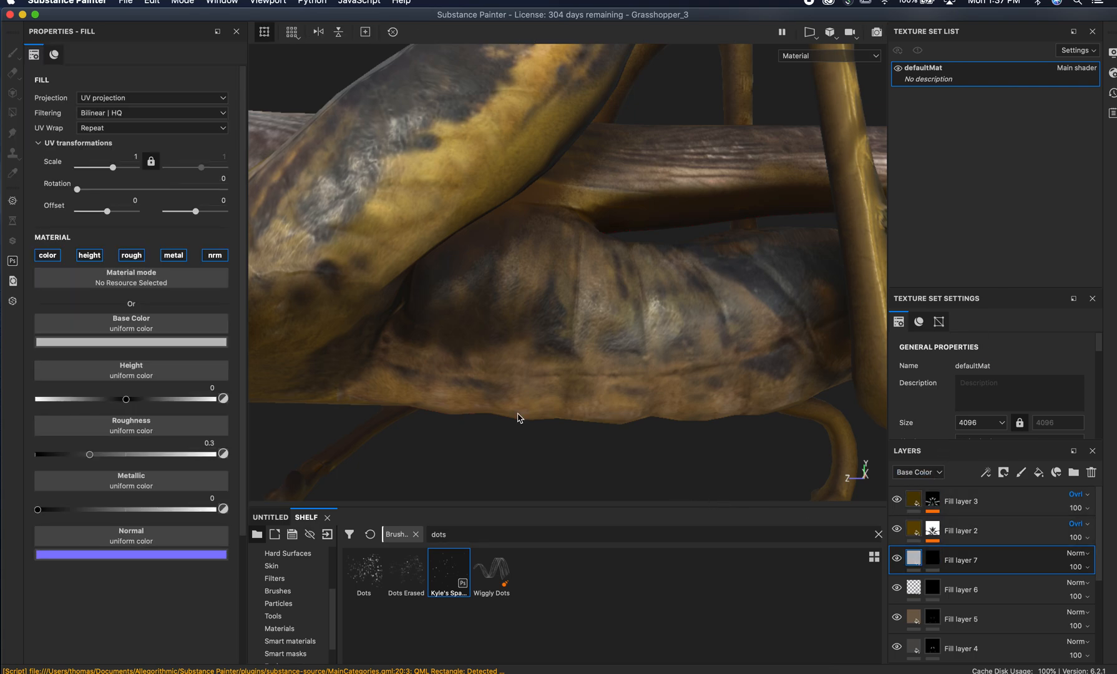
{"action": "left_click", "coordinate": [170, 342]}
{"action": "left_click", "coordinate": [236, 355]}
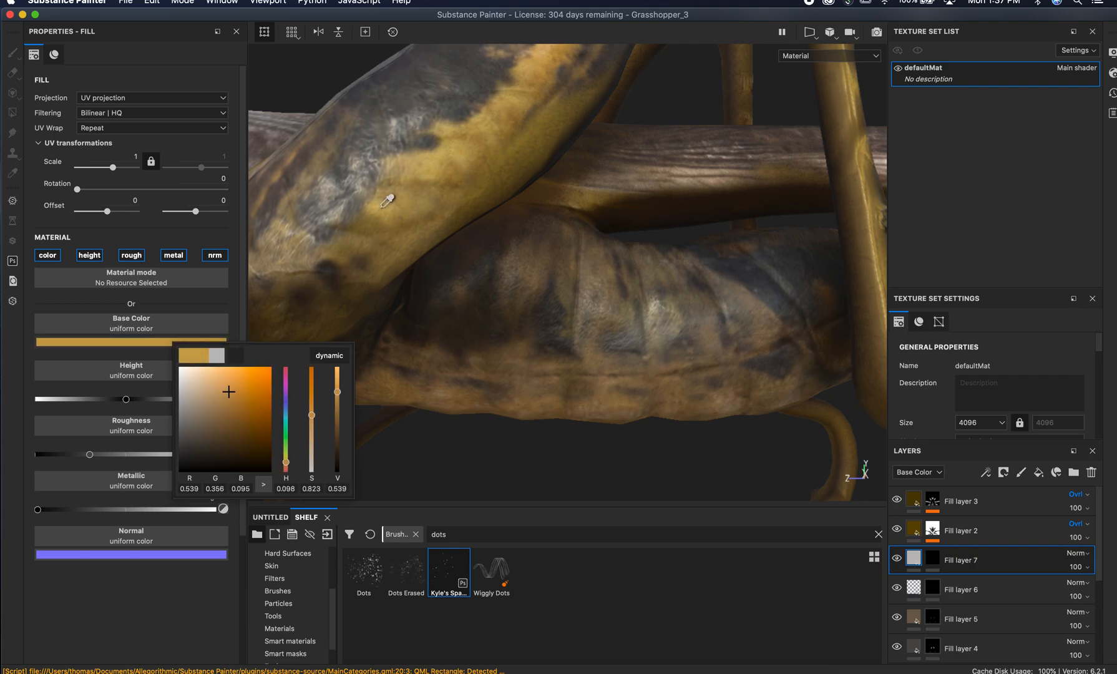
{"action": "left_click", "coordinate": [382, 203]}
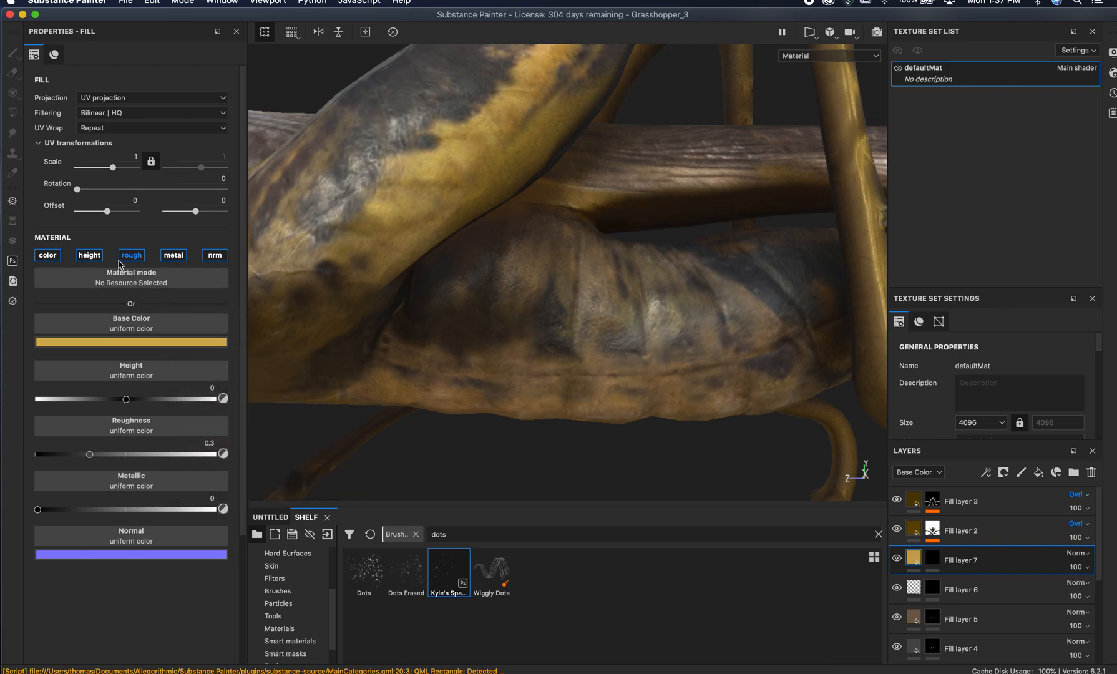
- Disable Fill layer 7's height, roughness, metallic and normal channels so that it affects only color
{"action": "left_click", "coordinate": [89, 255]}
{"action": "left_click", "coordinate": [132, 255]}
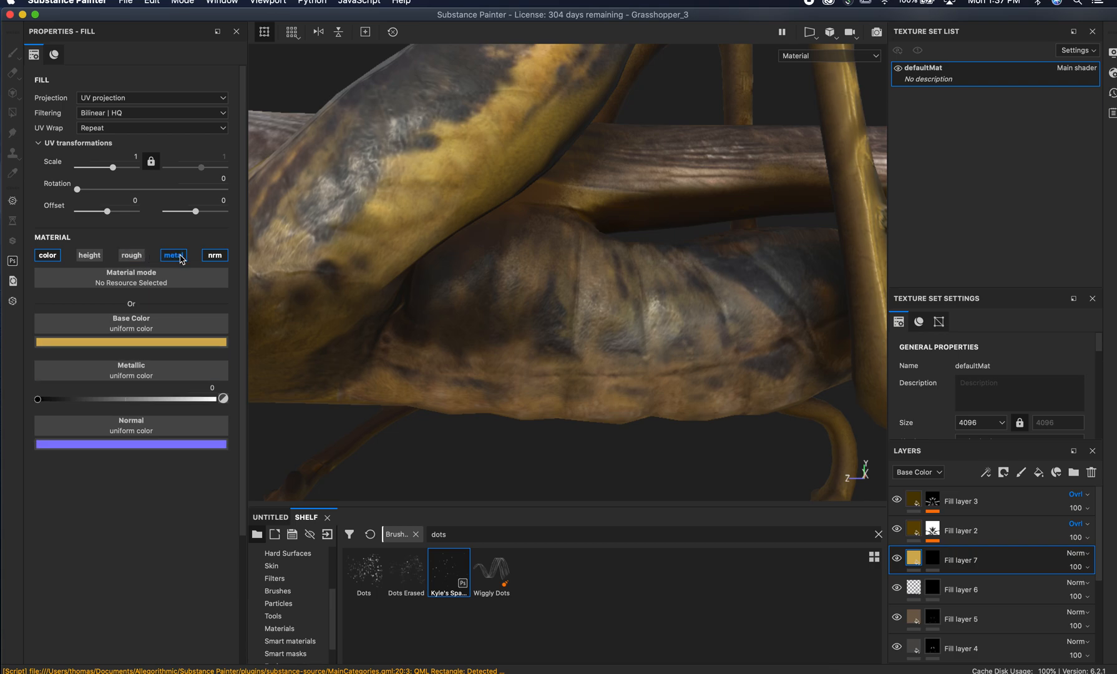
{"action": "left_click", "coordinate": [174, 255]}
{"action": "left_click", "coordinate": [221, 256]}
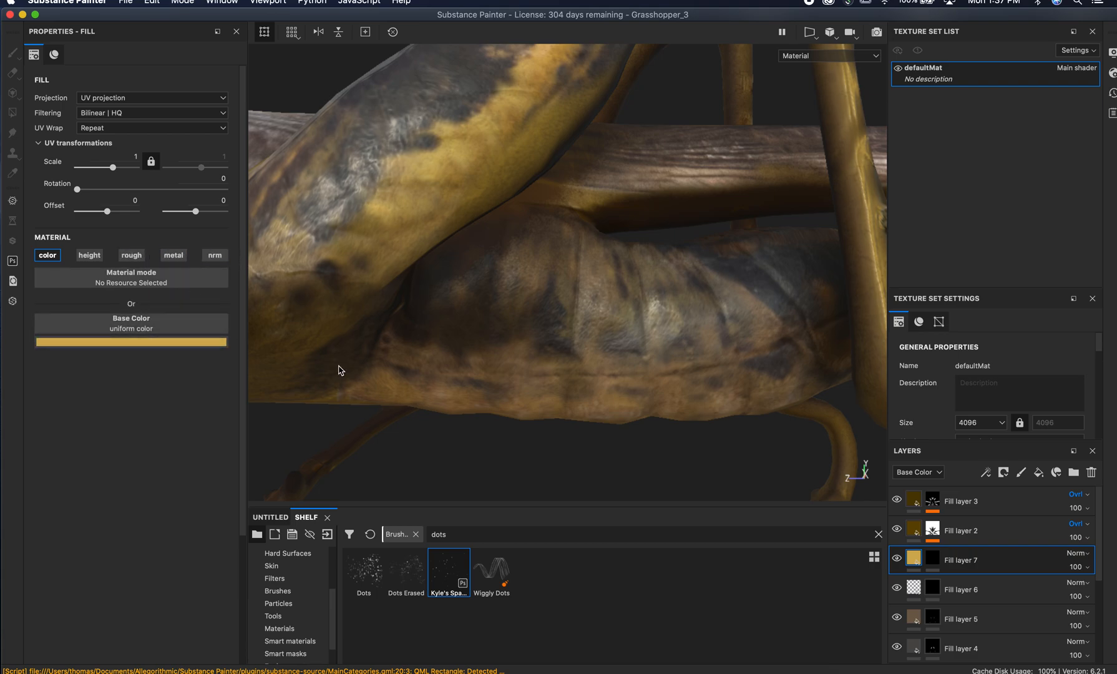
- Paint yellow specks along the abdomen's lower side in Fill layer 7's mask with the Dots brush at size 6.9, checking the reference photo
{"action": "left_click", "coordinate": [936, 561]}
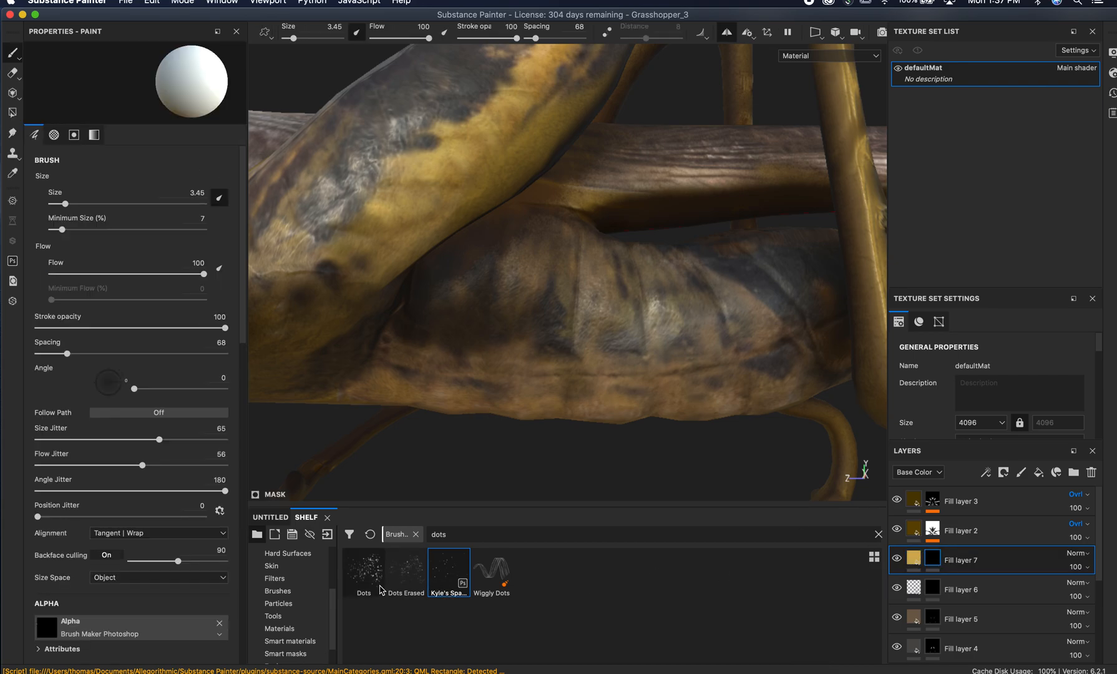
{"action": "left_click", "coordinate": [365, 574]}
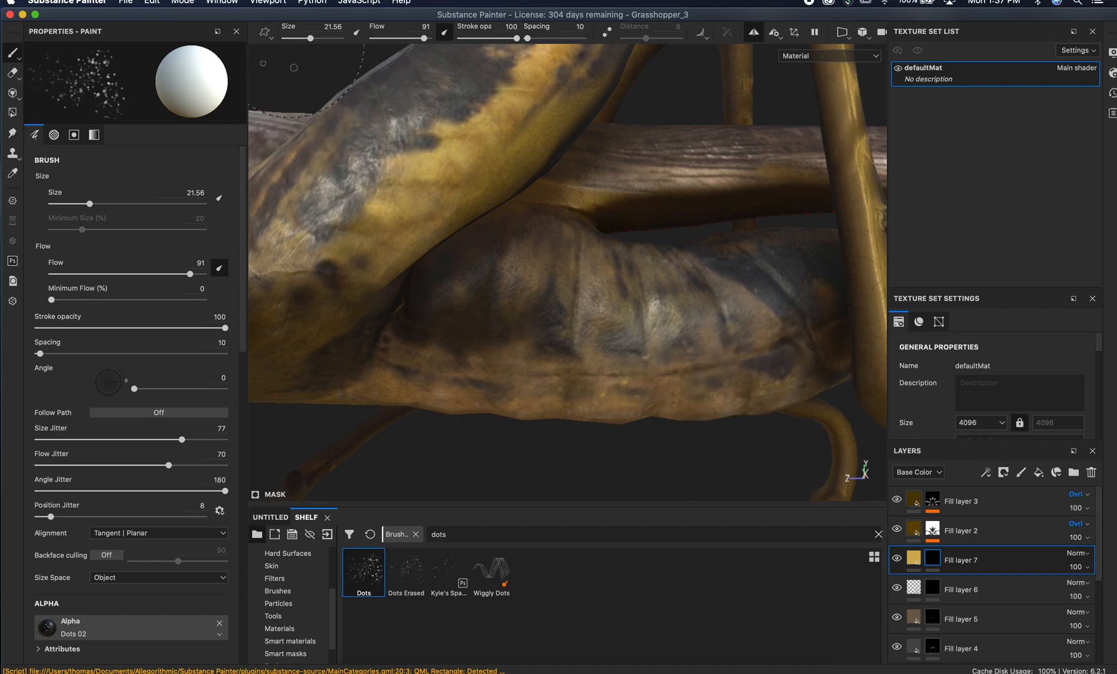
{"action": "left_click_drag", "start_coordinate": [310, 39], "coordinate": [300, 39]}
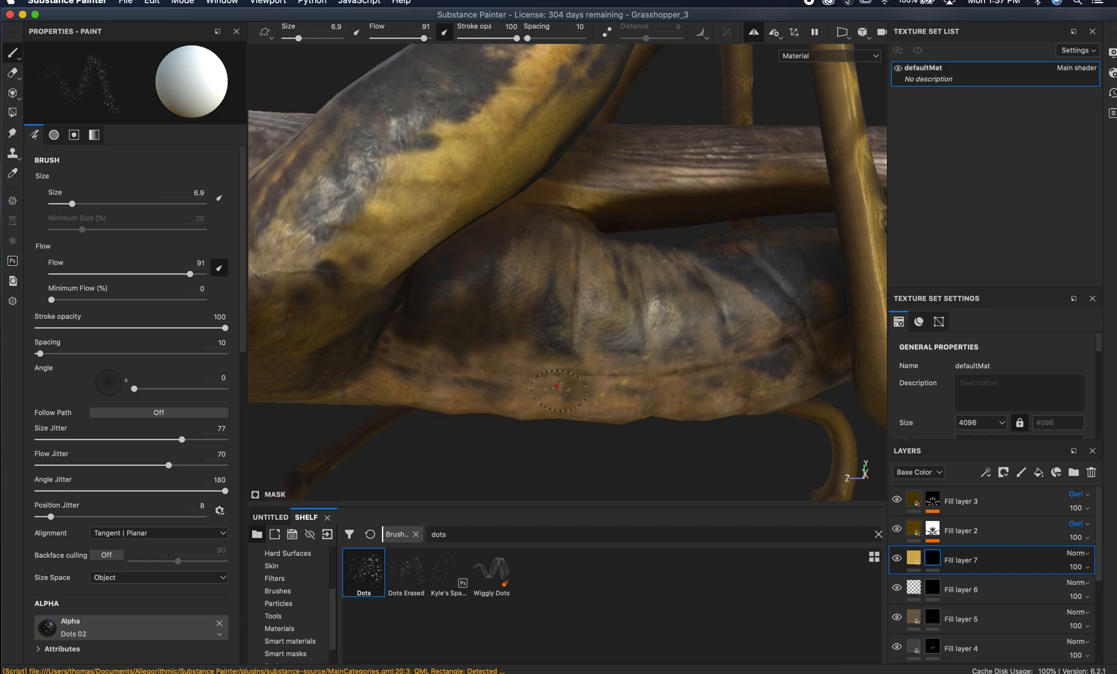
{"action": "mouse_move", "coordinate": [560, 387]}
{"action": "left_mouse_down", "text": "alt"}
{"action": "mouse_move", "coordinate": [774, 425]}
{"action": "mouse_move", "coordinate": [563, 327]}
{"action": "mouse_move", "coordinate": [528, 340]}
{"action": "left_mouse_up", "text": "alt"}
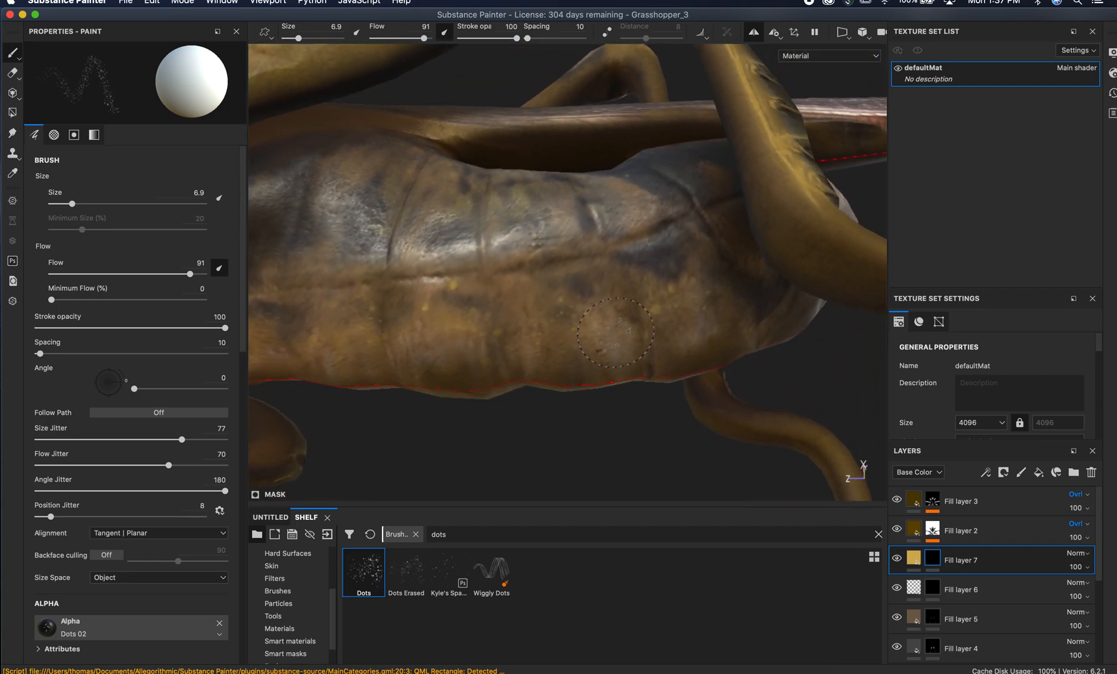
{"action": "key", "text": "super+Tab"}
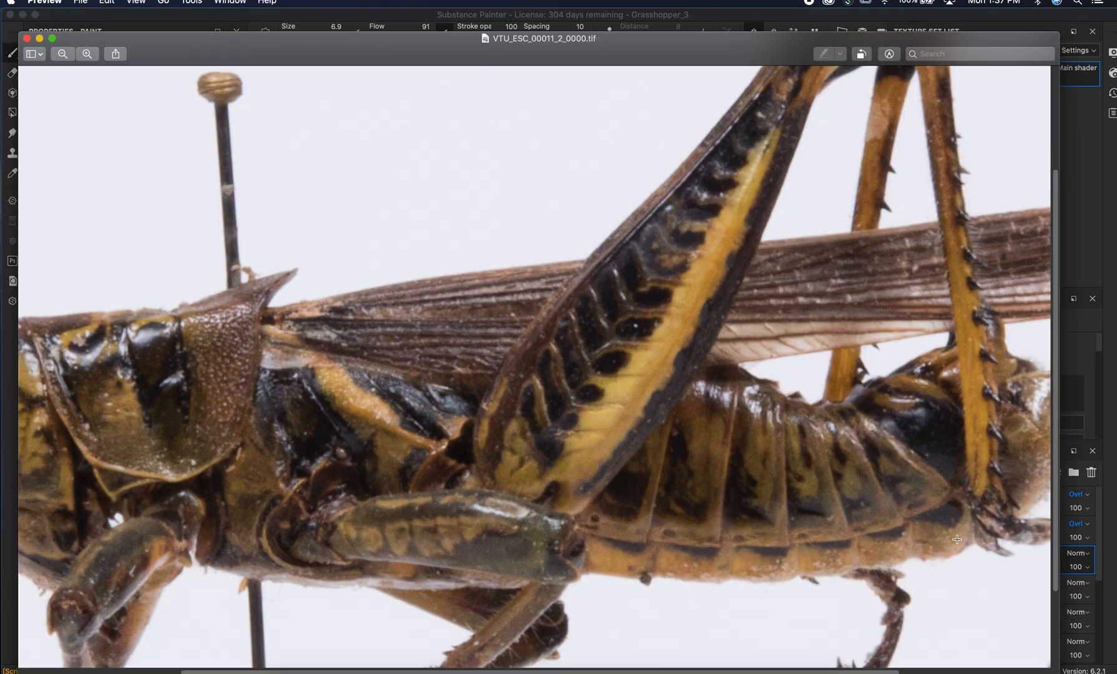
{"action": "key", "text": "super+Tab"}
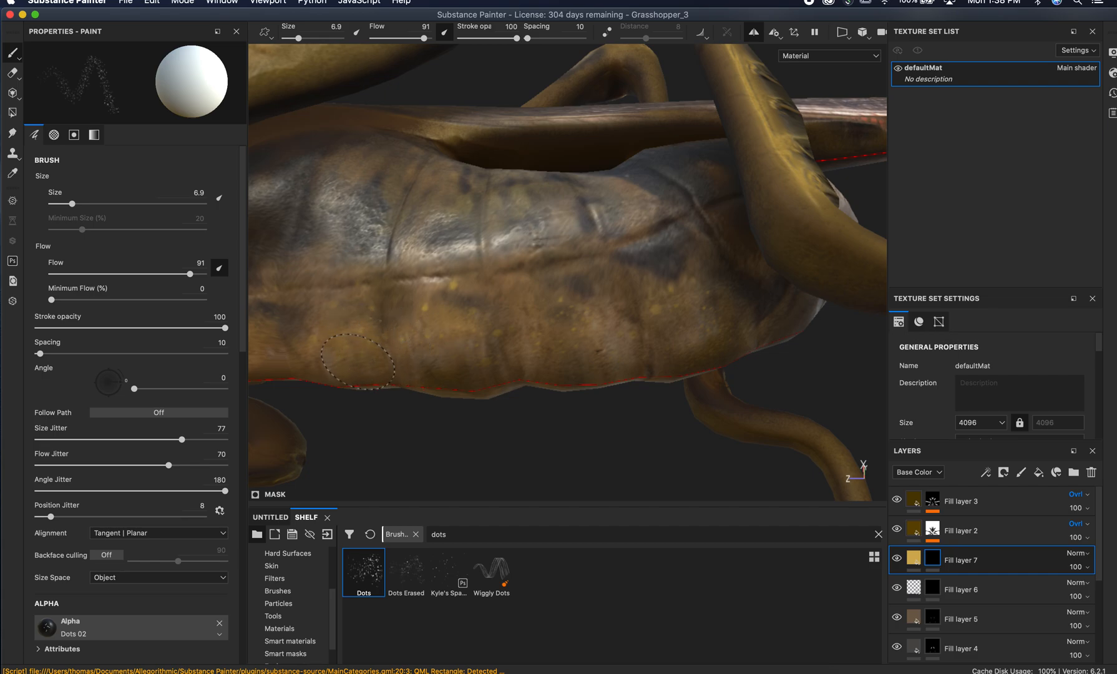
{"action": "middle_click_drag", "start_coordinate": [440, 378], "coordinate": [779, 377], "text": "alt"}
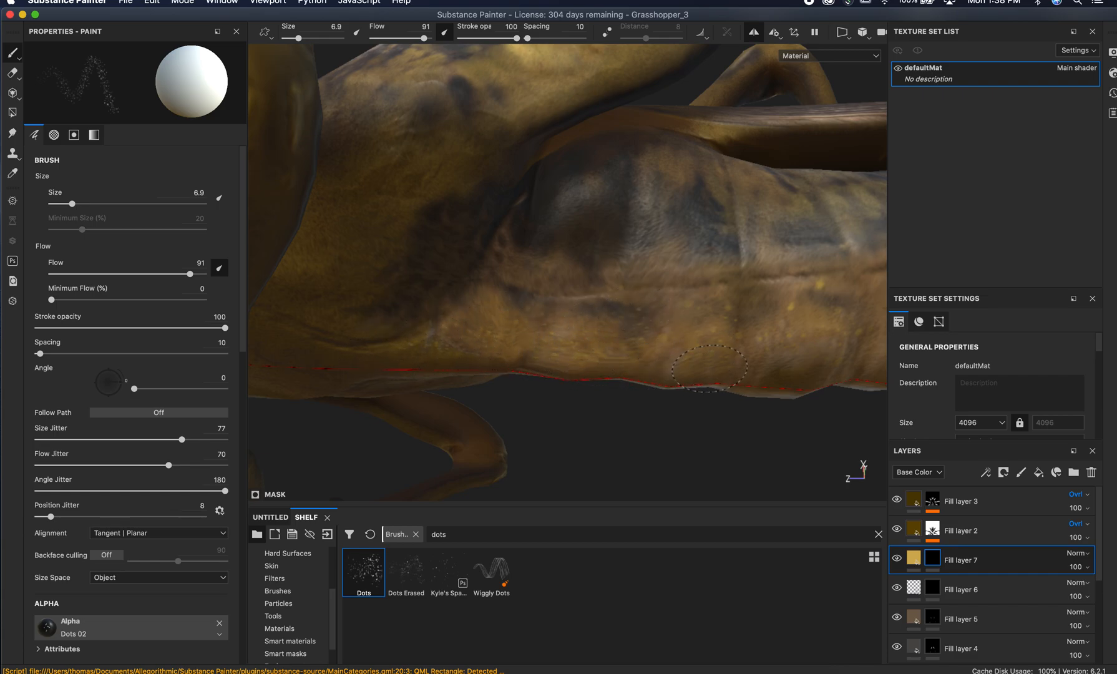
- Lighten Fill layer 7's base color to a pale, less saturated tan and reselect its mask for painting
{"action": "left_click", "coordinate": [913, 557]}
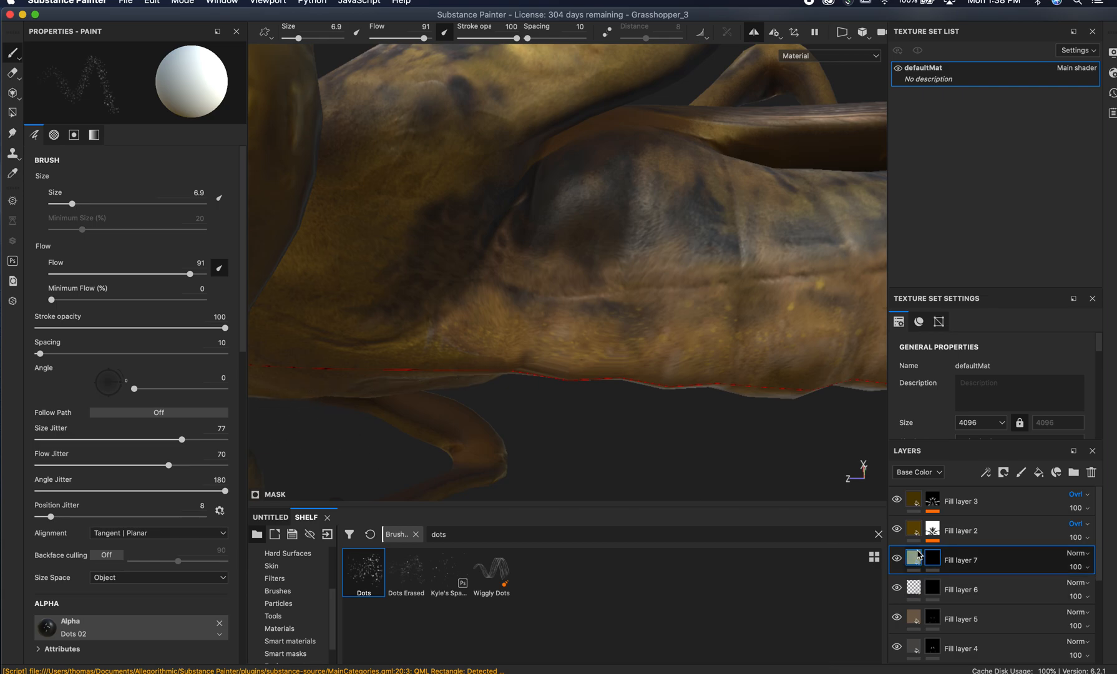
{"action": "left_click", "coordinate": [195, 342]}
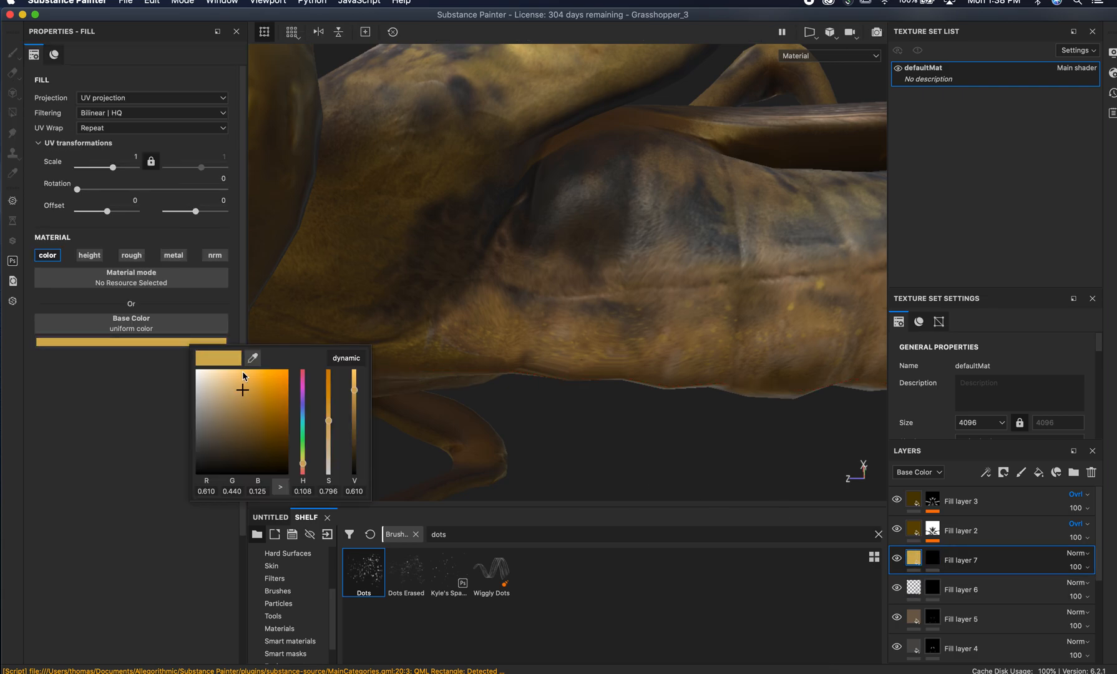
{"action": "mouse_move", "coordinate": [241, 390]}
{"action": "left_mouse_down"}
{"action": "mouse_move", "coordinate": [211, 382]}
{"action": "mouse_move", "coordinate": [220, 386]}
{"action": "left_mouse_up"}
{"action": "left_click", "coordinate": [218, 305]}
{"action": "left_click_drag", "start_coordinate": [722, 388], "coordinate": [675, 408], "text": "alt"}
{"action": "left_click", "coordinate": [694, 369]}
{"action": "left_click", "coordinate": [934, 559]}
{"action": "left_click", "coordinate": [936, 563]}
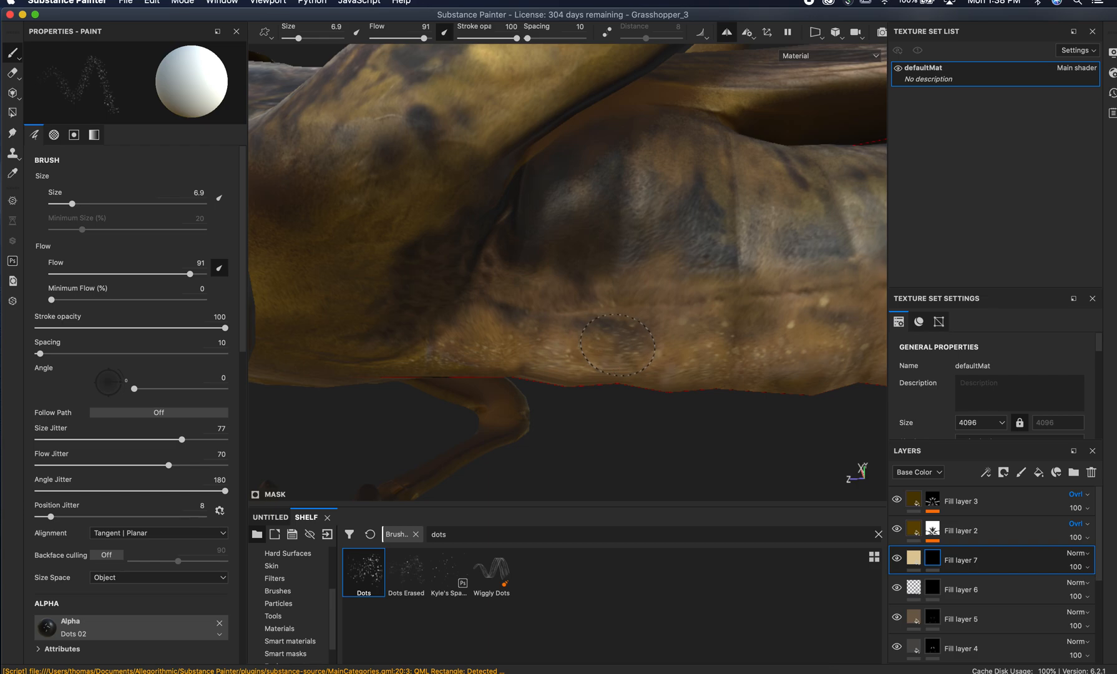
- Paint more pale specks along the abdomen's lower side and over its rear end in Fill layer 7's mask
{"action": "mouse_move", "coordinate": [718, 322]}
{"action": "left_mouse_down", "text": "alt"}
{"action": "mouse_move", "coordinate": [526, 366]}
{"action": "mouse_move", "coordinate": [518, 350]}
{"action": "left_mouse_up", "text": "alt"}
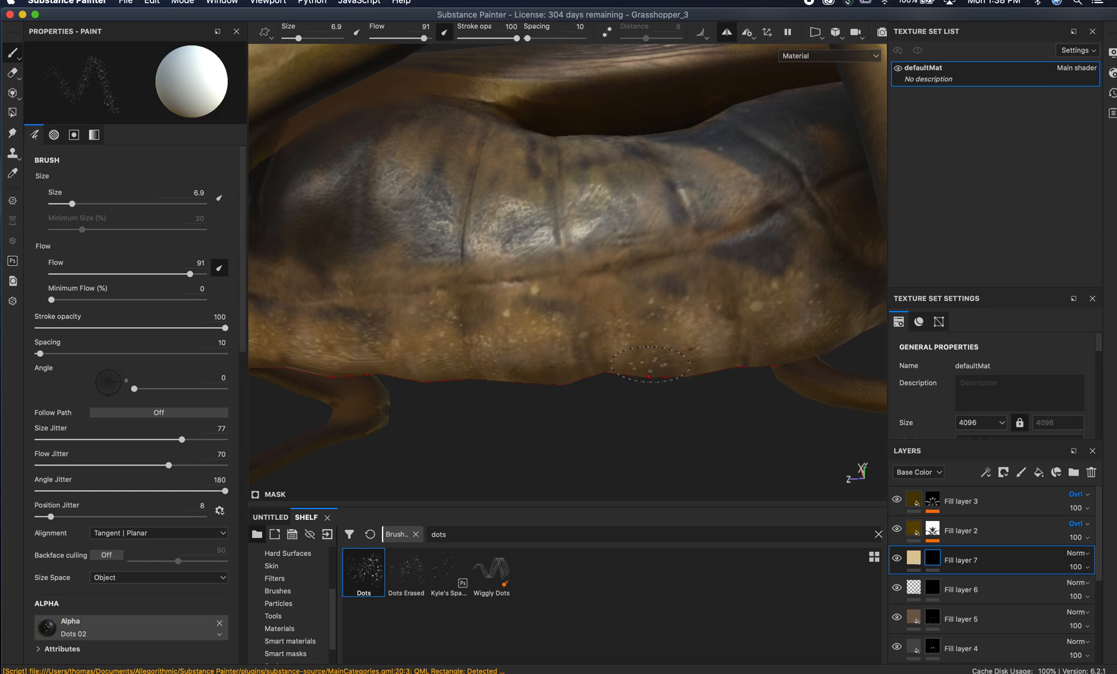
{"action": "mouse_move", "coordinate": [783, 335]}
{"action": "left_mouse_down", "text": "alt"}
{"action": "mouse_move", "coordinate": [628, 332]}
{"action": "mouse_move", "coordinate": [532, 346]}
{"action": "mouse_move", "coordinate": [630, 293]}
{"action": "mouse_move", "coordinate": [642, 321]}
{"action": "mouse_move", "coordinate": [695, 275]}
{"action": "mouse_move", "coordinate": [724, 195]}
{"action": "mouse_move", "coordinate": [745, 182]}
{"action": "mouse_move", "coordinate": [729, 211]}
{"action": "mouse_move", "coordinate": [669, 228]}
{"action": "mouse_move", "coordinate": [643, 338]}
{"action": "left_mouse_up", "text": "alt"}
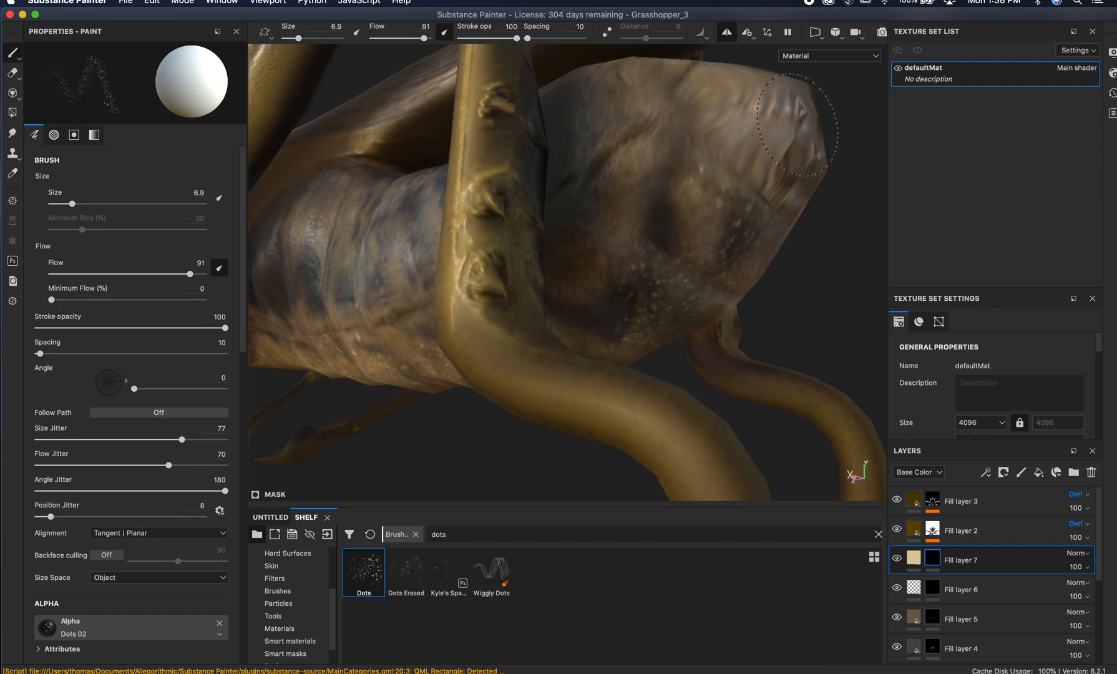
{"action": "mouse_move", "coordinate": [770, 123]}
{"action": "left_mouse_down", "text": "alt"}
{"action": "mouse_move", "coordinate": [806, 192]}
{"action": "mouse_move", "coordinate": [797, 173]}
{"action": "left_mouse_up", "text": "alt"}
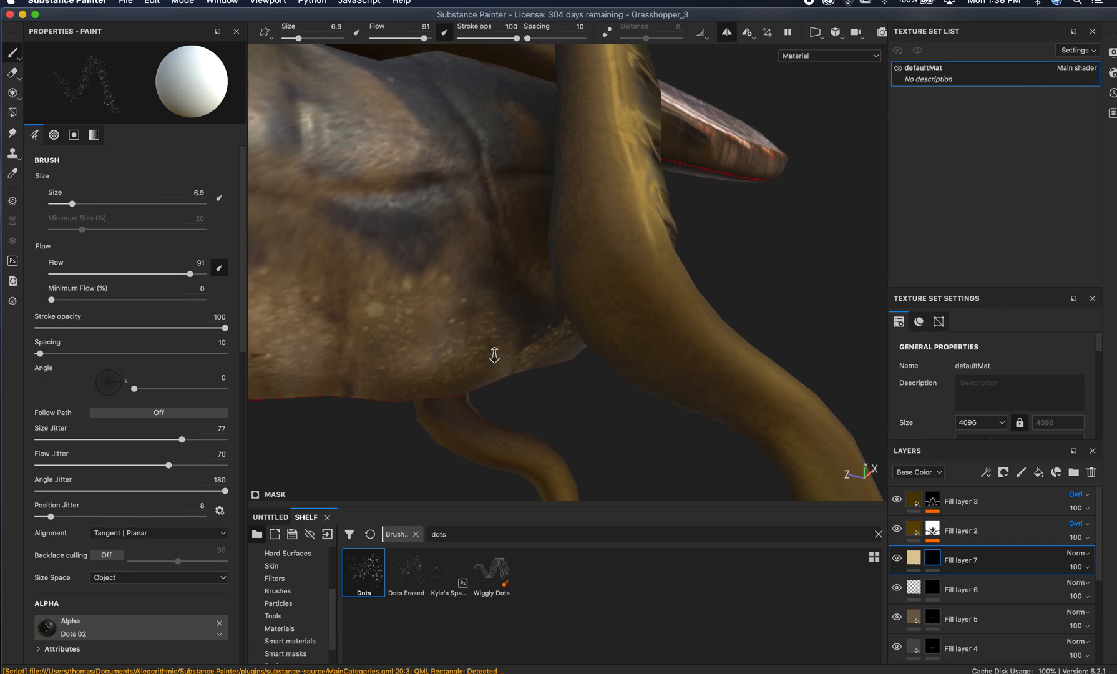
{"action": "right_click_drag", "start_coordinate": [516, 357], "coordinate": [483, 348], "text": "alt"}
{"action": "left_click_drag", "start_coordinate": [483, 349], "coordinate": [463, 368], "text": "alt"}
- Compare the specks with the reference photo, set the Dots brush size to 16.46, and paint larger specks along the lower abdomen
{"action": "key", "text": "super+Tab"}
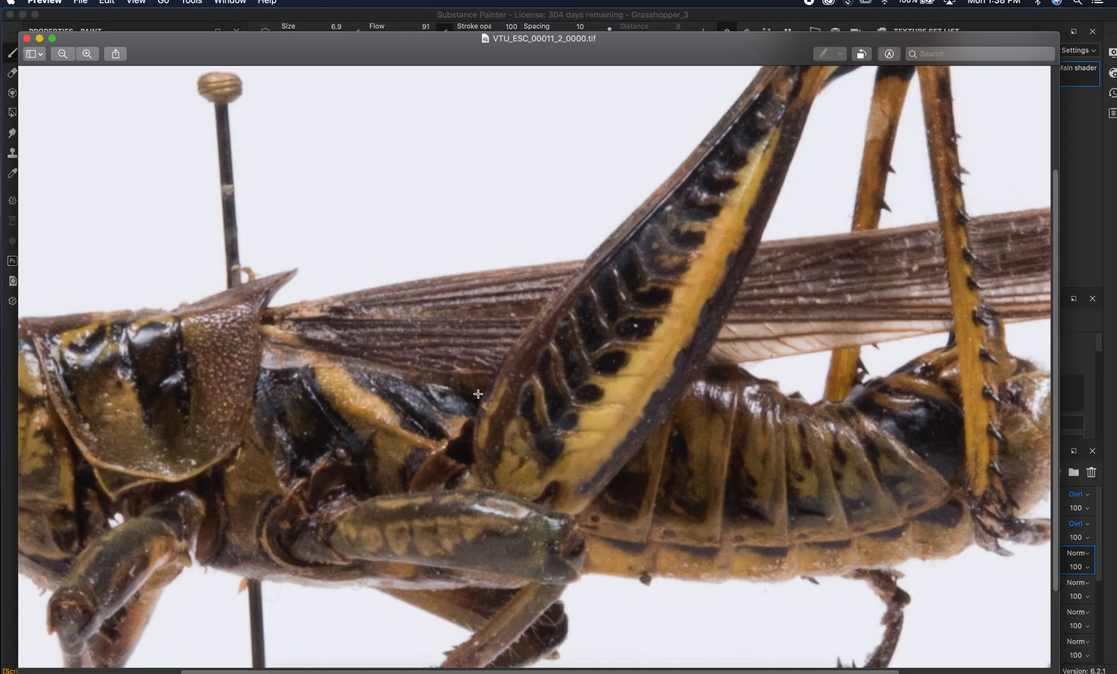
{"action": "key", "text": "super+Tab"}
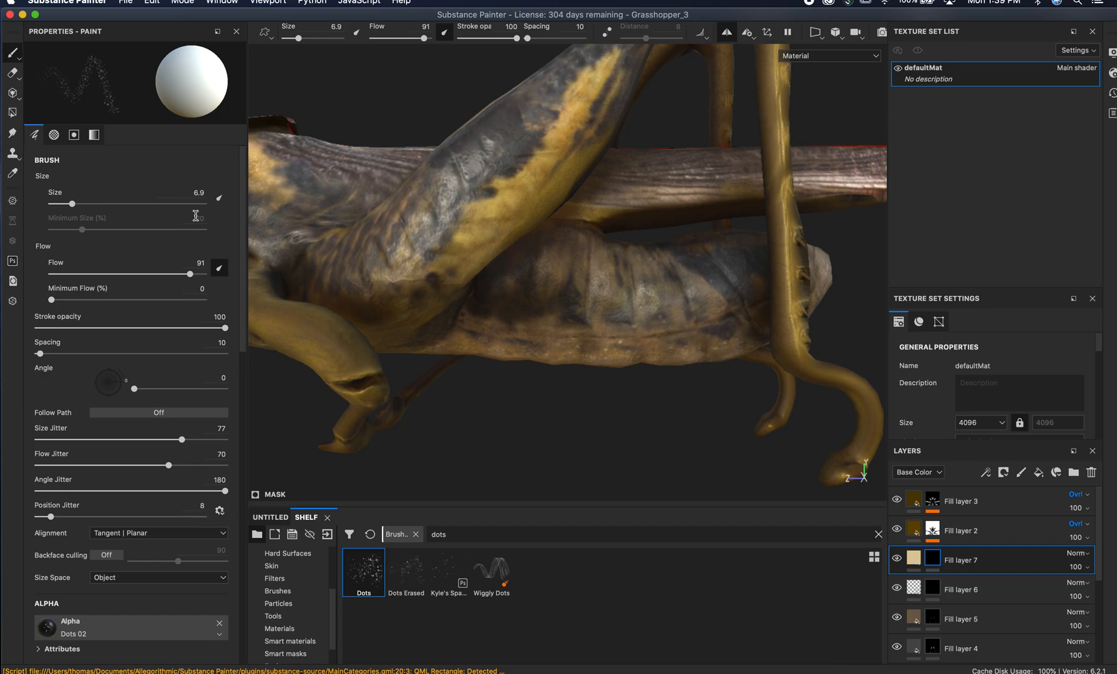
{"action": "left_click_drag", "start_coordinate": [297, 39], "coordinate": [307, 39]}
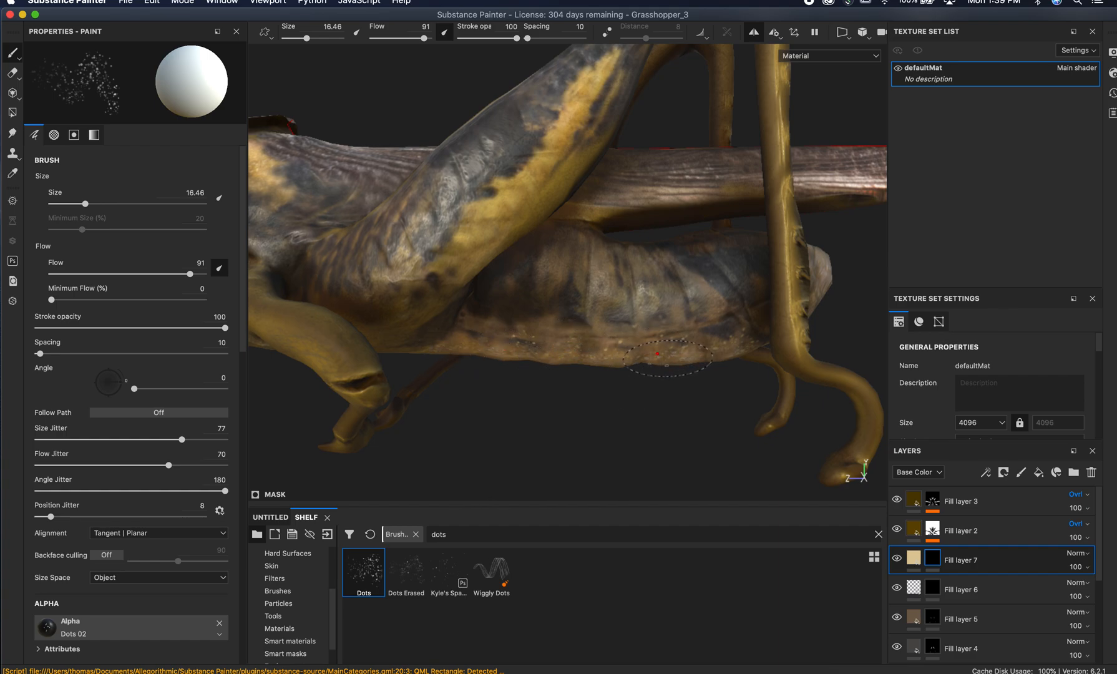
- Check the reference photo, set the Dots brush size to 5.28, and paint fine pale specks over the yellow patch behind the collar
{"action": "left_click_drag", "start_coordinate": [604, 337], "coordinate": [603, 399], "text": "alt"}
{"action": "key", "text": "super+Tab"}
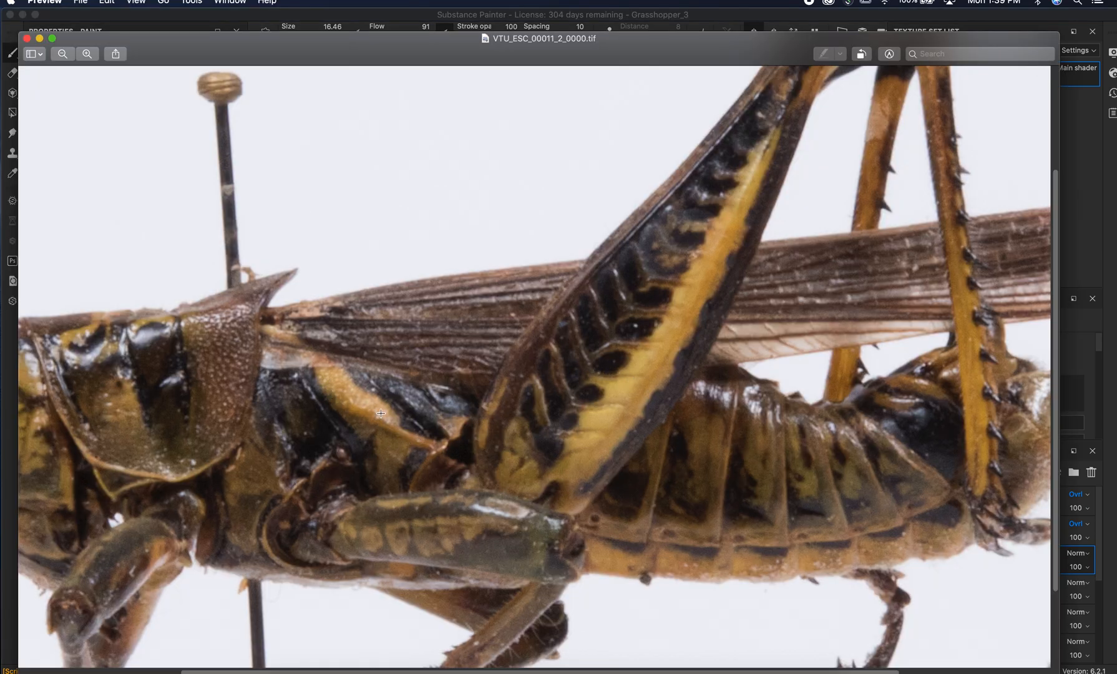
{"action": "key", "text": "super+Tab"}
{"action": "right_click_drag", "start_coordinate": [343, 306], "coordinate": [500, 306], "text": "alt"}
{"action": "middle_click_drag", "start_coordinate": [500, 306], "coordinate": [349, 340], "text": "alt"}
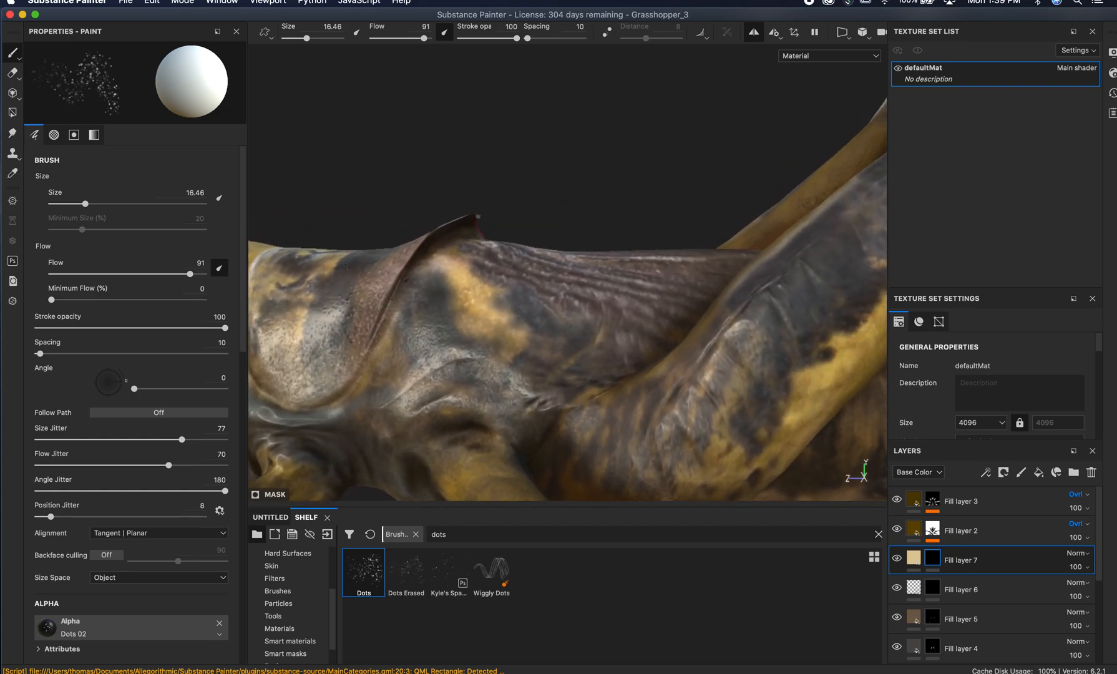
{"action": "left_click_drag", "start_coordinate": [349, 341], "coordinate": [437, 368], "text": "alt"}
{"action": "right_click_drag", "start_coordinate": [316, 307], "coordinate": [836, 357], "text": "alt"}
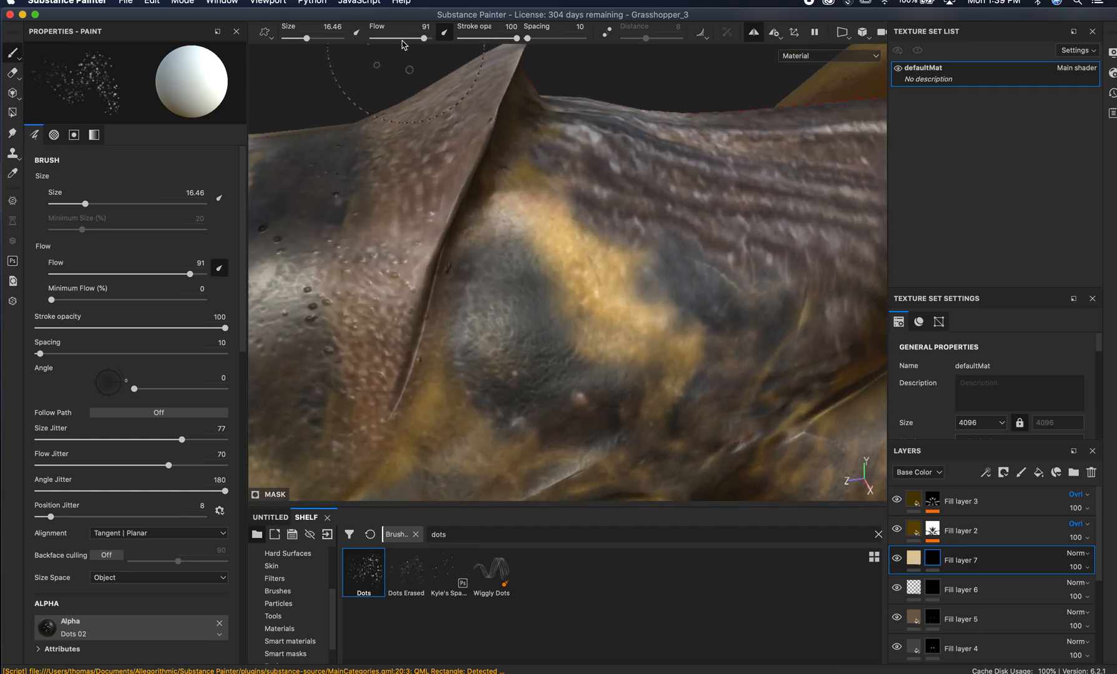
{"action": "left_click_drag", "start_coordinate": [300, 39], "coordinate": [295, 38]}
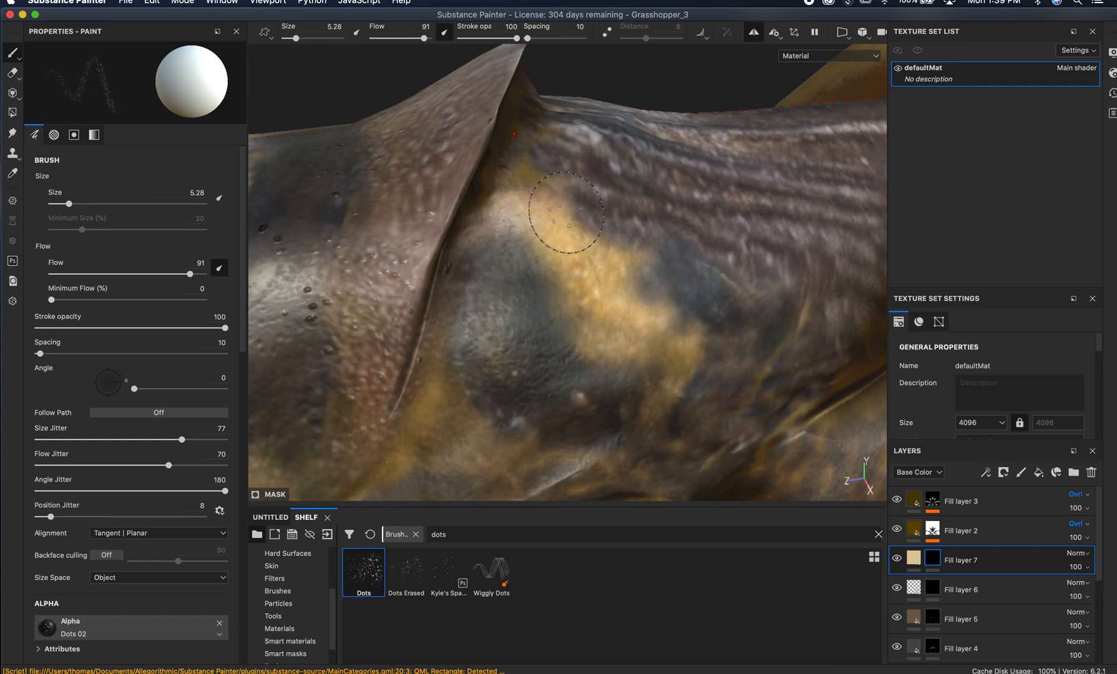
{"action": "mouse_move", "coordinate": [559, 245]}
{"action": "left_mouse_down"}
{"action": "mouse_move", "coordinate": [609, 260]}
{"action": "mouse_move", "coordinate": [681, 312]}
{"action": "mouse_move", "coordinate": [699, 349]}
{"action": "mouse_move", "coordinate": [662, 405]}
{"action": "mouse_move", "coordinate": [618, 325]}
{"action": "mouse_move", "coordinate": [586, 312]}
{"action": "mouse_move", "coordinate": [565, 253]}
{"action": "mouse_move", "coordinate": [574, 241]}
{"action": "mouse_move", "coordinate": [619, 311]}
{"action": "mouse_move", "coordinate": [661, 331]}
{"action": "mouse_move", "coordinate": [705, 375]}
{"action": "mouse_move", "coordinate": [721, 349]}
{"action": "mouse_move", "coordinate": [710, 358]}
{"action": "left_mouse_up"}
- Examine the specks around the collar from several angles and compare the thorax and head with the zoomed-out reference photo
{"action": "right_click_drag", "start_coordinate": [710, 358], "coordinate": [637, 380], "text": "alt"}
{"action": "left_click_drag", "start_coordinate": [636, 381], "coordinate": [602, 322], "text": "alt"}
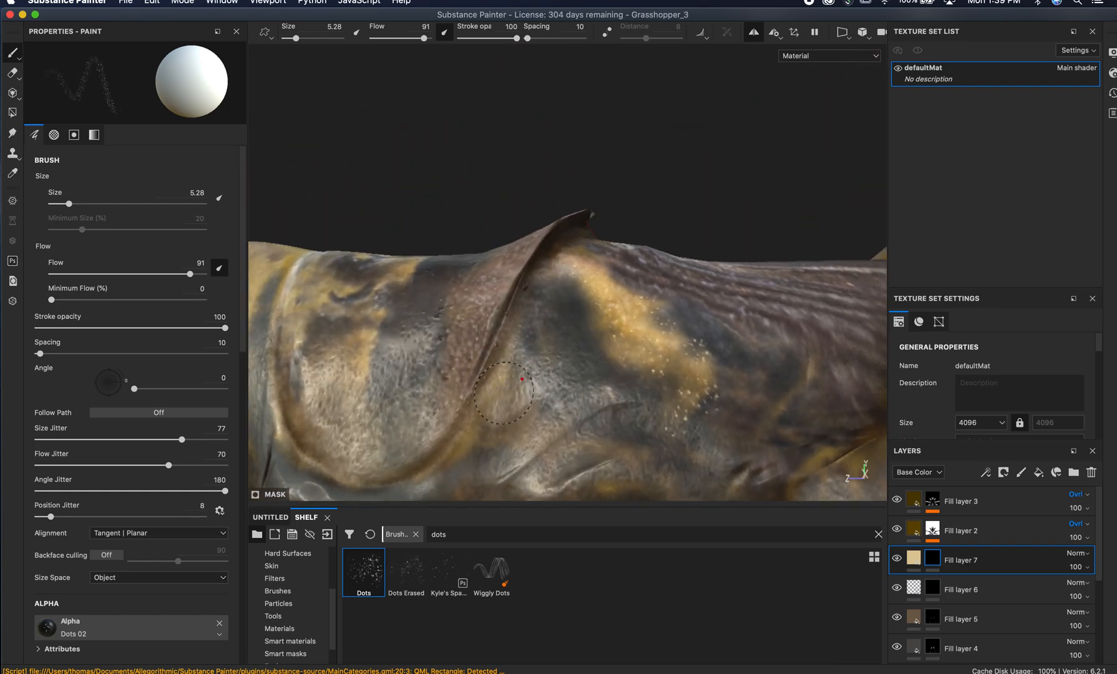
{"action": "mouse_move", "coordinate": [521, 412]}
{"action": "left_mouse_down", "text": "alt"}
{"action": "mouse_move", "coordinate": [630, 401]}
{"action": "mouse_move", "coordinate": [518, 412]}
{"action": "left_mouse_up", "text": "alt"}
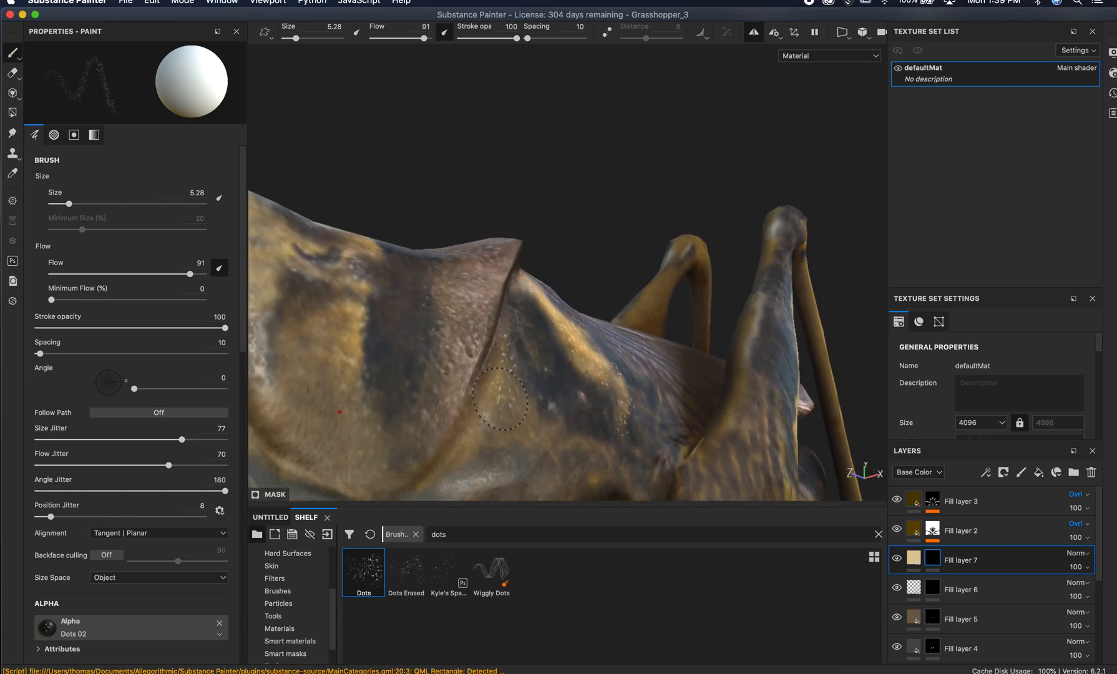
{"action": "left_click_drag", "start_coordinate": [609, 303], "coordinate": [499, 318], "text": "alt"}
{"action": "right_click_drag", "start_coordinate": [630, 326], "coordinate": [508, 329], "text": "alt"}
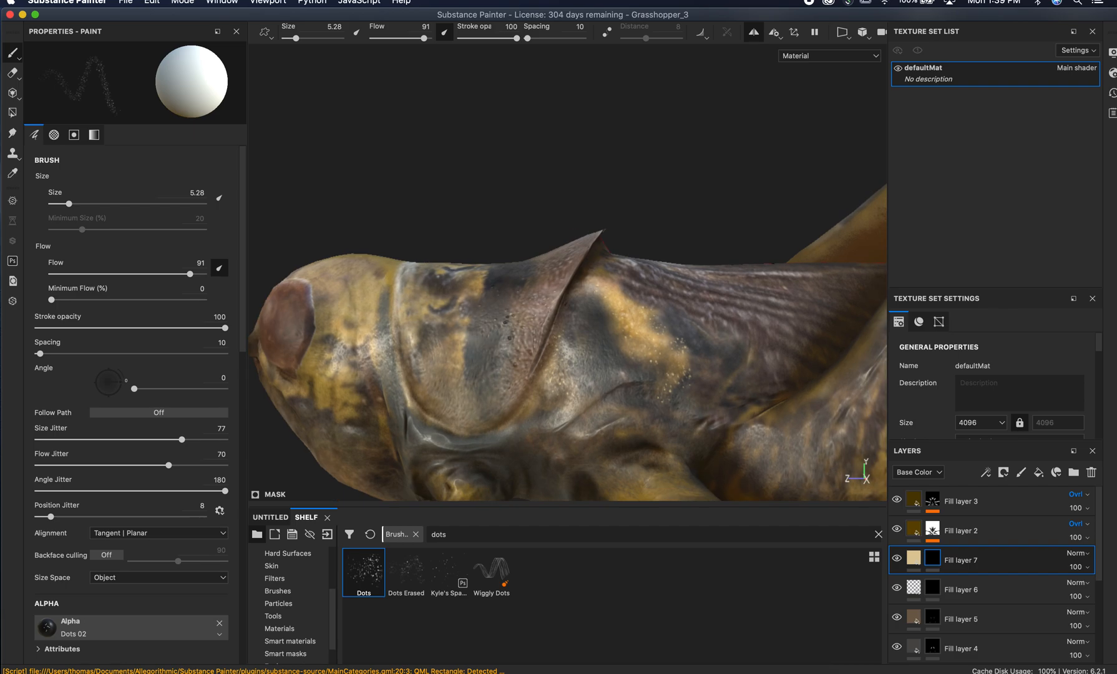
{"action": "right_click_drag", "start_coordinate": [691, 319], "coordinate": [425, 286], "text": "alt"}
{"action": "middle_click_drag", "start_coordinate": [532, 255], "coordinate": [526, 177], "text": "alt"}
{"action": "left_click_drag", "start_coordinate": [513, 203], "coordinate": [544, 205], "text": "alt"}
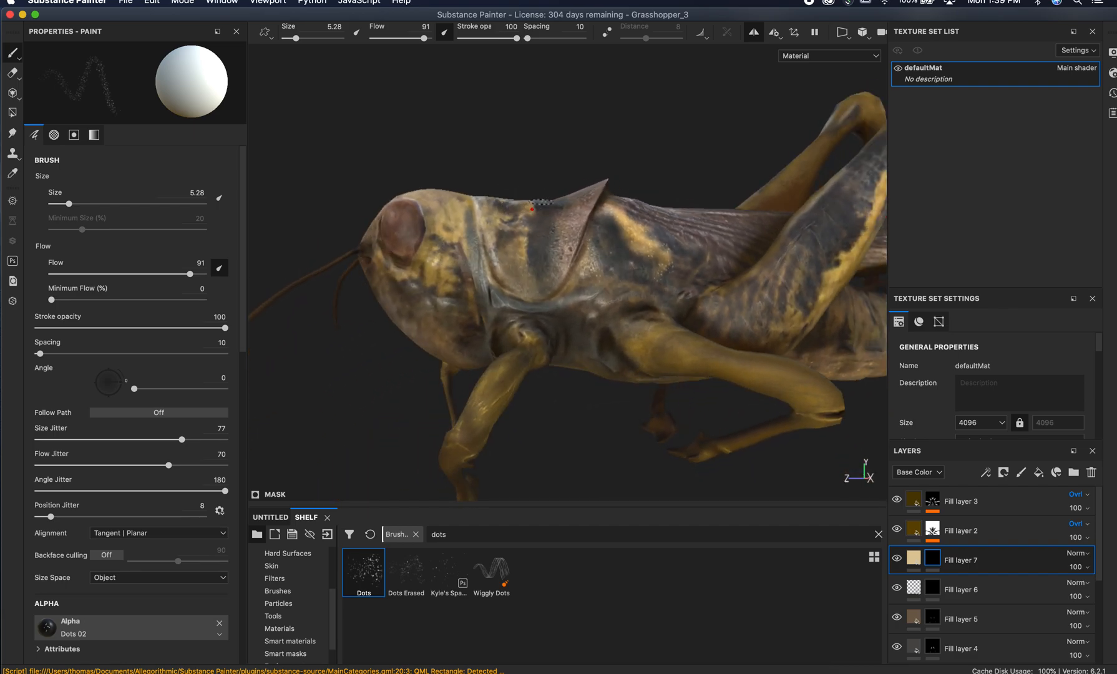
{"action": "key", "text": "super+Tab"}
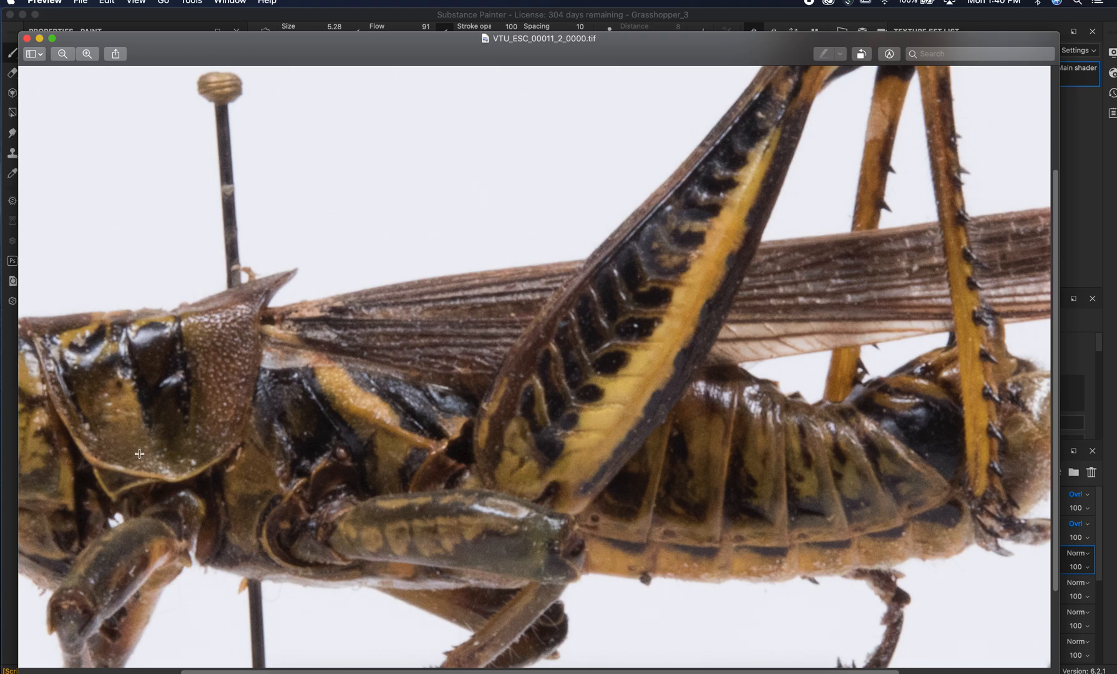
{"action": "scroll", "coordinate": [408, 482], "scroll_direction": "down", "scroll_amount": 3}
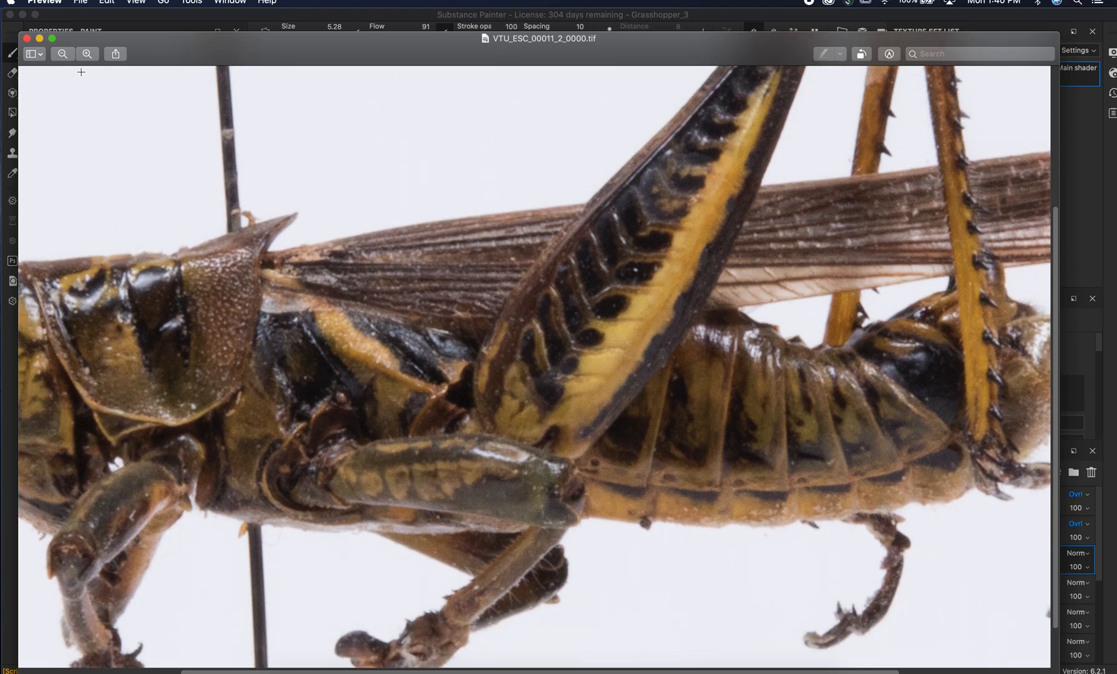
{"action": "left_click", "coordinate": [61, 58]}
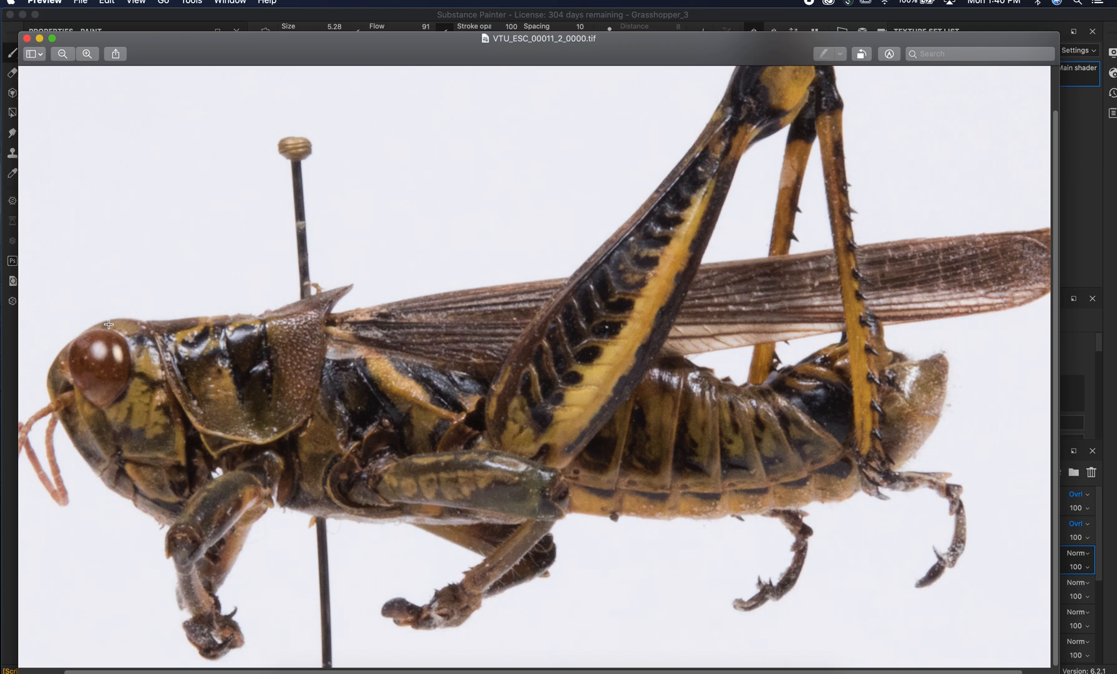
- Review the whole textured grasshopper from several angles and distances, rotating the environment lighting to judge the overall result
{"action": "key", "text": "super+Tab"}
{"action": "right_click_drag", "start_coordinate": [650, 329], "coordinate": [627, 355], "text": "alt"}
{"action": "left_click_drag", "start_coordinate": [627, 355], "coordinate": [651, 362], "text": "alt"}
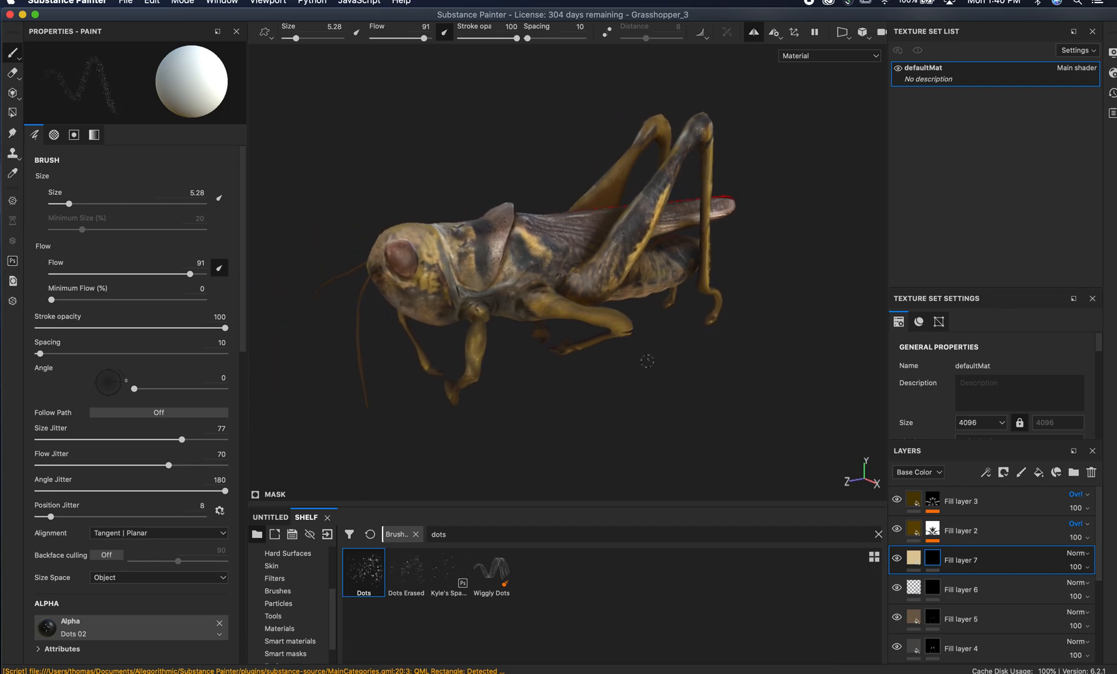
{"action": "right_click_drag", "start_coordinate": [476, 350], "coordinate": [721, 384], "text": "alt"}
{"action": "left_click_drag", "start_coordinate": [721, 384], "coordinate": [518, 378], "text": "alt"}
{"action": "right_click_drag", "start_coordinate": [518, 378], "coordinate": [492, 345], "text": "alt"}
{"action": "mouse_move", "coordinate": [492, 345]}
{"action": "left_mouse_down", "text": "alt"}
{"action": "mouse_move", "coordinate": [587, 361]}
{"action": "mouse_move", "coordinate": [529, 363]}
{"action": "left_mouse_up", "text": "alt"}
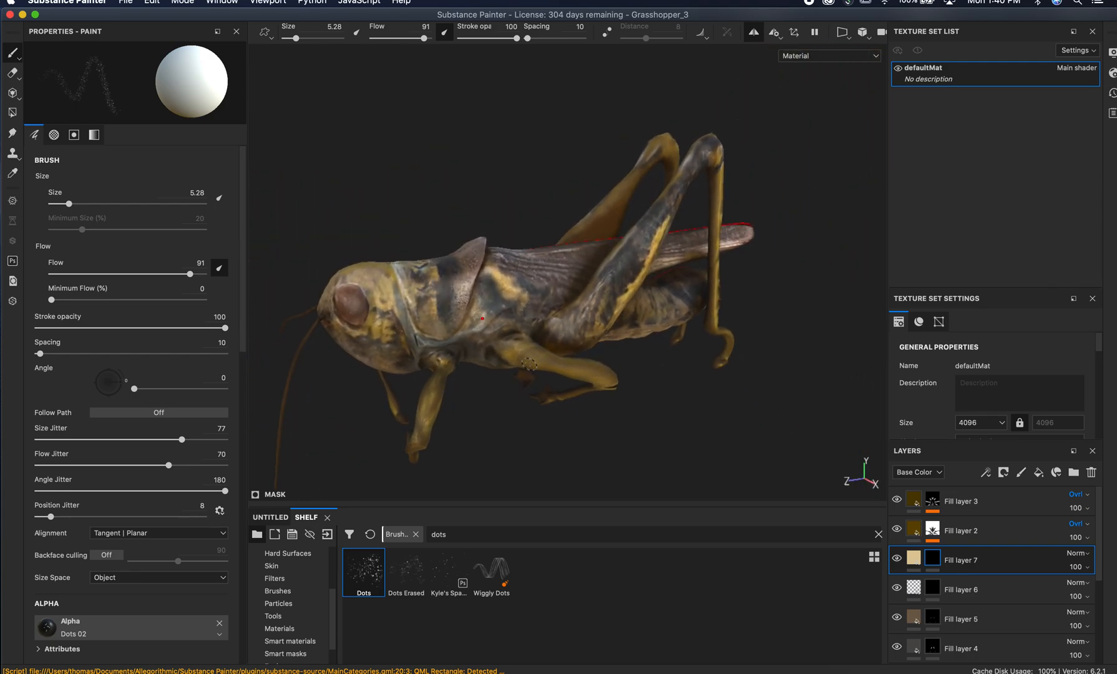
{"action": "left_click_drag", "start_coordinate": [570, 372], "coordinate": [565, 324], "text": "alt"}
{"action": "right_click_drag", "start_coordinate": [681, 330], "coordinate": [530, 335], "text": "shift"}
{"action": "left_click_drag", "start_coordinate": [550, 375], "coordinate": [417, 353], "text": "alt"}
{"action": "right_click_drag", "start_coordinate": [417, 353], "coordinate": [400, 350], "text": "alt"}
{"action": "left_click_drag", "start_coordinate": [552, 397], "coordinate": [584, 363], "text": "alt"}
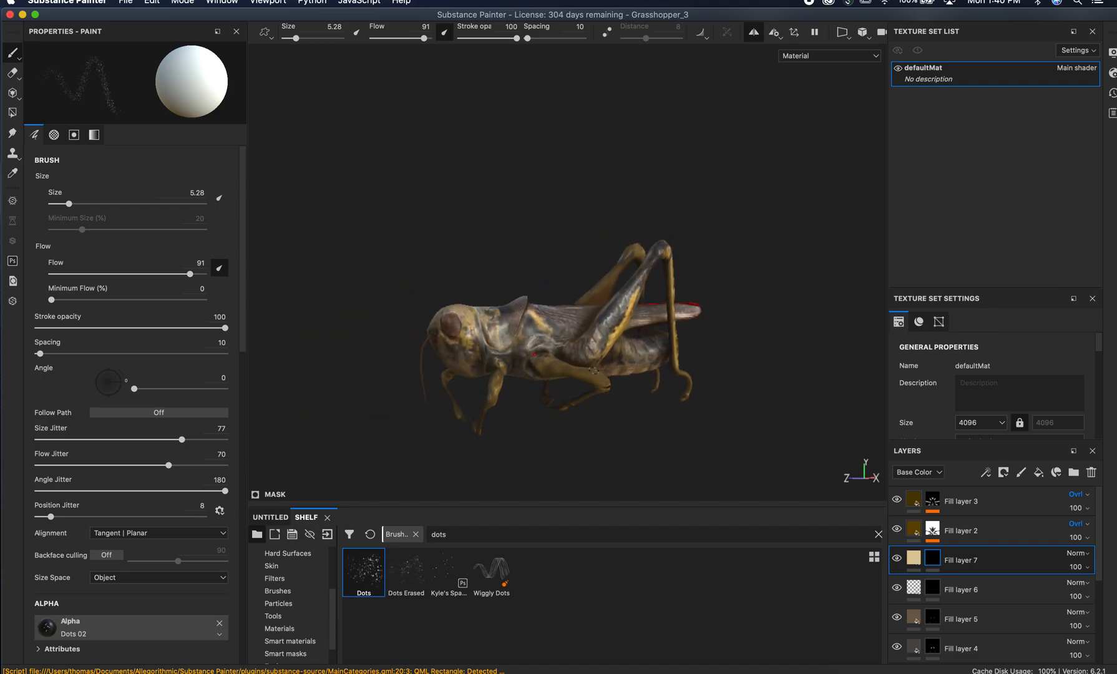
{"action": "middle_click_drag", "start_coordinate": [584, 363], "coordinate": [550, 339], "text": "alt"}
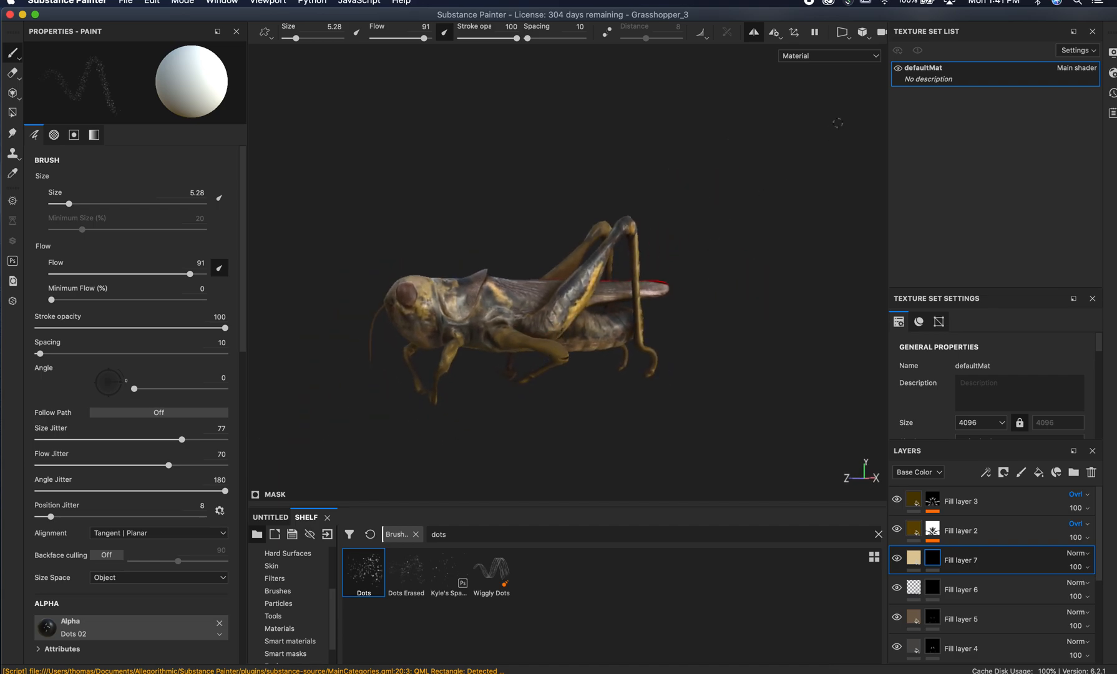